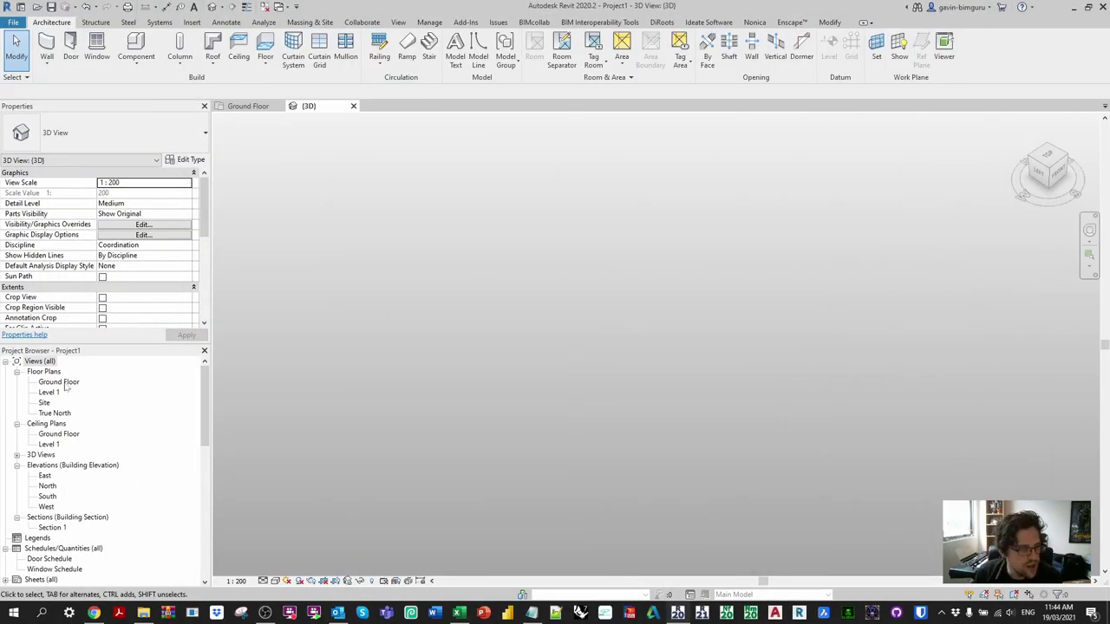
- Open the Ground Floor plan and start a Cast-In-Place Monolithic Stair from Ground Floor to Level 1
double_click(62, 384)
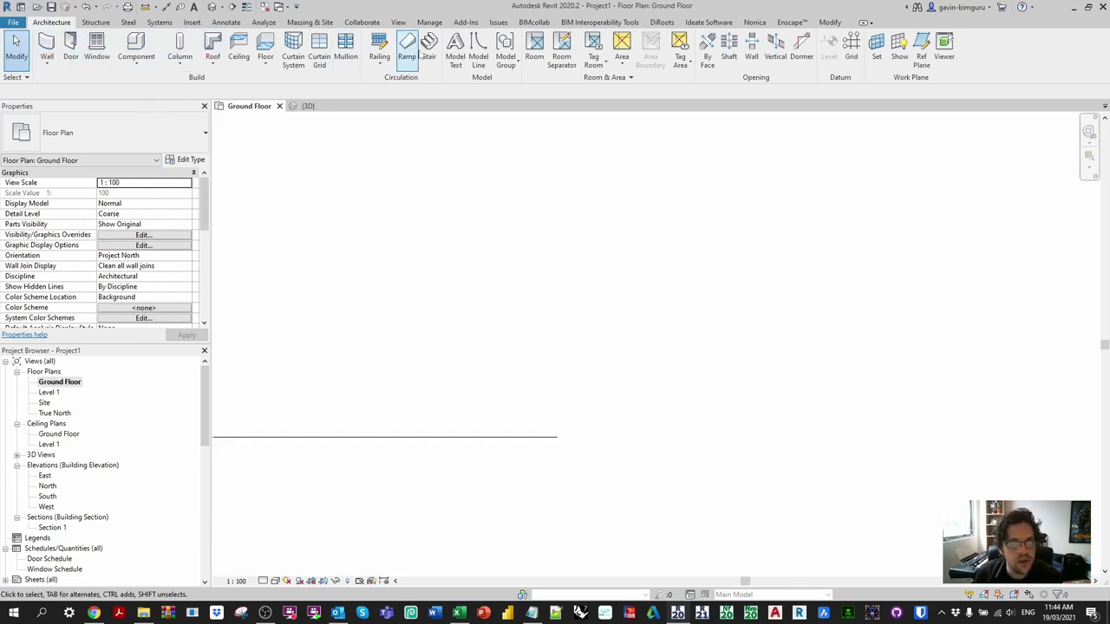
click(429, 52)
click(104, 132)
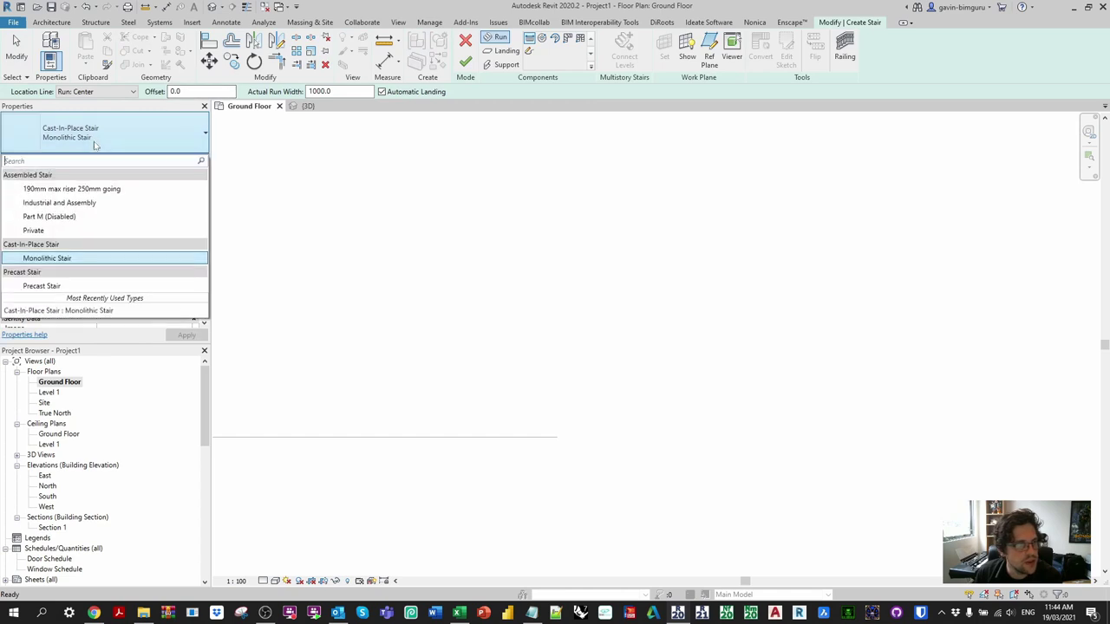
click(73, 260)
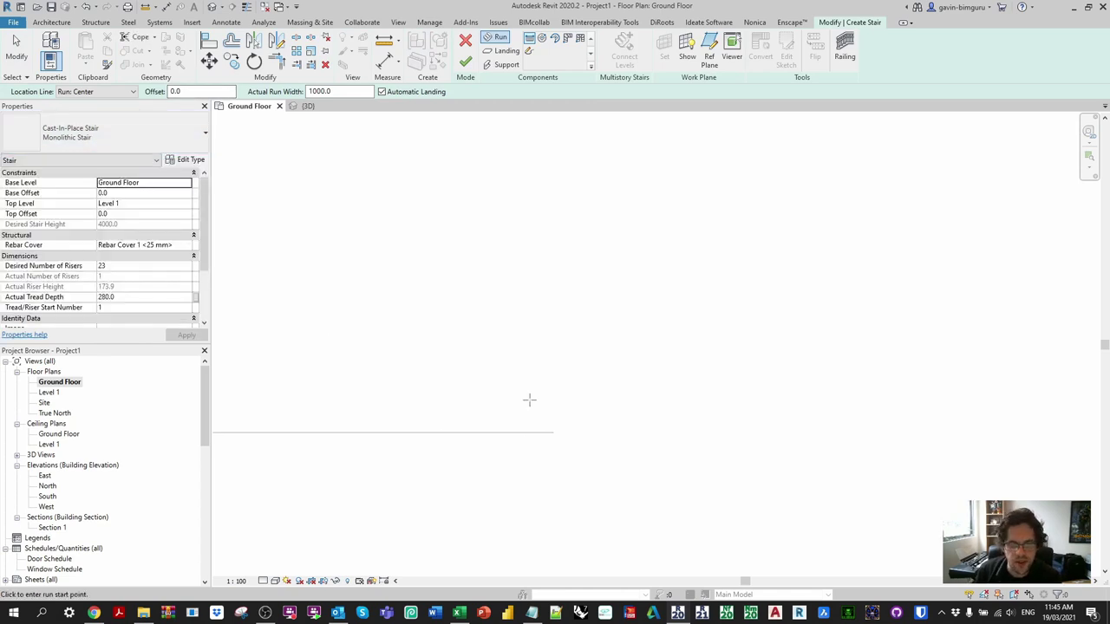
- Draw a U-shaped stair with a 13-riser run up and a parallel 10-riser run back, each 1000 mm wide and joined by an automatic landing
click(564, 437)
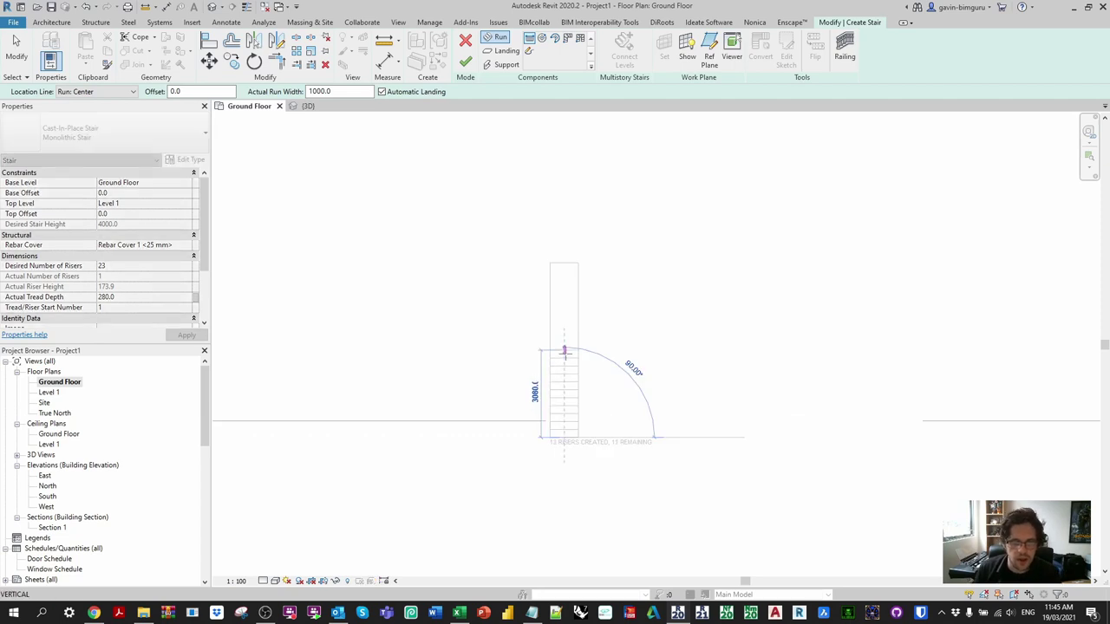
click(563, 342)
click(618, 343)
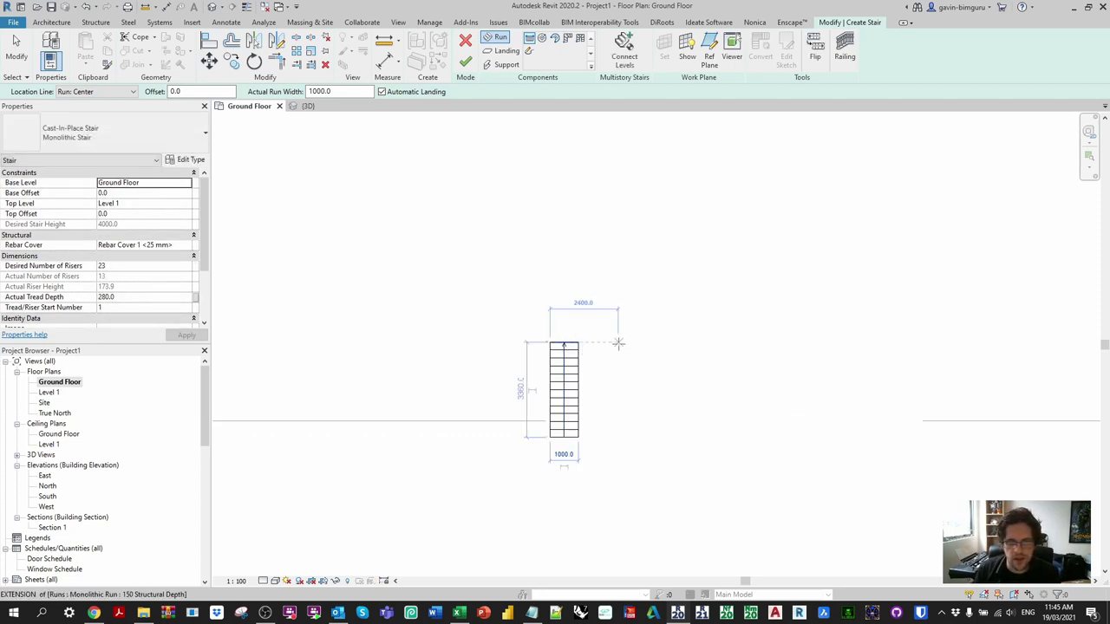
click(618, 416)
key(Escape)
- Move the second run sideways until it touches the inner edge of the first run
scroll(610, 375, up, 2)
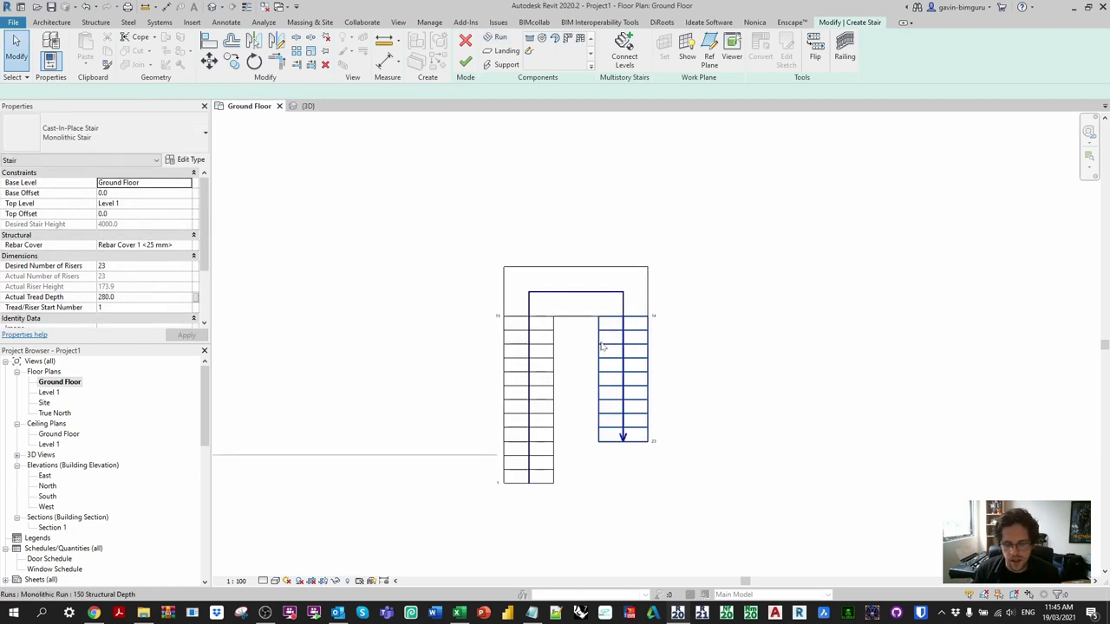
click(611, 375)
scroll(598, 330, up, 2)
key(m)
key(v)
click(597, 322)
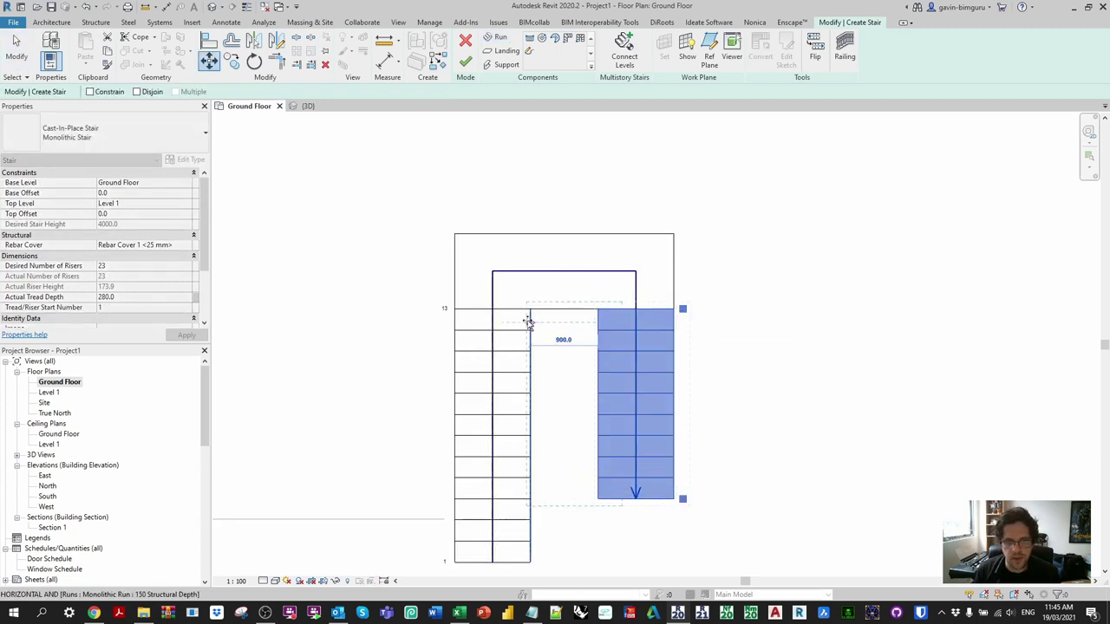
click(529, 323)
- Move the second run 100 mm away from the first run to leave a gap between them
key(m)
key(v)
click(534, 321)
text(100)
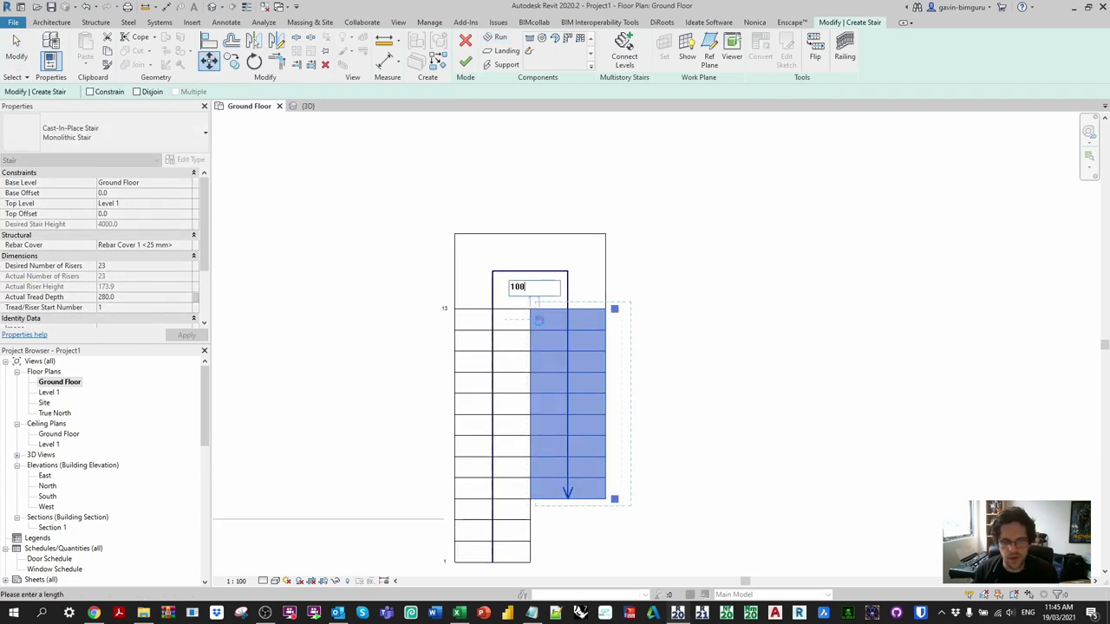
key(Return)
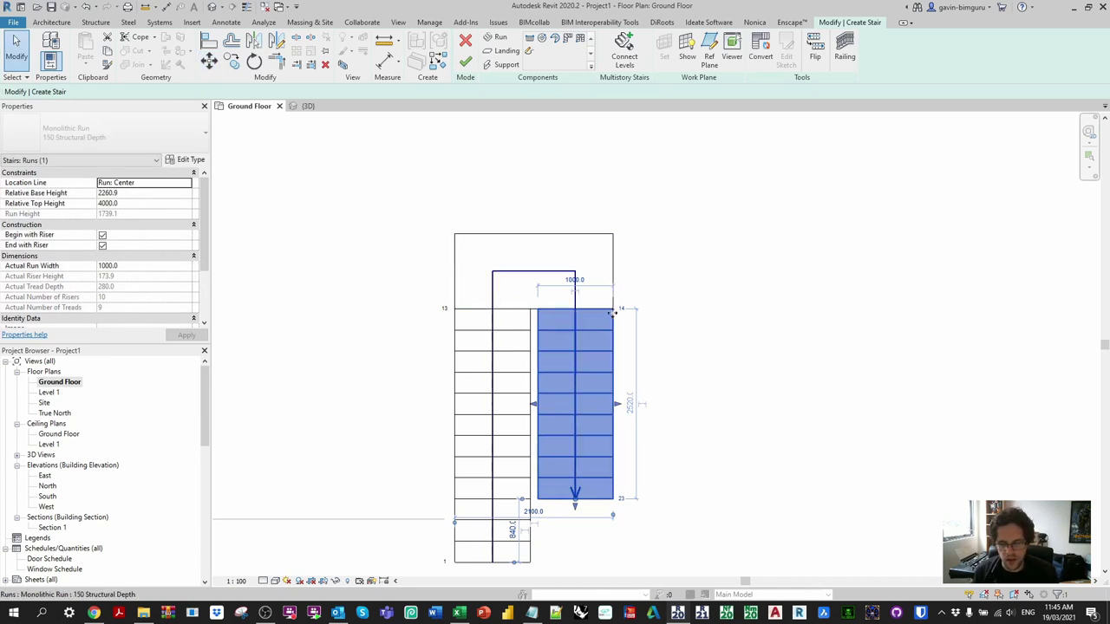
- Shift the second run by one tread away from the landing, and finish the stair
key(r)
key(o)
key(Escape)
key(Escape)
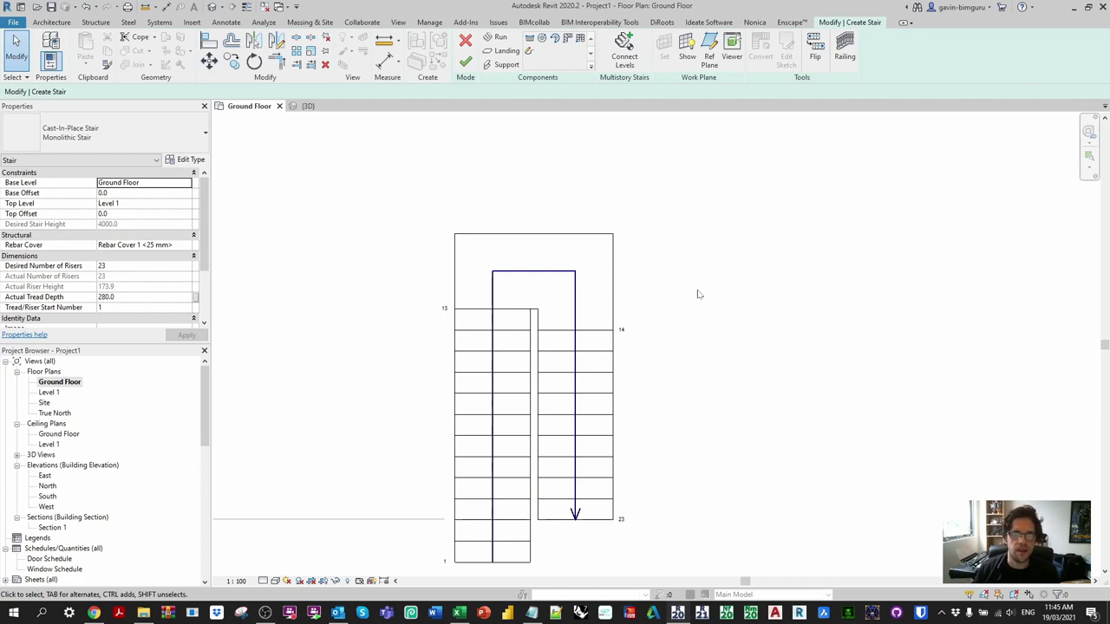
click(465, 63)
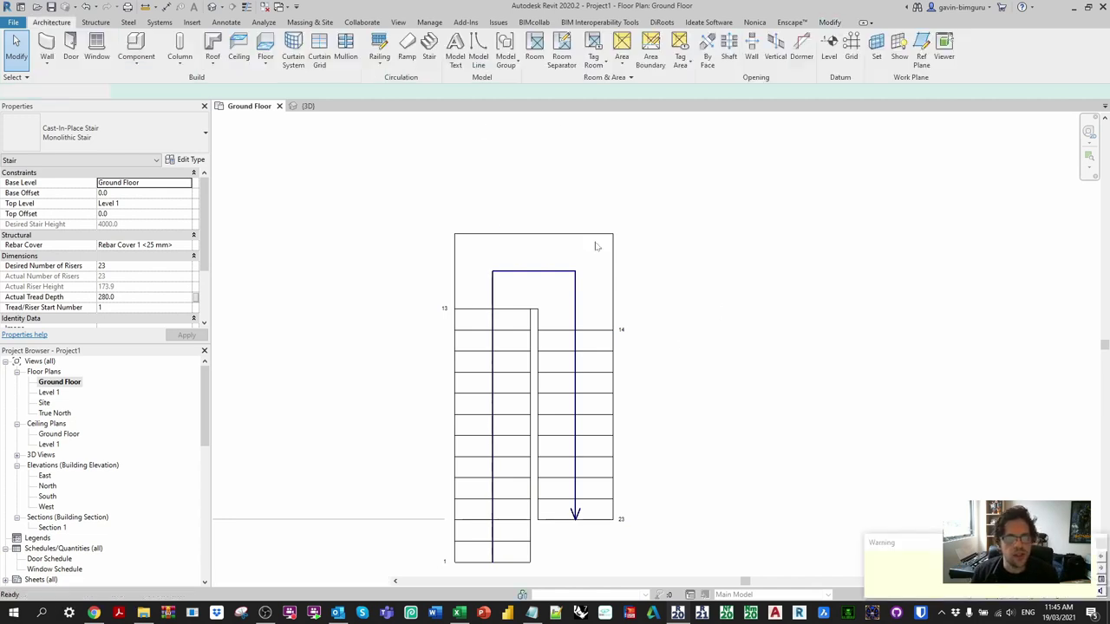
- Switch to the 3D view and delete the inner and outer railings of the stair
key(ctrl+Tab)
scroll(561, 210, up, 2)
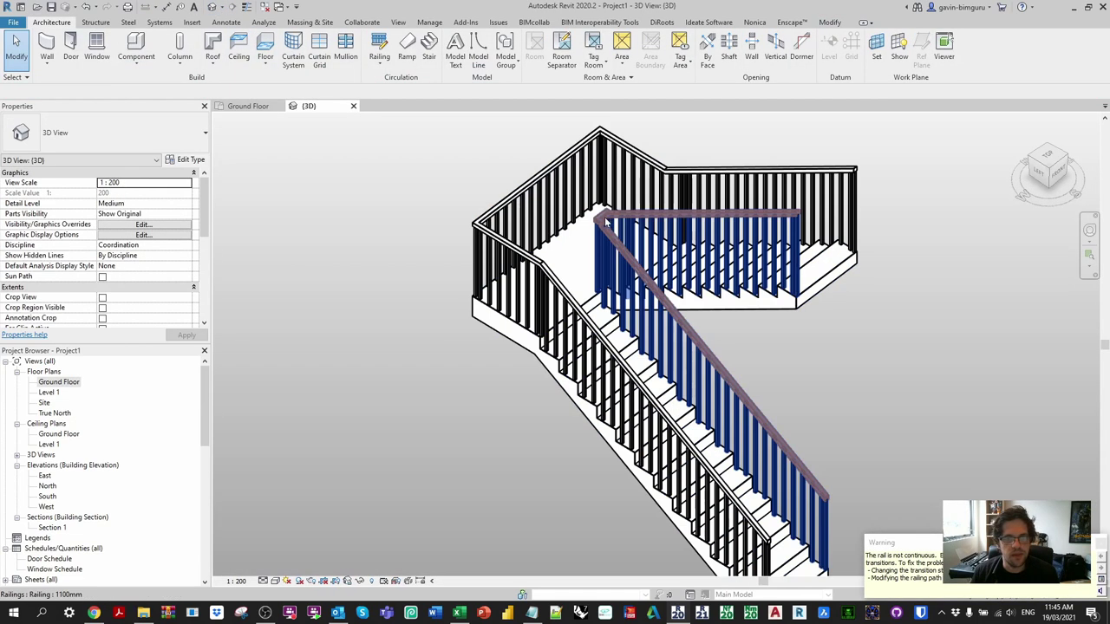
click(526, 266)
key(Delete)
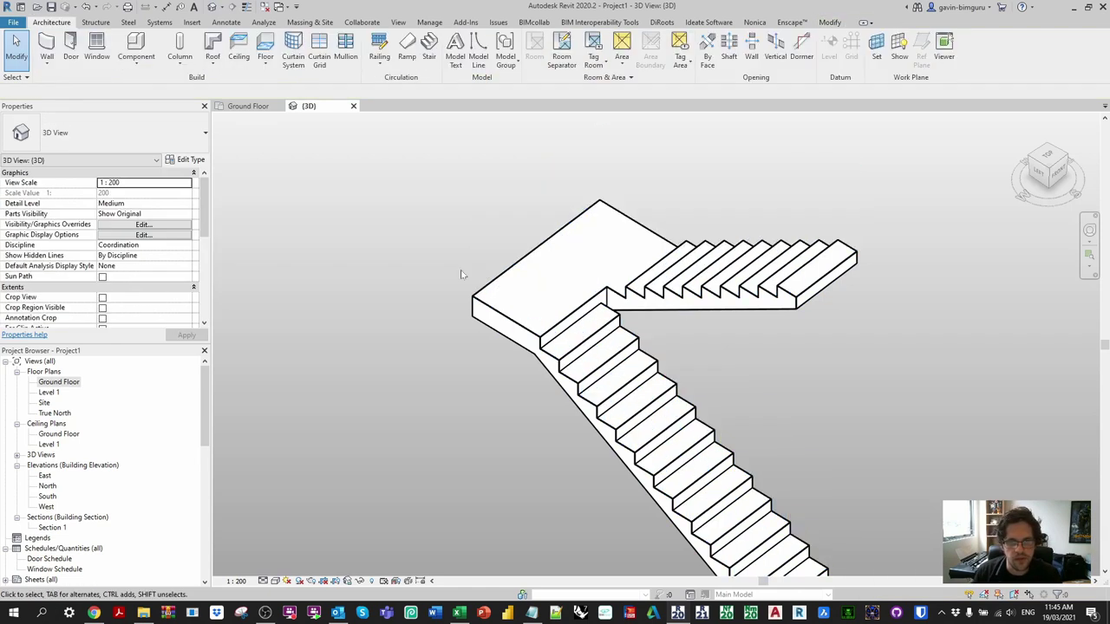
- Examine the monolithic stair in 3D, from its bottom step to a side view of both runs and the landing
scroll(491, 280, down, 3)
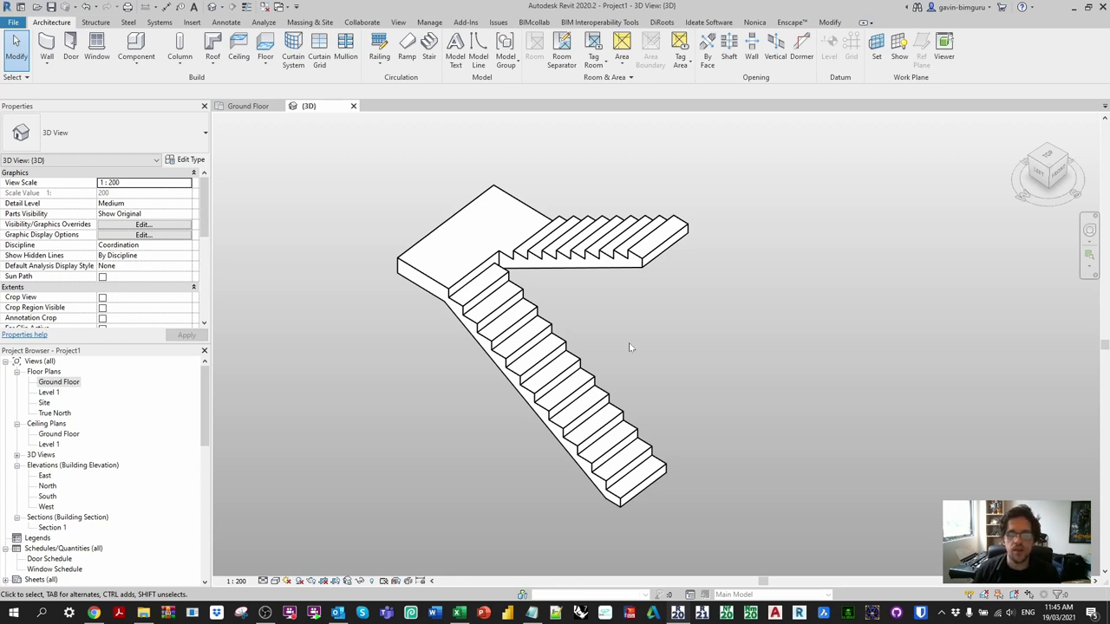
scroll(694, 428, up, 1)
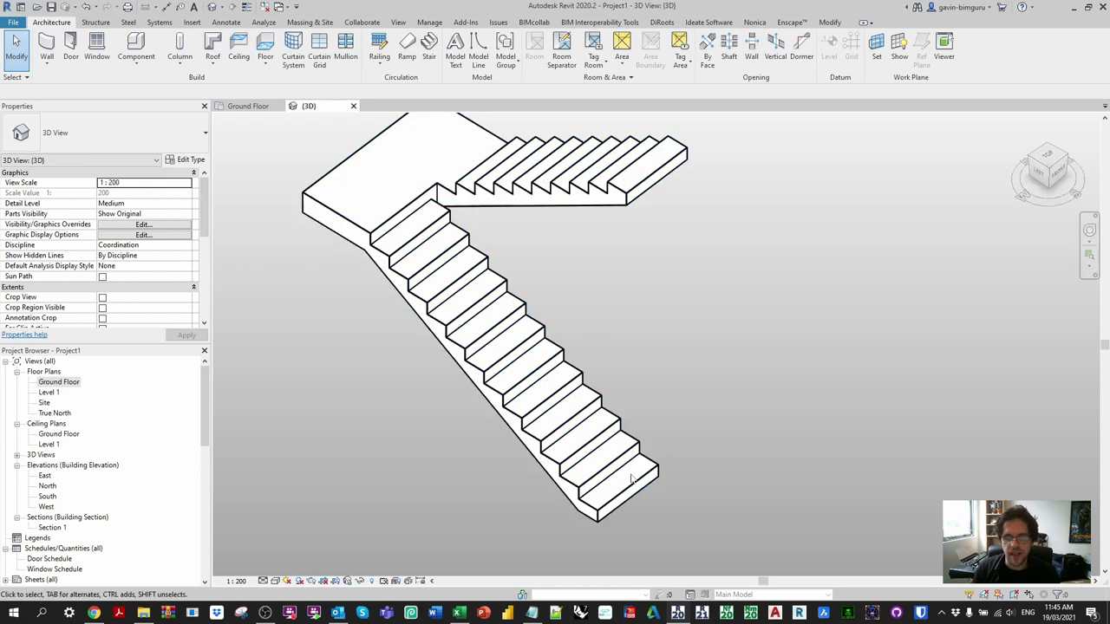
scroll(646, 464, up, 2)
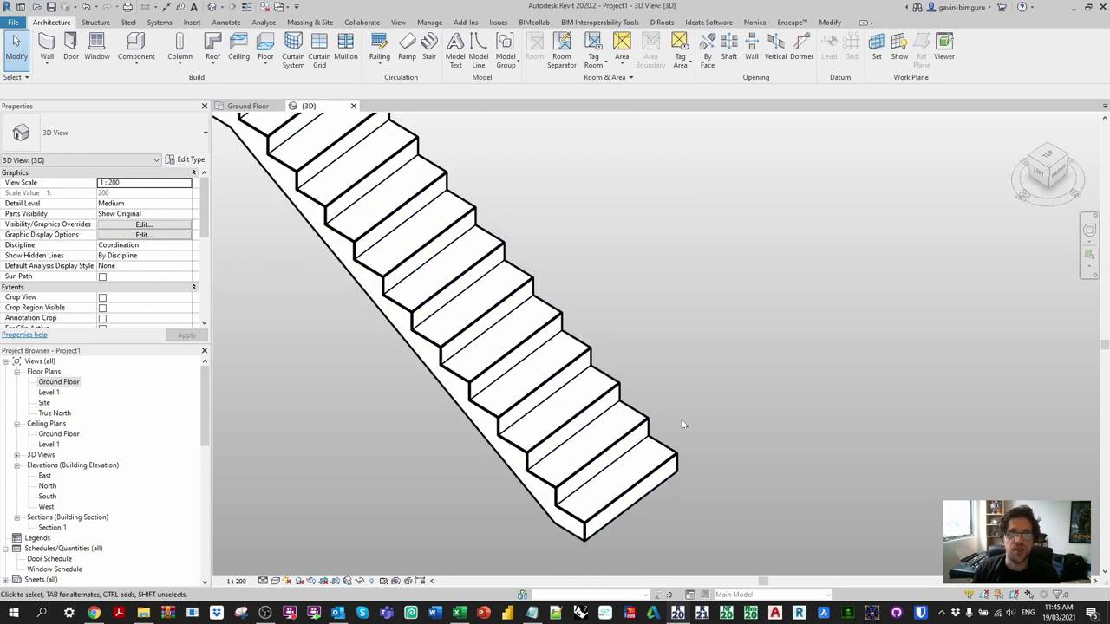
shift+middle_drag(697, 404, 666, 274)
scroll(666, 274, down, 2)
scroll(766, 417, up, 1)
middle_drag(766, 416, 743, 357)
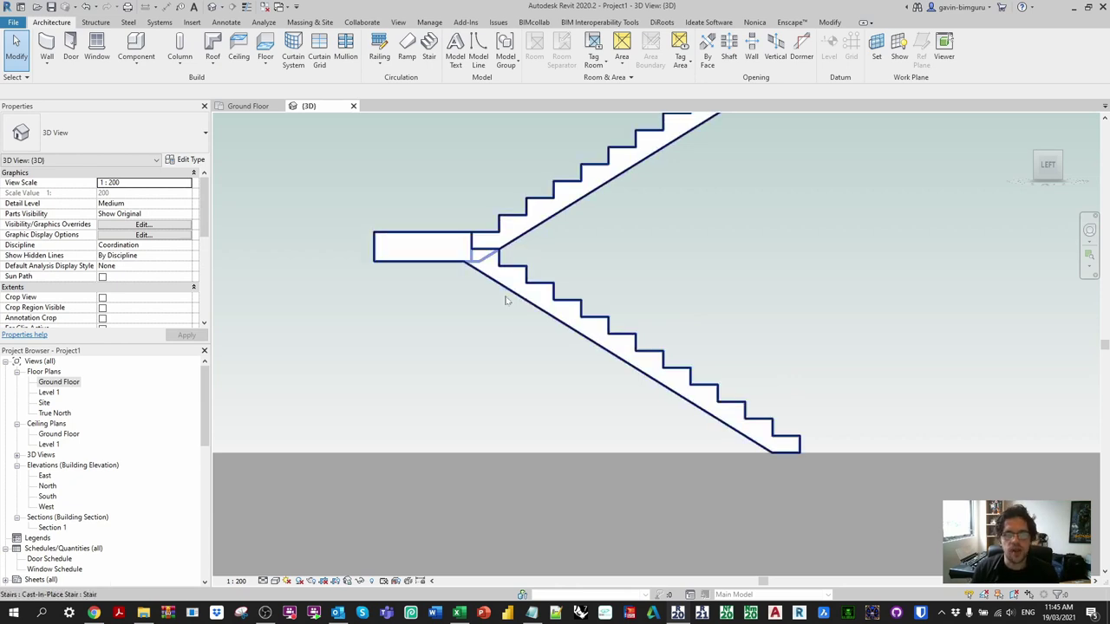
- Open the Section 1 view and check how it cuts the stair
click(39, 381)
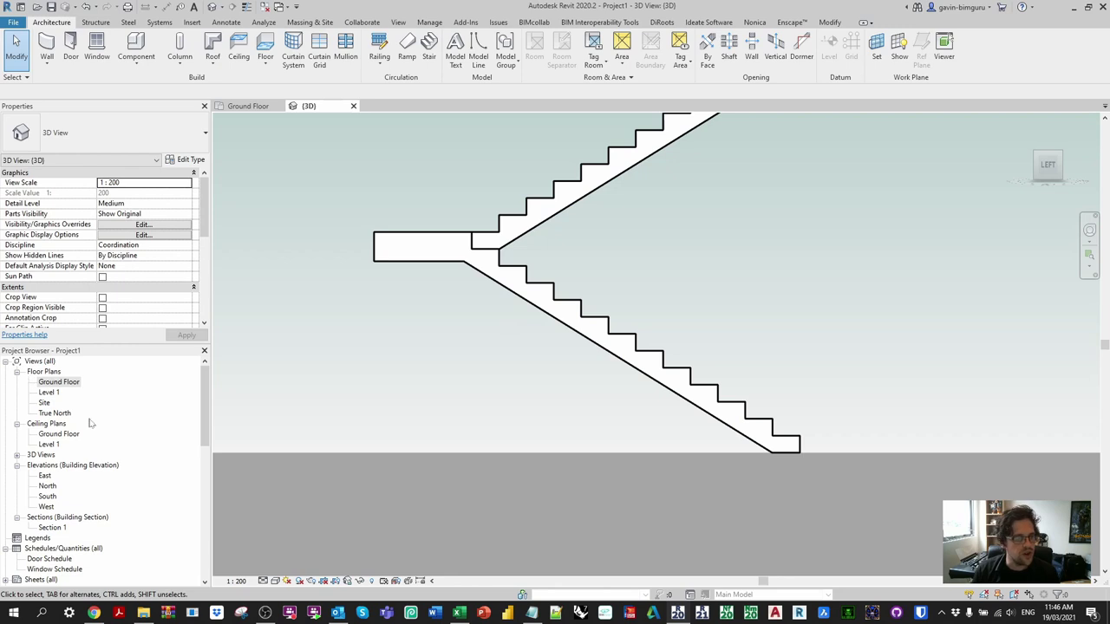
double_click(51, 527)
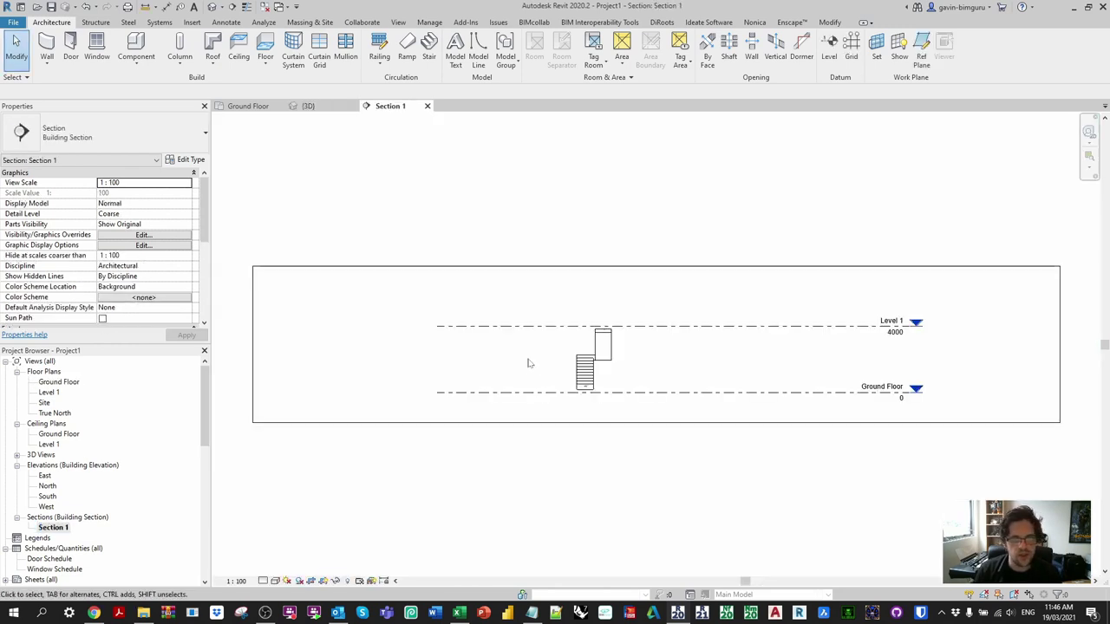
click(589, 360)
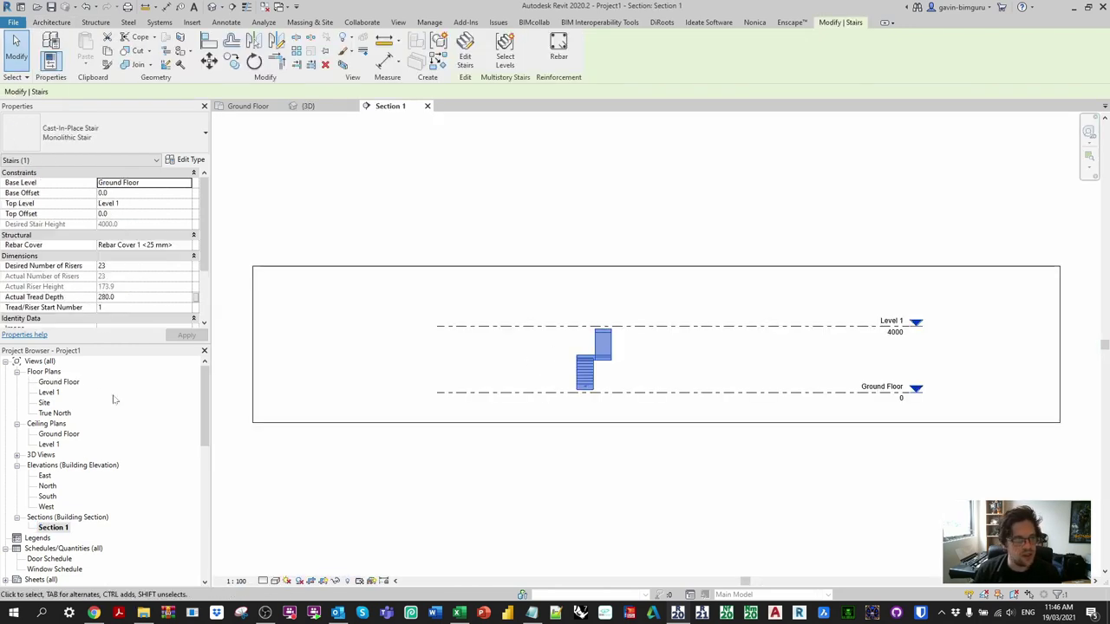
- Rotate the section line in the Ground Floor plan so that it runs parallel to the stair runs
double_click(65, 382)
scroll(564, 373, down, 3)
key(Escape)
click(515, 418)
key(r)
key(o)
click(788, 268)
click(691, 256)
- Move the section line beside the stair's first run and go to its section view
drag(691, 256, 520, 307)
right_click(564, 260)
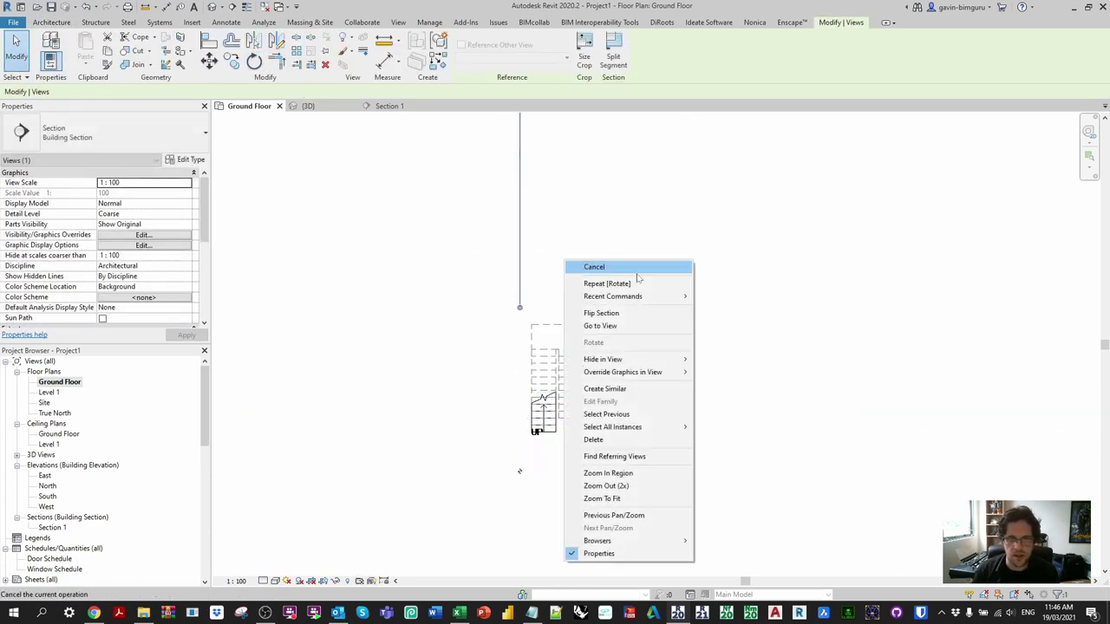
click(664, 333)
scroll(563, 389, up, 4)
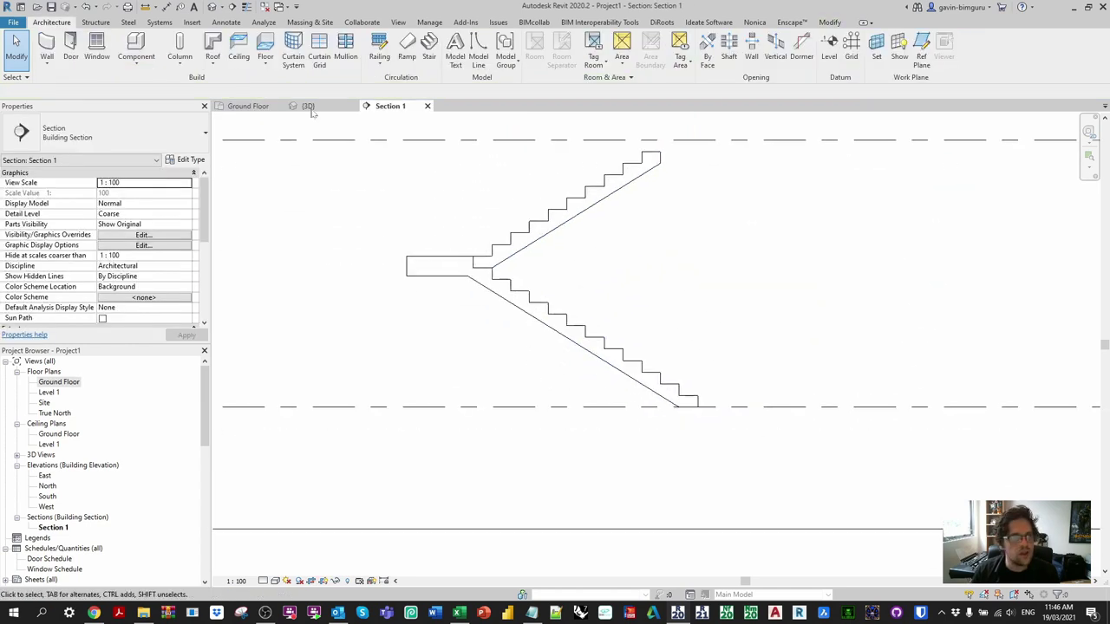
- Draw a detail-line rectangle about 3360 by 2261 mm in Dash - 0.25 pen style around the lower run, from the landing's top edge to the base of the first riser
click(226, 21)
click(292, 51)
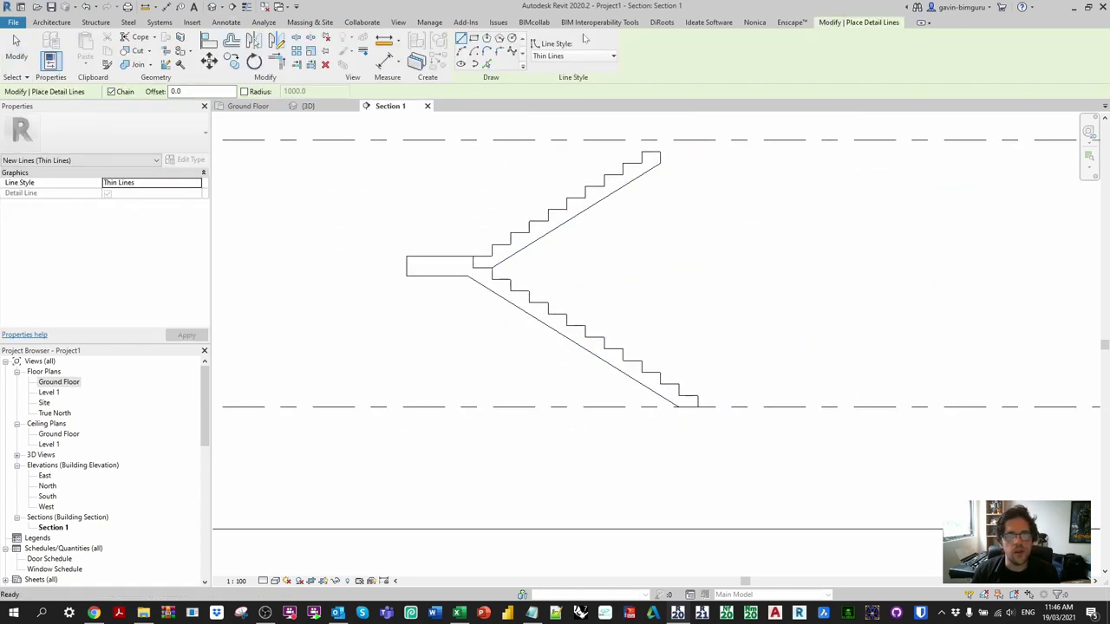
click(473, 38)
click(573, 55)
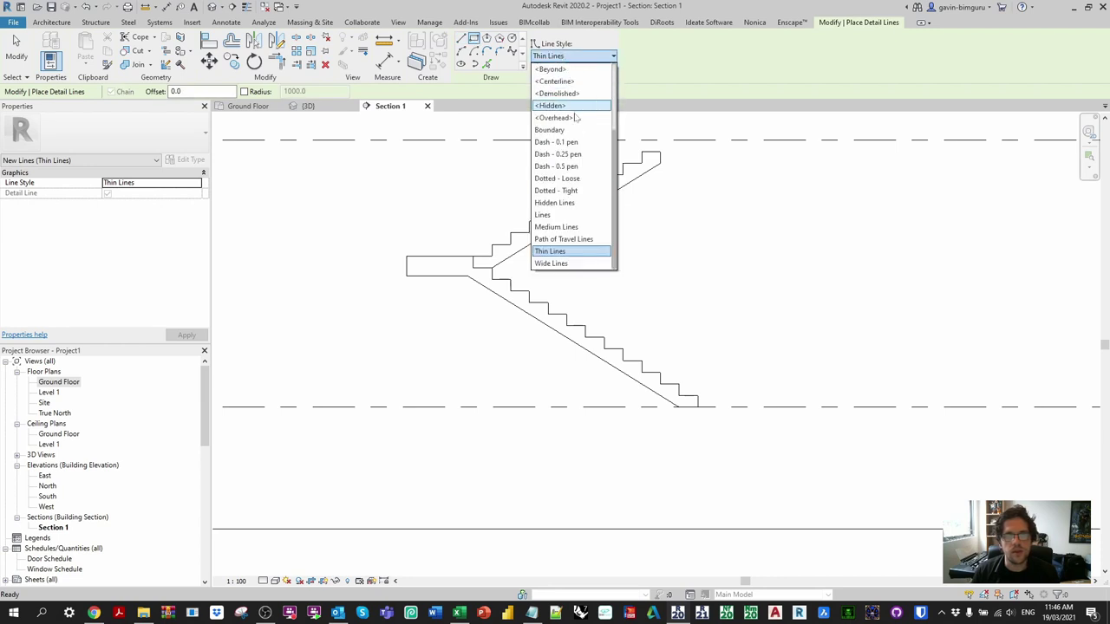
click(582, 155)
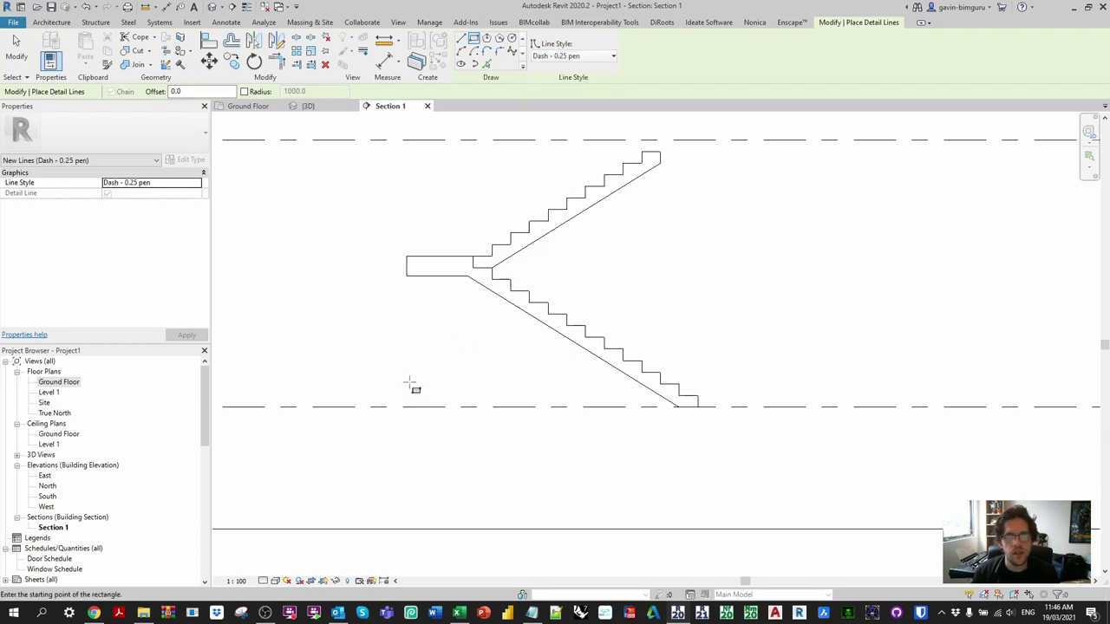
scroll(412, 373, up, 3)
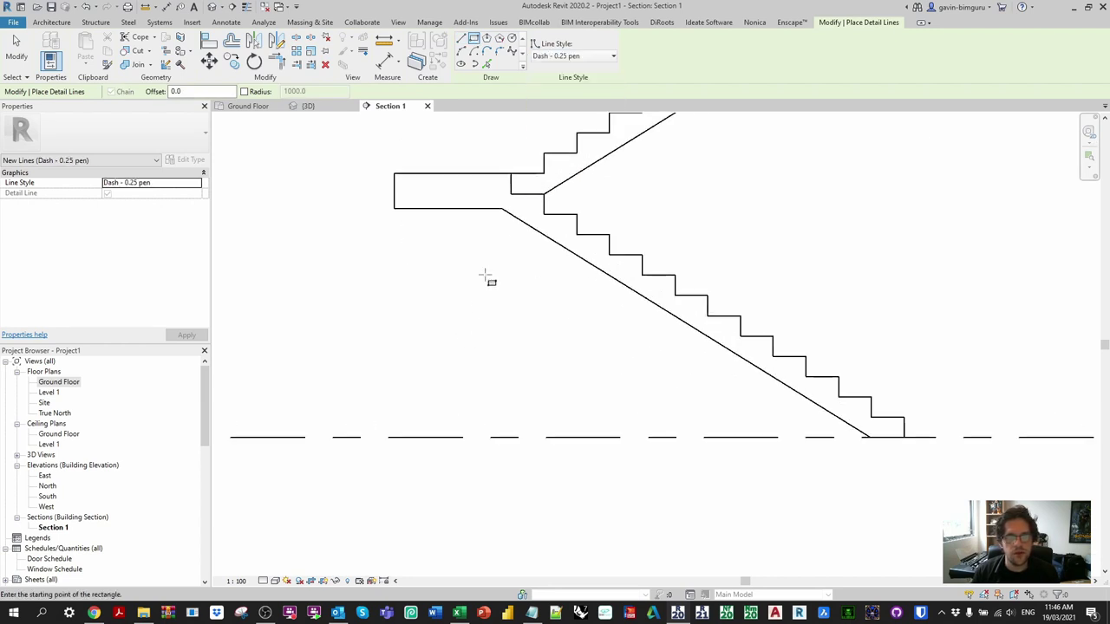
click(512, 175)
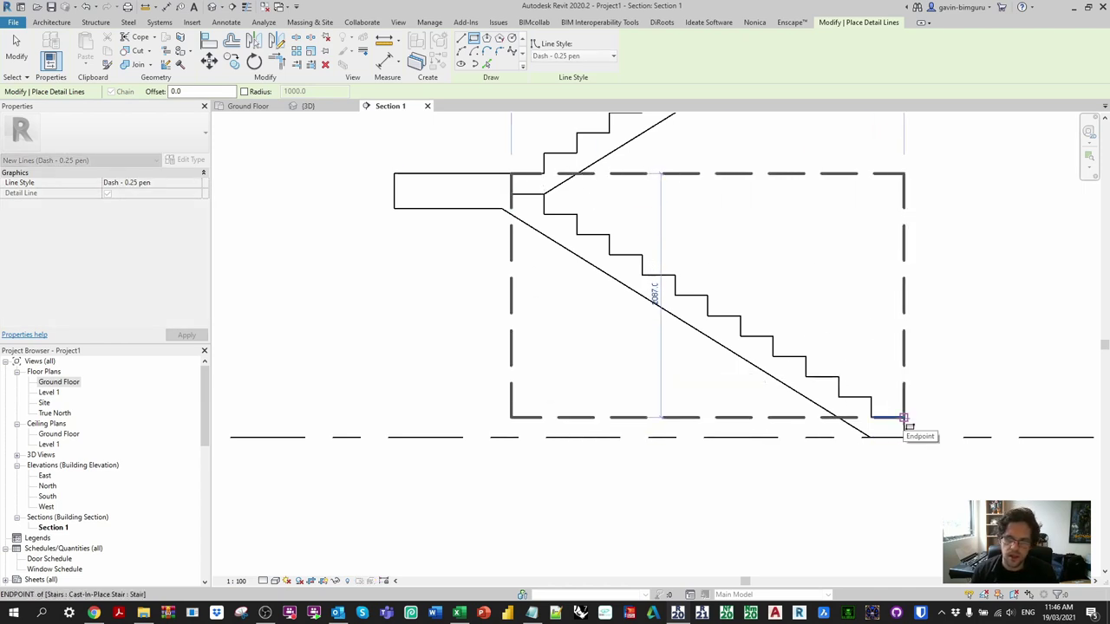
click(903, 418)
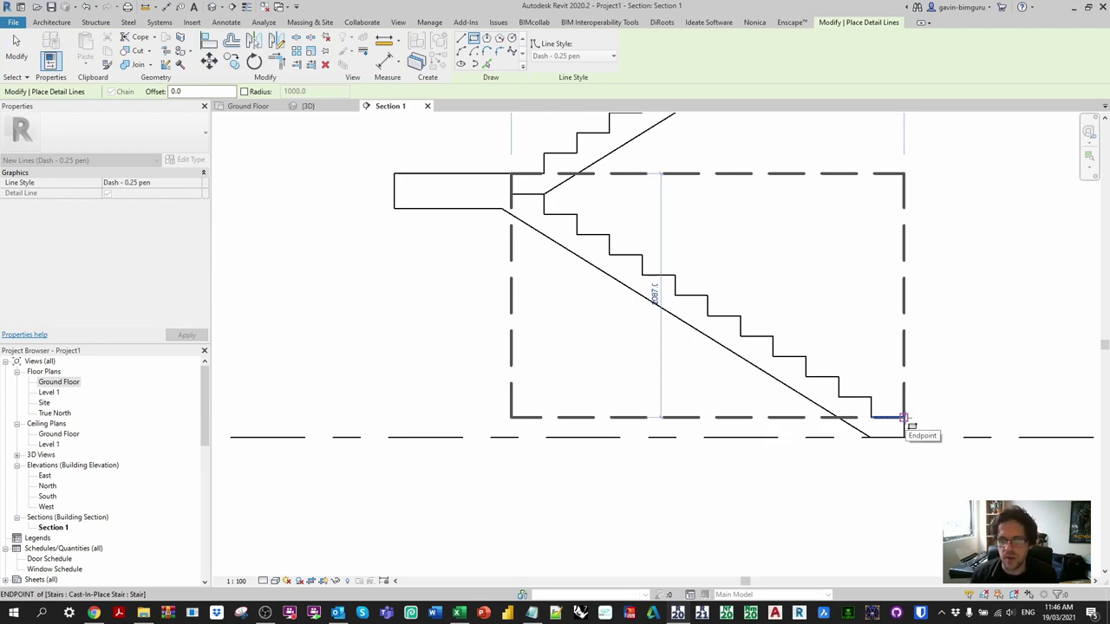
click(905, 437)
middle_drag(983, 377, 954, 387)
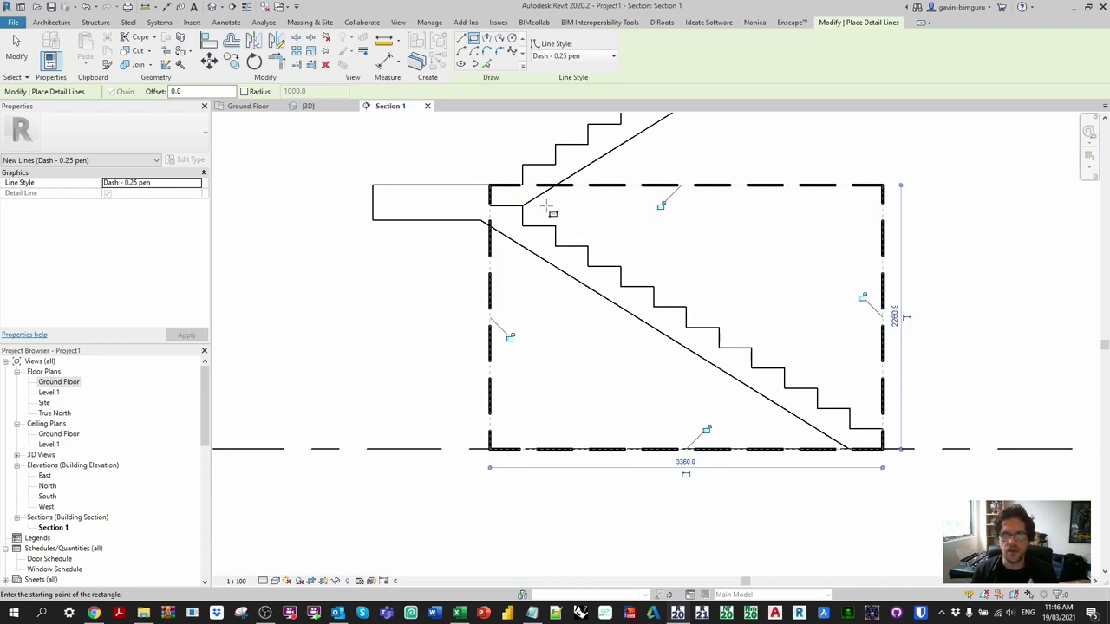
- Trace the lowest tread and the riser above it with detail lines about 280 mm and 174 mm long in Dash - 0.25 pen style
scroll(484, 182, up, 2)
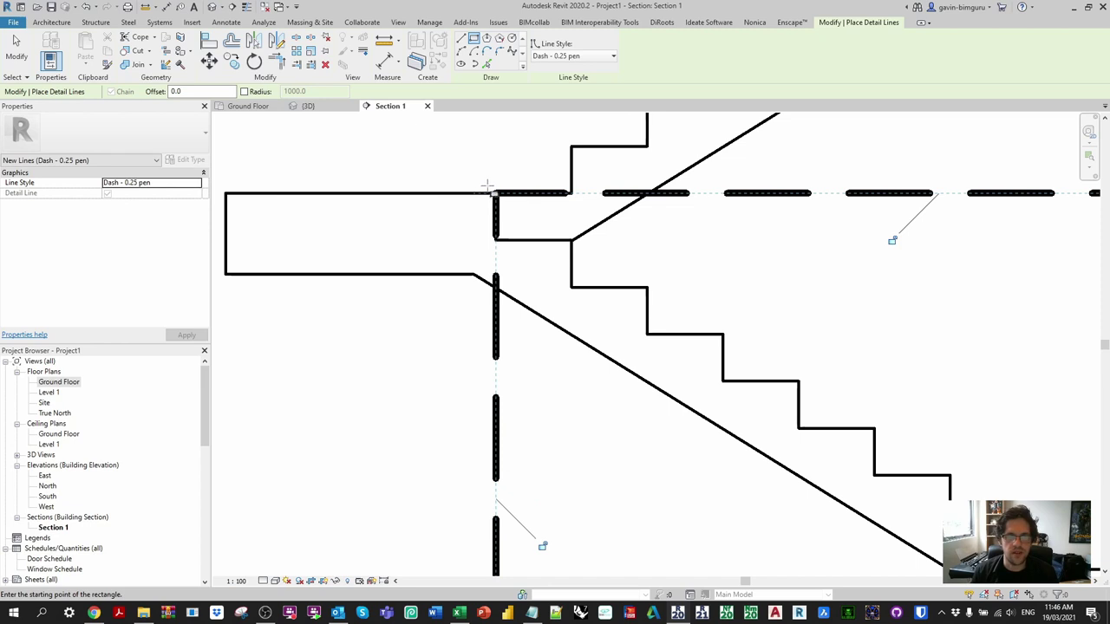
scroll(488, 184, down, 3)
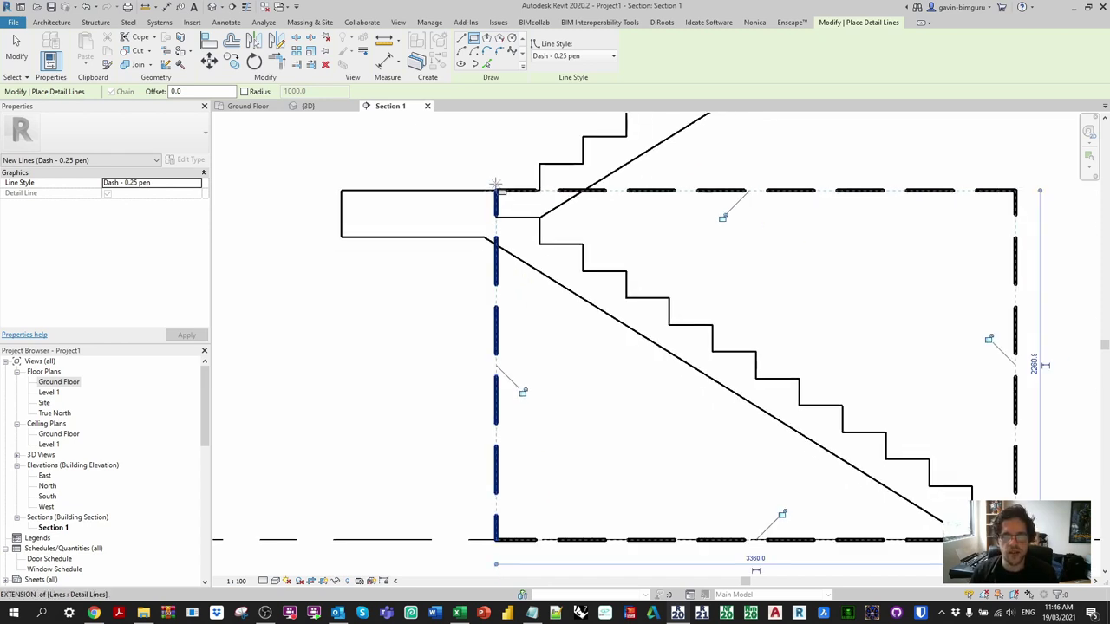
click(461, 38)
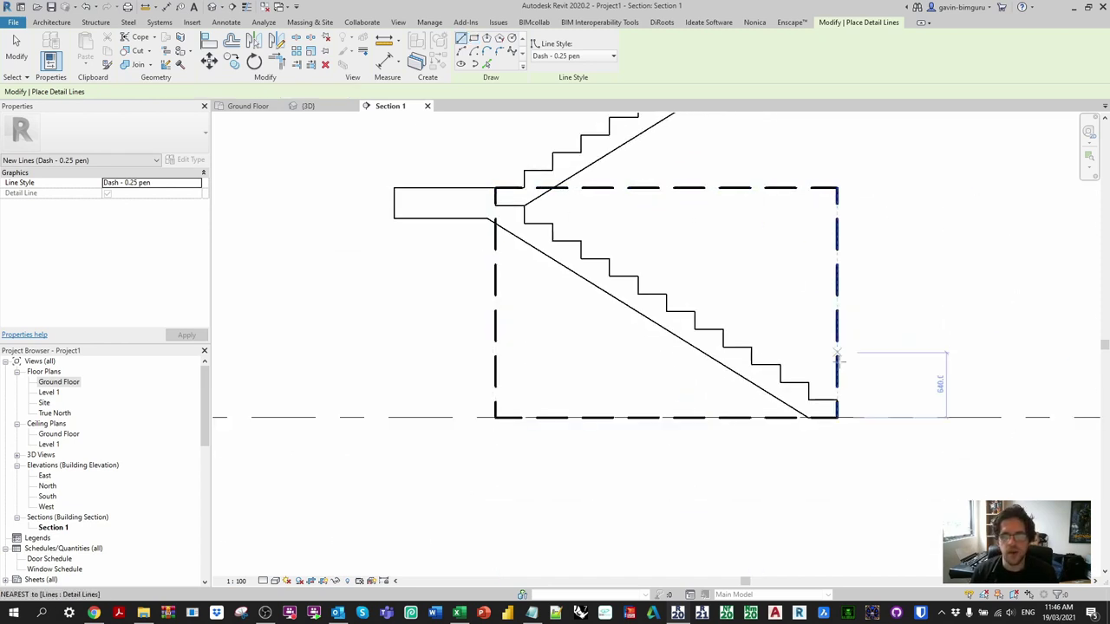
scroll(835, 404, up, 3)
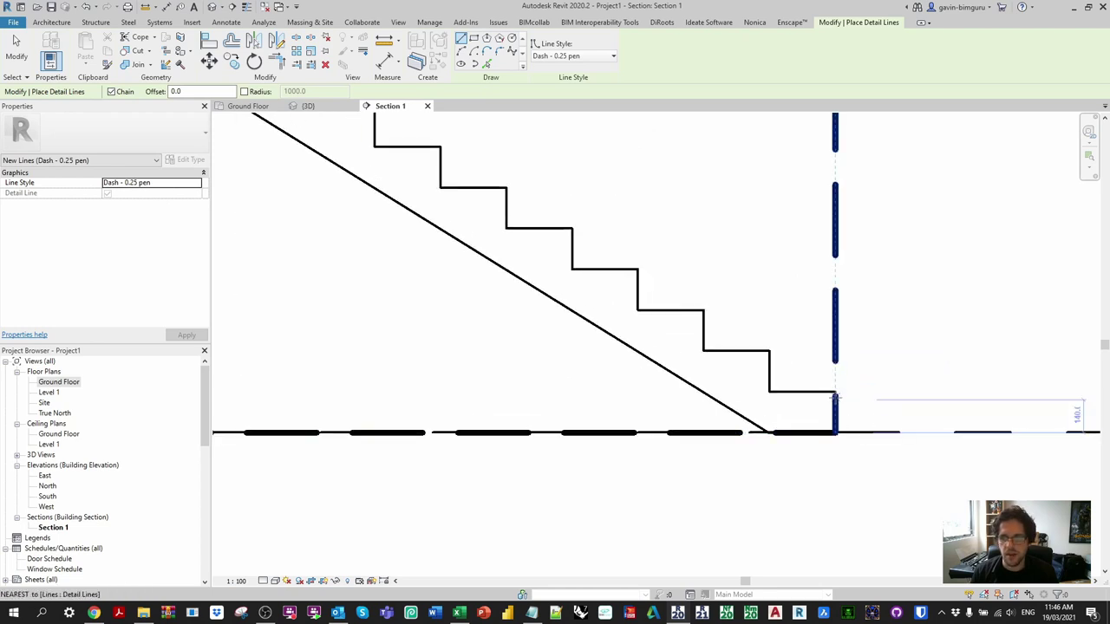
click(835, 395)
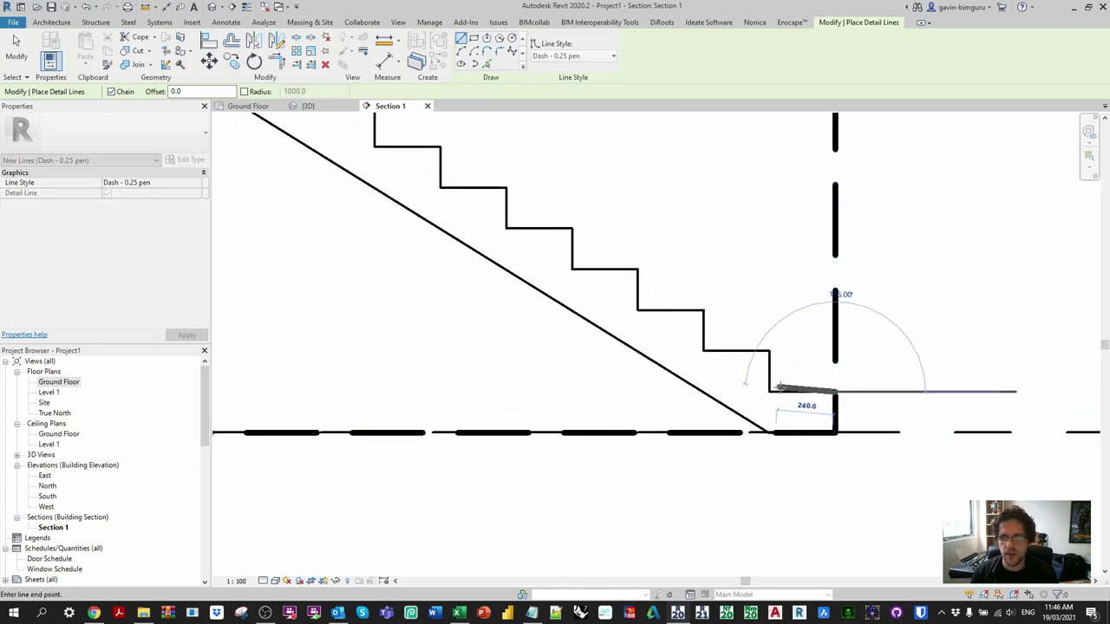
click(768, 392)
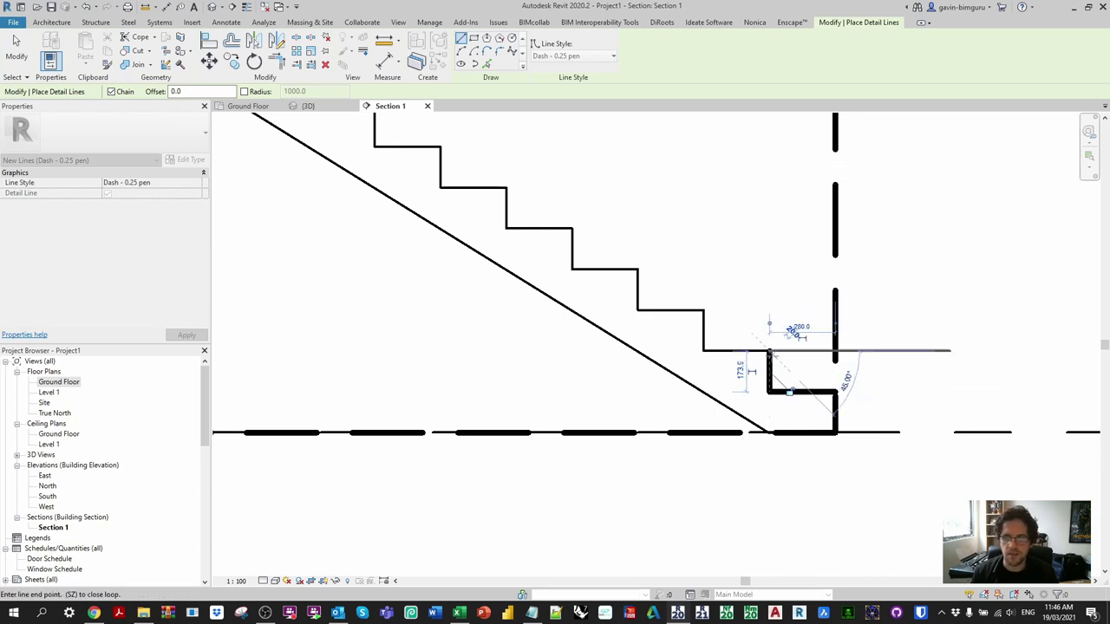
key(Escape)
key(Escape)
click(770, 371)
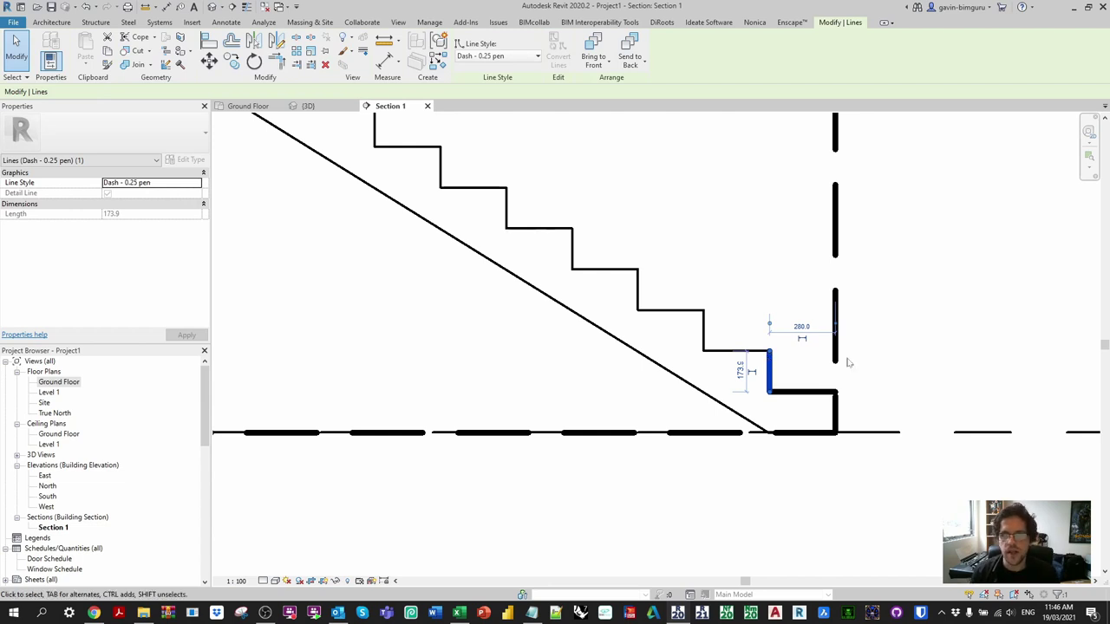
scroll(850, 385, down, 5)
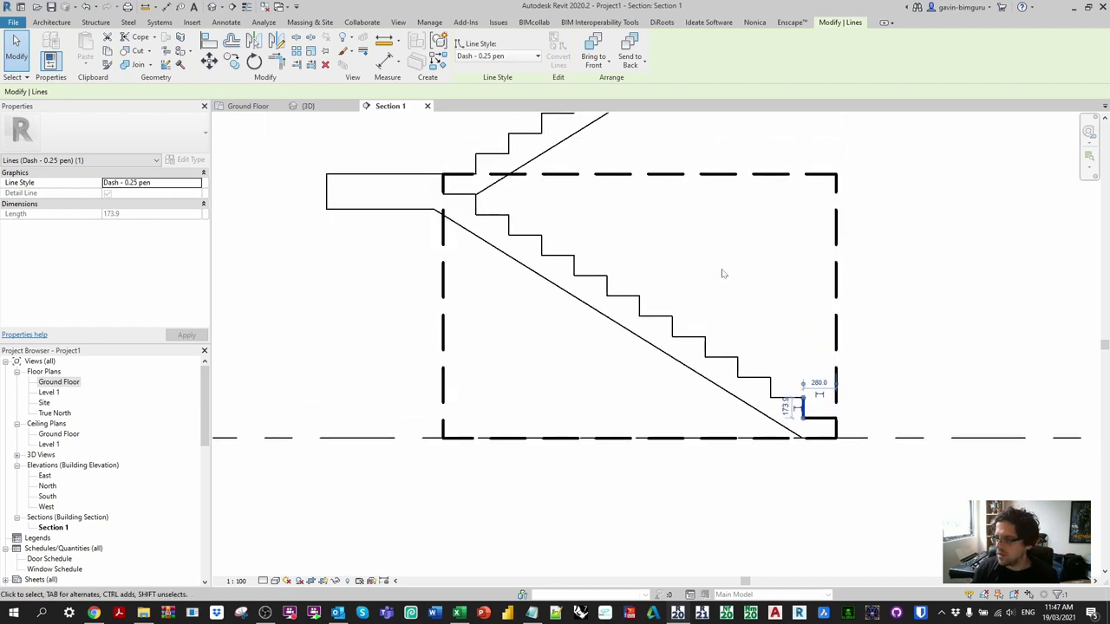
key(Escape)
- Switch to Chrome to consult the stair nosing contrast strip diagram, and return to Revit's 3D view of the stair
click(94, 613)
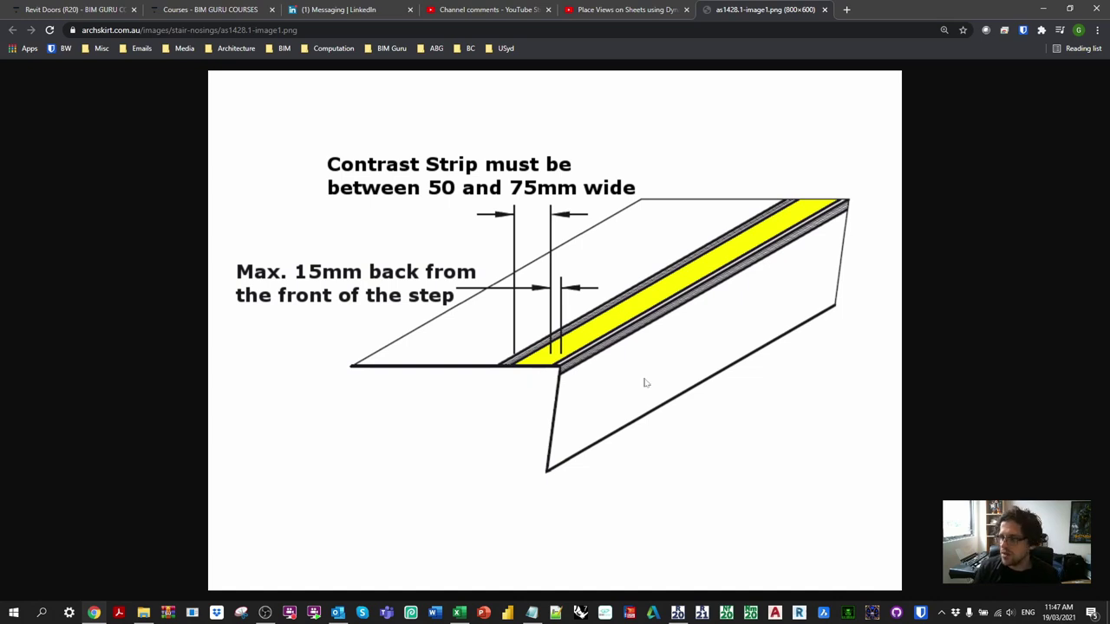
click(681, 617)
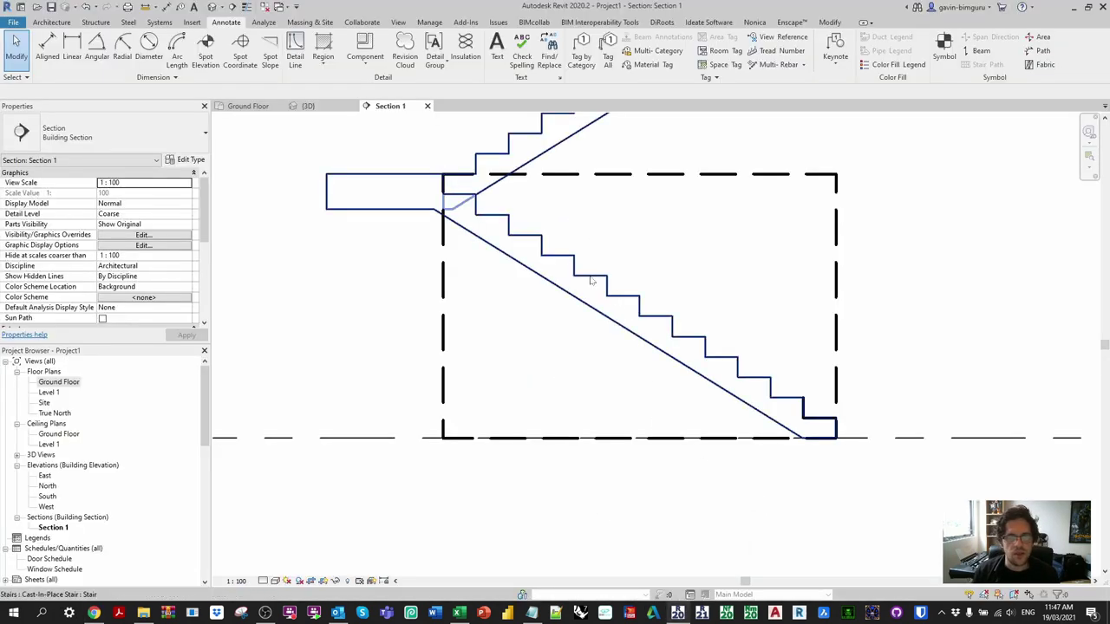
click(598, 295)
click(210, 8)
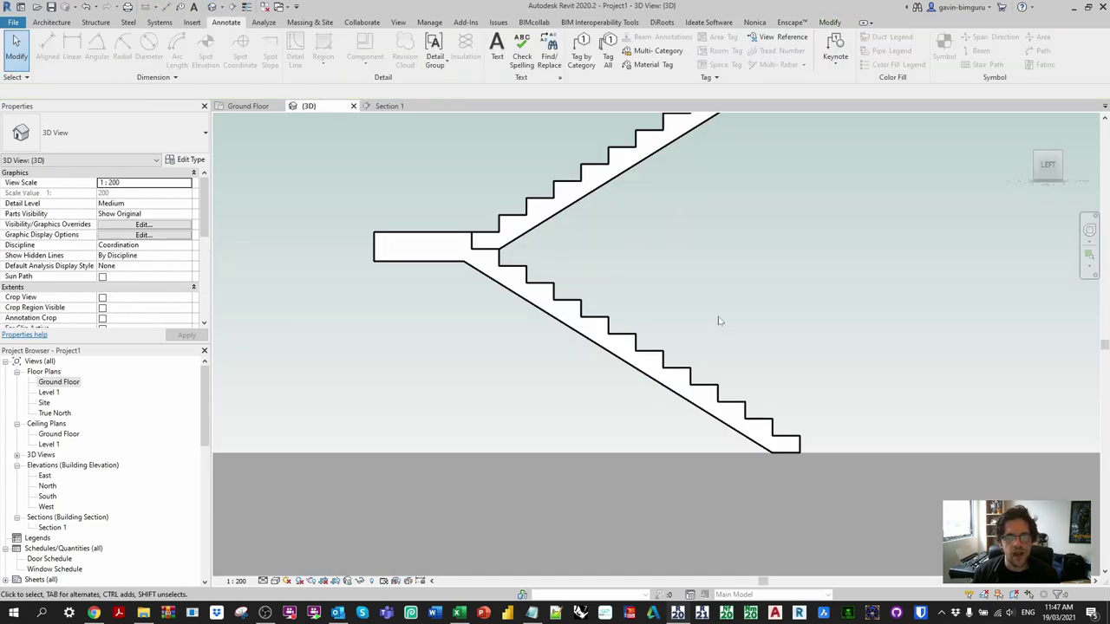
- Open the type properties of the monolithic stair's 150 Structural Depth run type
click(589, 325)
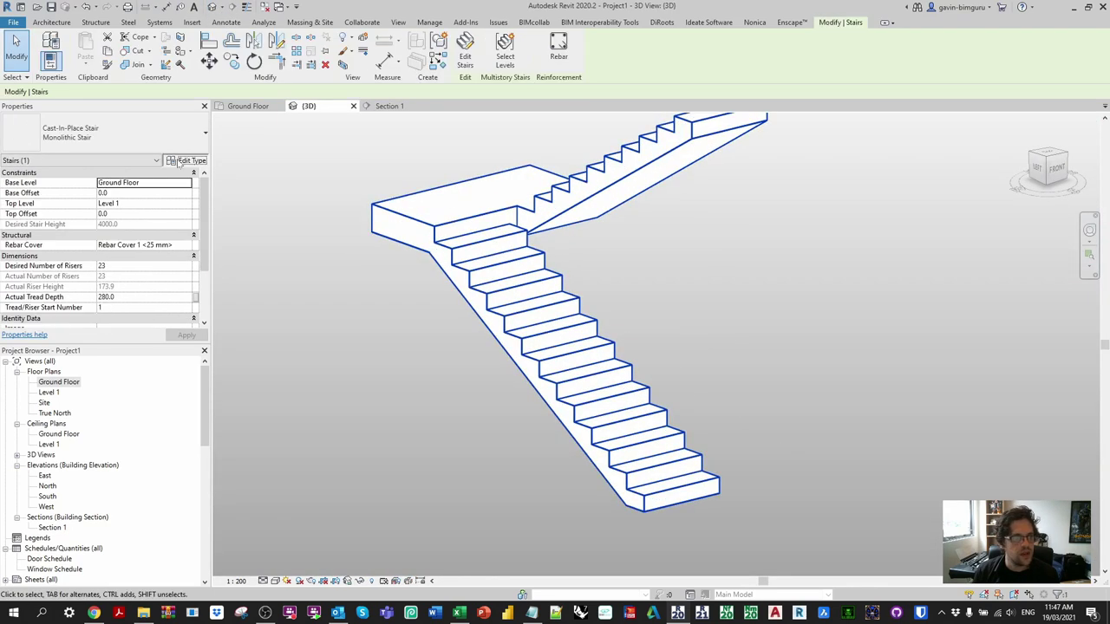
click(186, 160)
click(611, 255)
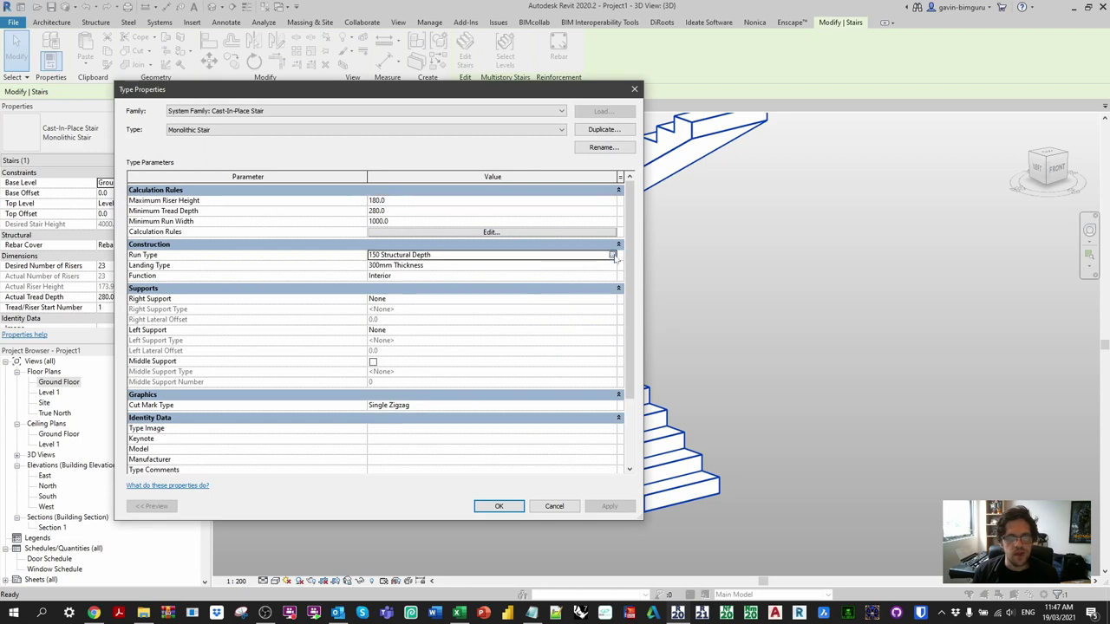
click(612, 254)
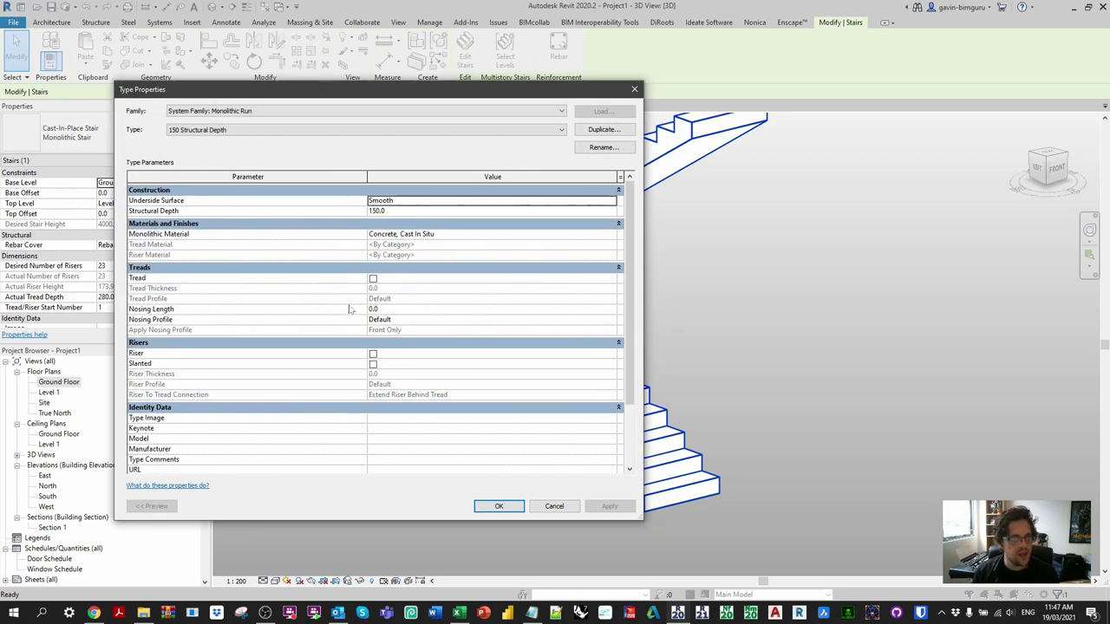
- Try to give the run, without treads, a nosing length of 15 mm and the M_Stair Nosing - Radius : 30mm profile
click(372, 279)
click(414, 289)
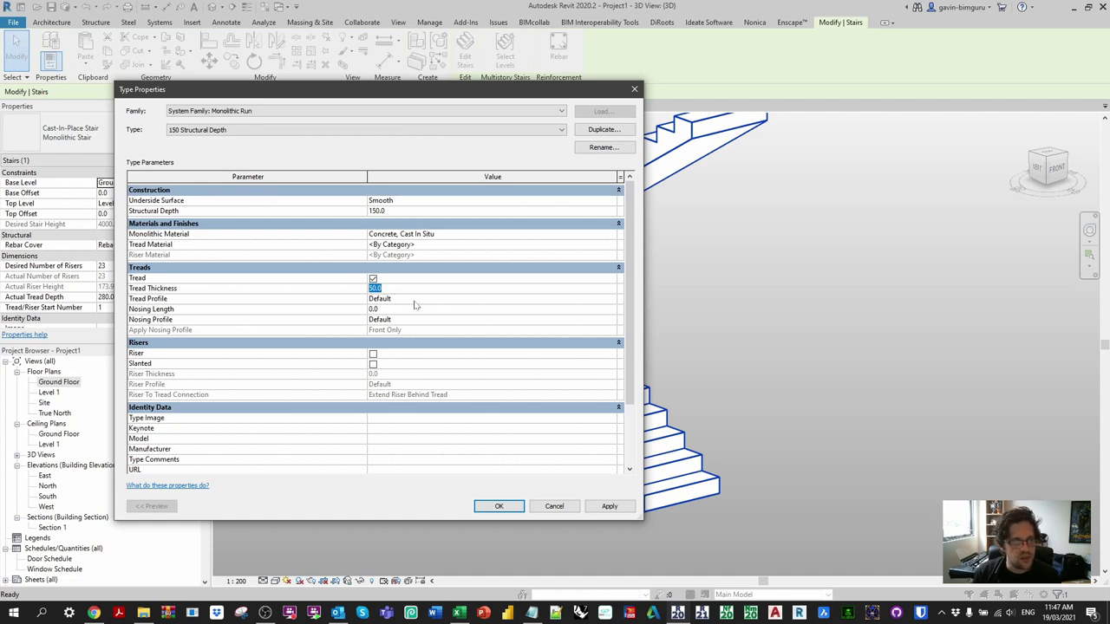
click(372, 279)
click(411, 309)
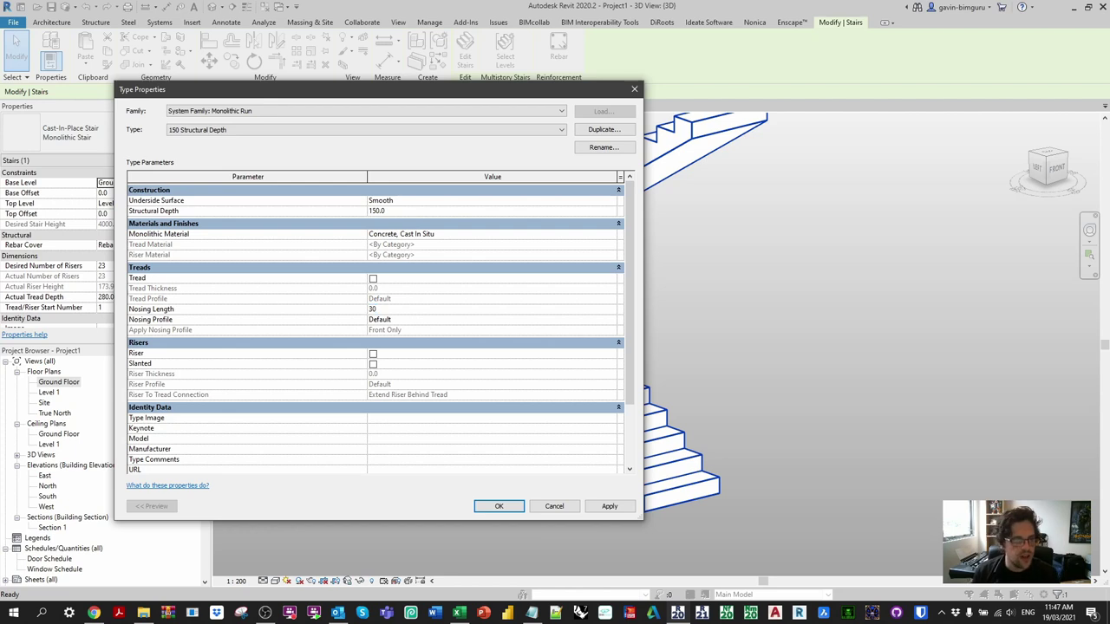
text(15)
click(613, 321)
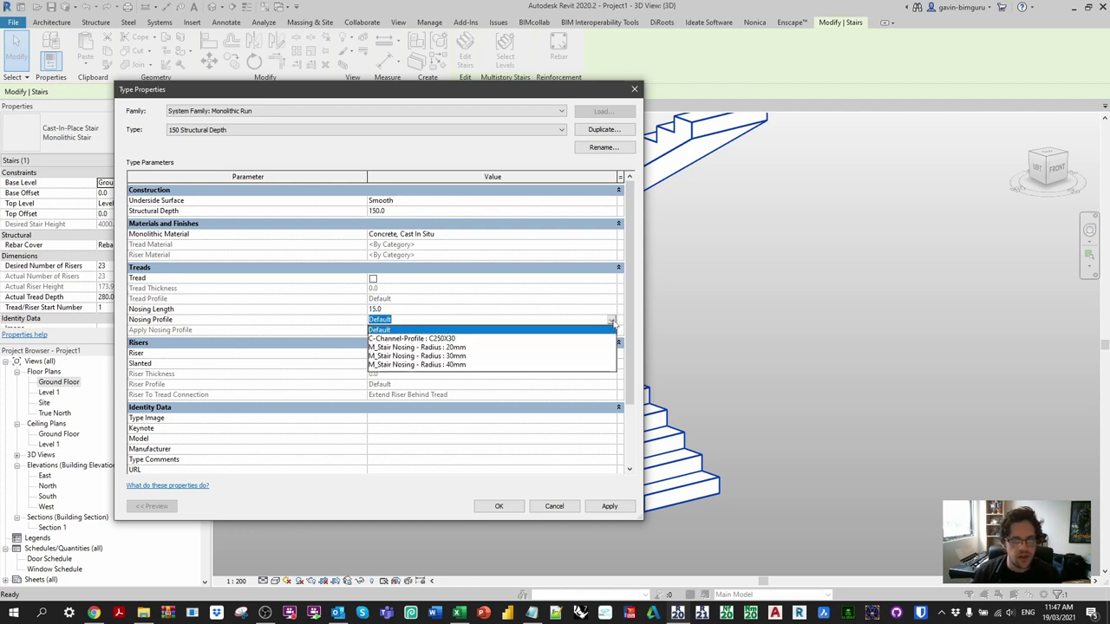
click(577, 358)
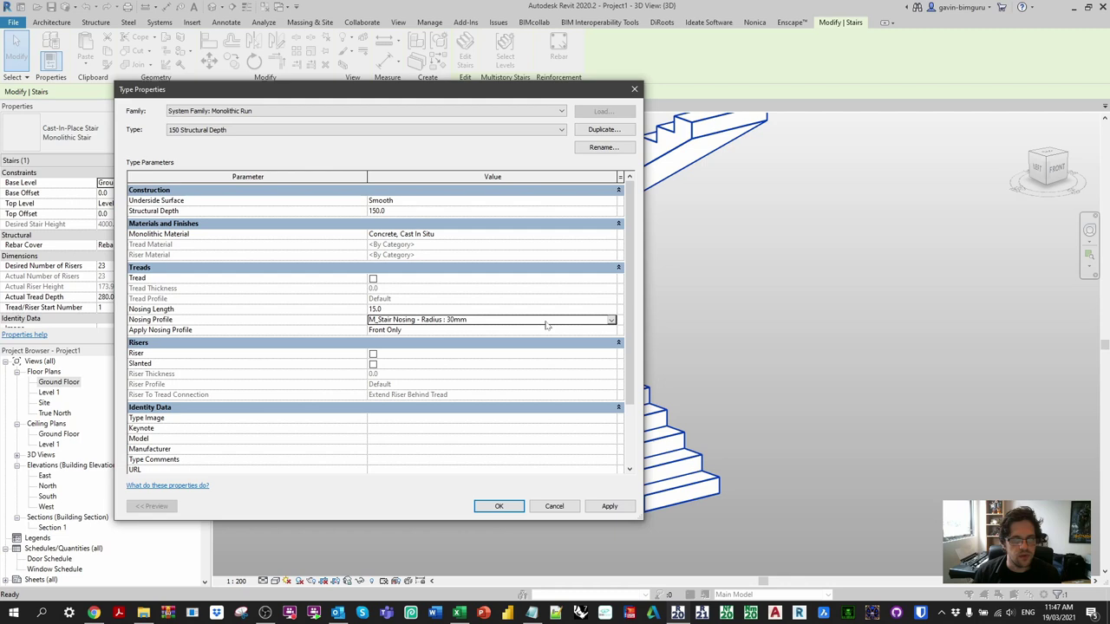
click(536, 431)
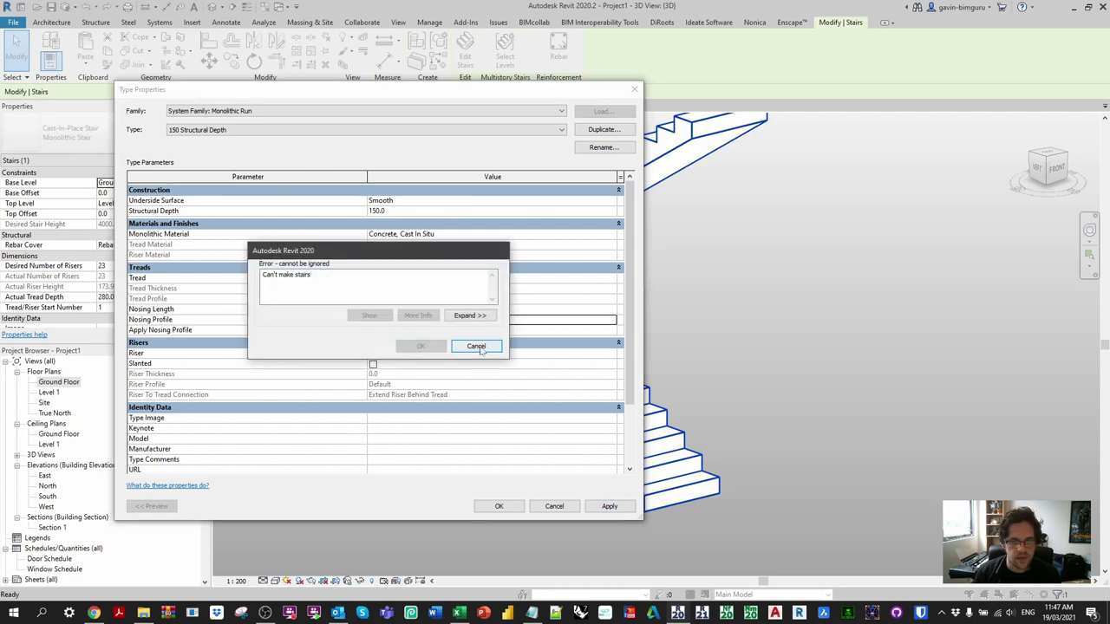
click(477, 346)
- Enable 50 mm thick treads in the run type and apply them to the stair
click(373, 279)
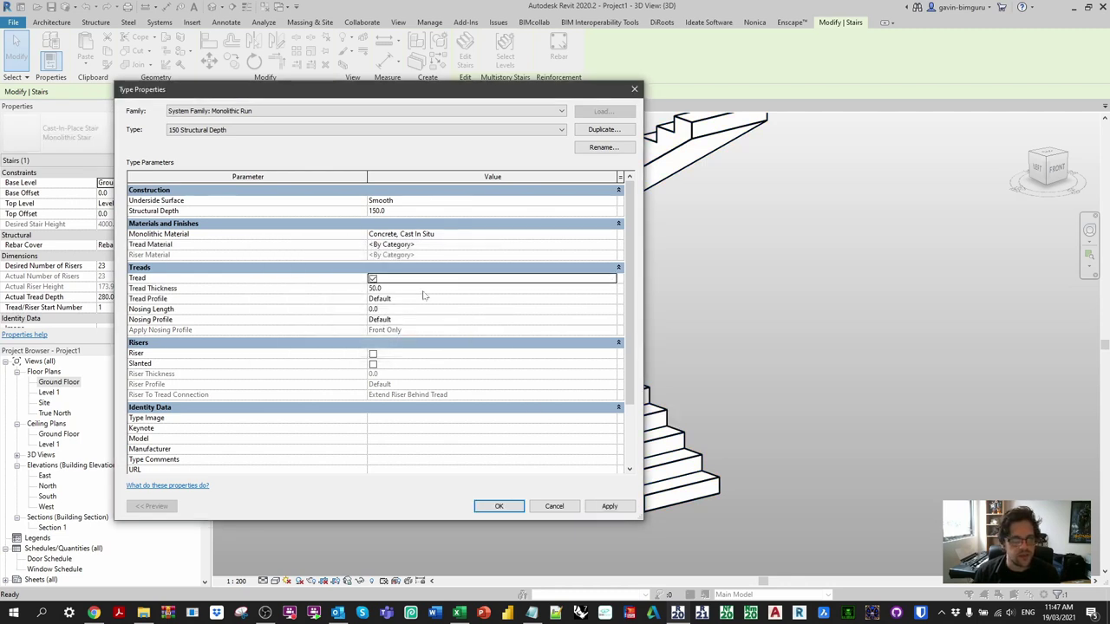
click(612, 508)
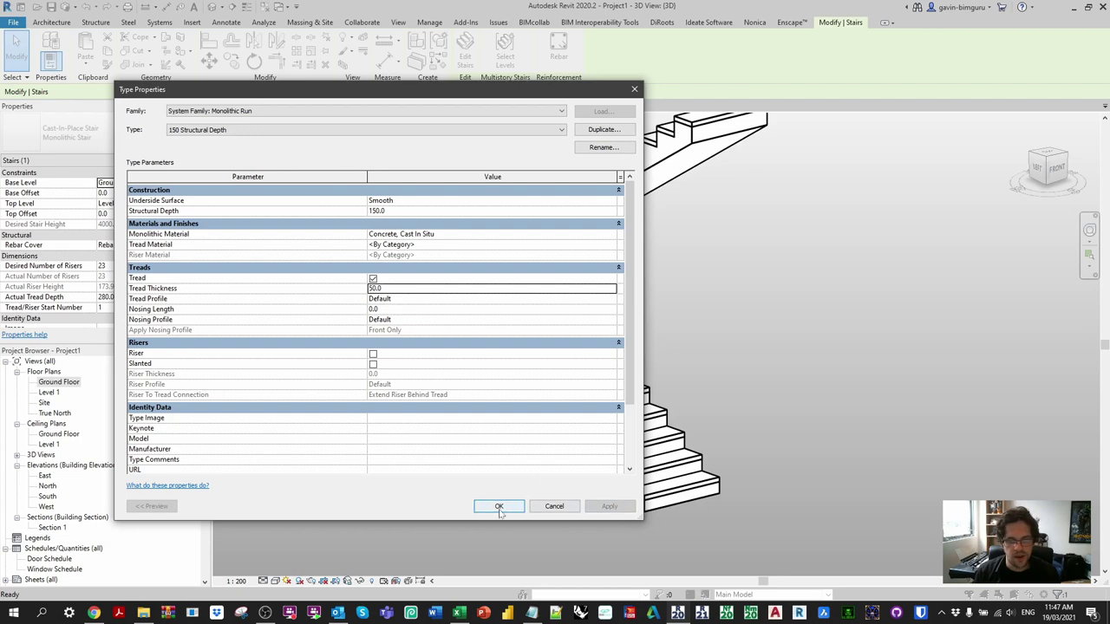
click(512, 509)
click(501, 507)
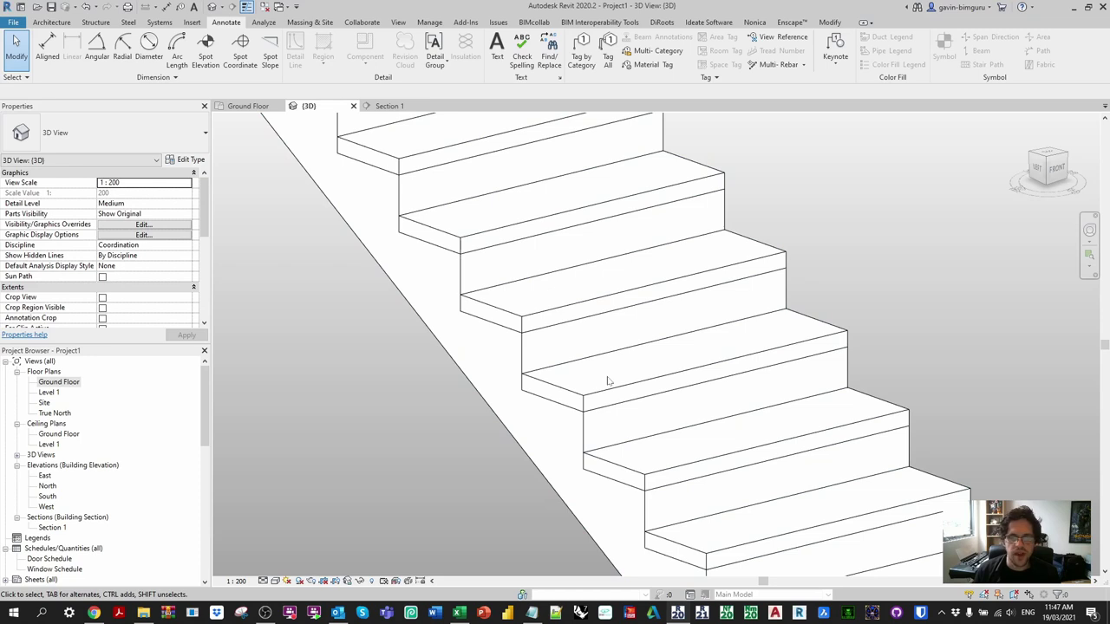
- Set the run type's nosing length to 15 mm with the M_Stair Nosing - Radius : 30mm profile, and inspect the tread edges in 3D
click(185, 160)
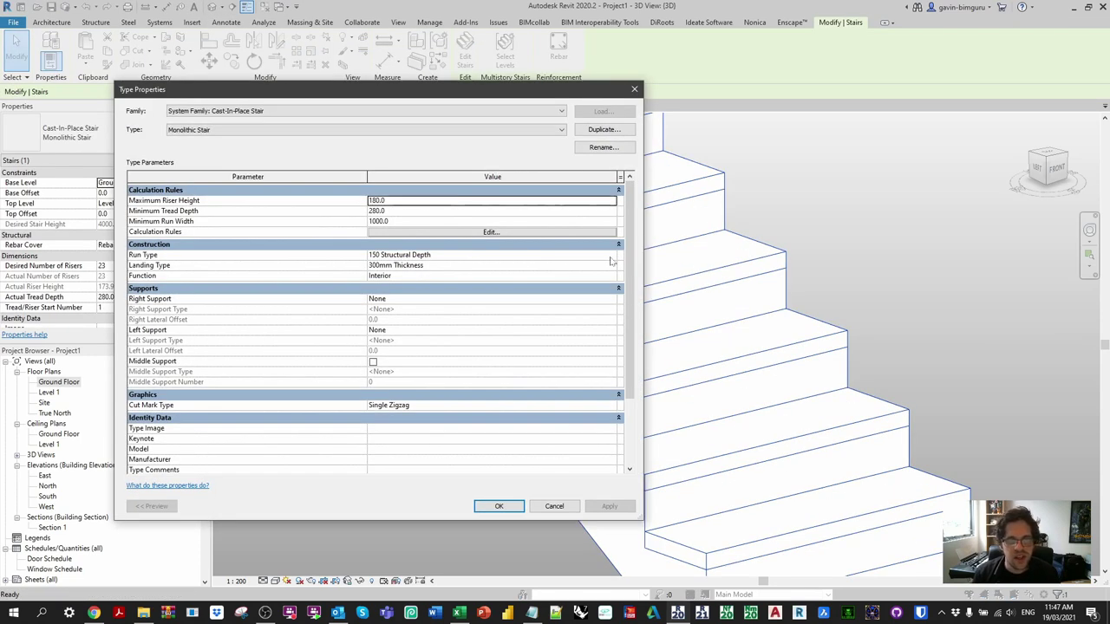
click(608, 256)
click(609, 256)
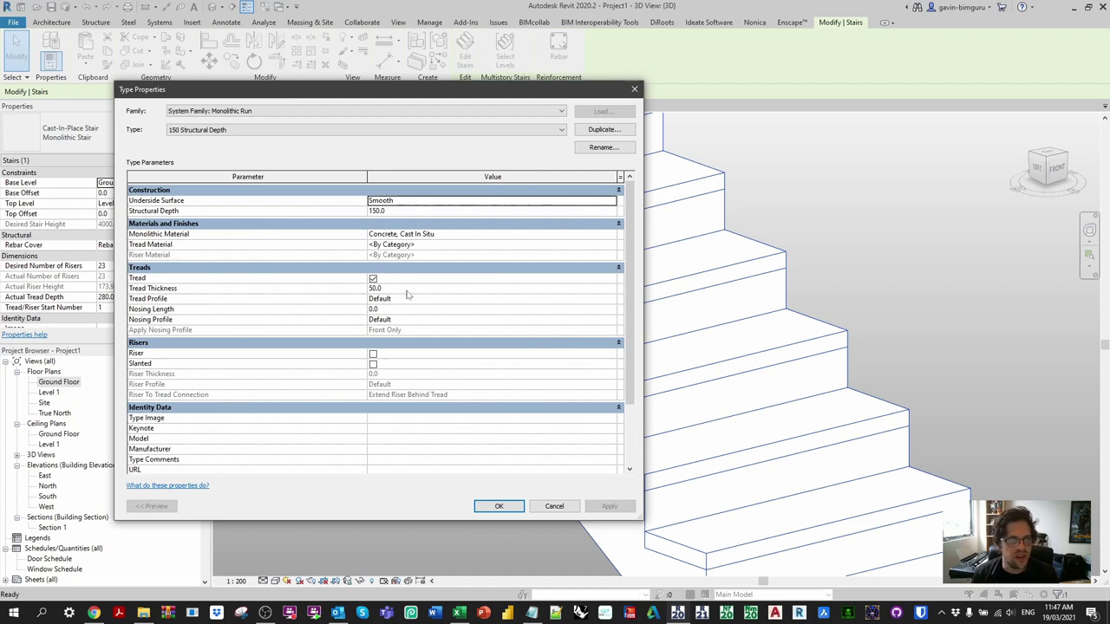
click(413, 308)
text(15)
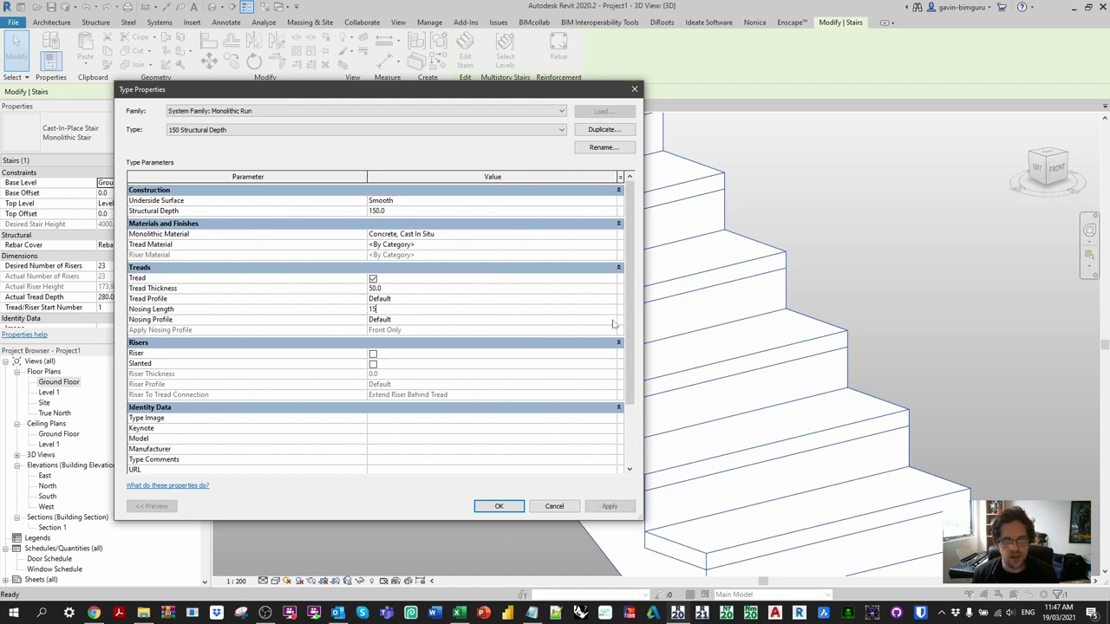
click(611, 320)
click(589, 356)
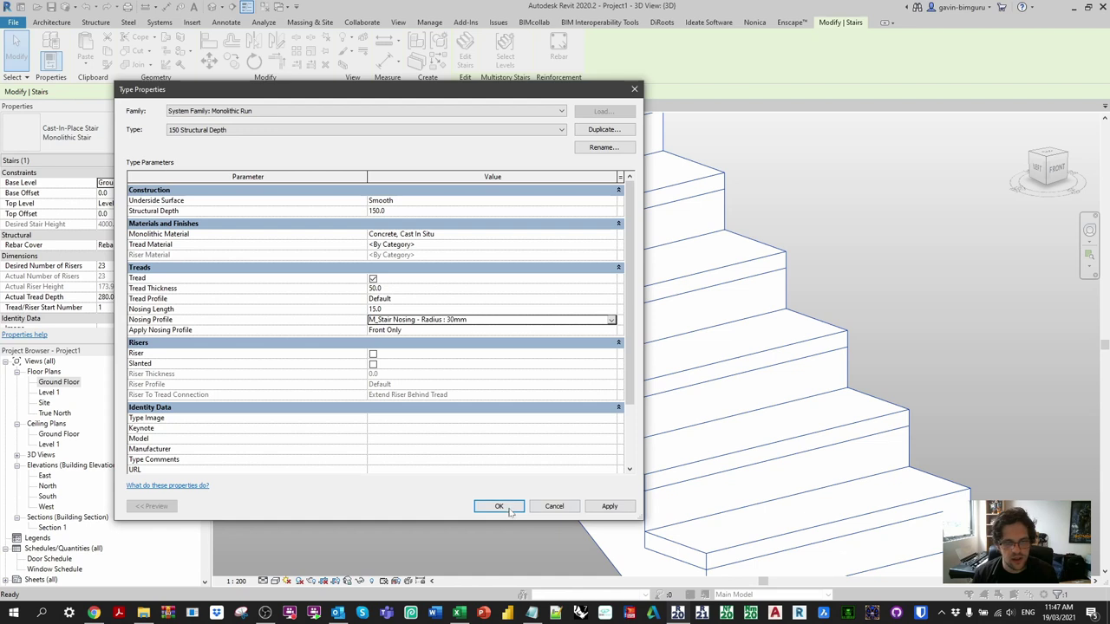
click(499, 505)
click(499, 506)
scroll(536, 488, up, 5)
scroll(491, 443, up, 5)
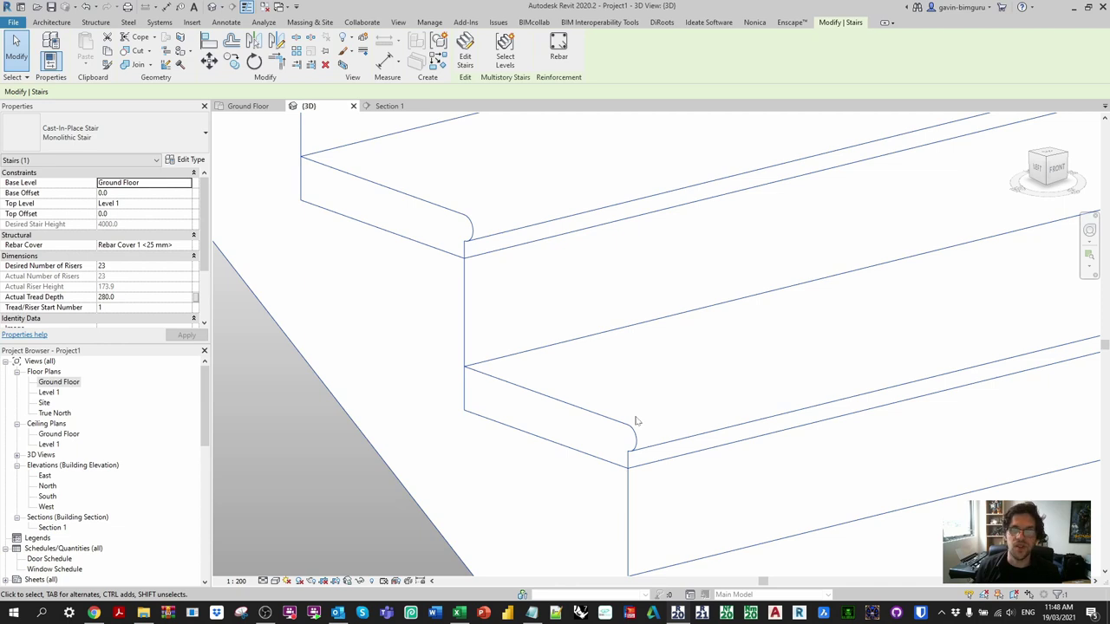
scroll(622, 346, down, 5)
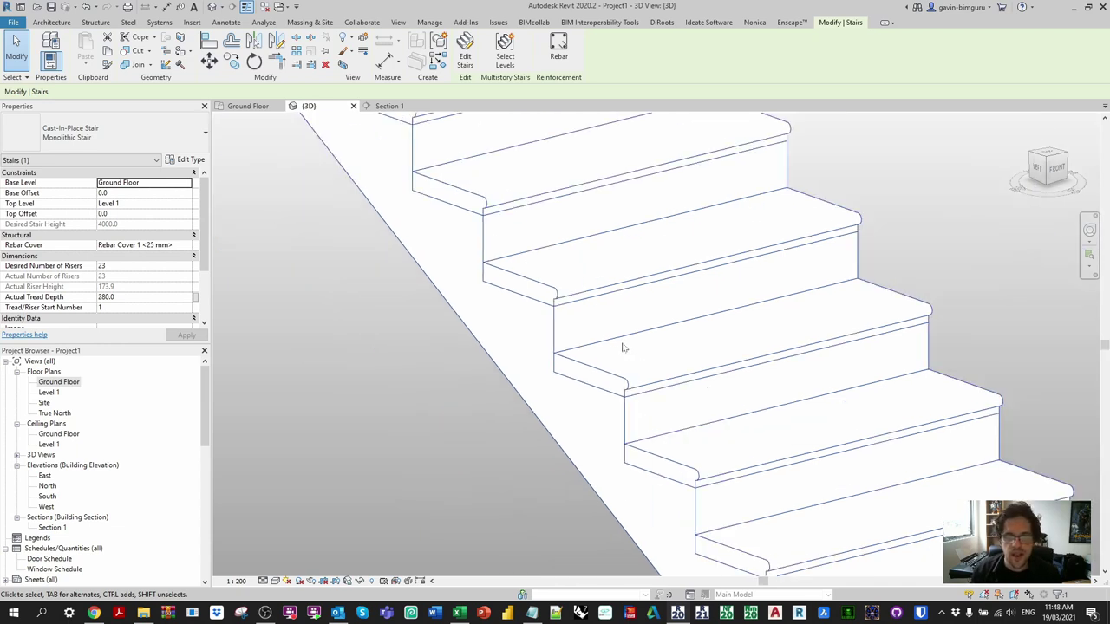
- Undo the tread and nosing changes so the stair has plain monolithic steps, and select the stair
click(811, 254)
scroll(809, 254, down, 5)
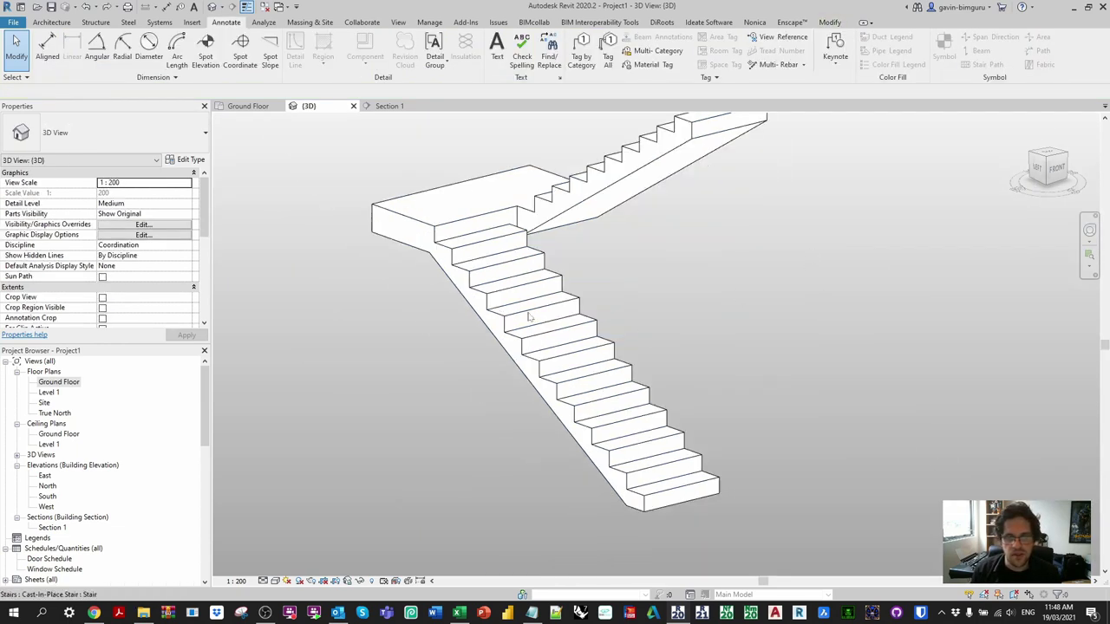
click(633, 259)
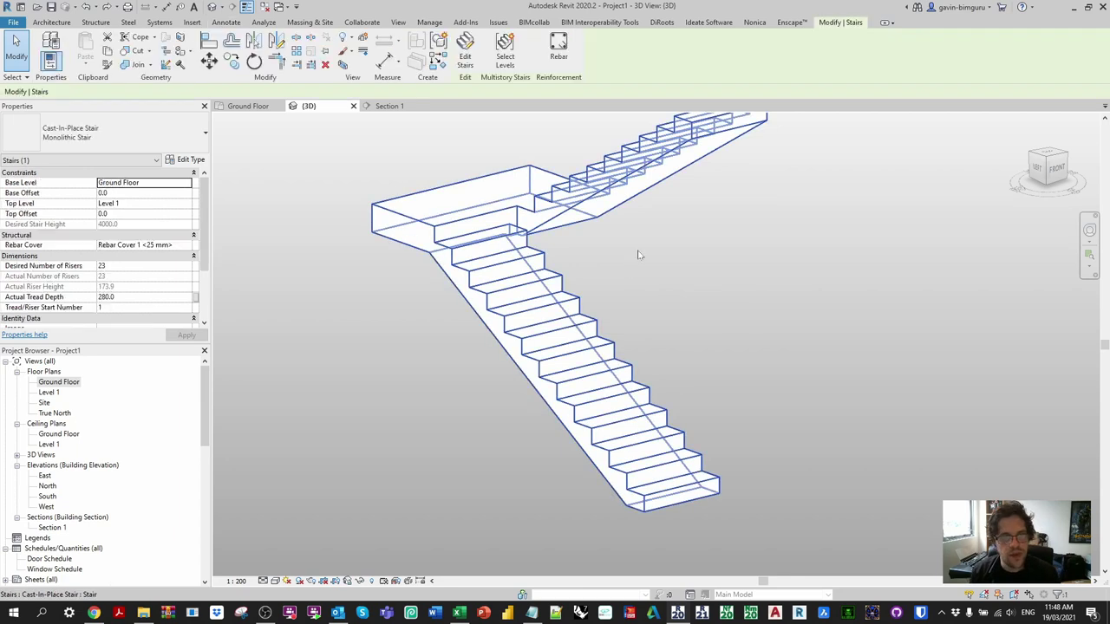
- Start a new family and open the Default folder of family templates
click(14, 24)
mouse_move(44, 66)
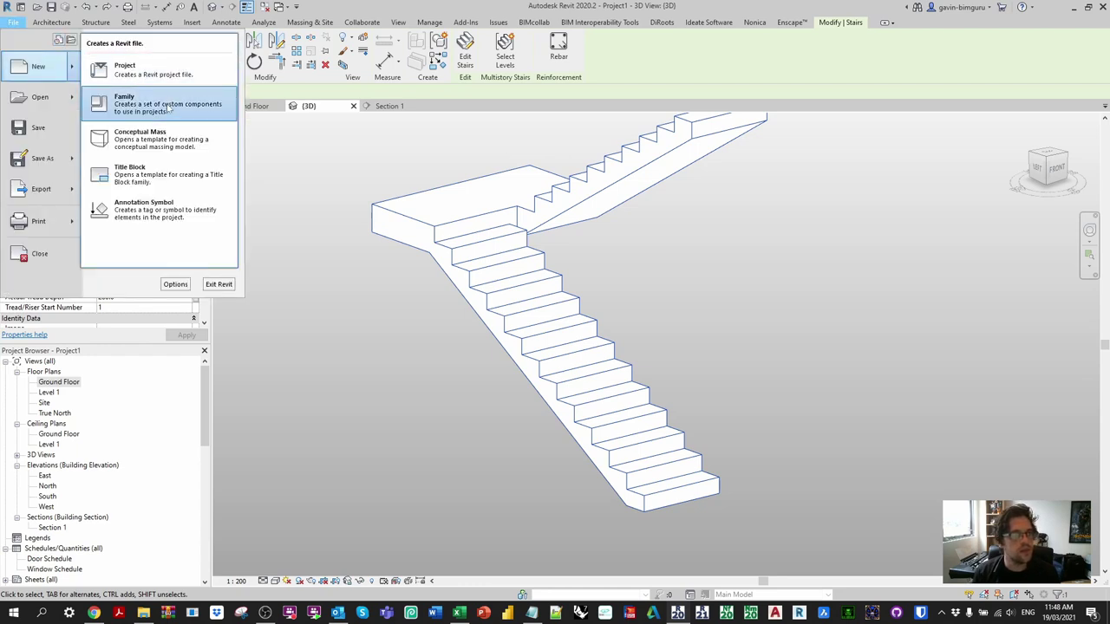
click(169, 109)
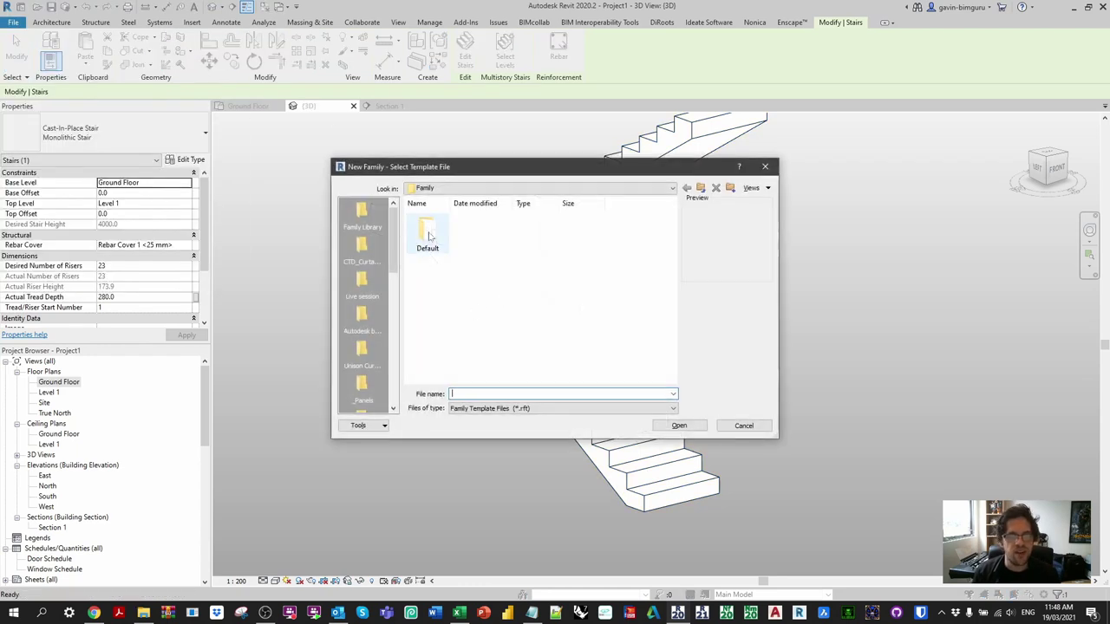
double_click(428, 234)
scroll(548, 288, down, 3)
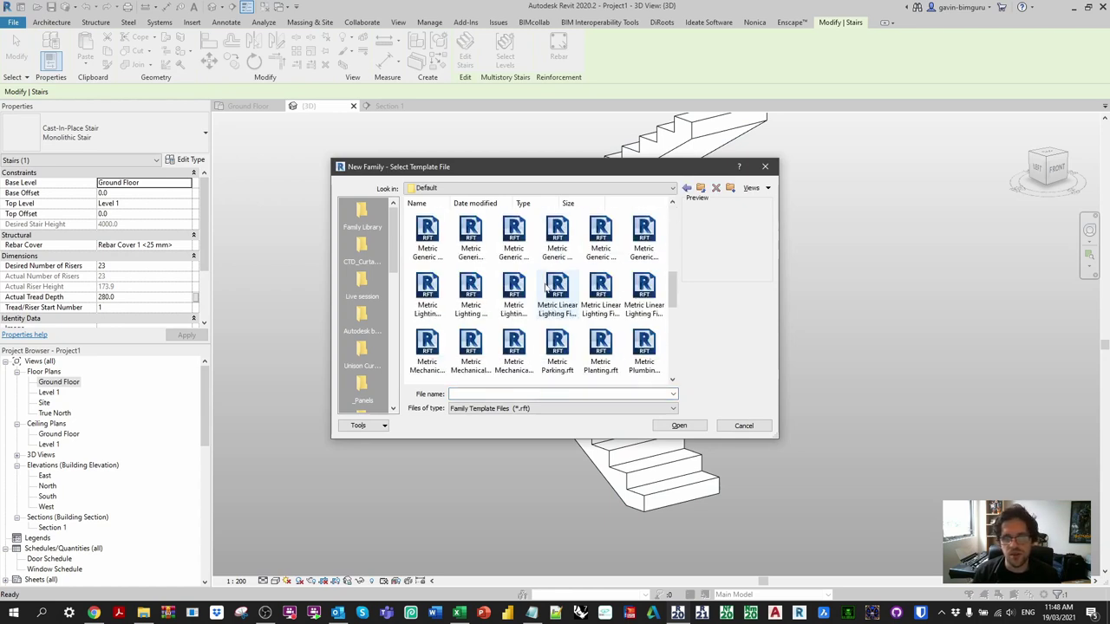
- Preview the Metric Generic Model template variants to compare their hosting setups
click(557, 243)
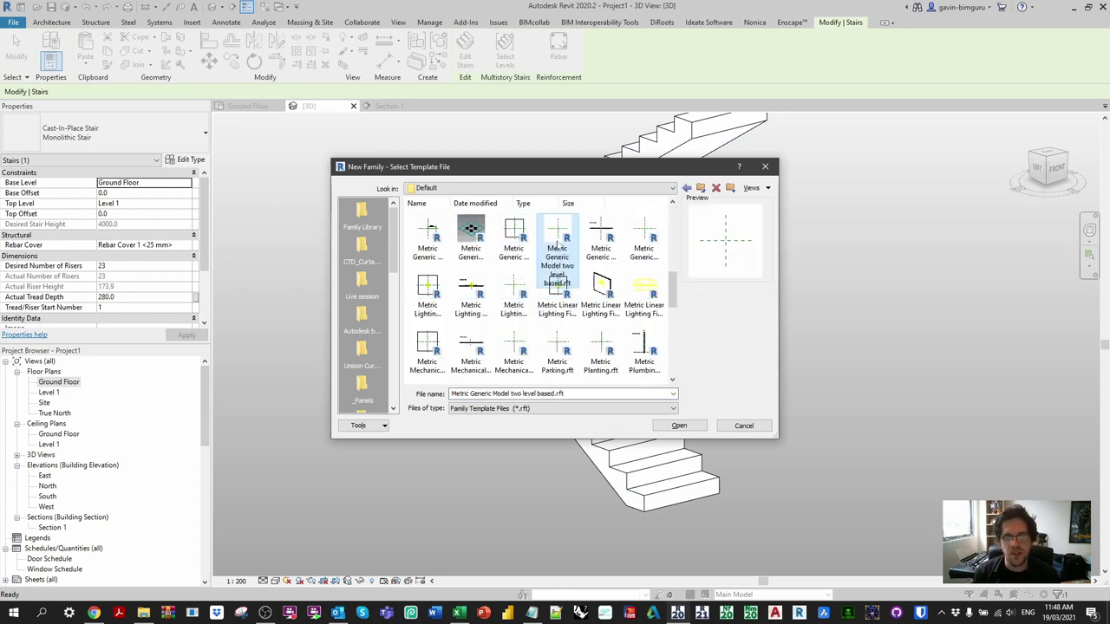
click(594, 239)
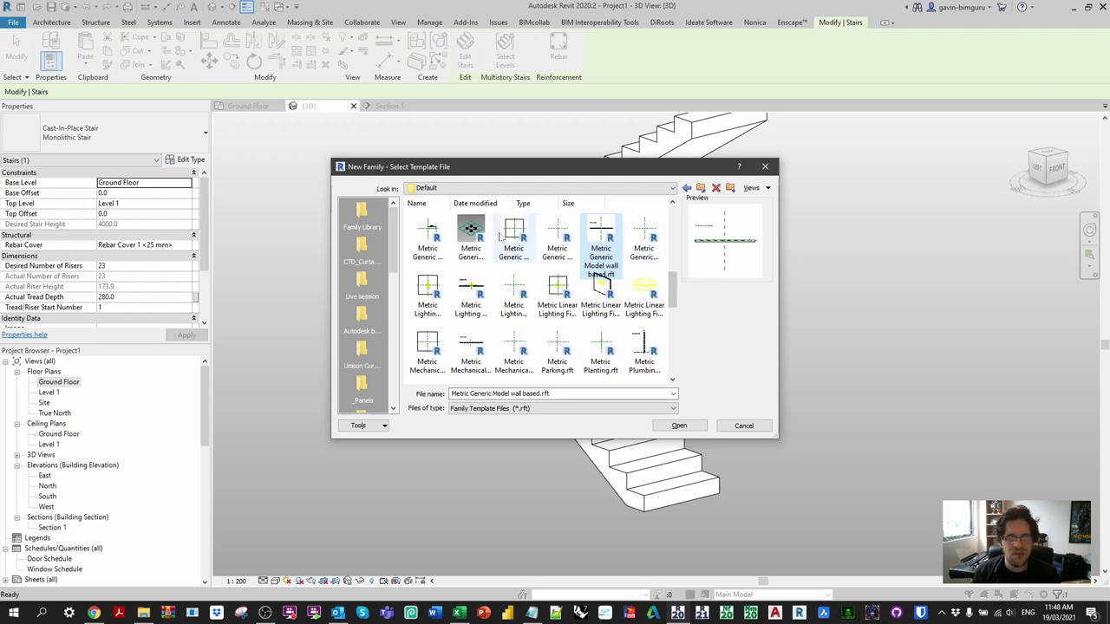
click(470, 239)
scroll(521, 277, up, 2)
click(601, 260)
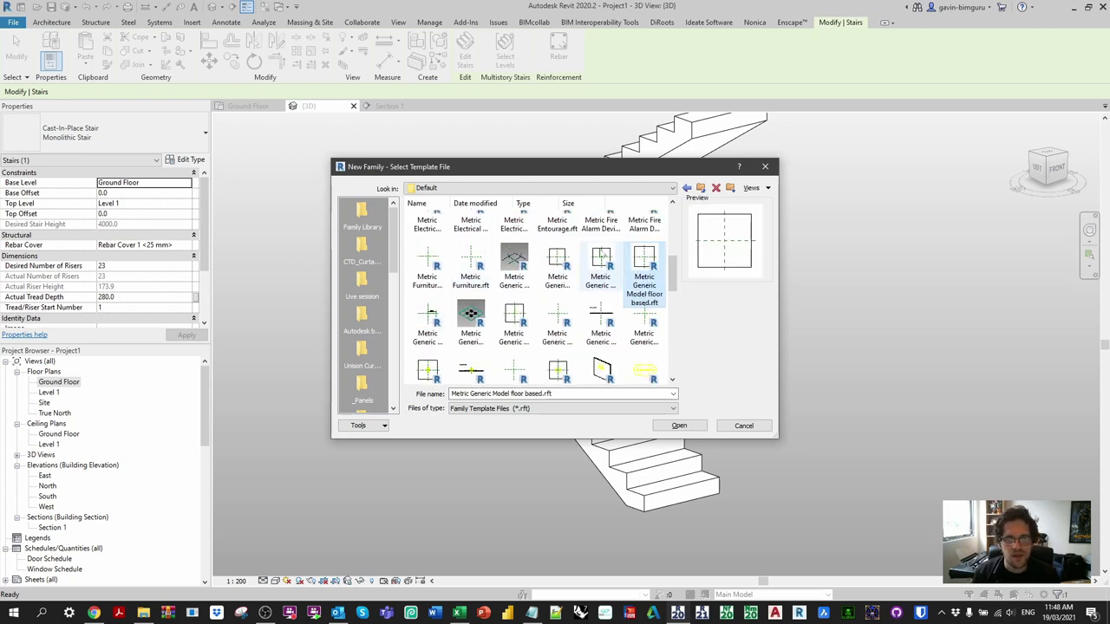
click(557, 258)
click(514, 260)
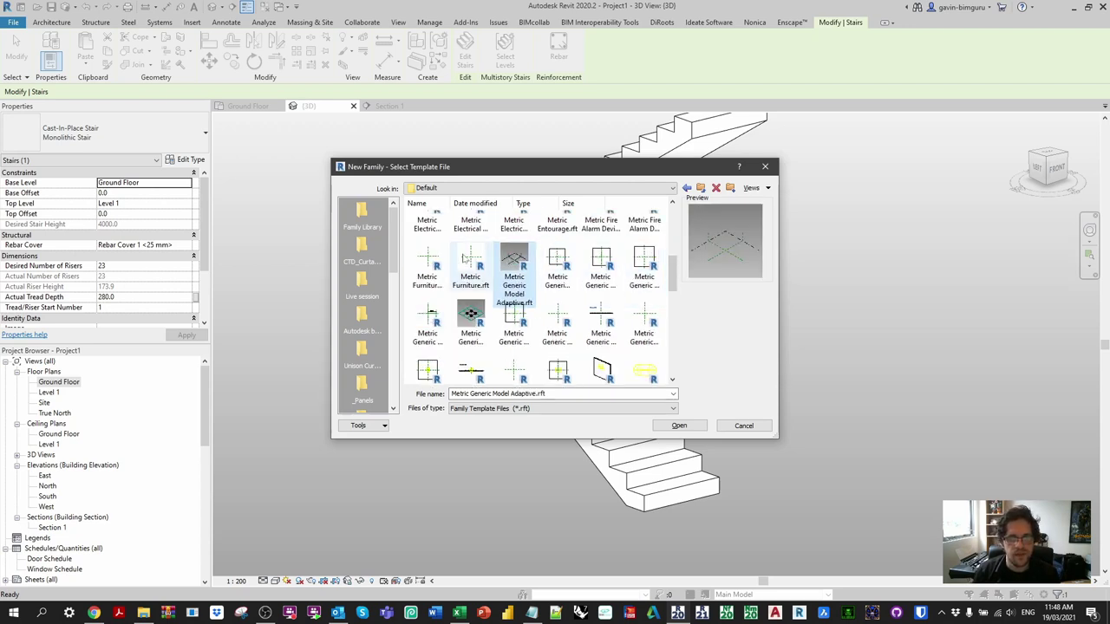
scroll(552, 327, down, 2)
- Show the templates as a detailed list and create the family from Metric Generic Model.rft
right_click(669, 260)
mouse_move(737, 265)
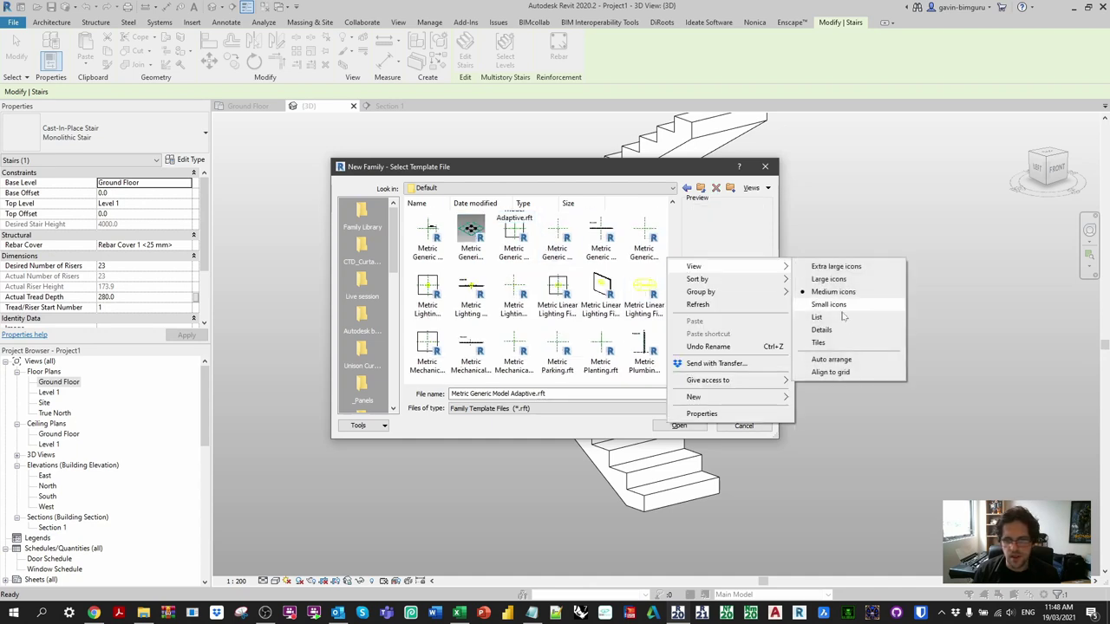
click(852, 330)
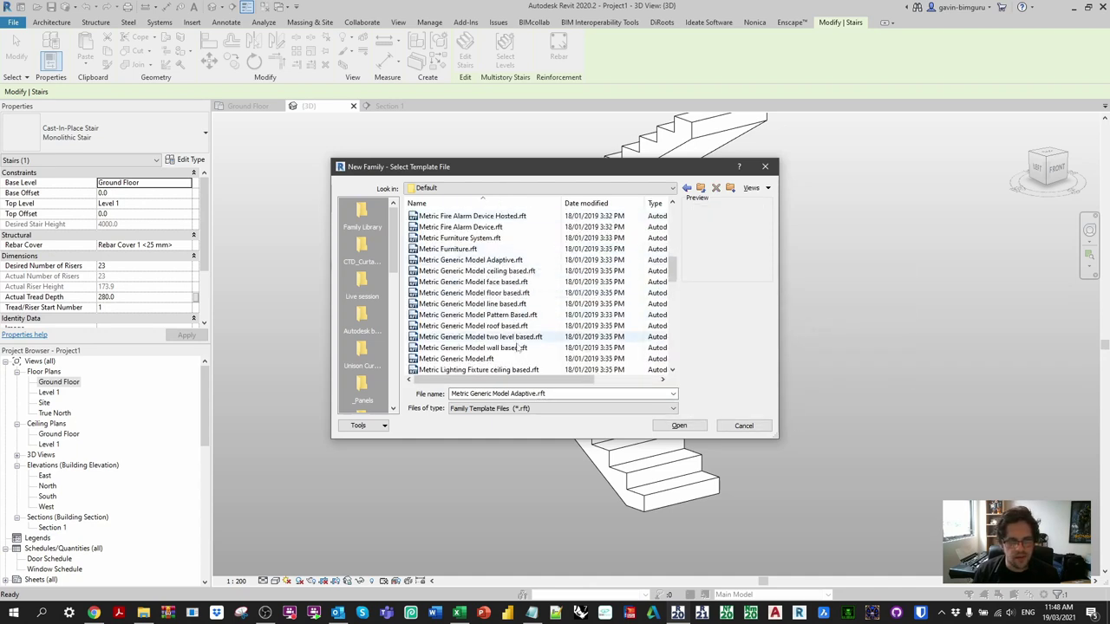
click(537, 359)
click(679, 425)
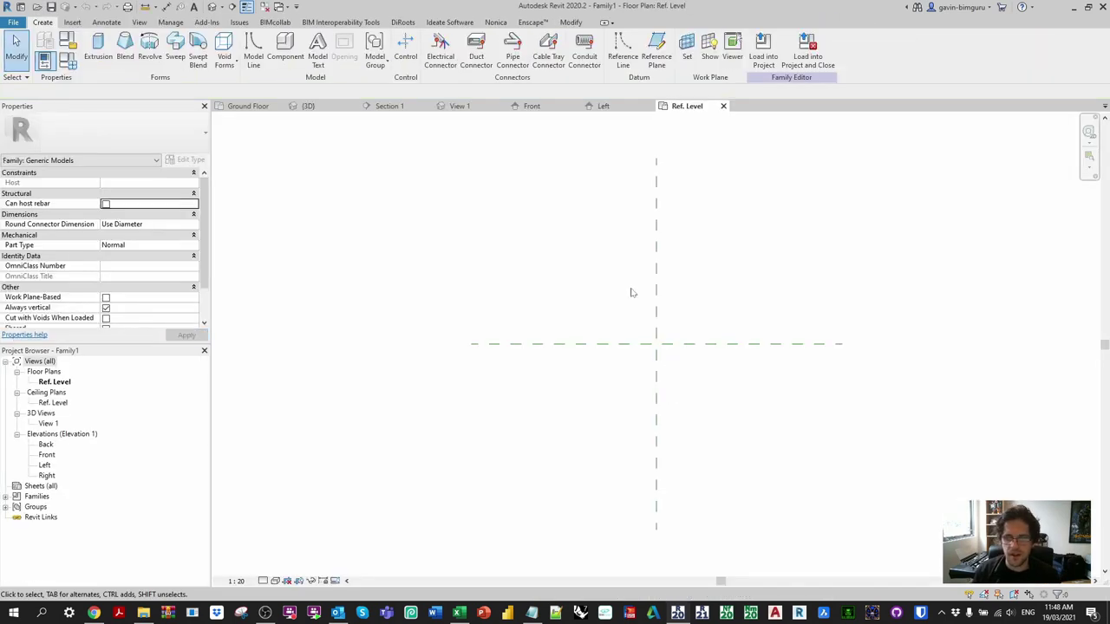
- Draw a vertical reference plane about 398 mm left of the Center (Left/Right) plane in the Ref. Level plan
key(r)
key(p)
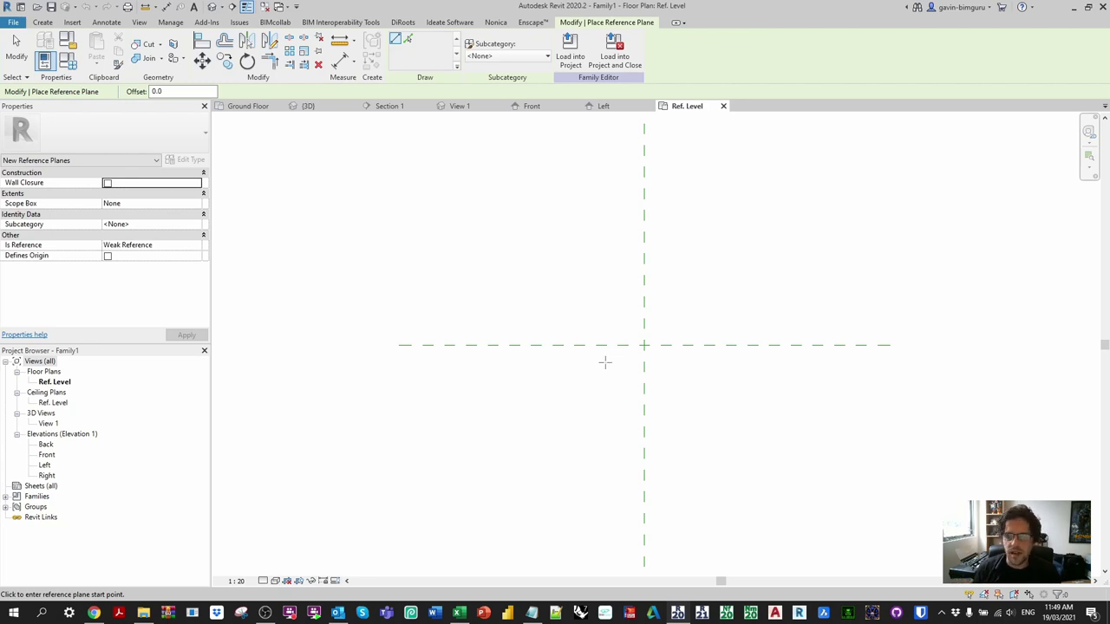
click(595, 414)
click(595, 232)
key(Escape)
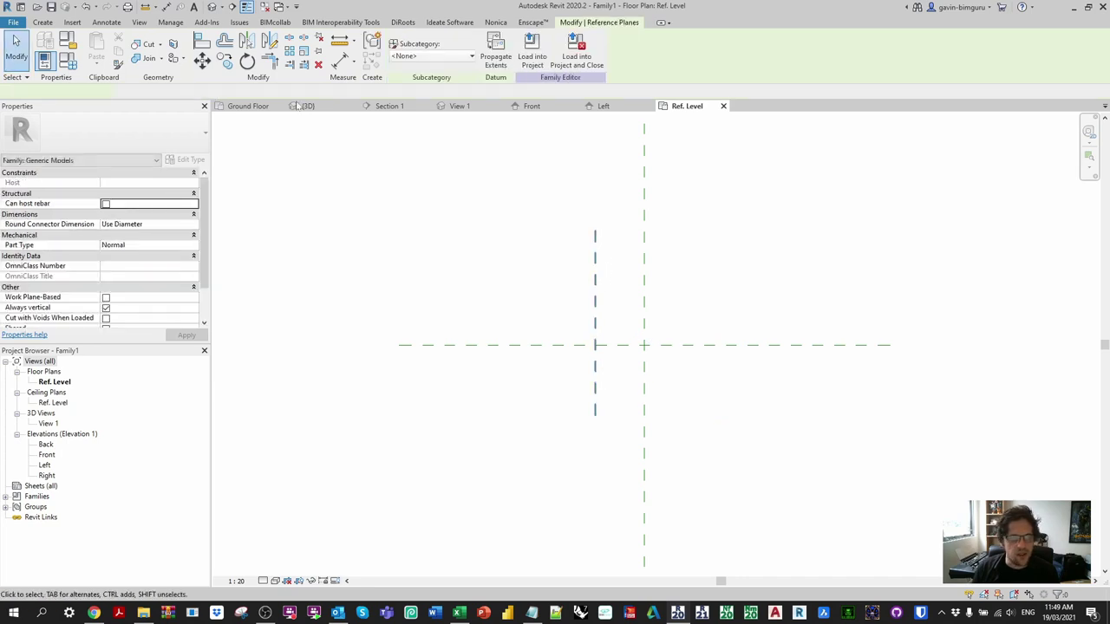
- Mirror a copy of the new reference plane to the other side of the Center (Left/Right) plane
key(d)
key(m)
click(644, 231)
click(644, 329)
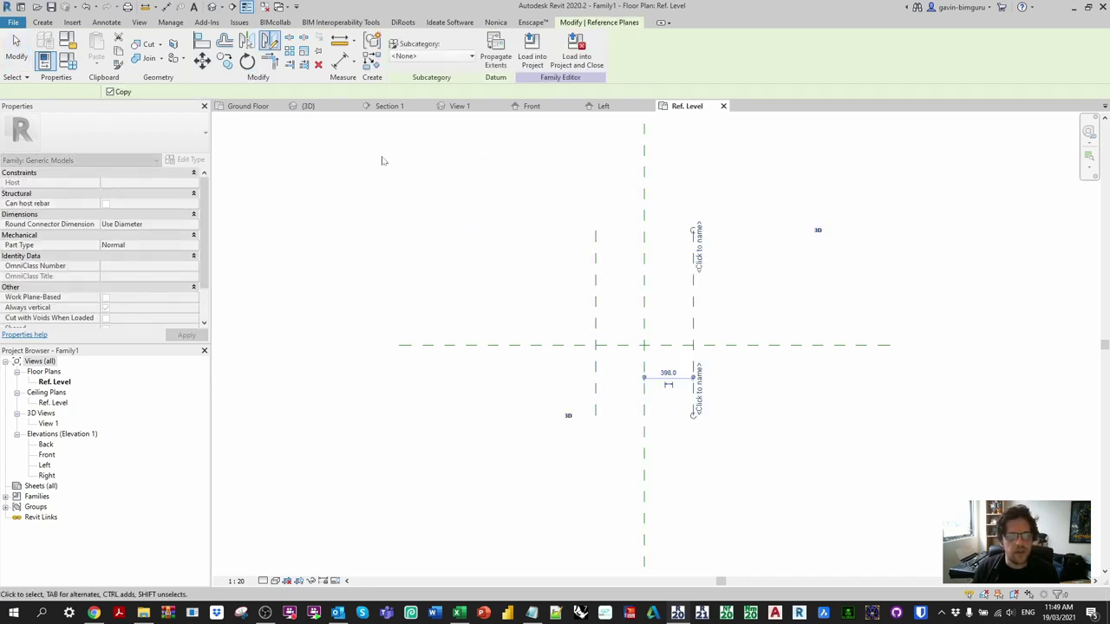
click(381, 161)
click(42, 22)
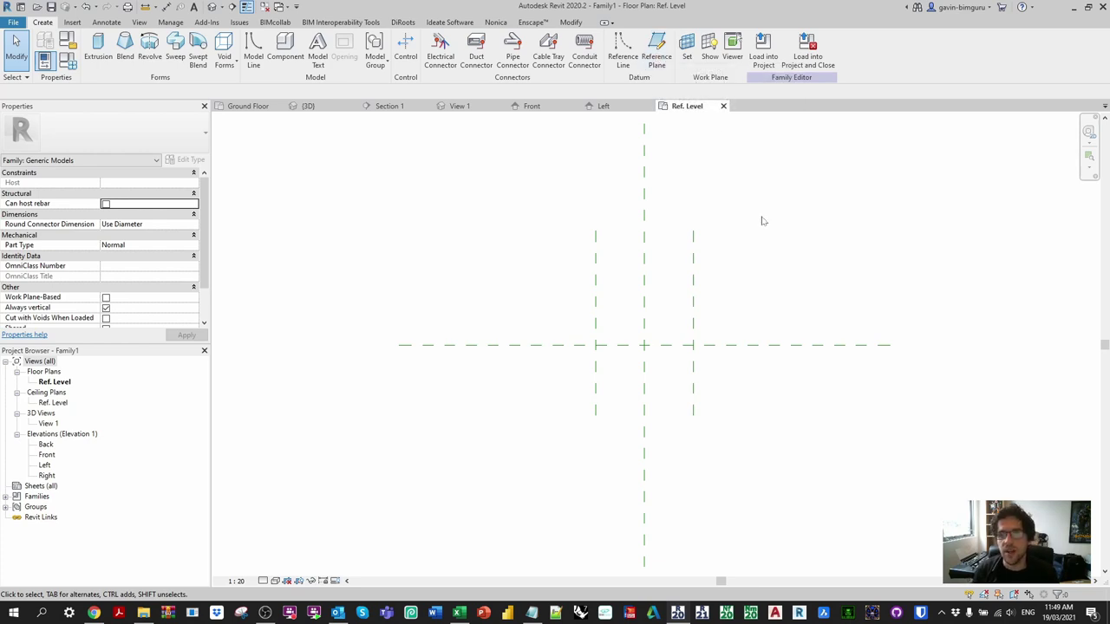
- Set the reference plane left of centre to the Left reference type and name it Left
drag(760, 286, 607, 275)
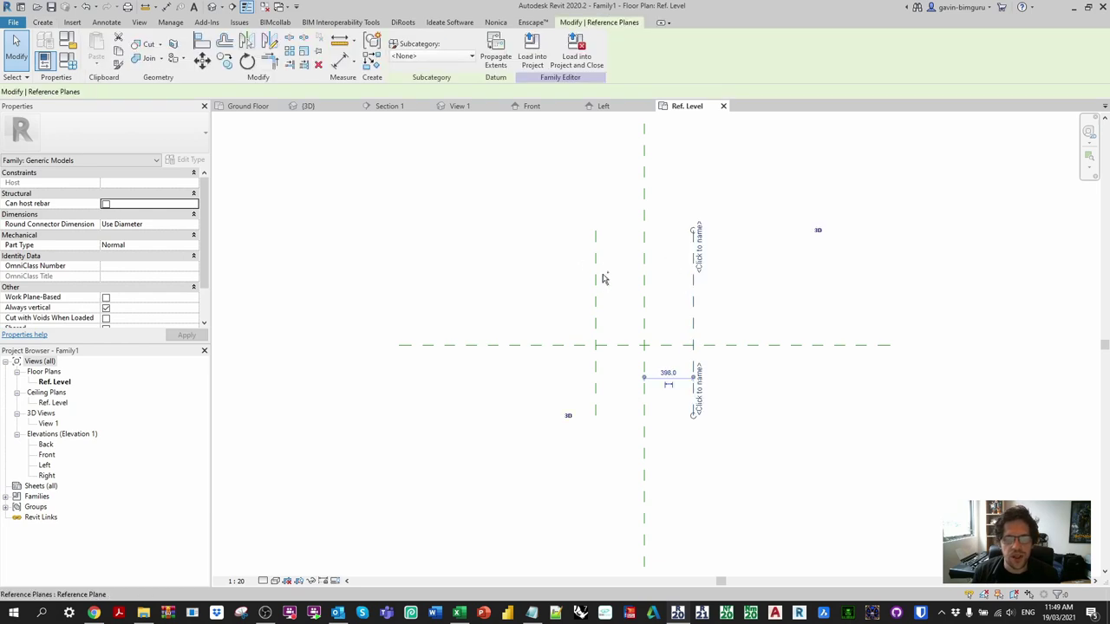
click(642, 281)
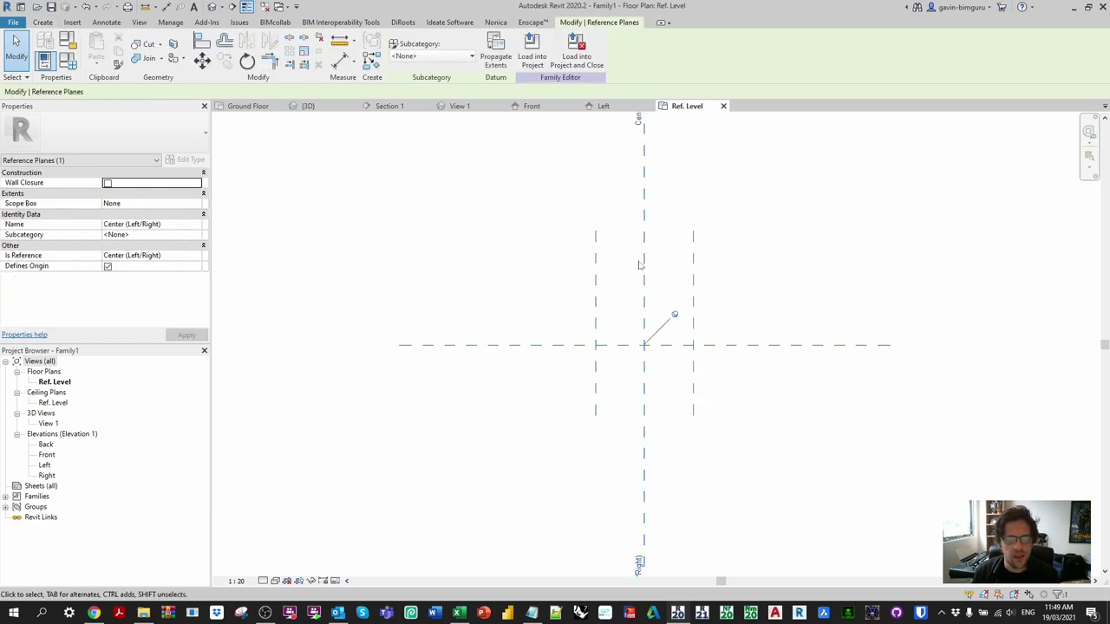
drag(623, 284, 562, 264)
click(198, 256)
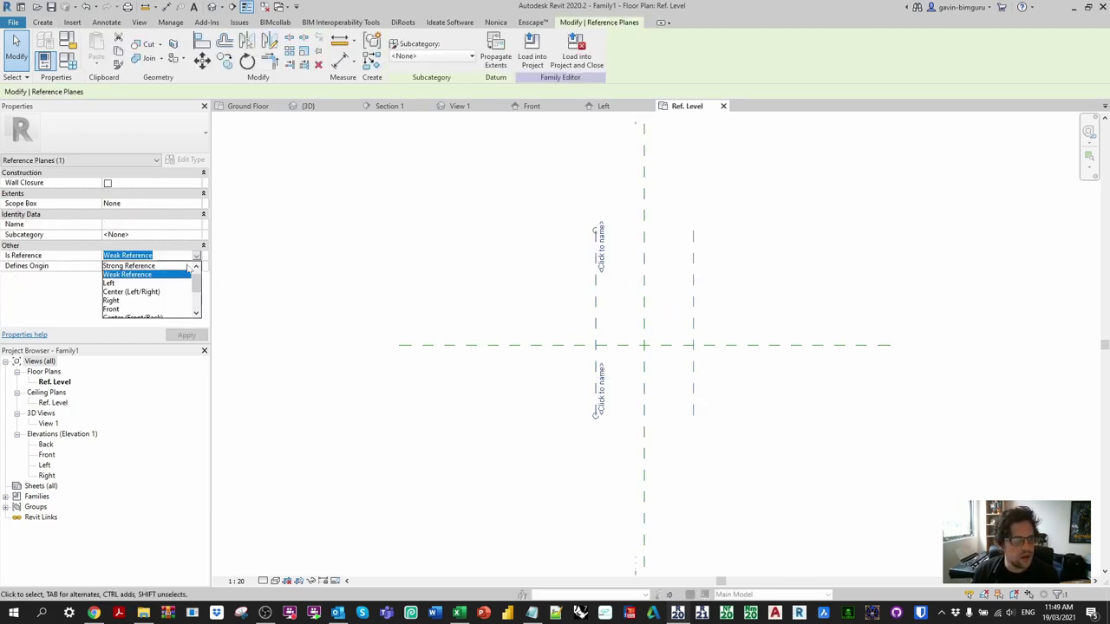
click(148, 279)
click(157, 225)
text(Left)
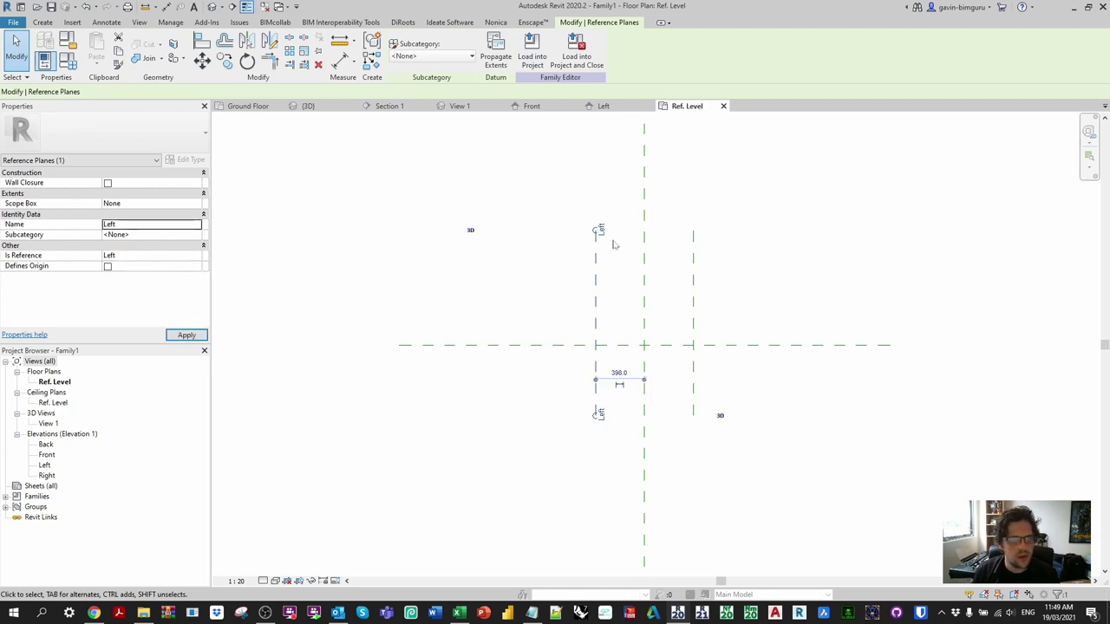
- Set the reference plane right of centre to the Right reference type and name it Right
click(147, 256)
click(197, 255)
click(148, 308)
click(156, 227)
text(Right)
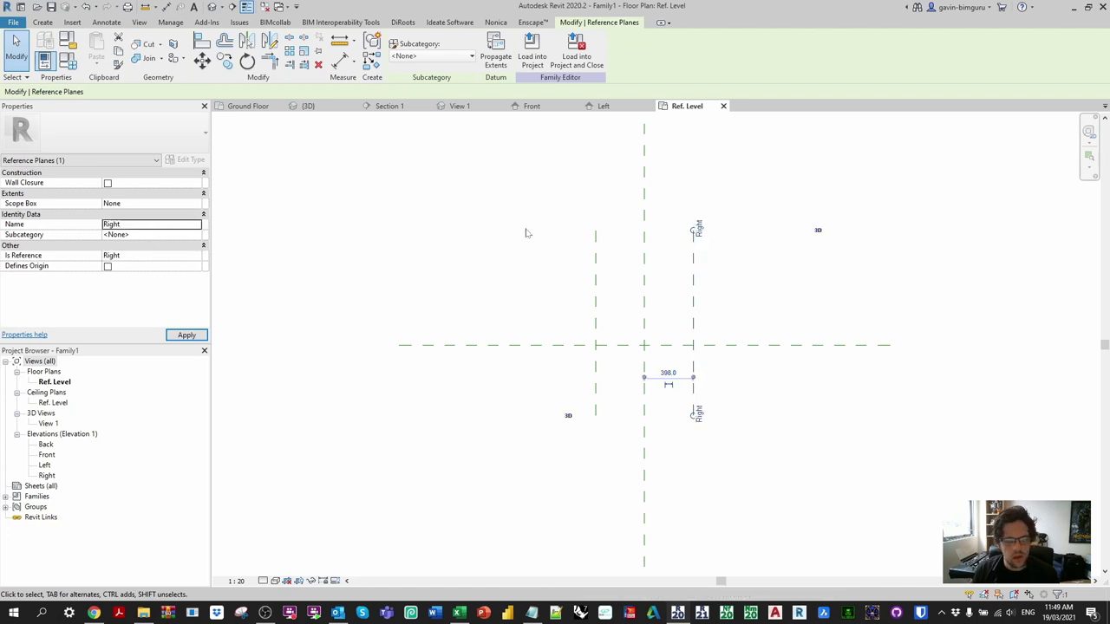
click(526, 231)
- Dimension across the Left, centre and Right reference planes and make the two spacings equal
key(d)
key(i)
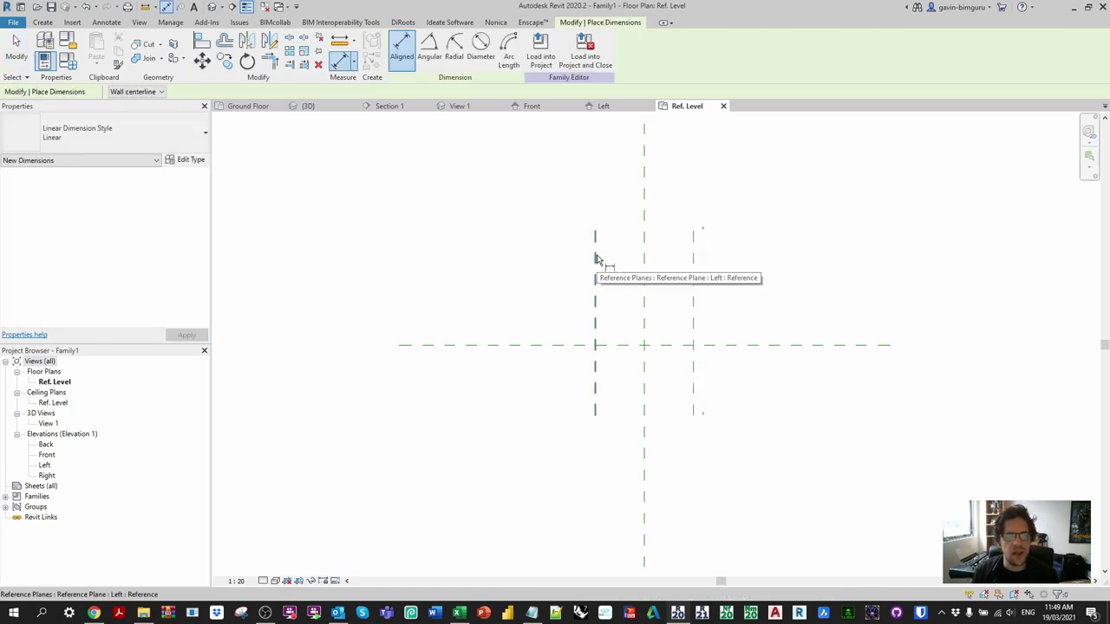
click(596, 259)
click(643, 259)
click(693, 258)
click(719, 248)
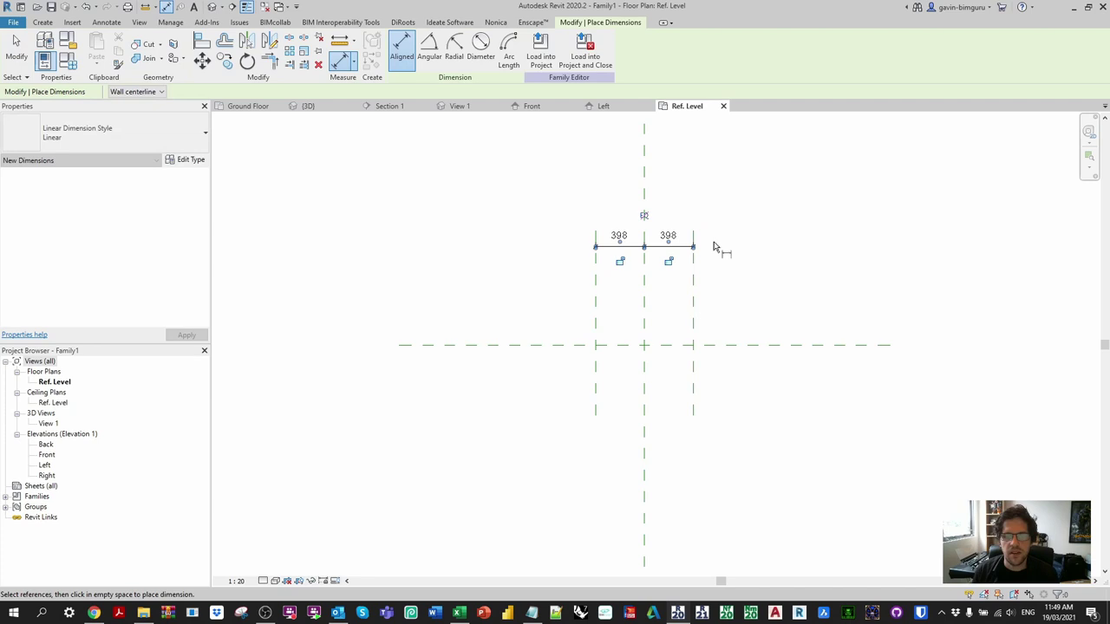
click(664, 232)
- Place an overall aligned dimension between the Left and Right reference planes above the EQ dimension
click(694, 280)
click(595, 265)
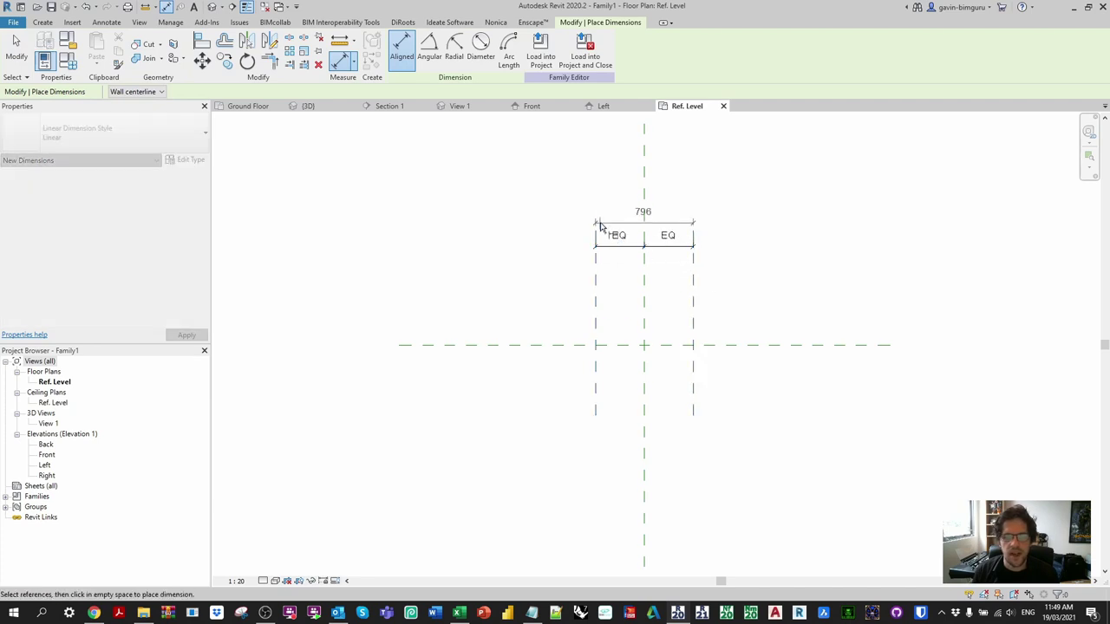
click(642, 208)
key(Escape)
key(Escape)
- Label the overall dimension with the shared parameter BG_DIM_Width1 from the DIM - Dimensions (General) group, as an instance parameter
click(642, 211)
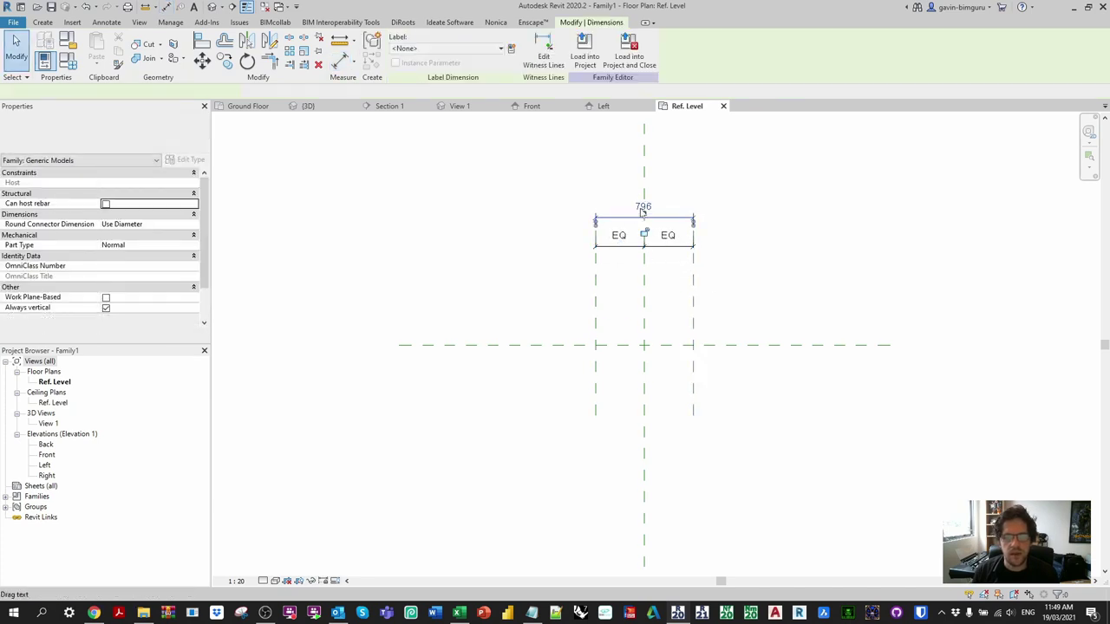
click(512, 48)
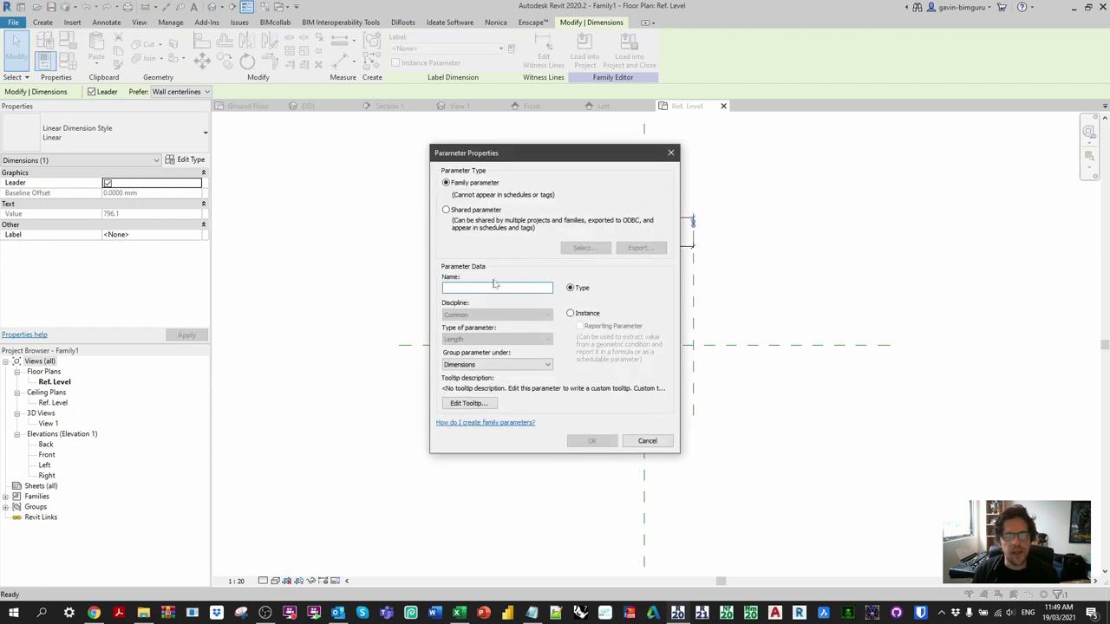
click(479, 210)
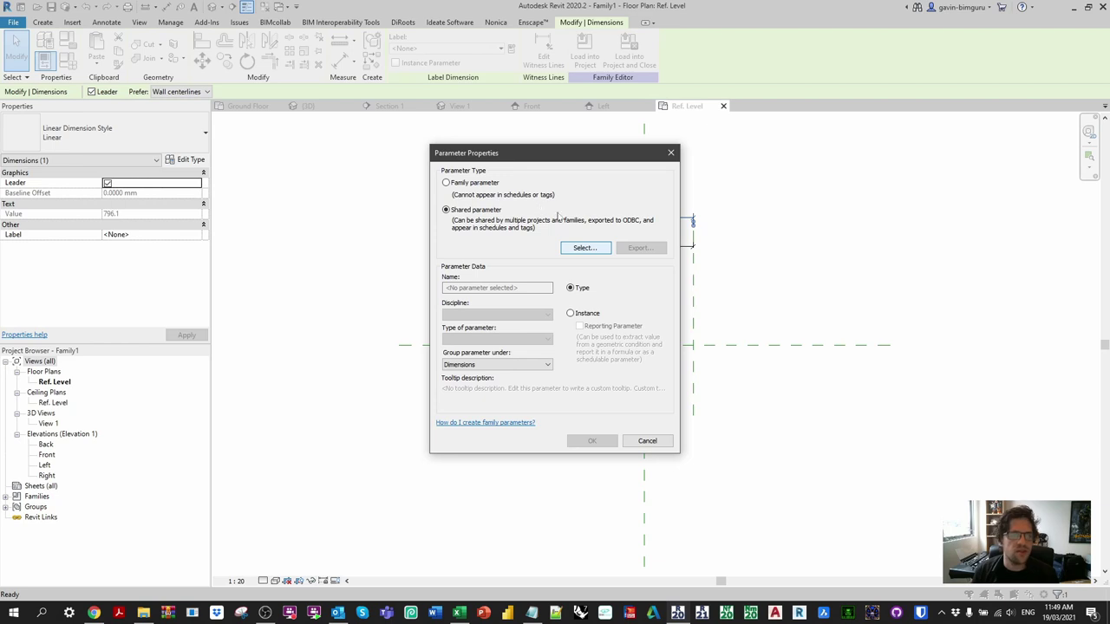
click(597, 249)
click(583, 243)
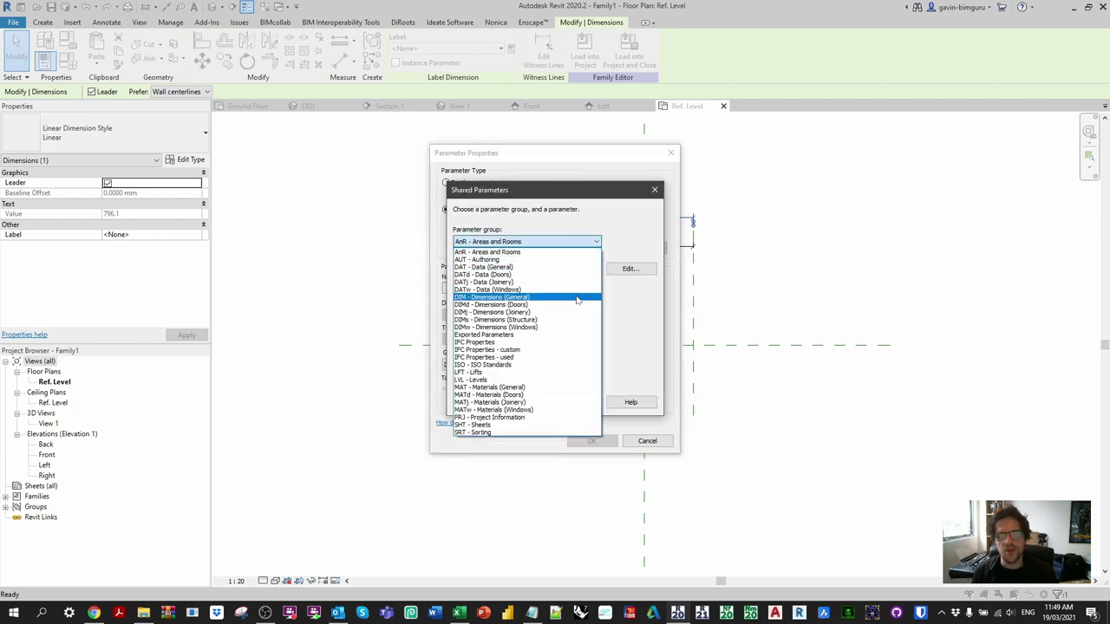
click(577, 299)
drag(594, 292, 595, 368)
click(510, 364)
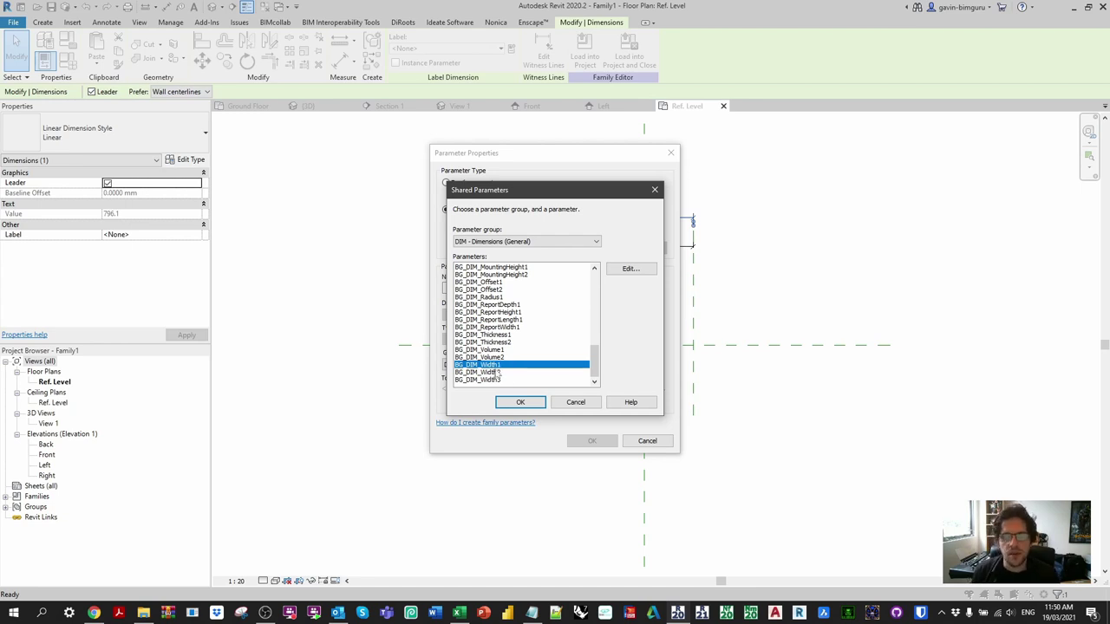
click(530, 404)
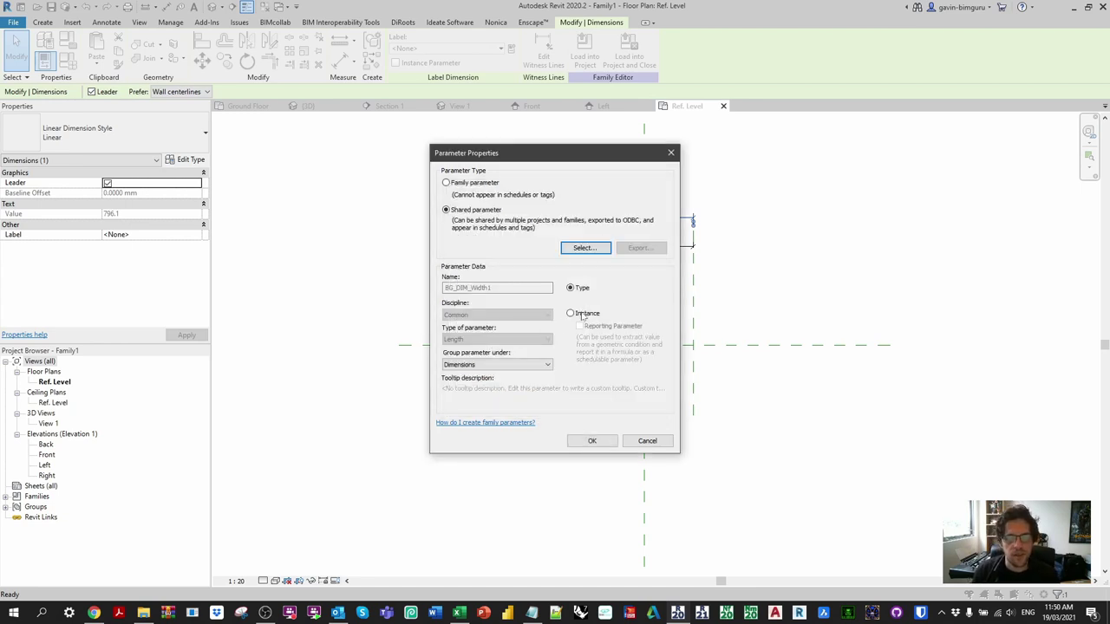
click(581, 314)
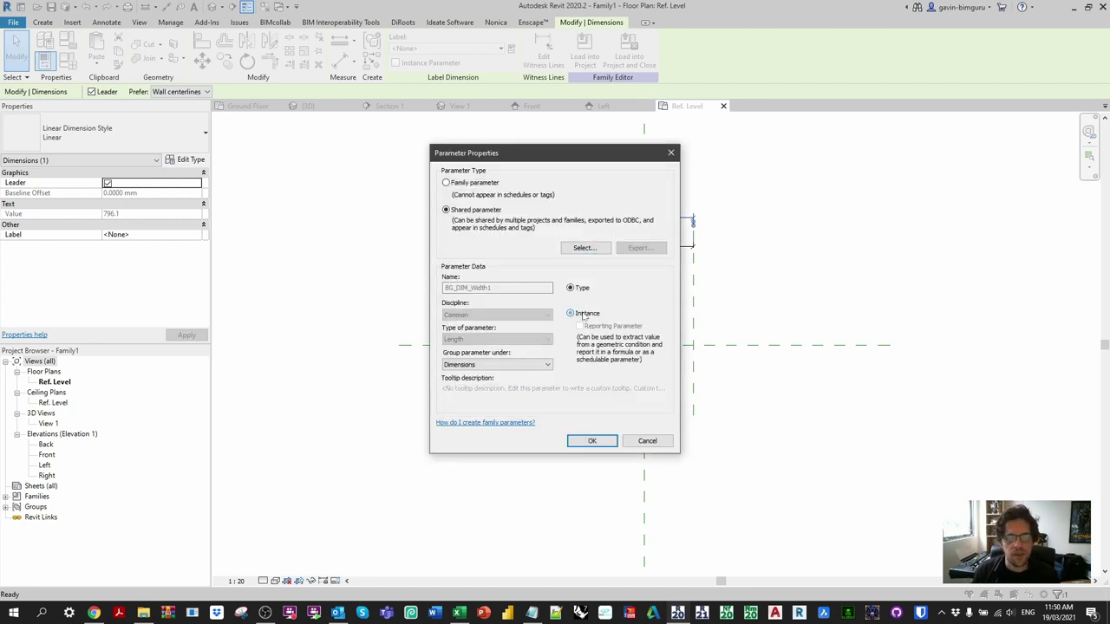
click(600, 441)
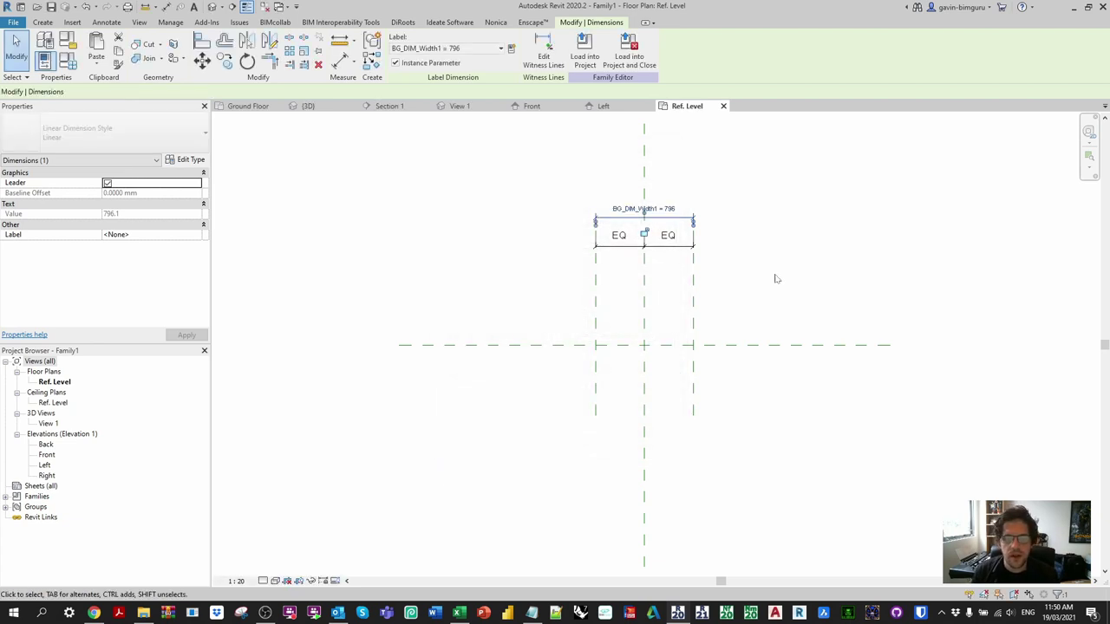
key(Escape)
- Open the family's Left elevation at the intersection of the centre plane and Ref. Level
key(z)
key(f)
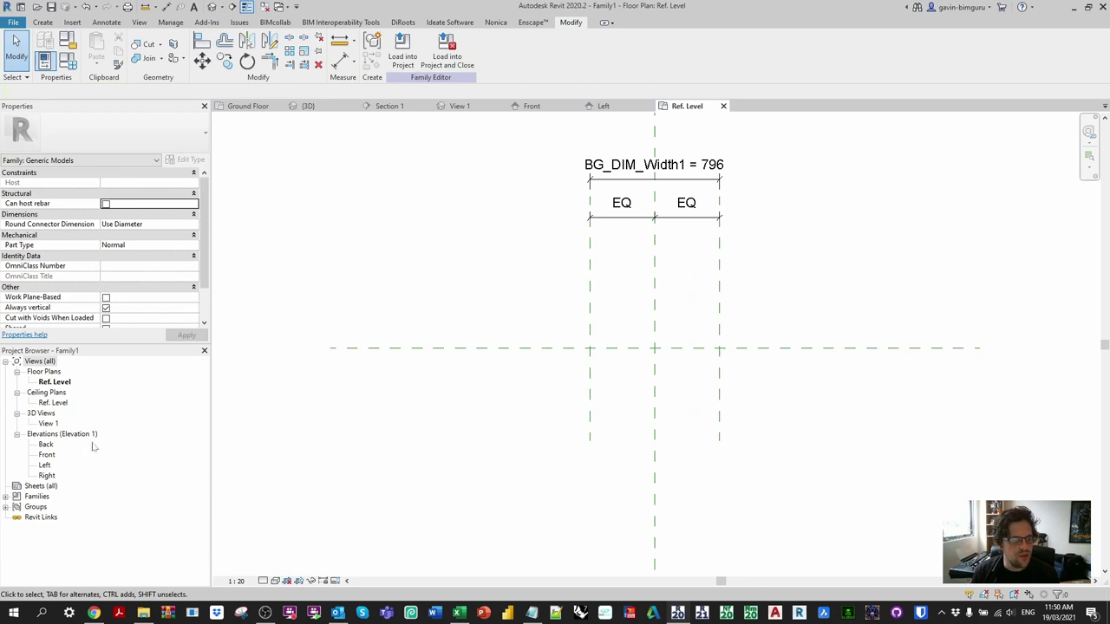
double_click(45, 466)
scroll(542, 466, up, 3)
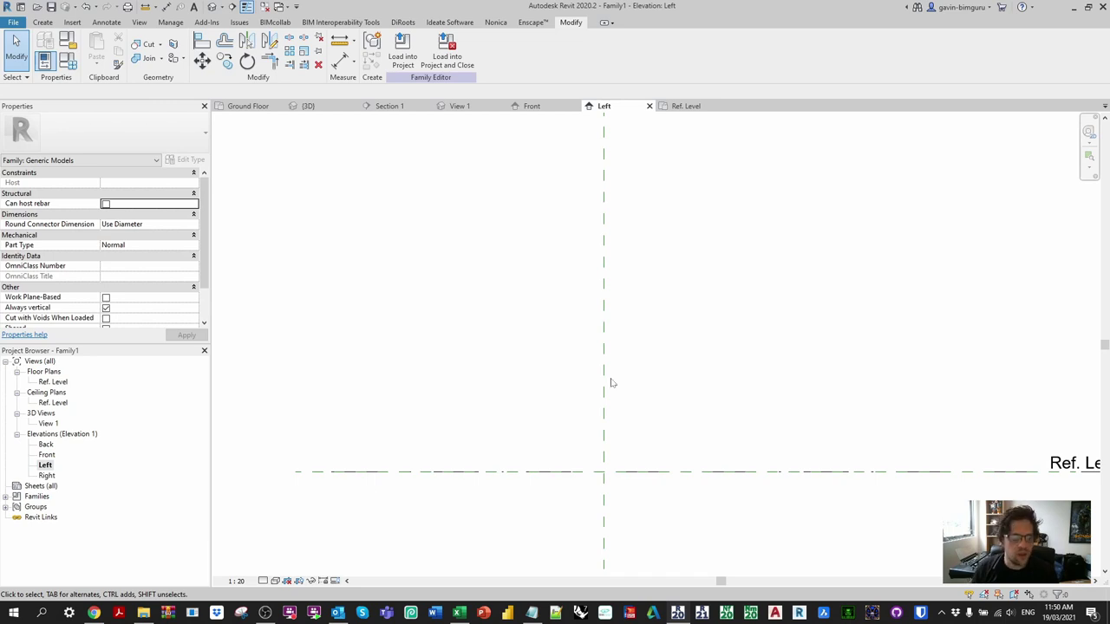
- Switch to Chrome to check the contrast strip's width and setback in the stair nosing image, and return to Revit
mouse_move(95, 613)
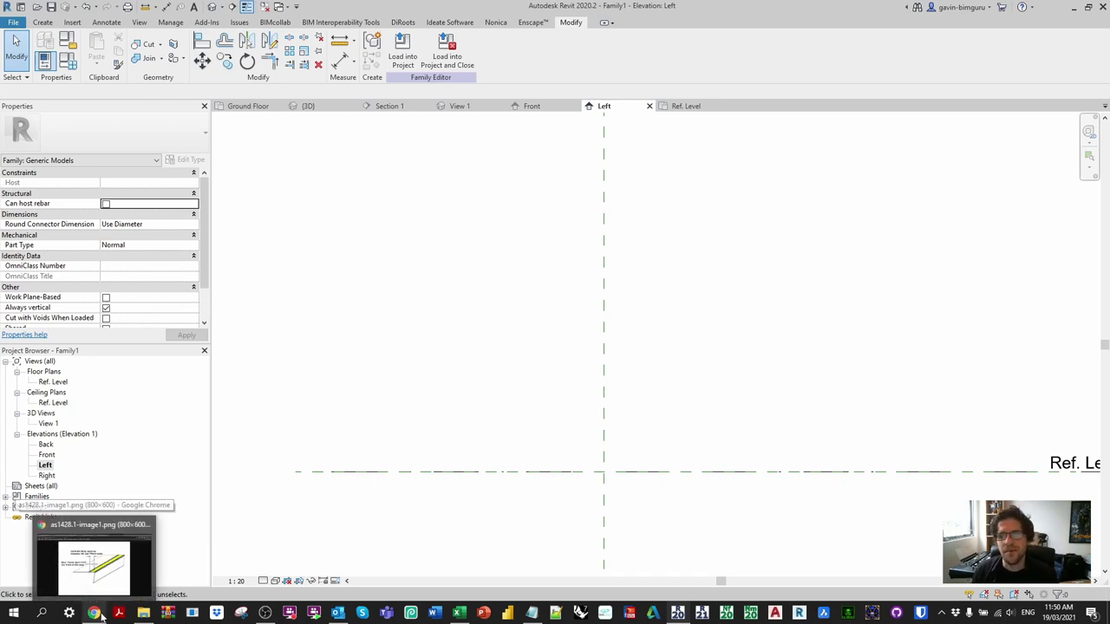
click(101, 614)
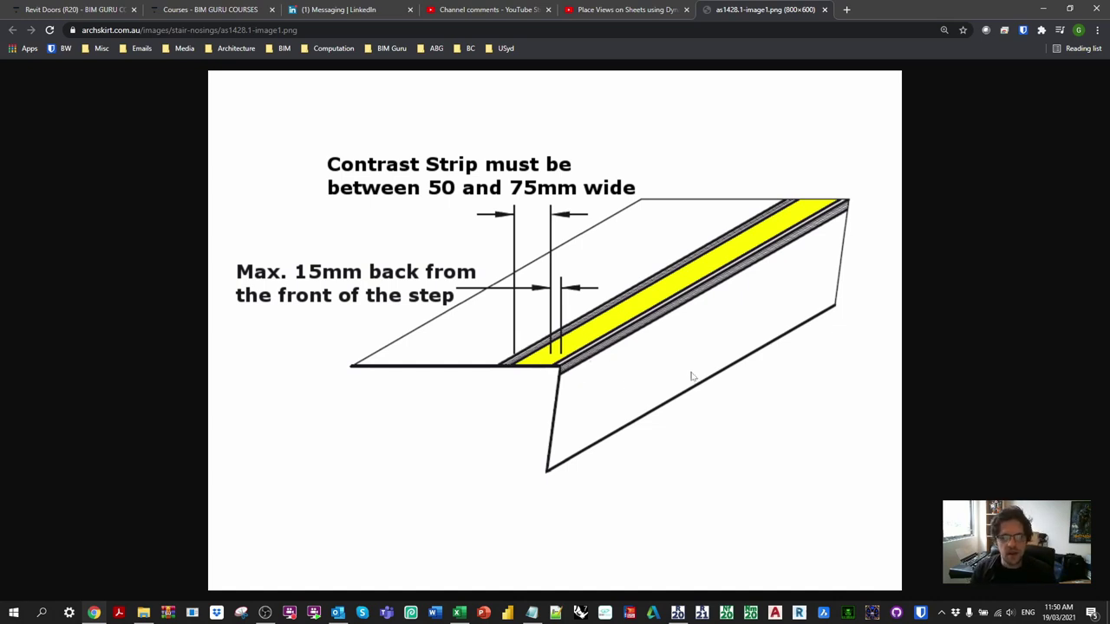
click(1046, 7)
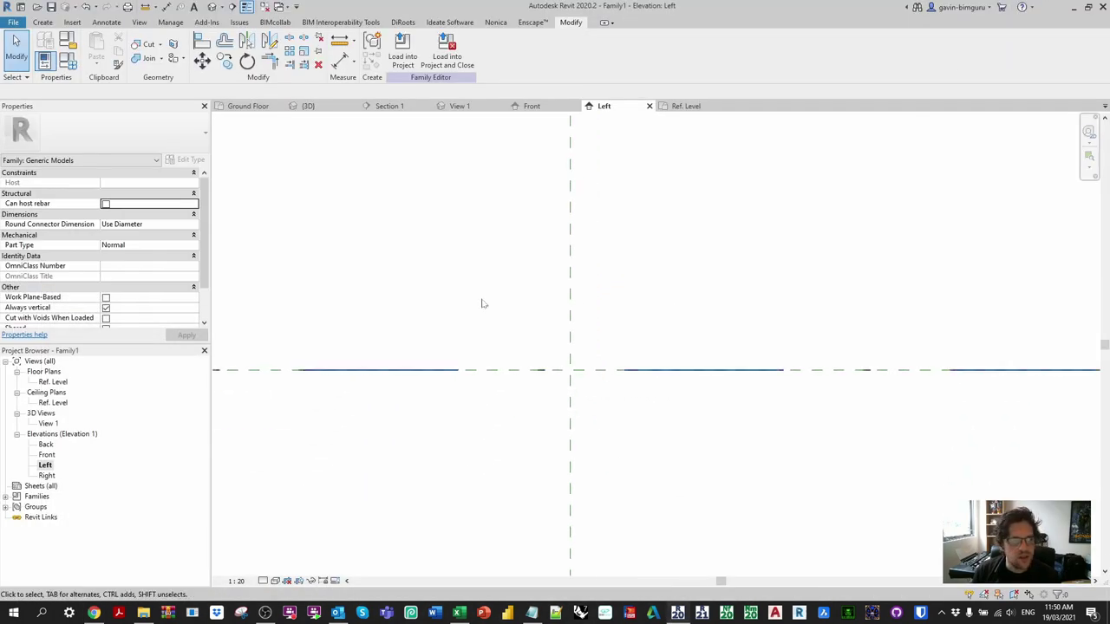
- Start an extrusion profile at the intersection of the centre plane and Ref. Level with a 75 mm horizontal edge and a 10 mm upright edge
click(42, 21)
click(102, 51)
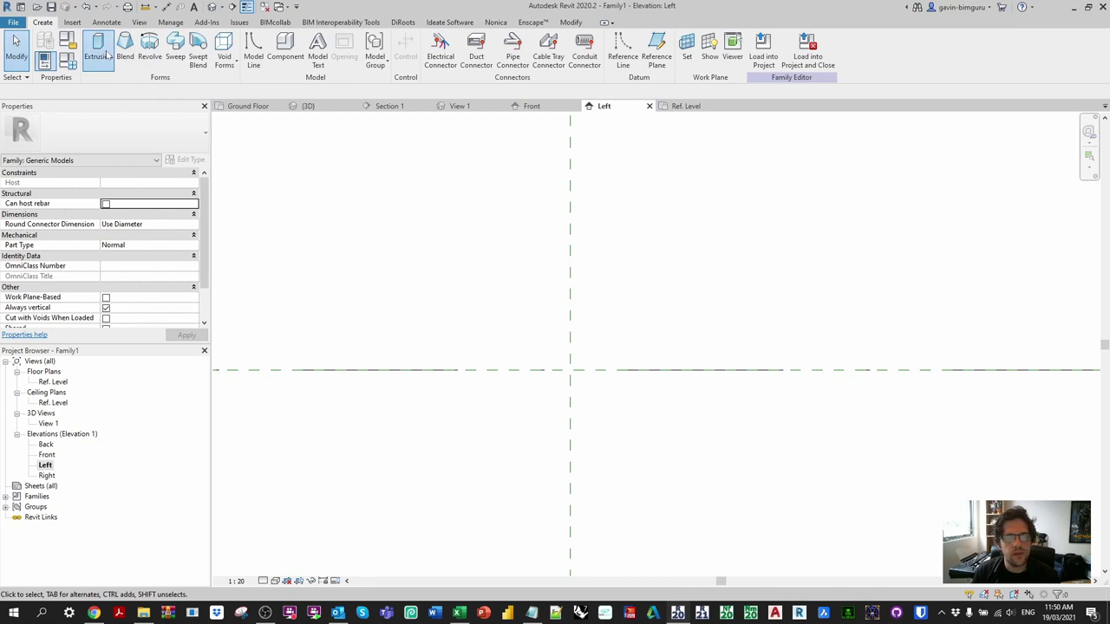
click(419, 39)
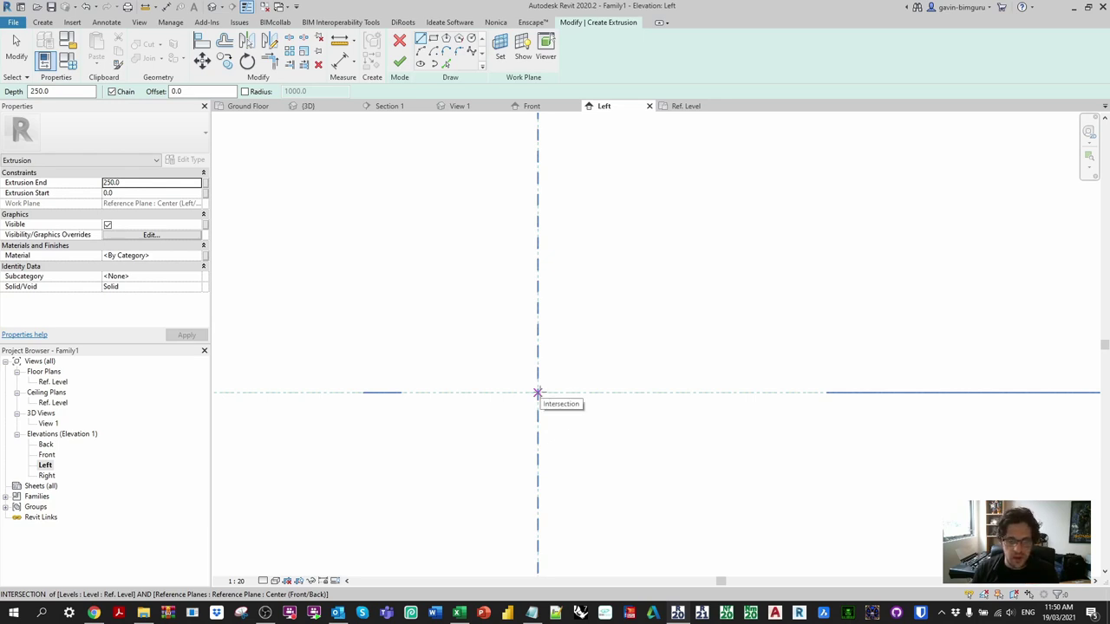
click(537, 393)
text(75)
key(Return)
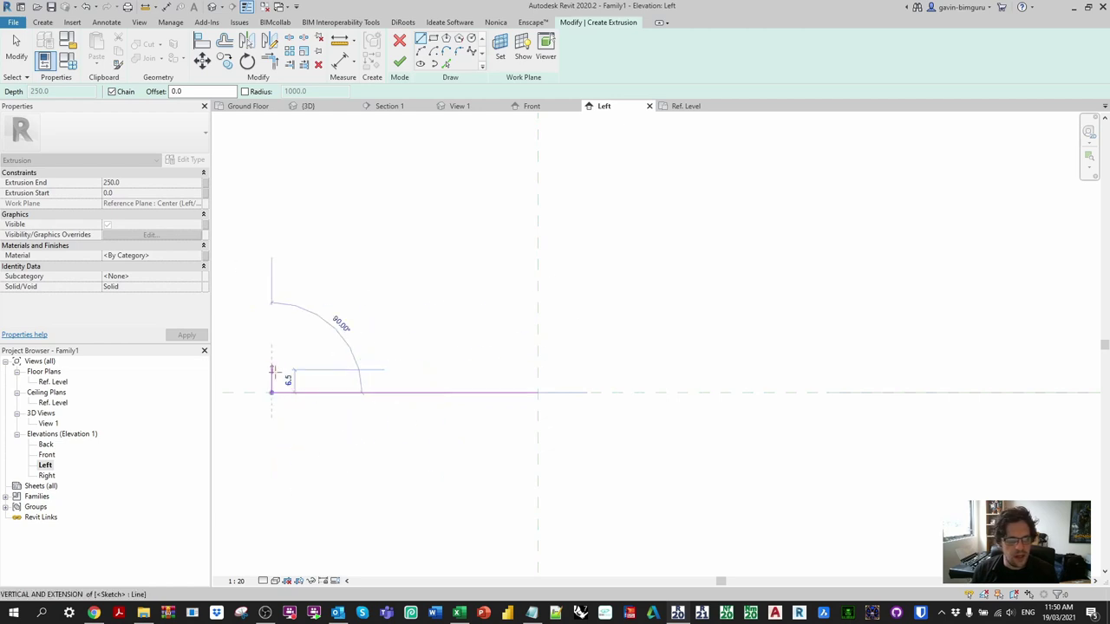
text(10)
key(Return)
- Close the L-shaped profile with a top edge running 10 mm past the centre plane and a front lip 25 mm deep
click(539, 357)
text(1)
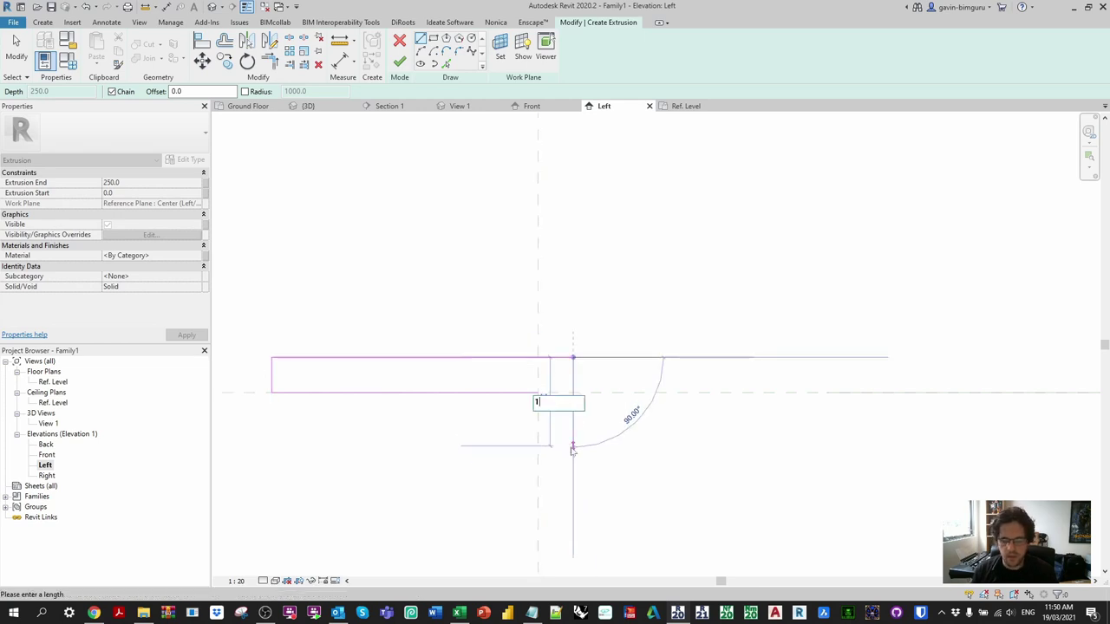
text(0)
key(Return)
click(537, 447)
click(537, 393)
key(Escape)
key(Escape)
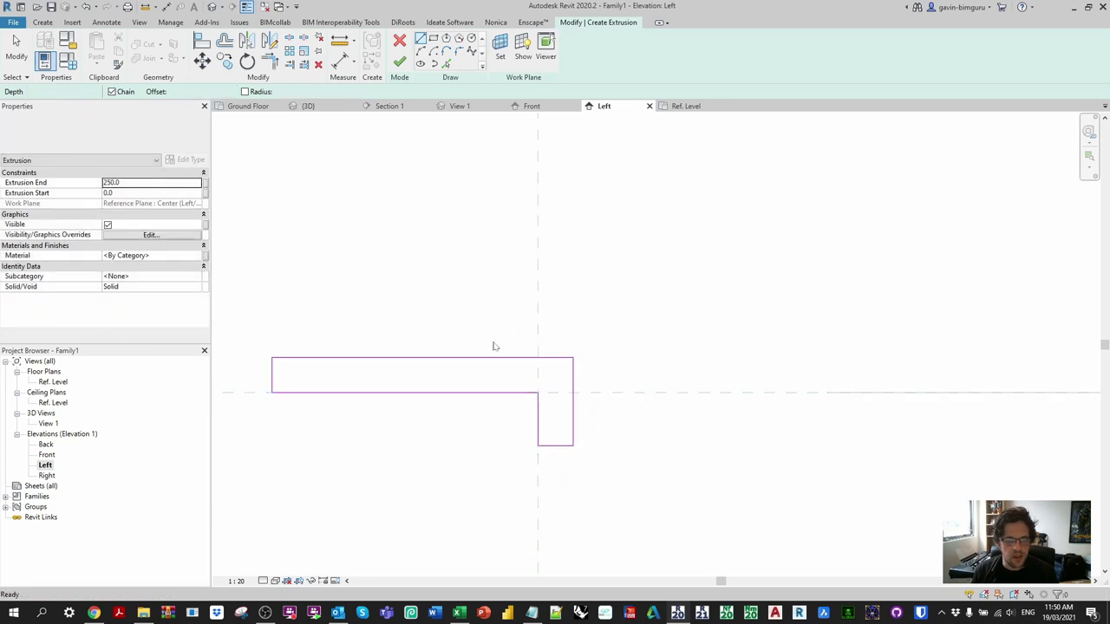
- Copy the profile's top edge 5 mm down and its back and front edges about 15 mm inward
click(485, 357)
text(ro5)
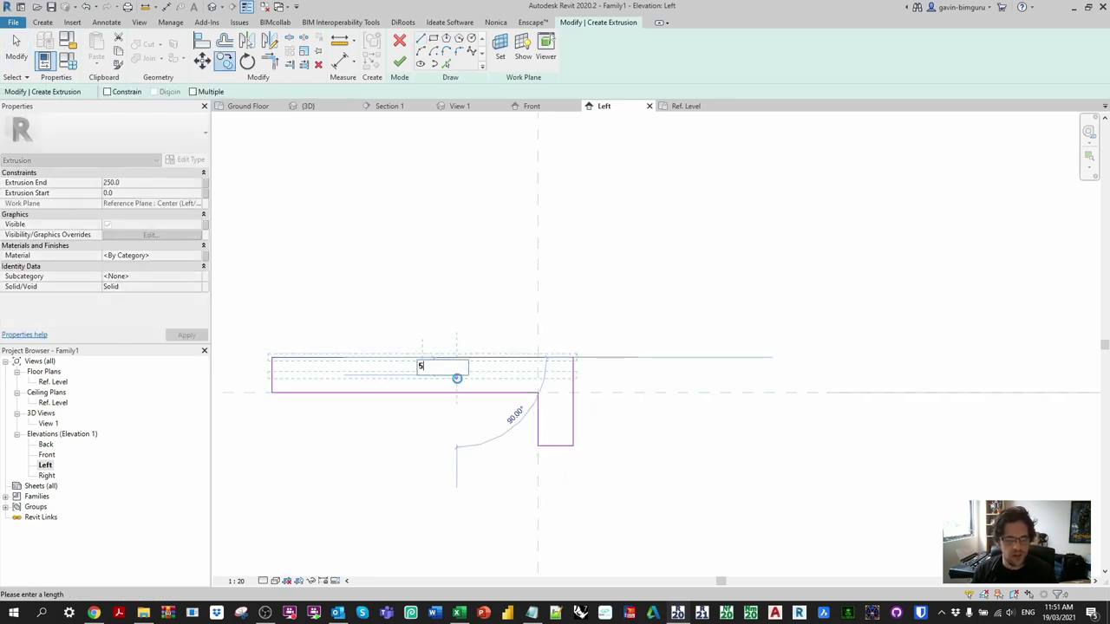
key(Return)
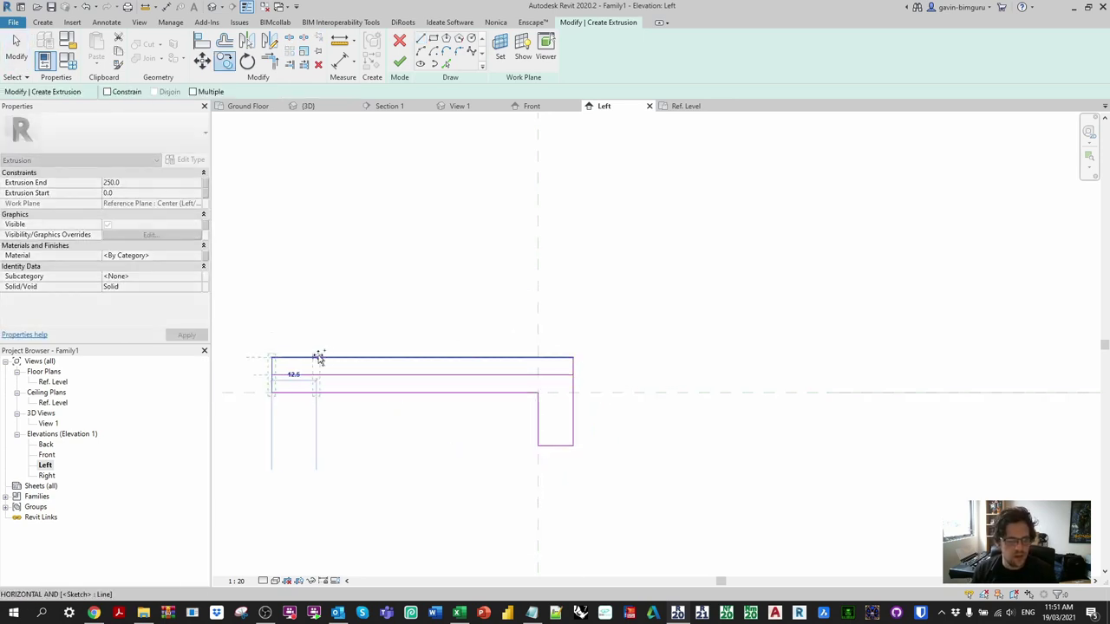
click(325, 359)
key(Escape)
key(Escape)
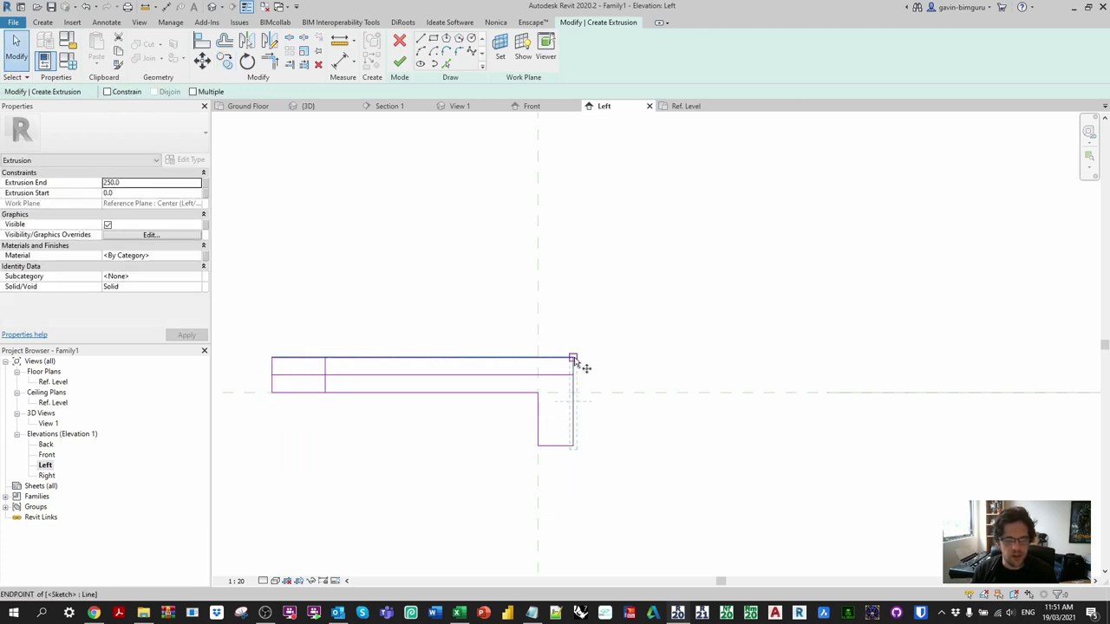
click(574, 363)
key(m)
key(v)
click(574, 363)
drag(517, 363, 519, 360)
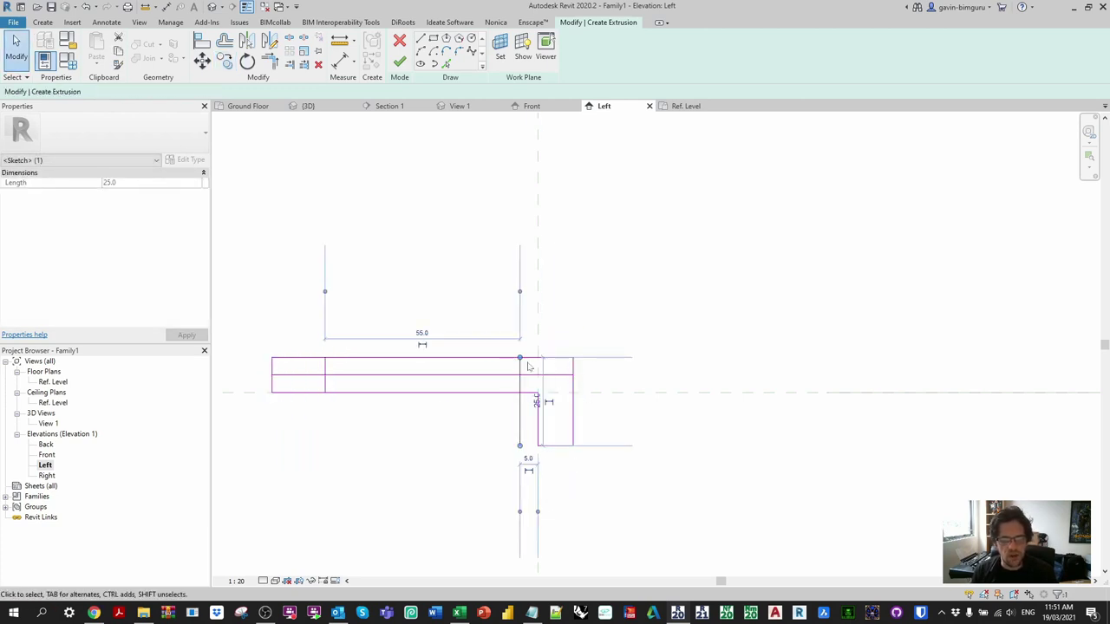
- Trim the copied lines into a recess in the top of the nosing profile and finish the extrusion
key(t)
key(r)
click(520, 366)
click(502, 376)
click(362, 376)
click(327, 369)
click(359, 357)
click(317, 365)
click(532, 358)
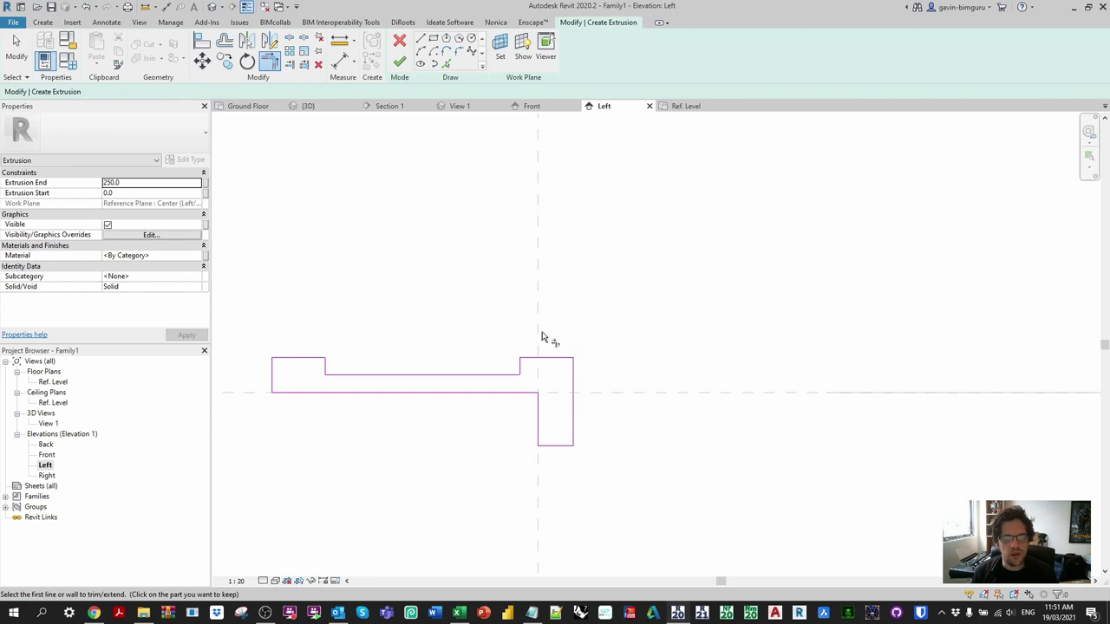
click(398, 63)
- In the Ref. Level floor plan, align both ends of the nosing extrusion to the Left and Right reference planes
double_click(54, 382)
middle_drag(644, 357, 598, 369)
key(a)
key(l)
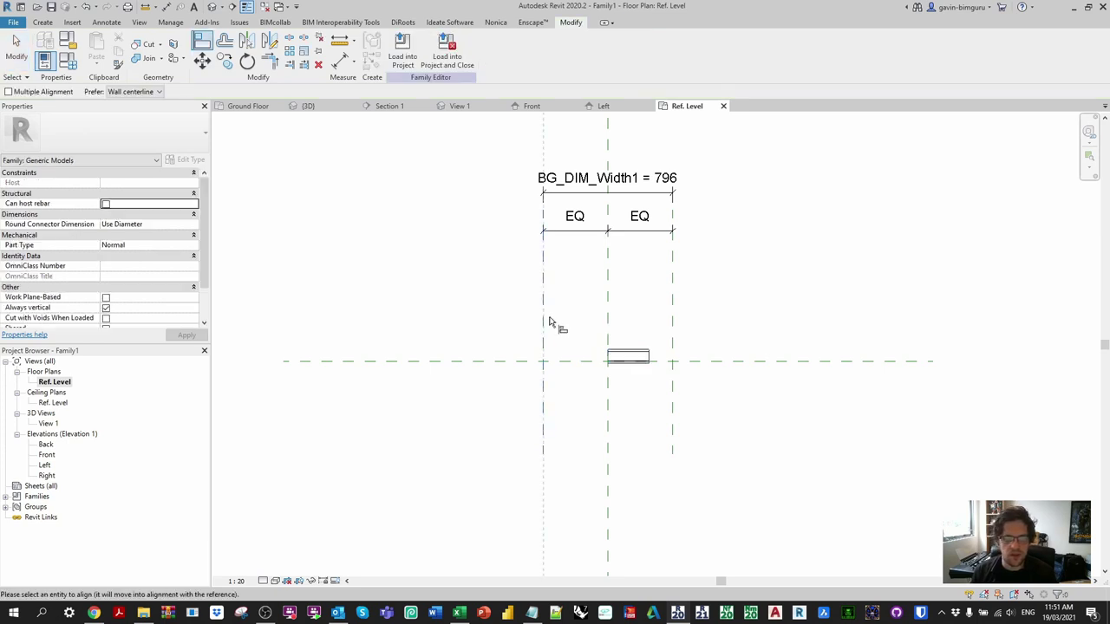
click(609, 357)
click(674, 322)
click(649, 357)
key(Escape)
key(Escape)
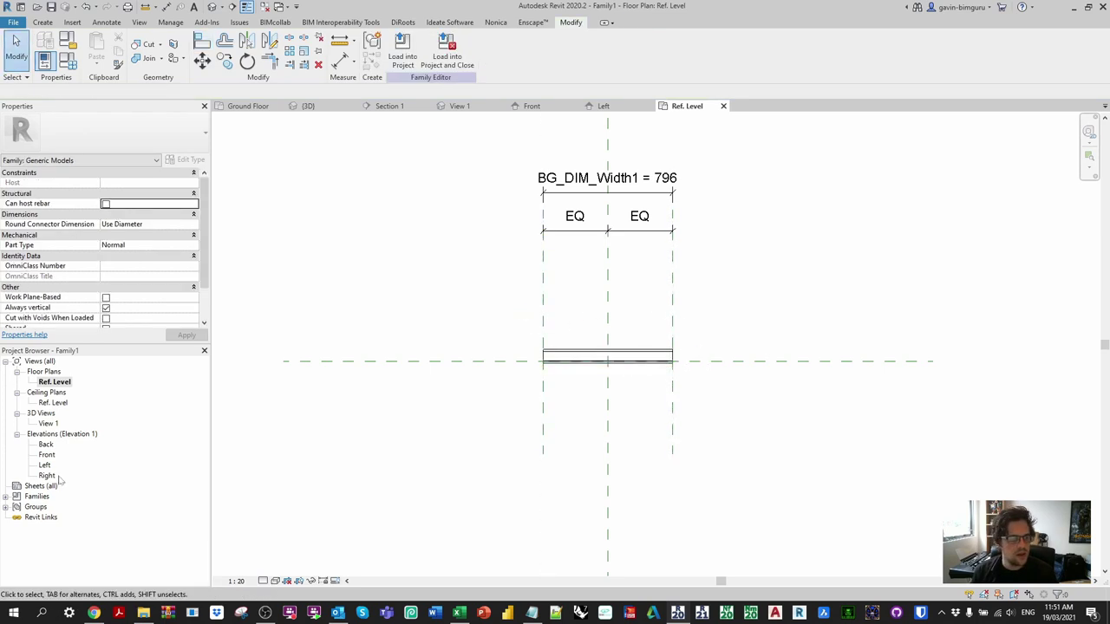
- In the Left elevation, duplicate the nosing extrusion in place and reduce the copy's sketch to a rectangular strip filling the top recess
double_click(45, 464)
click(527, 365)
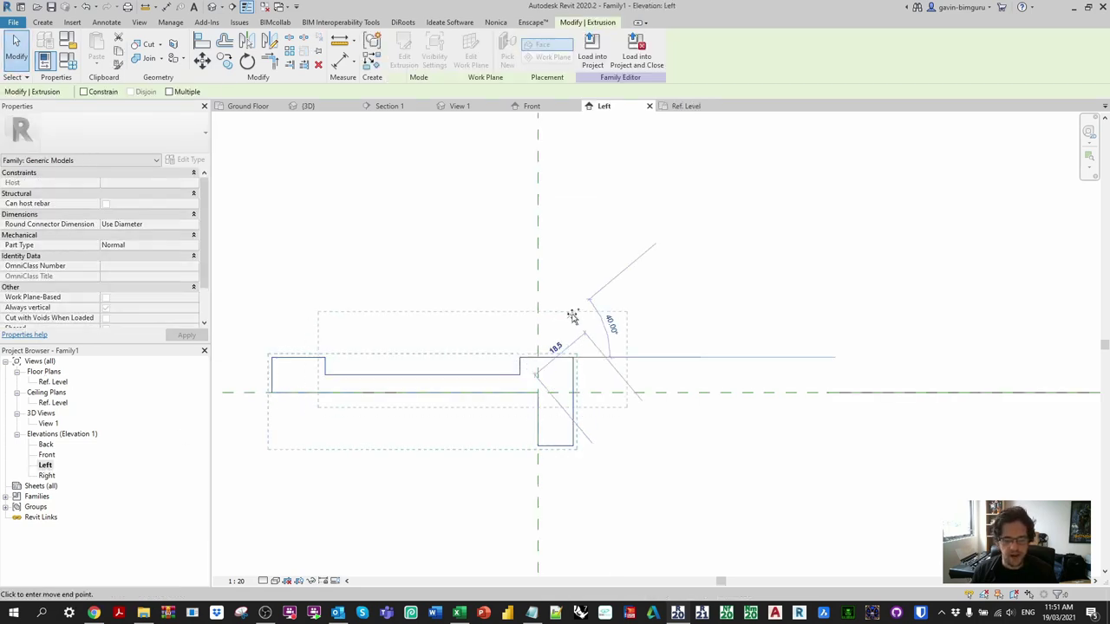
click(405, 59)
key(t)
key(r)
click(320, 364)
click(340, 368)
key(Escape)
click(273, 383)
key(Escape)
drag(314, 431, 248, 330)
key(Delete)
click(400, 63)
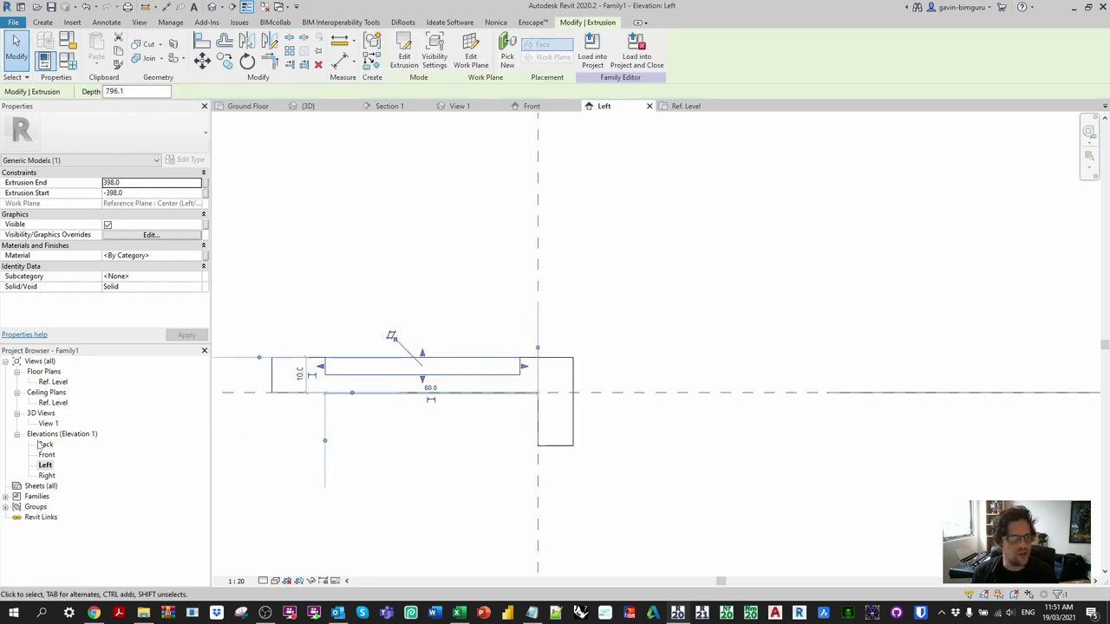
- In the Ref. Level floor plan, align and lock the contrast strip's ends to the Right and Left reference planes
double_click(52, 382)
click(642, 356)
drag(744, 356, 776, 353)
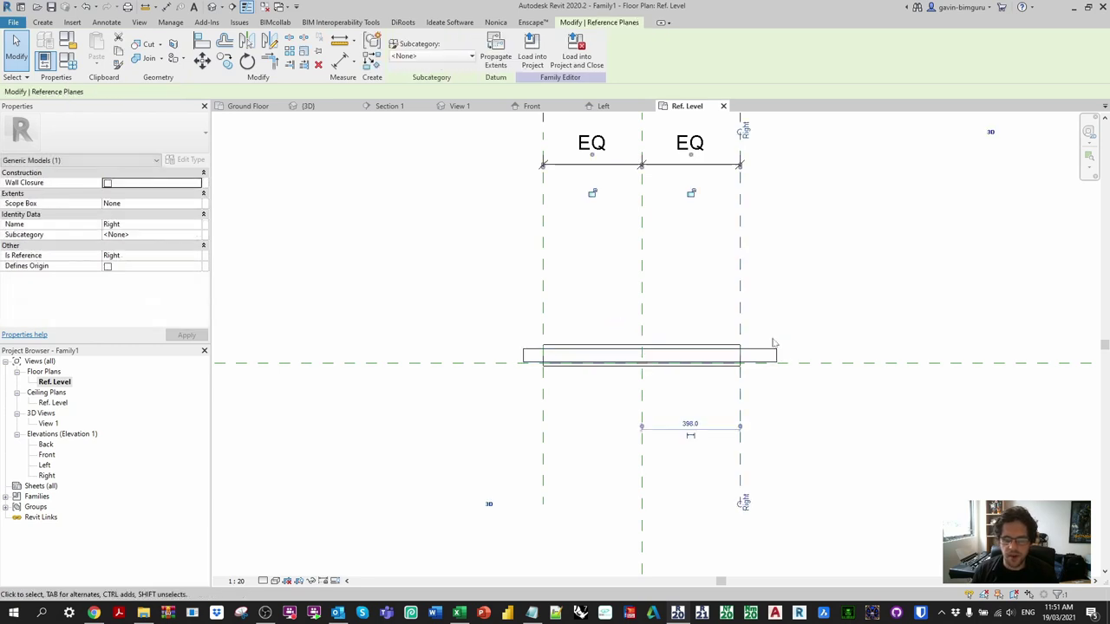
key(Escape)
key(a)
key(l)
click(776, 353)
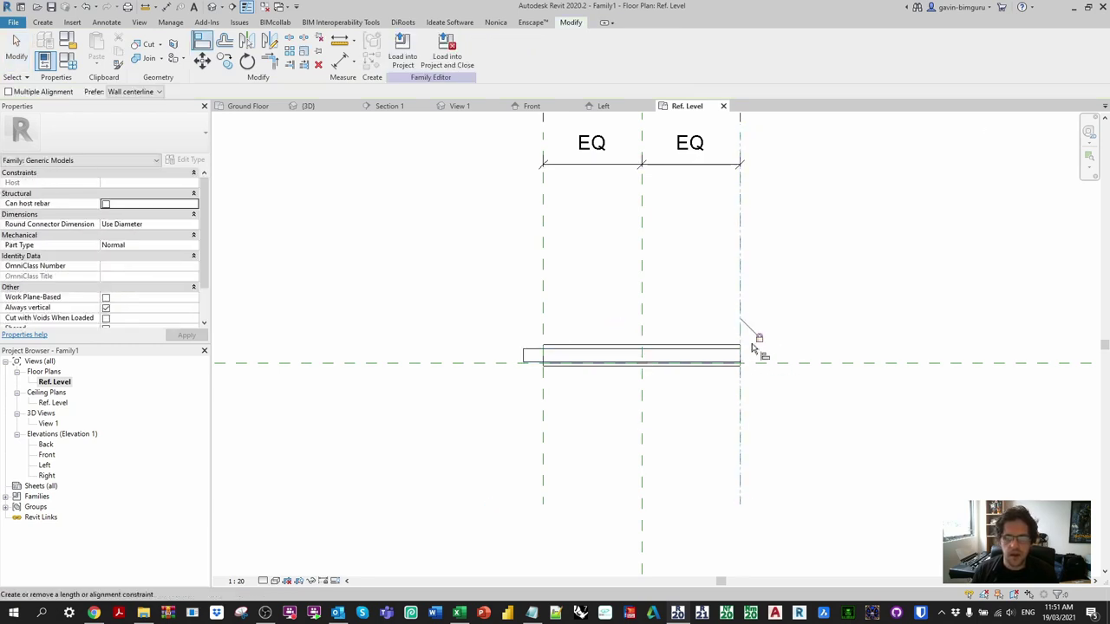
click(525, 360)
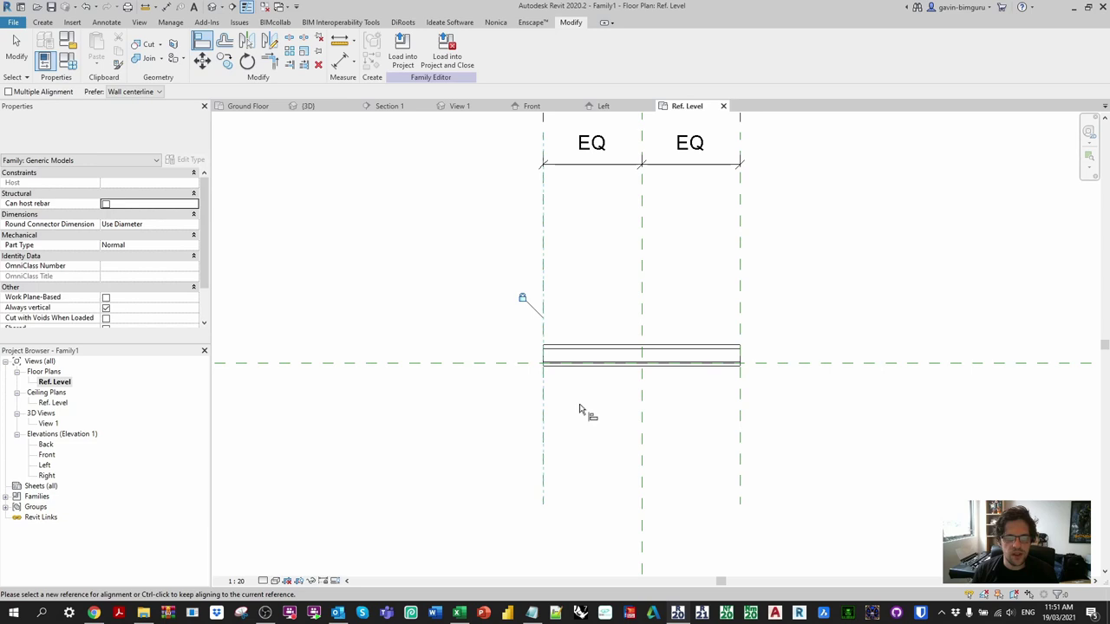
- Change the Ref. Level plan's visual style so the reference planes show through the extrusions
click(275, 581)
click(299, 522)
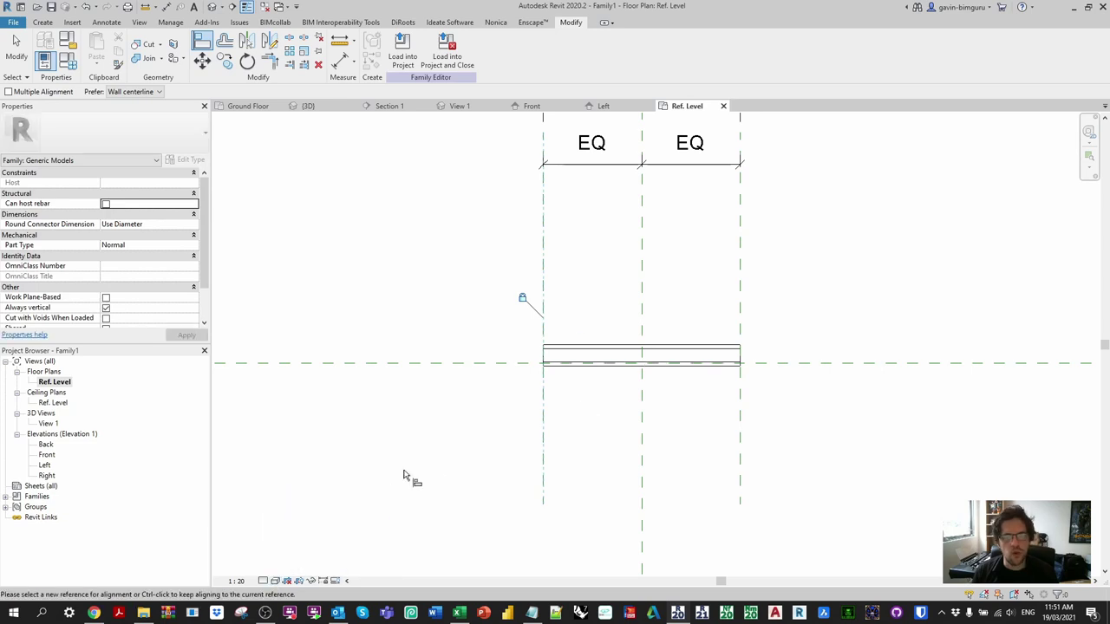
key(Escape)
key(Escape)
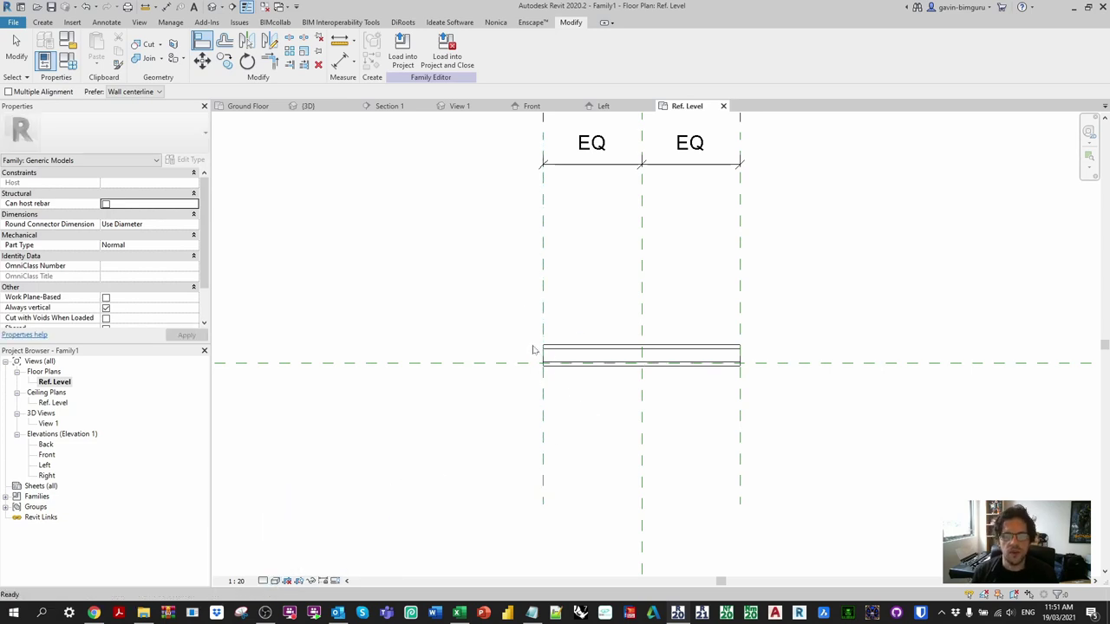
- Turn off Plan/RCP display in the visibility settings of both the nosing and strip extrusions
drag(487, 323, 874, 412)
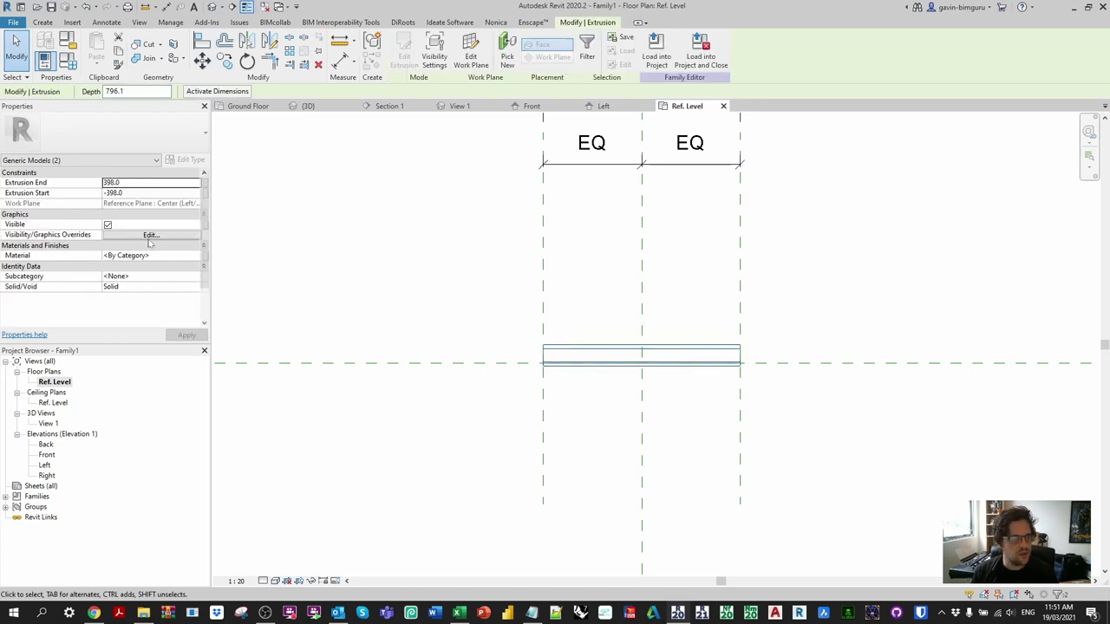
click(151, 235)
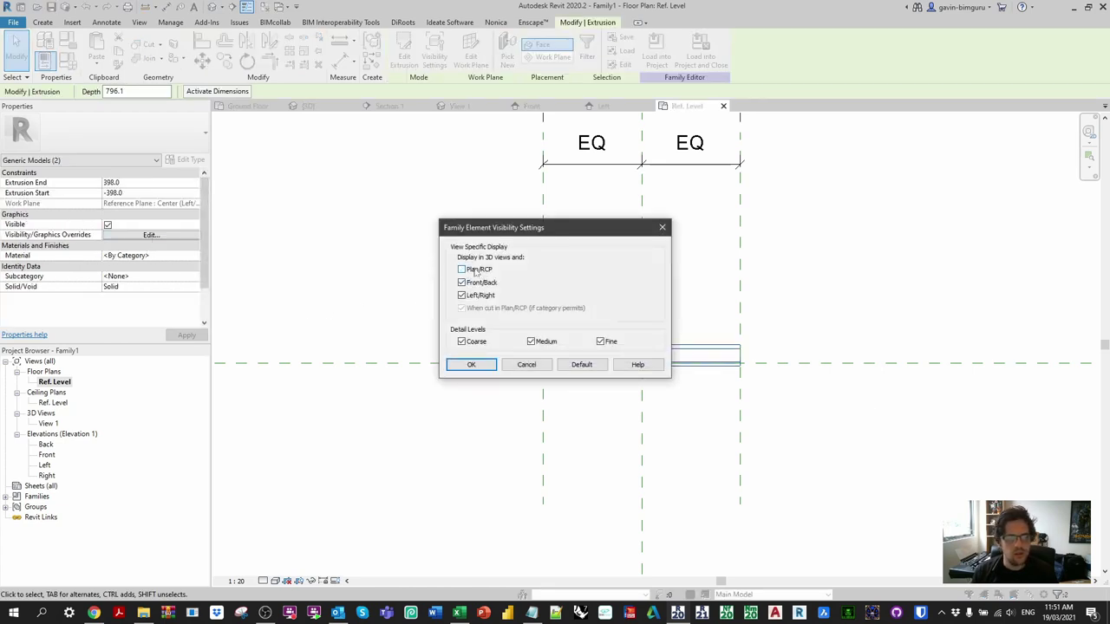
click(472, 365)
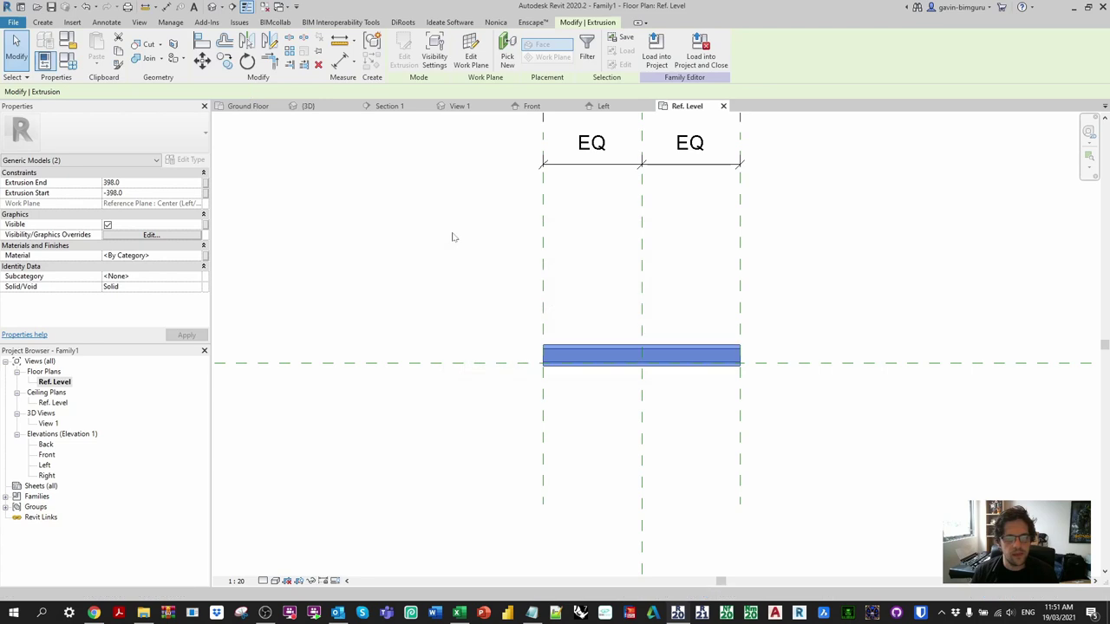
key(Escape)
- Draw a symbolic line along the nosing's back edge, using Generic Models [projection] and Not a Reference
click(107, 22)
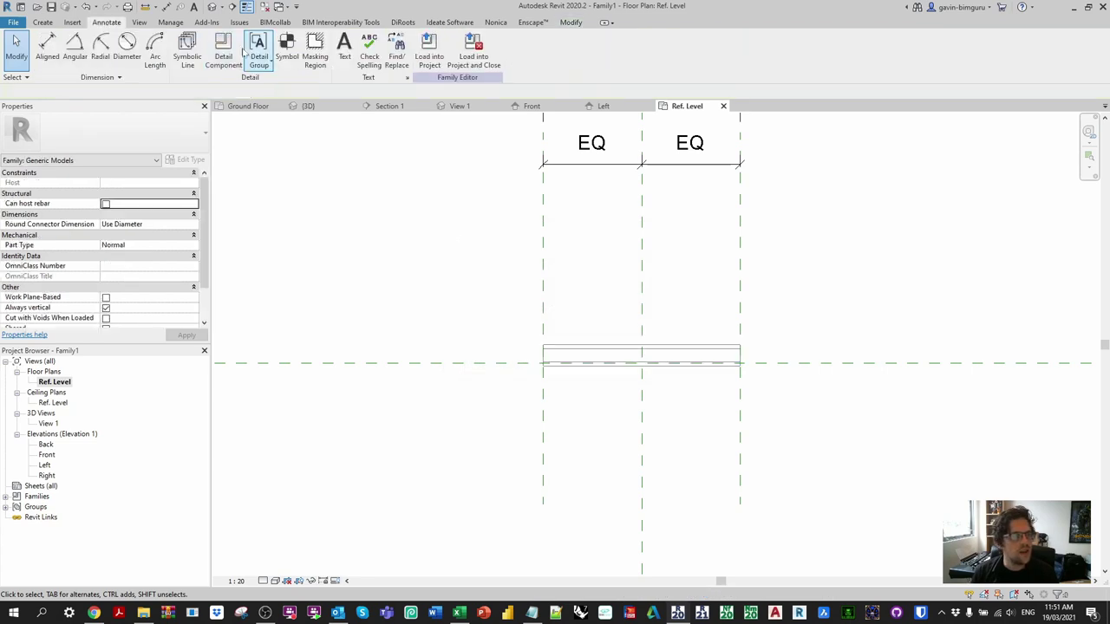
click(187, 48)
click(518, 57)
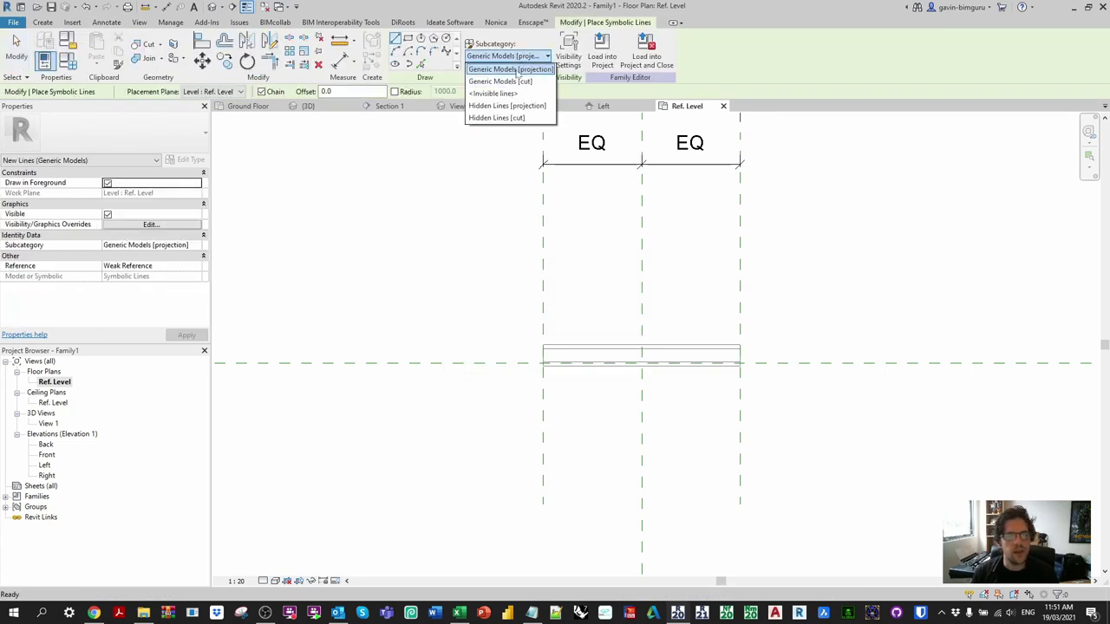
click(521, 70)
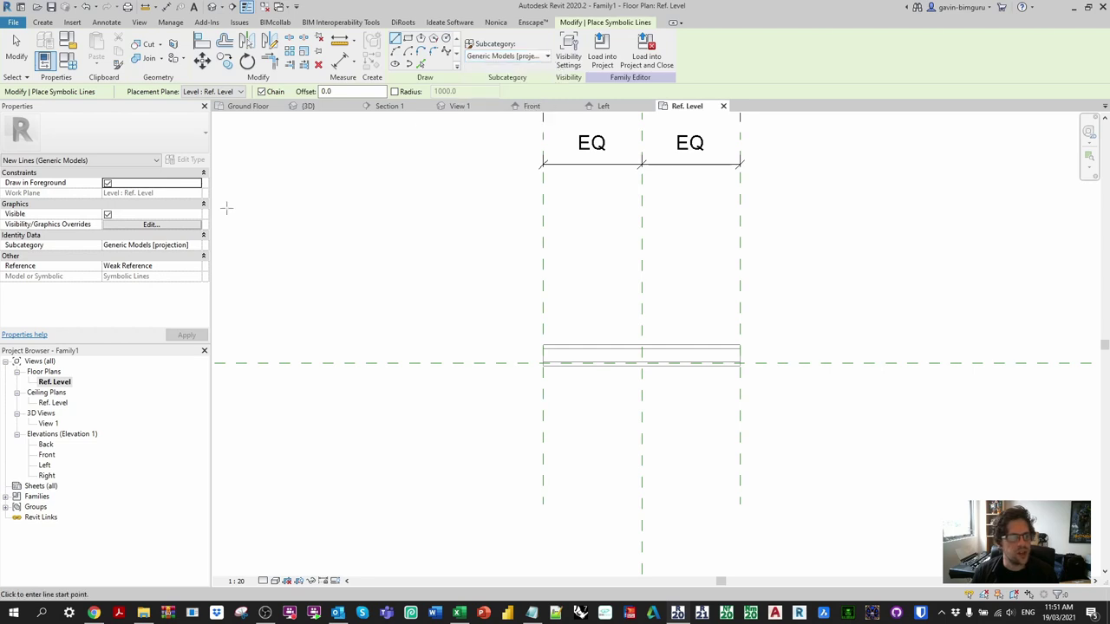
click(198, 271)
click(139, 277)
scroll(533, 343, up, 1)
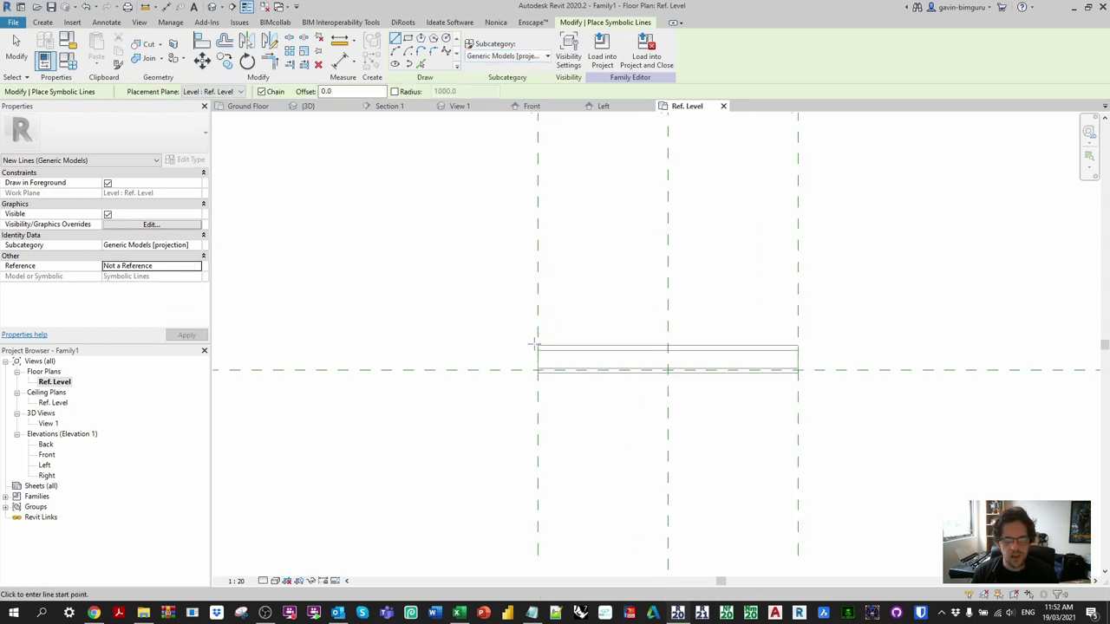
click(536, 346)
click(797, 346)
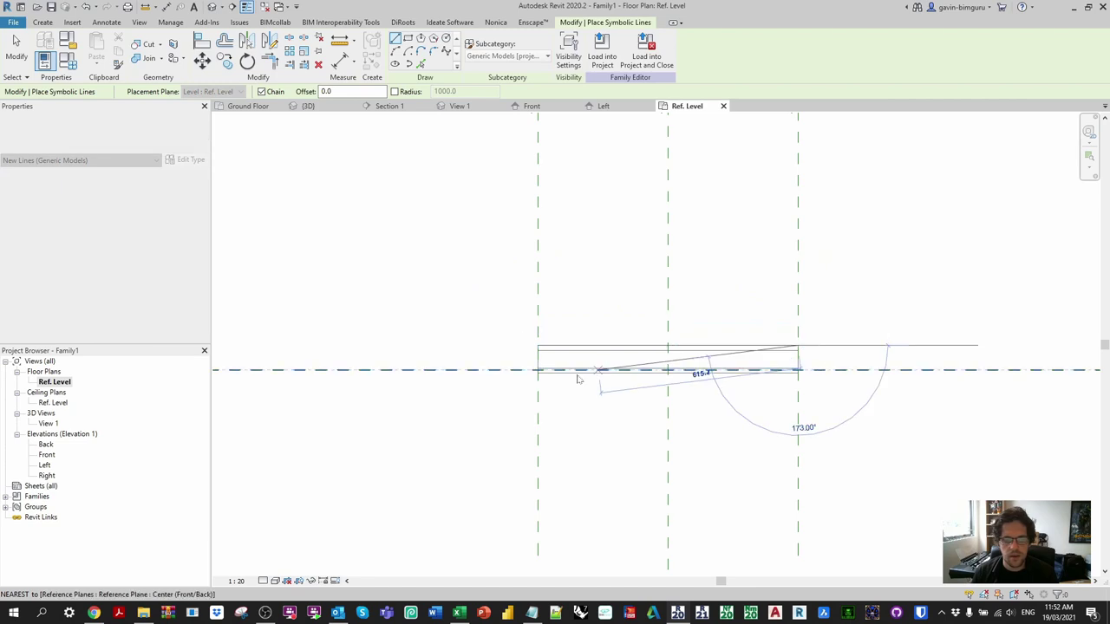
key(Escape)
- Complete the symbolic outline with a line along the Center (Front/Back) plane and a line at each end of the nosing
scroll(541, 369, up, 3)
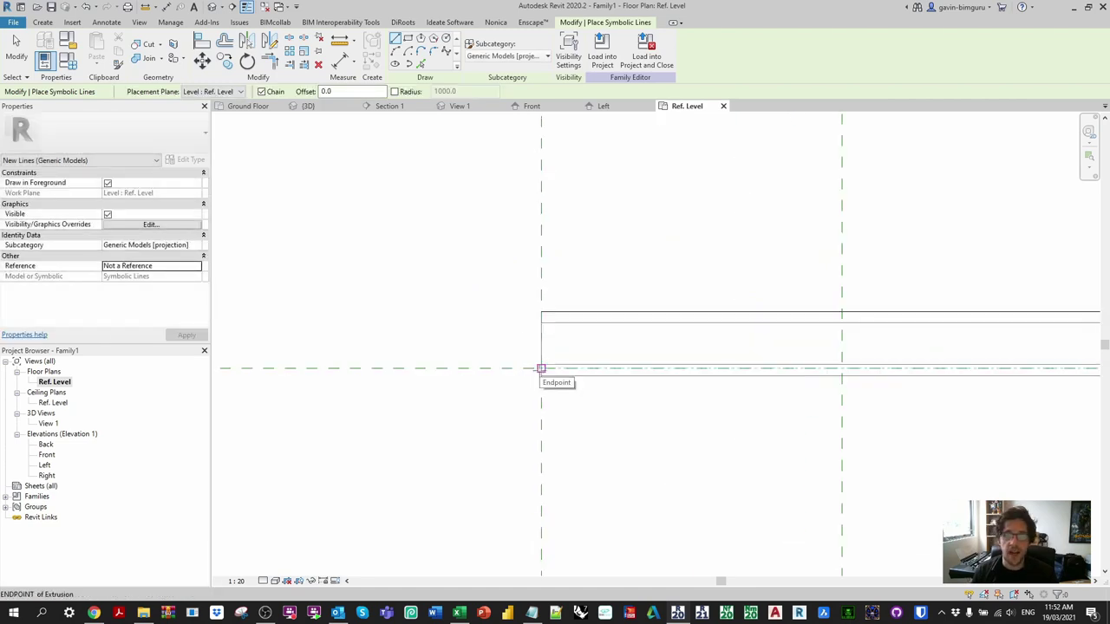
click(542, 368)
scroll(599, 369, down, 2)
click(701, 371)
click(700, 328)
middle_drag(700, 327, 892, 313)
click(437, 314)
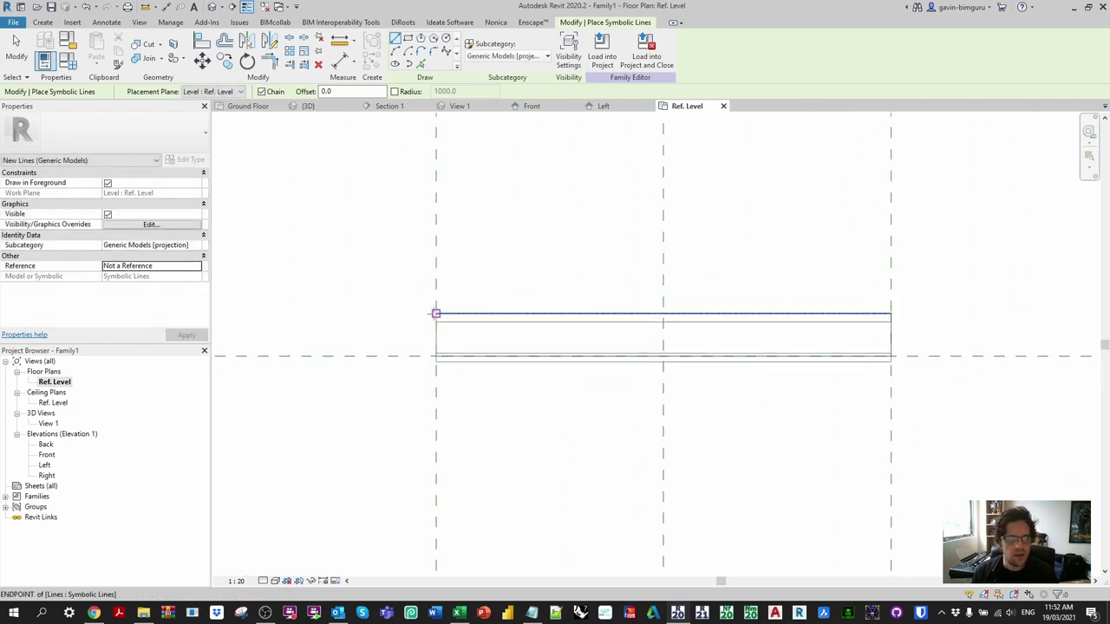
click(437, 354)
key(Escape)
key(Escape)
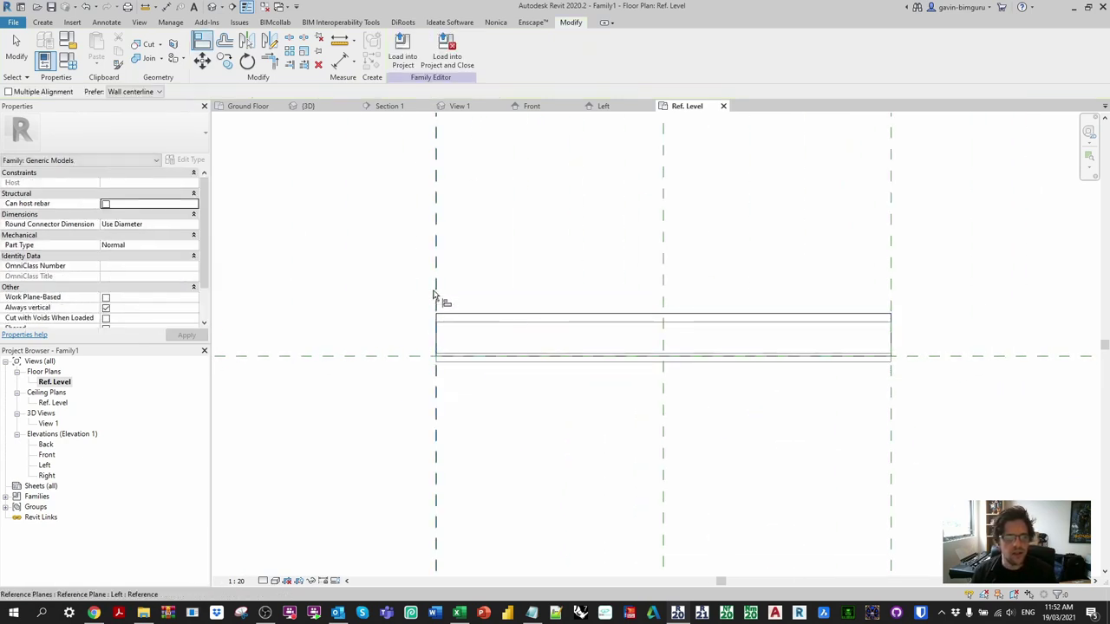
- Align and lock the two symbolic end lines to the Left and Right reference planes
click(439, 341)
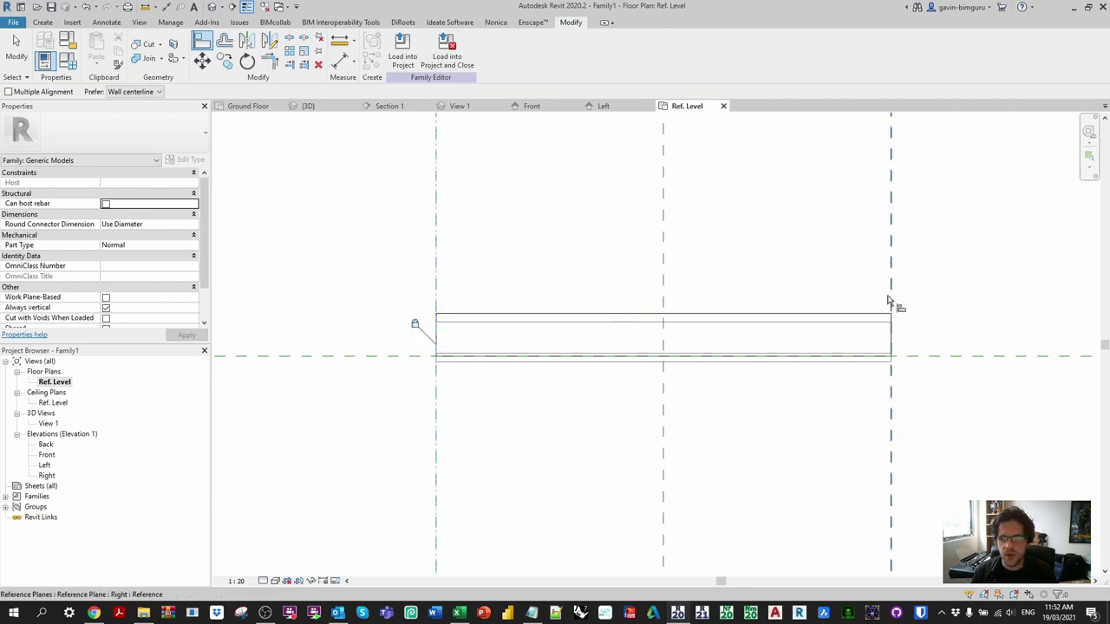
click(891, 336)
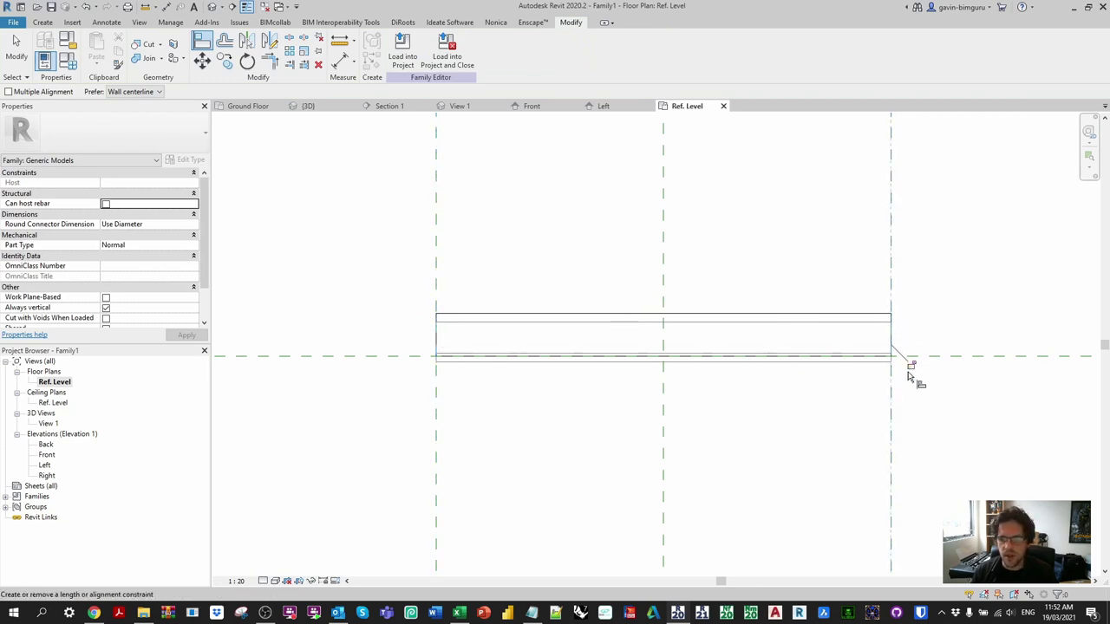
key(Escape)
click(499, 360)
key(Escape)
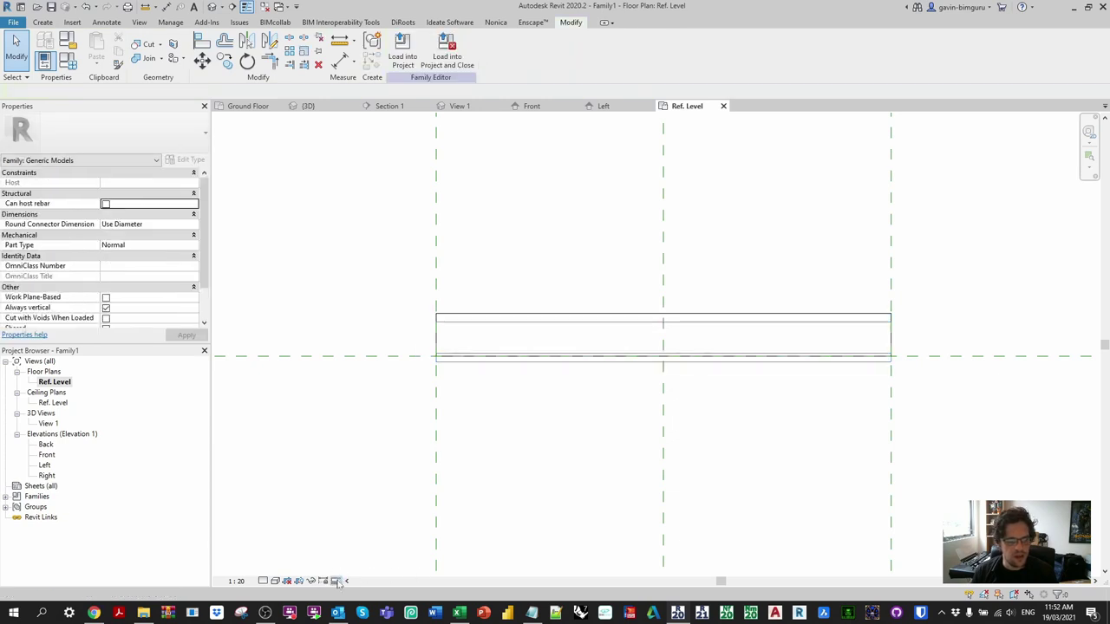
- Check the nosing's symbolic plan outline with Preview Visibility on, and turn the preview off again
click(336, 581)
click(373, 556)
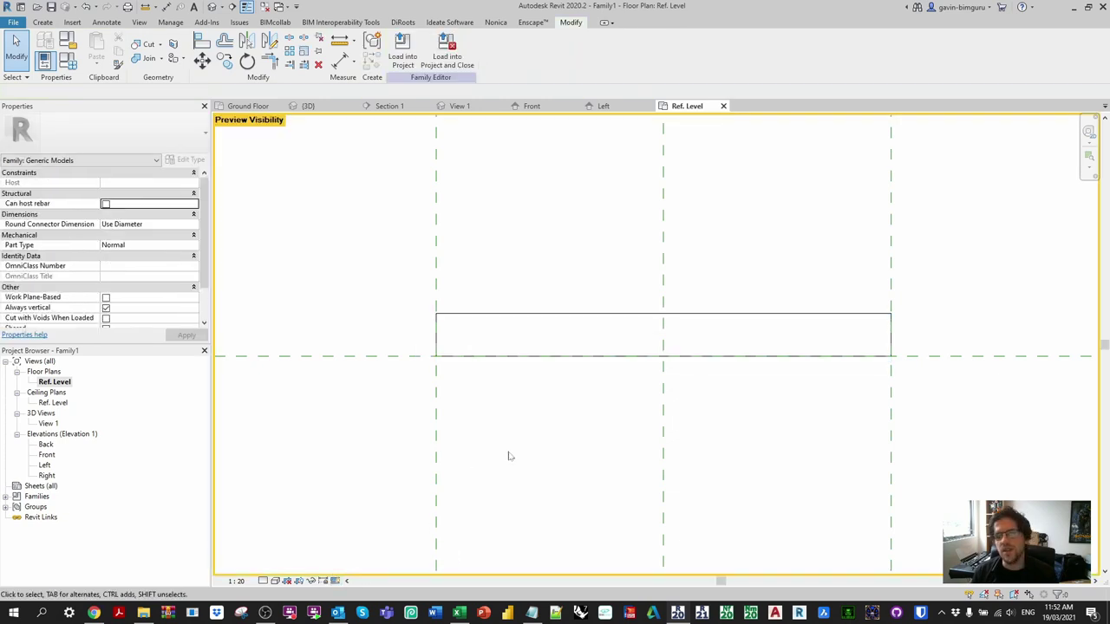
click(337, 581)
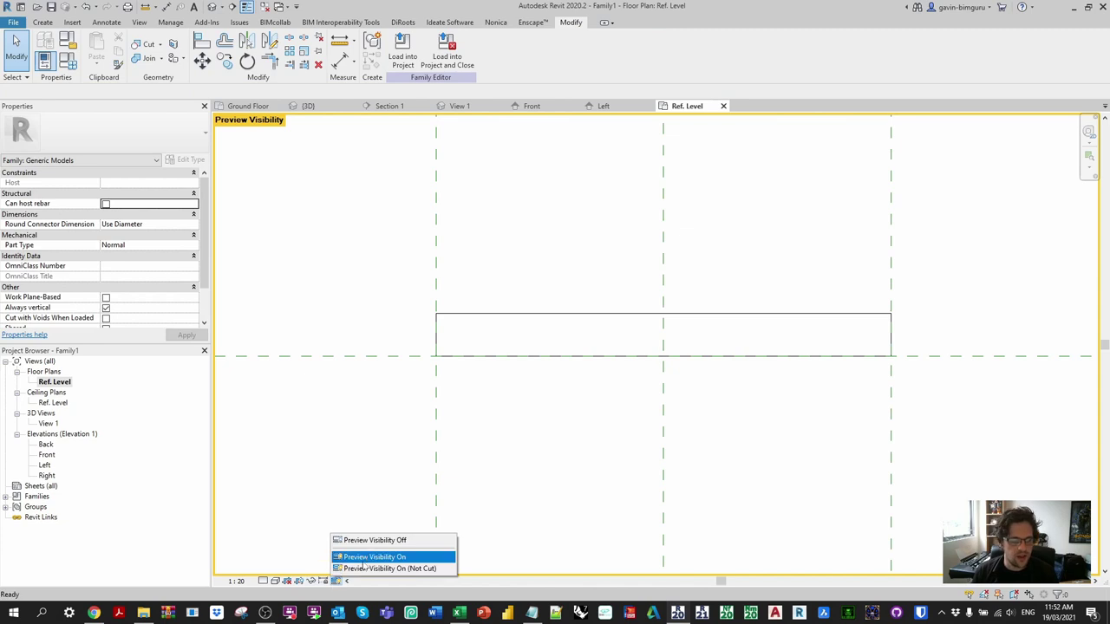
click(373, 542)
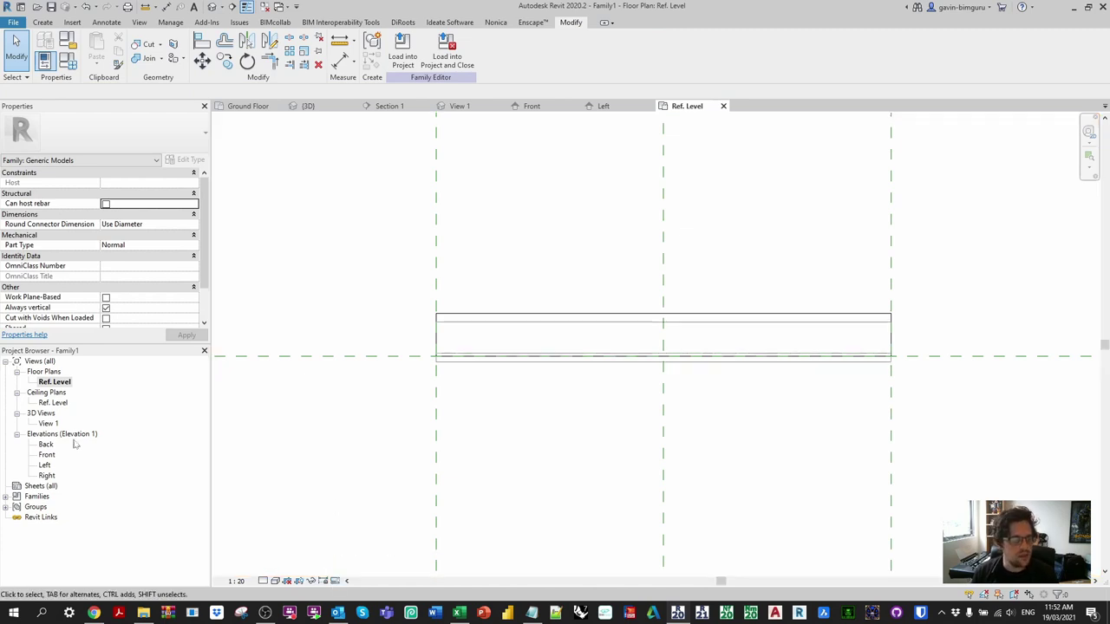
- In 3D View 1, associate the nosing extrusion's material with a new type family parameter named Metal
double_click(47, 423)
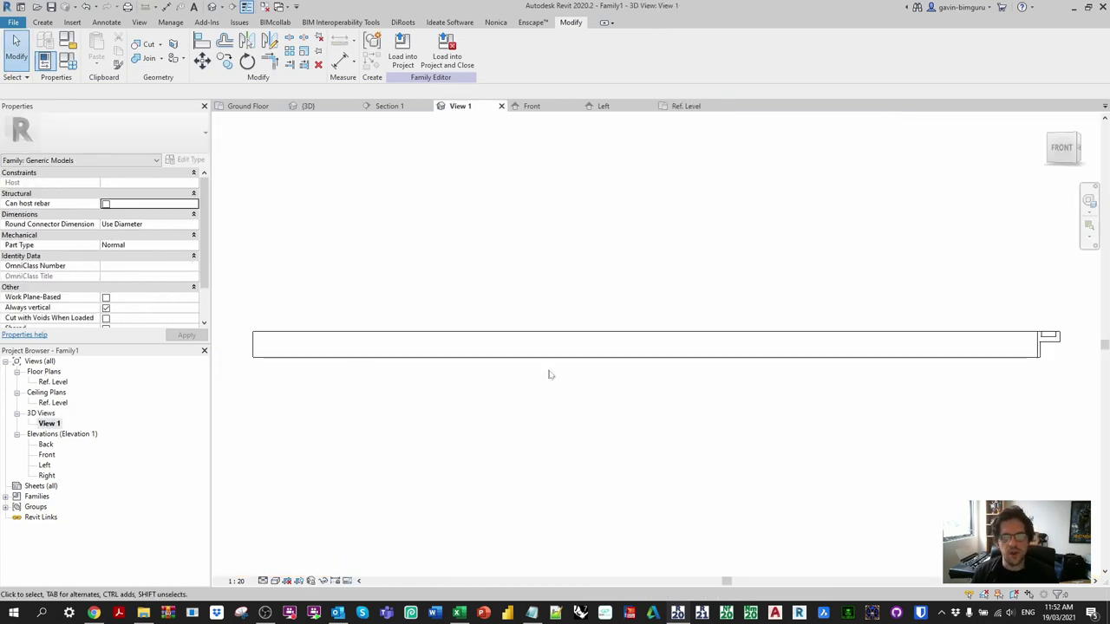
shift+middle_drag(671, 399, 804, 427)
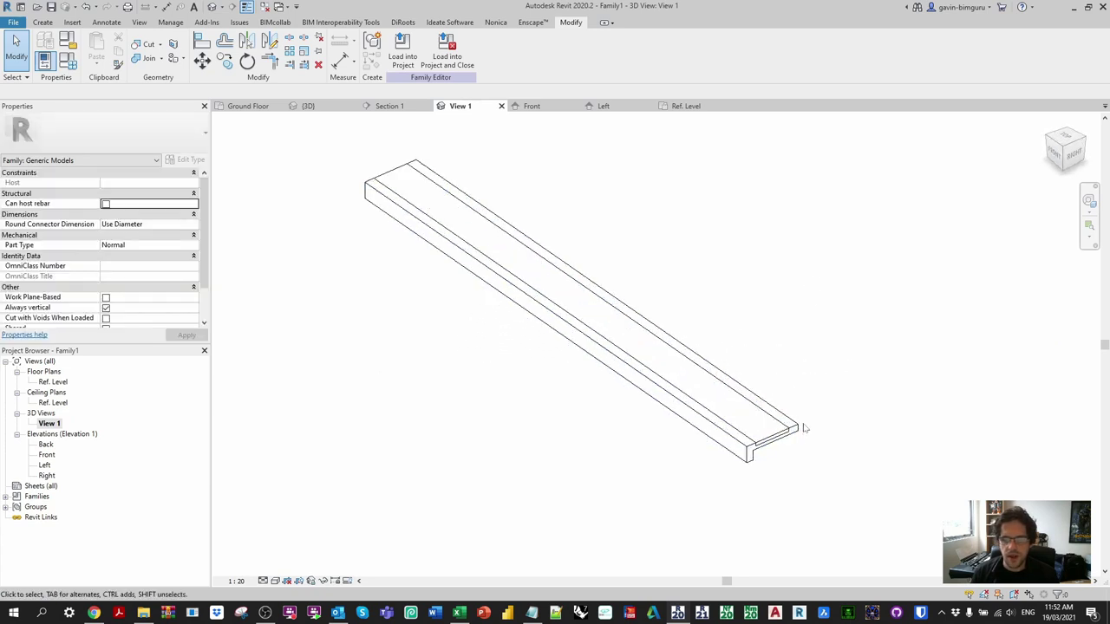
click(804, 428)
scroll(806, 445, up, 2)
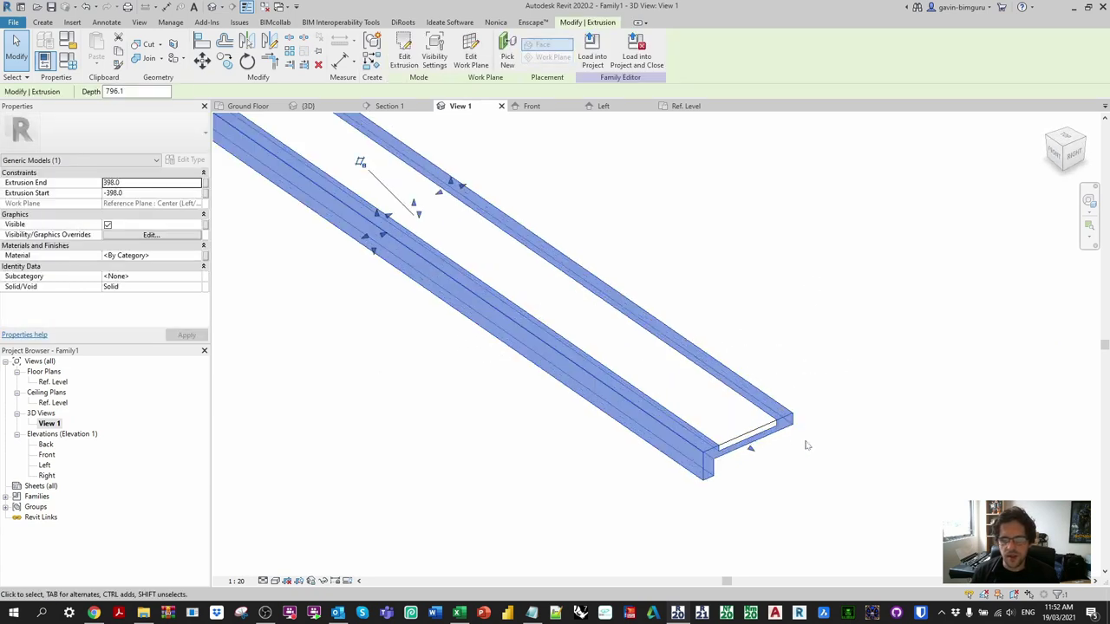
click(206, 257)
click(470, 377)
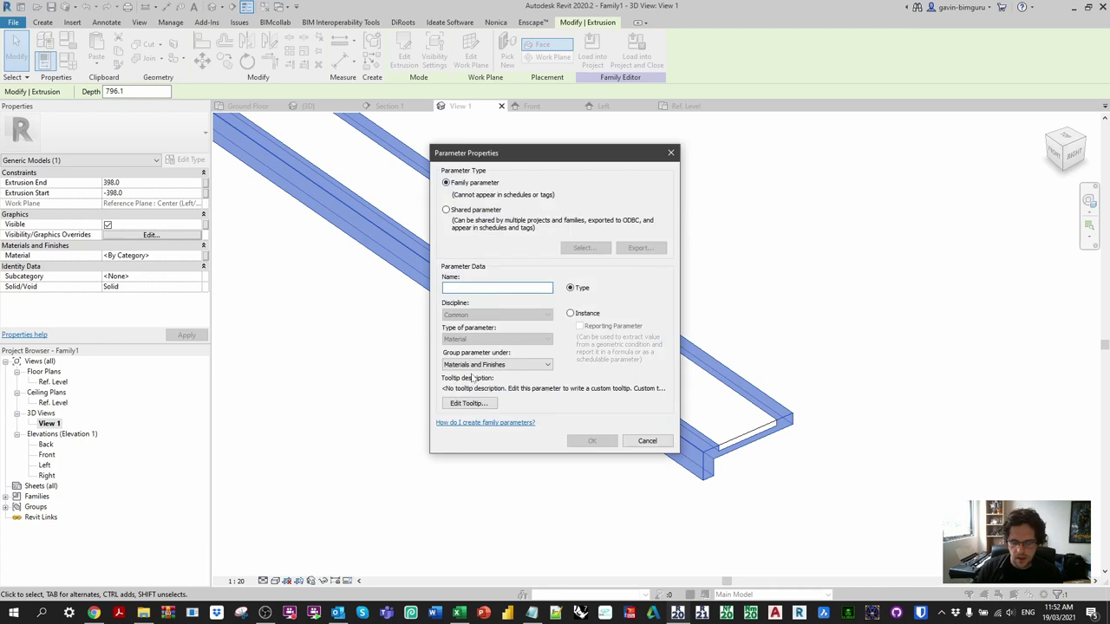
text(Metal)
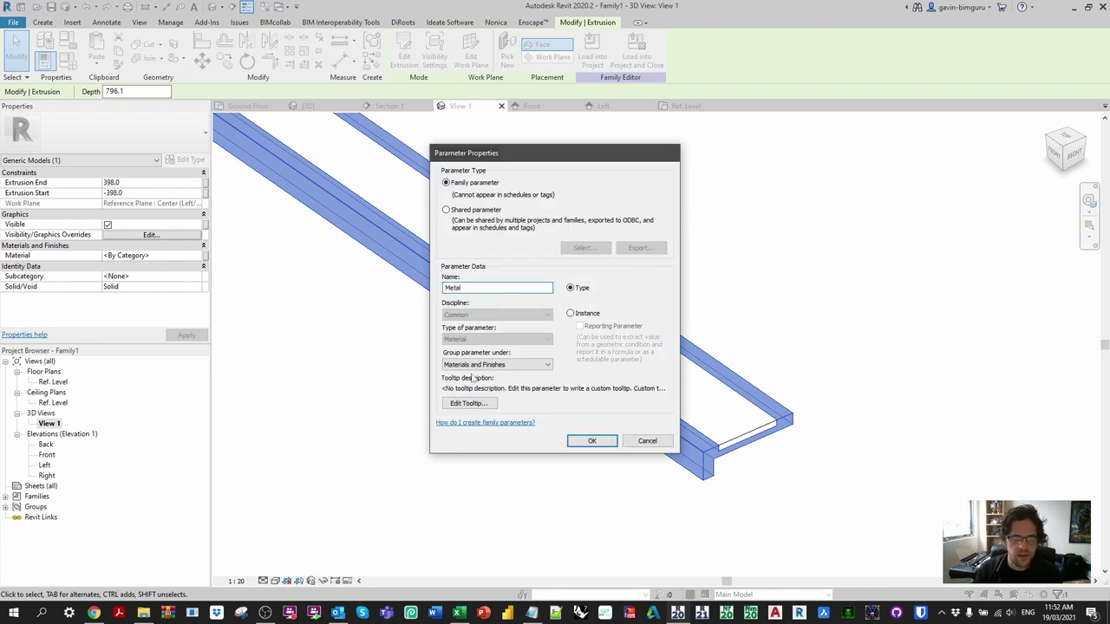
key(Return)
click(589, 405)
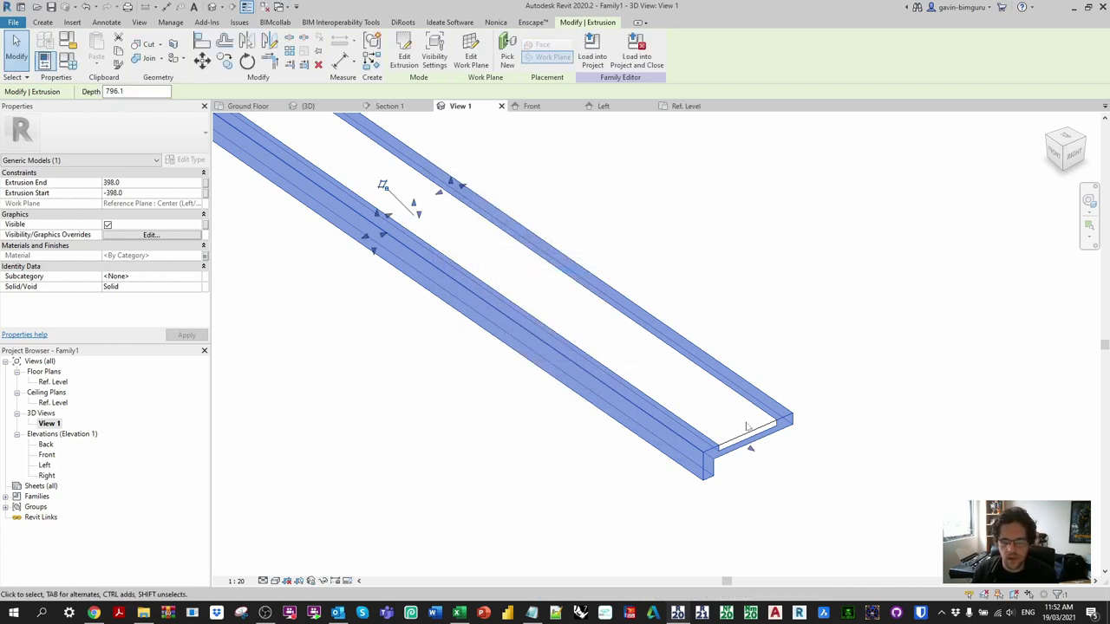
- Associate the recessed strip extrusion's material with a new type family parameter named Felt
click(206, 256)
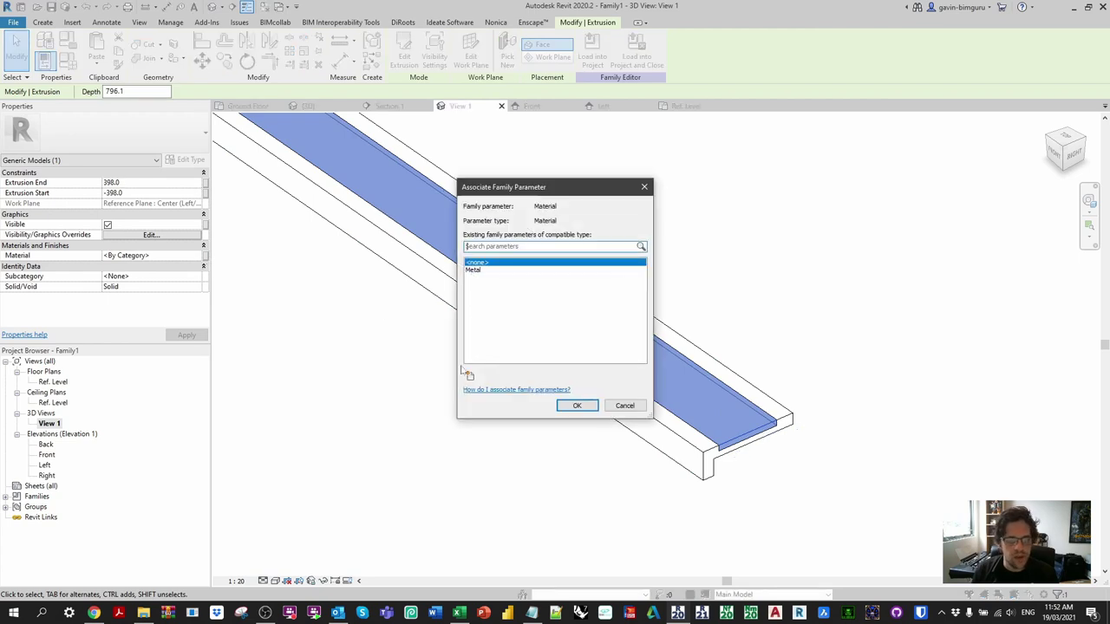
click(470, 376)
text(Felt)
key(Return)
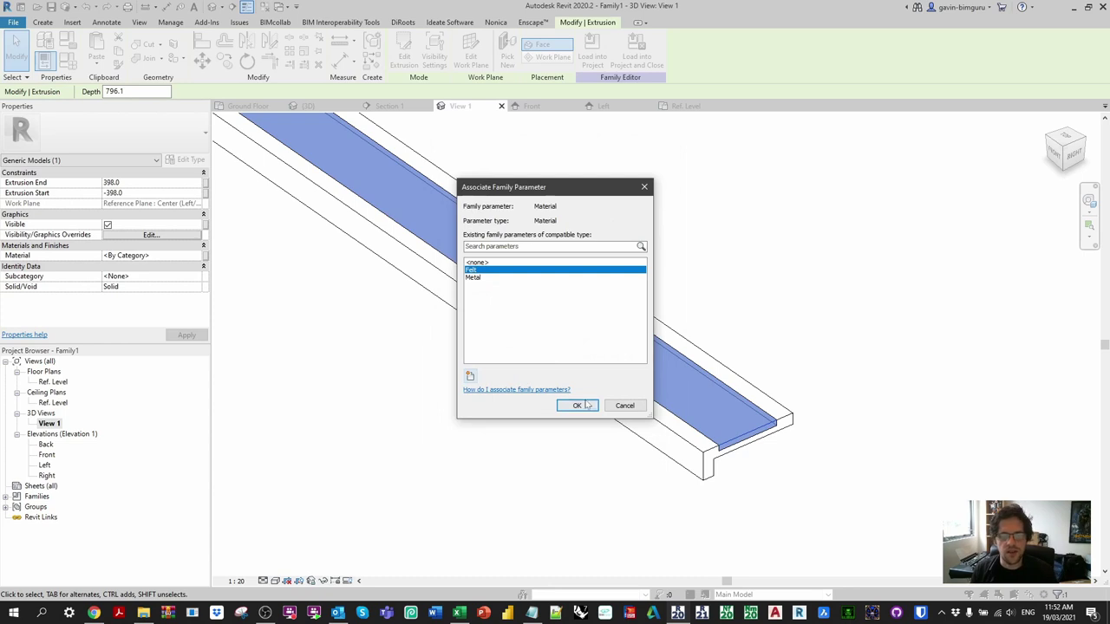
click(577, 405)
scroll(591, 312, down, 3)
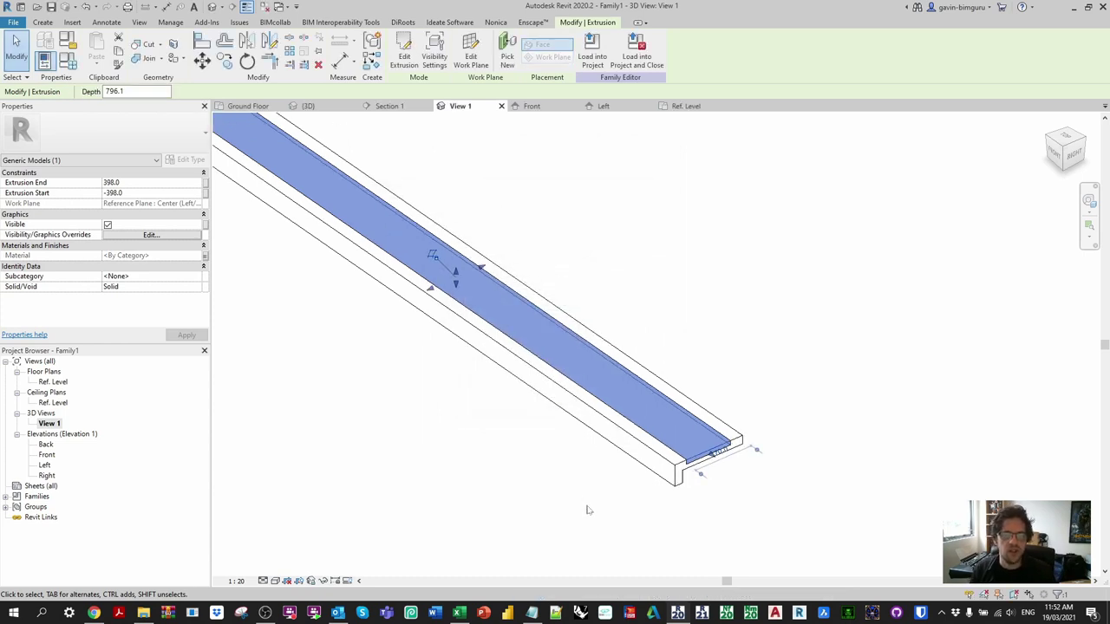
click(598, 306)
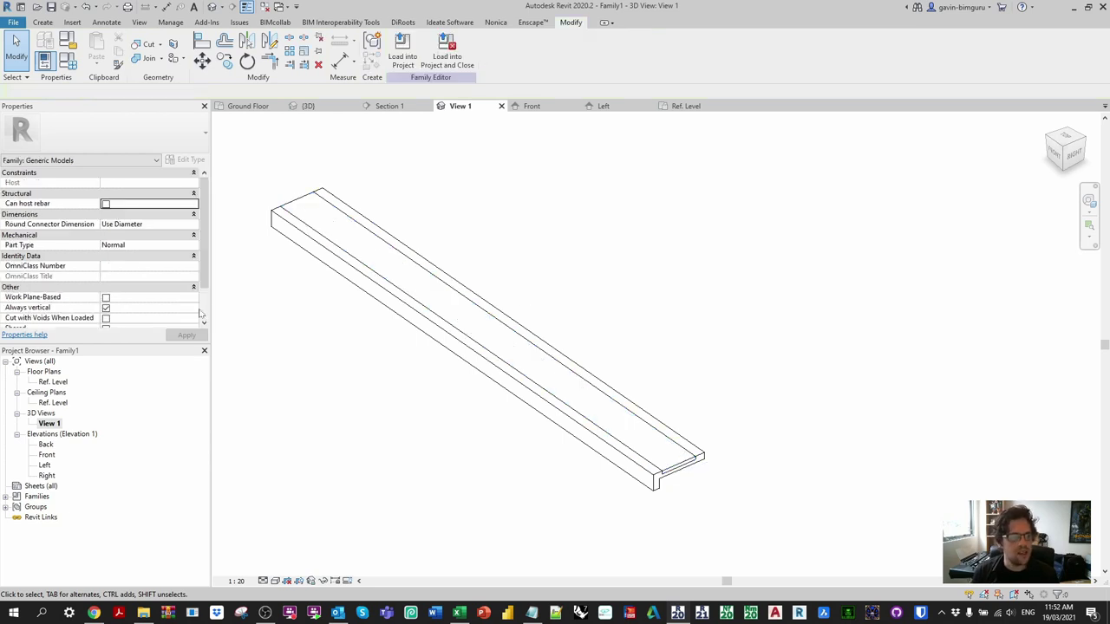
- Make the nosing family Shared and Work Plane-Based in its family properties
scroll(119, 300, down, 1)
click(106, 298)
click(106, 266)
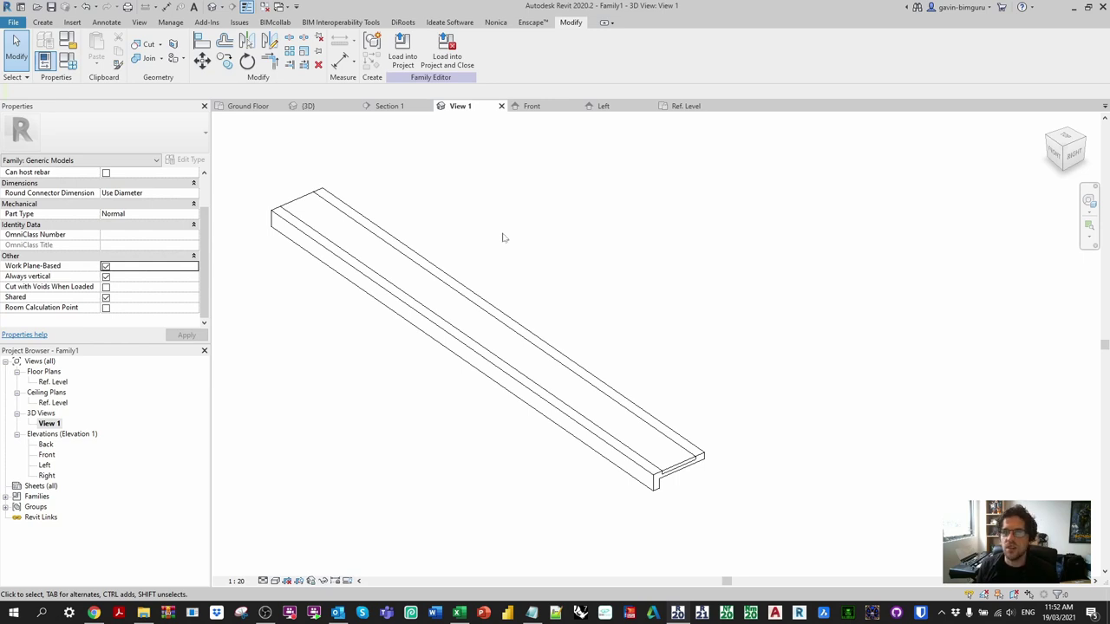
- Review the family's materials in the Material Browser and purge the unused items in repeated passes
click(171, 24)
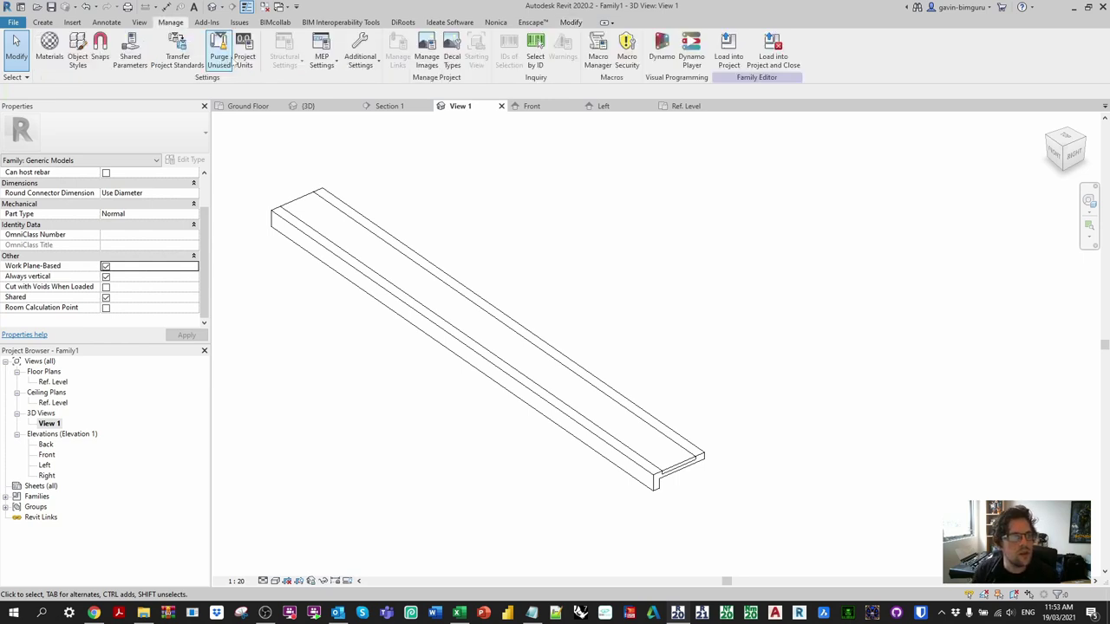
click(219, 52)
key(Escape)
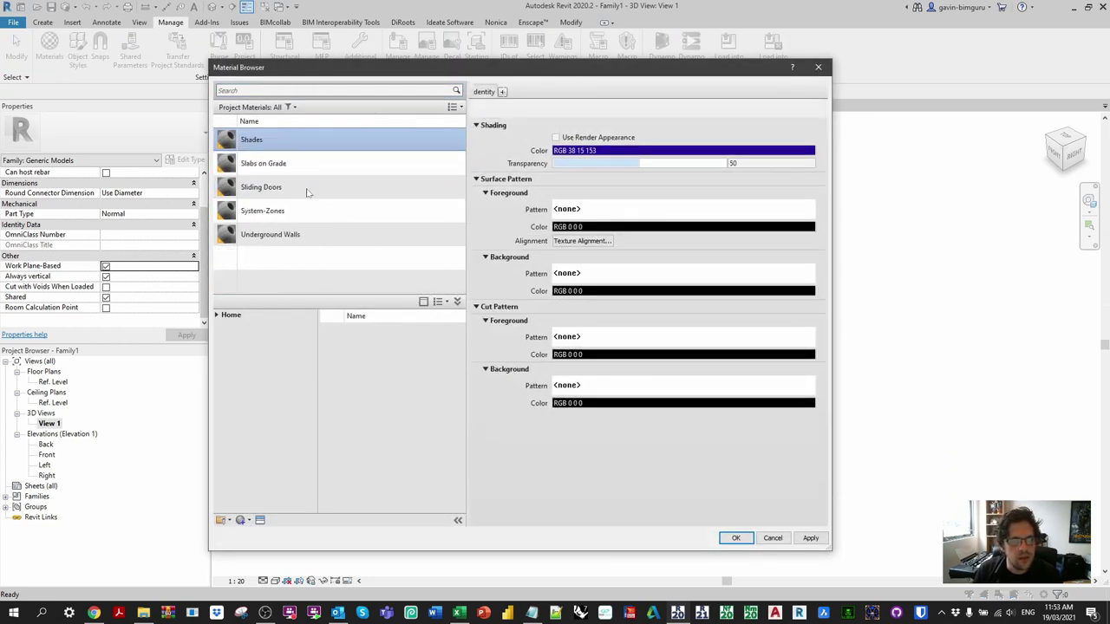
click(735, 539)
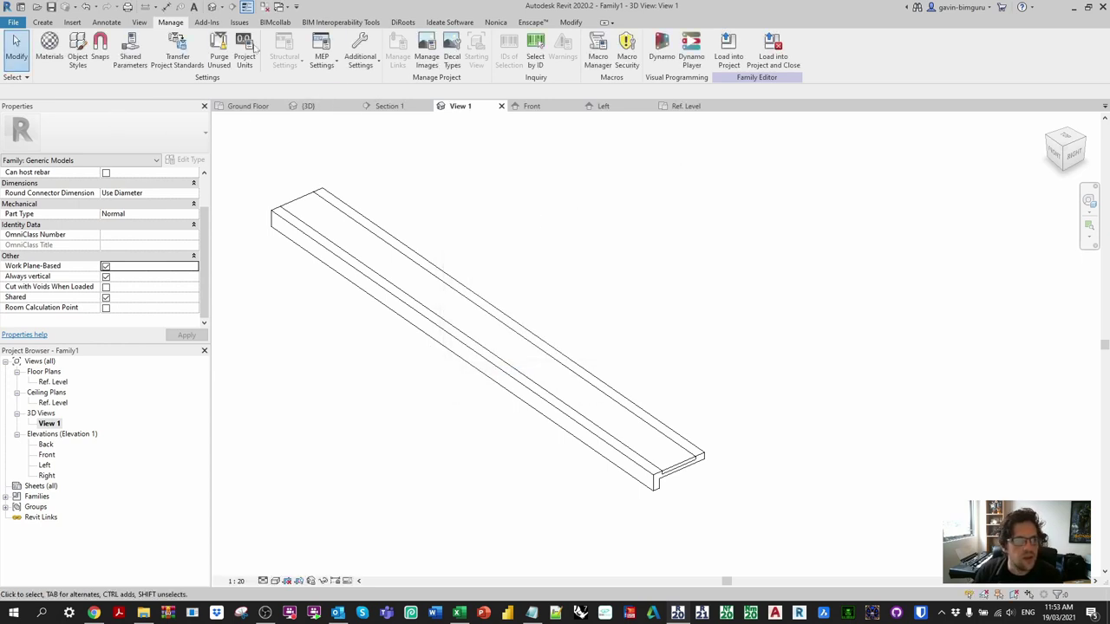
click(219, 52)
click(590, 463)
click(219, 52)
click(590, 463)
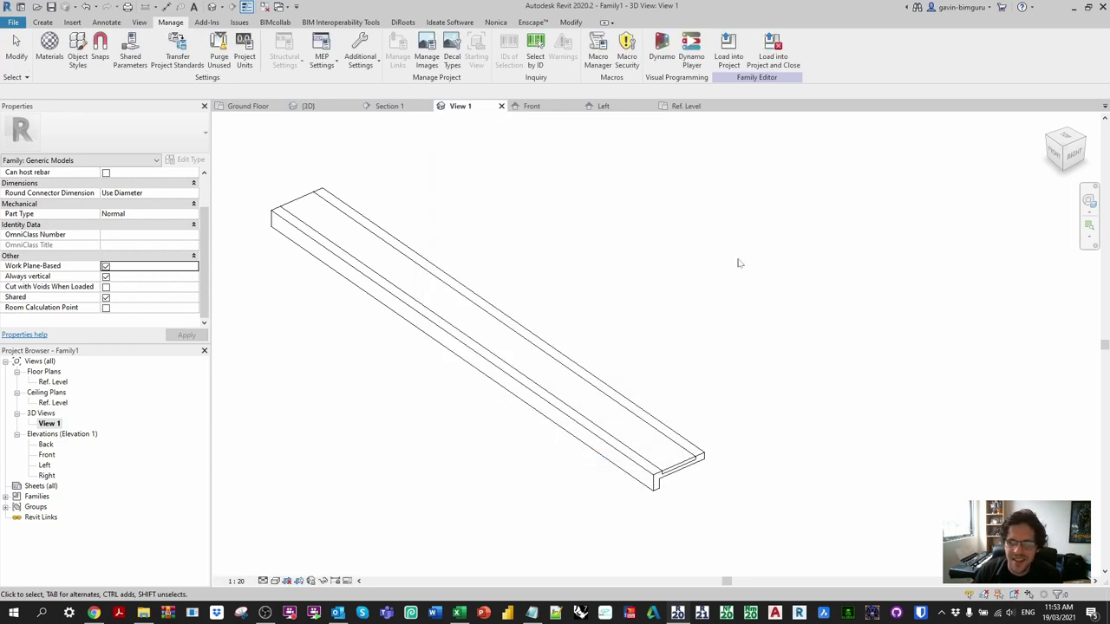
- Orient the 3D view to the top-front-right isometric and save the orientation with the view locked
click(1059, 150)
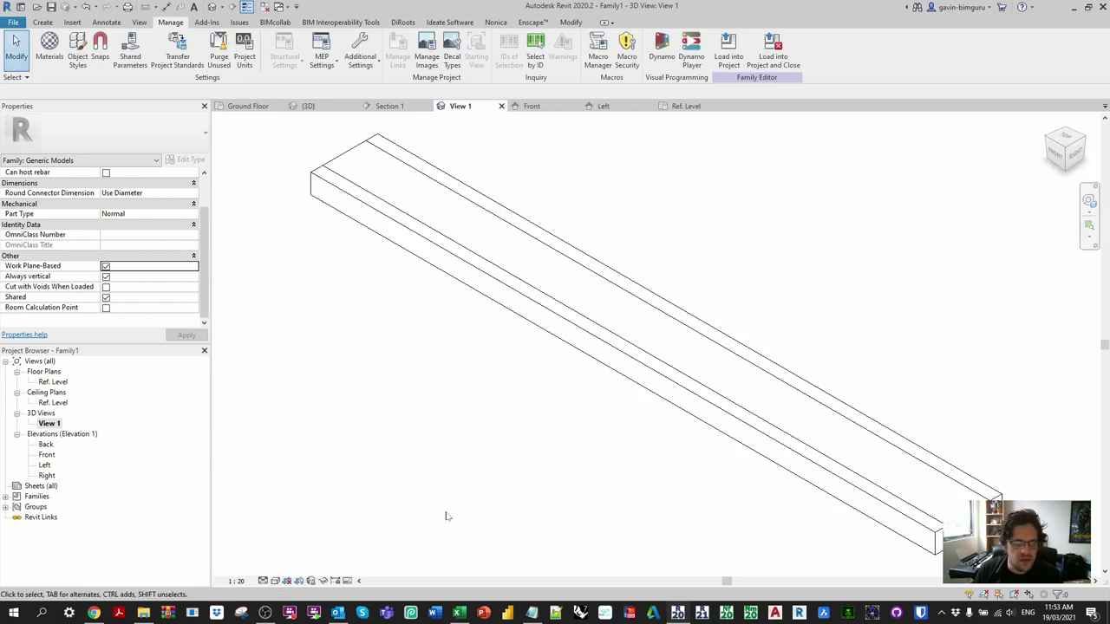
click(322, 581)
click(334, 546)
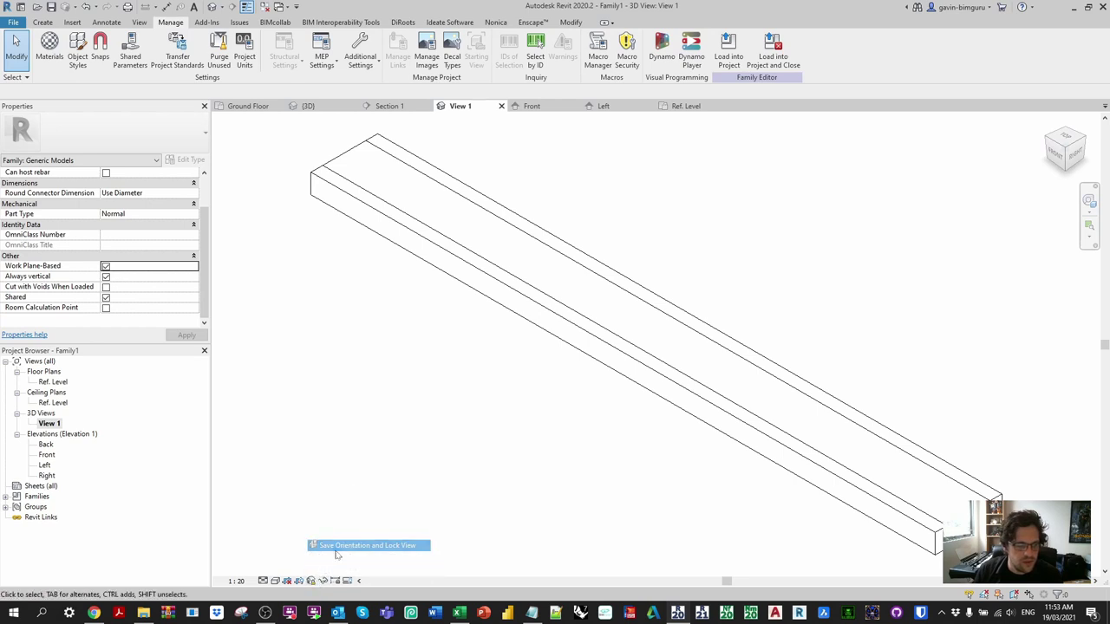
- Save the family to the Desktop as NosingStrip
click(13, 21)
mouse_move(39, 157)
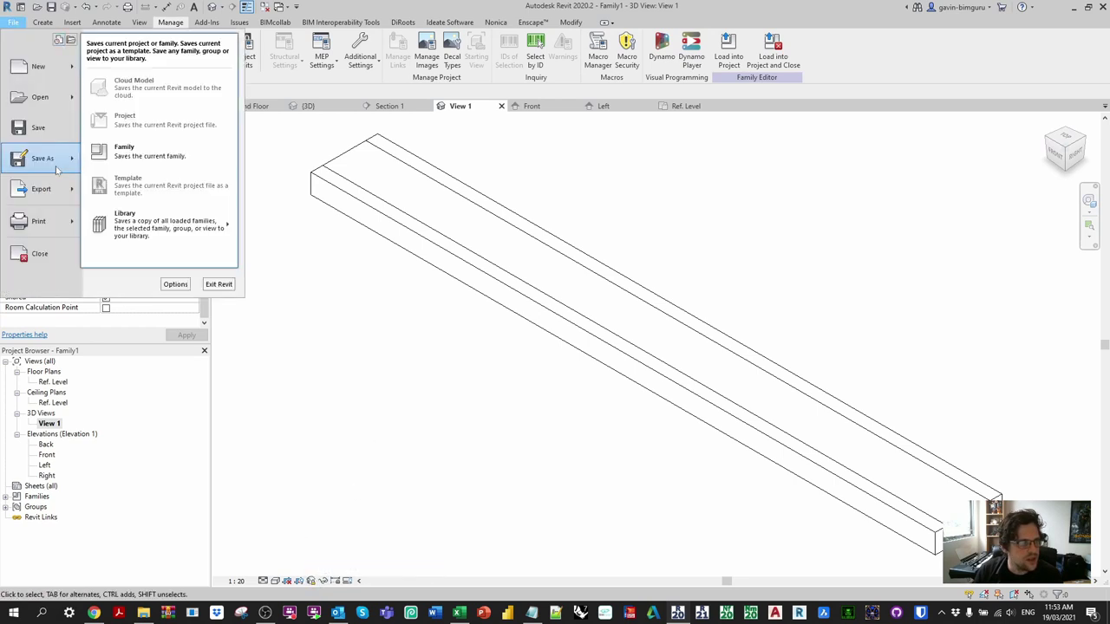
click(149, 155)
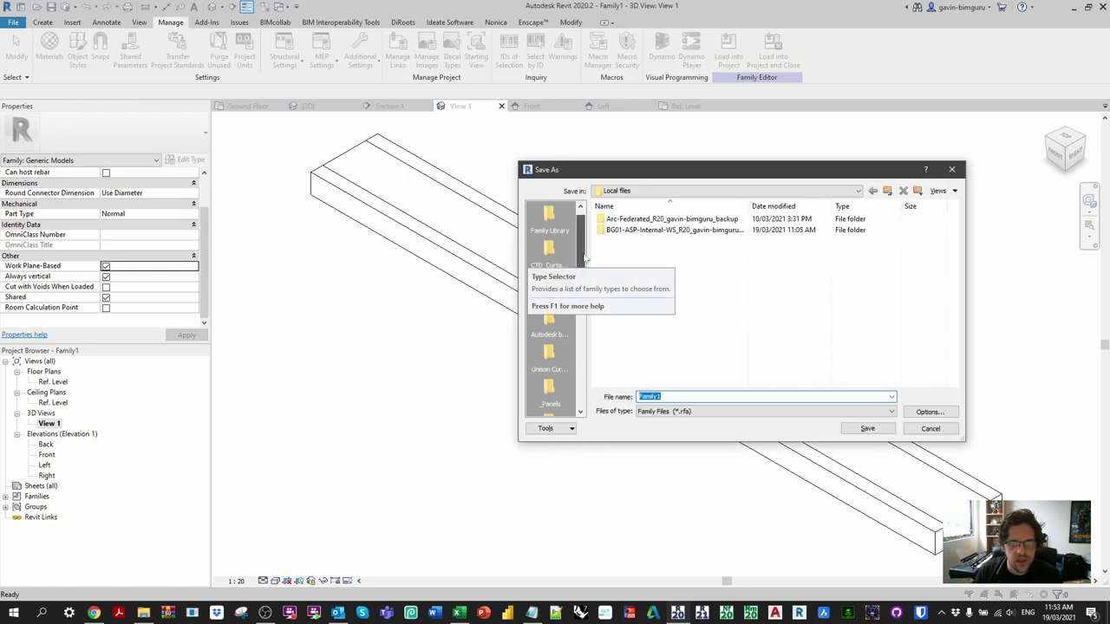
drag(582, 257, 581, 381)
click(548, 322)
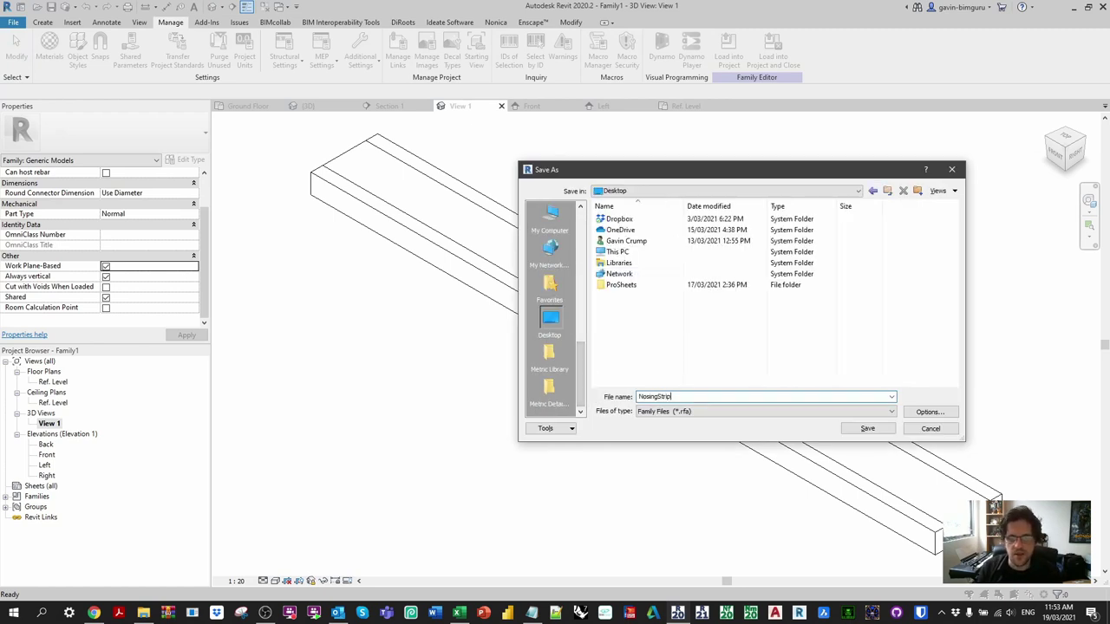
text(NosingStrip)
key(Return)
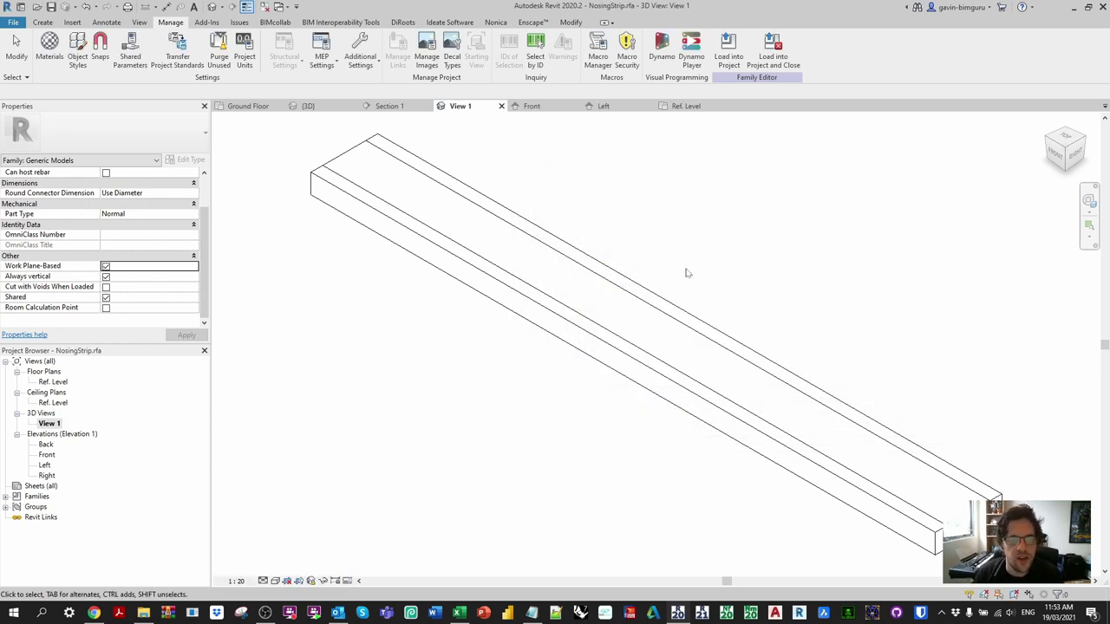
- Create a new family from the Metric Generic Model.rft template in the Default folder and close the inactive views
click(265, 7)
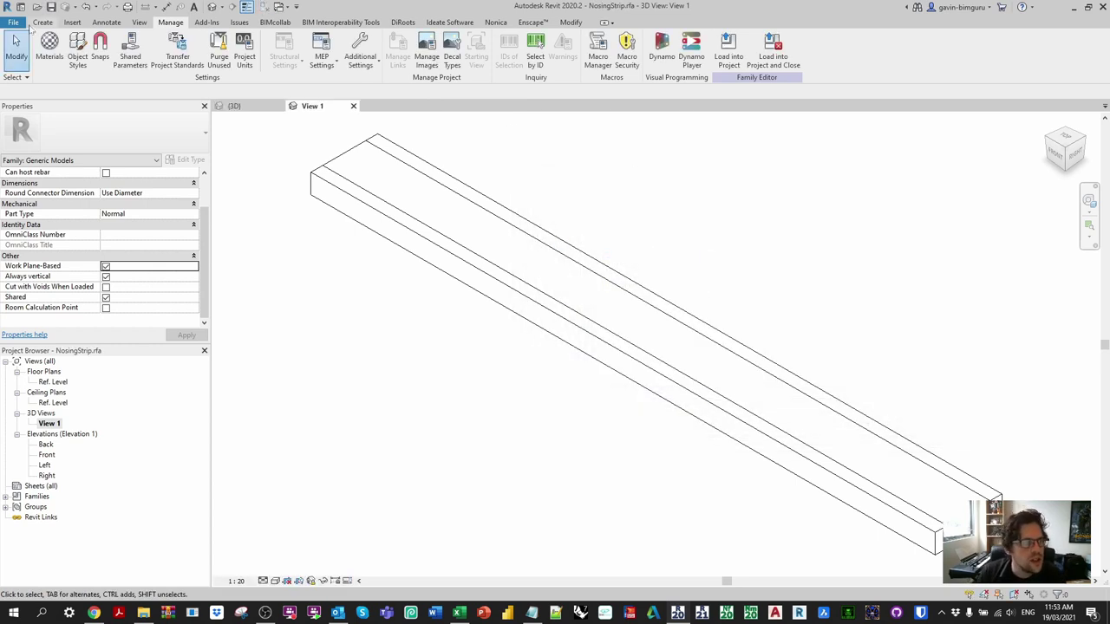
click(13, 23)
mouse_move(59, 66)
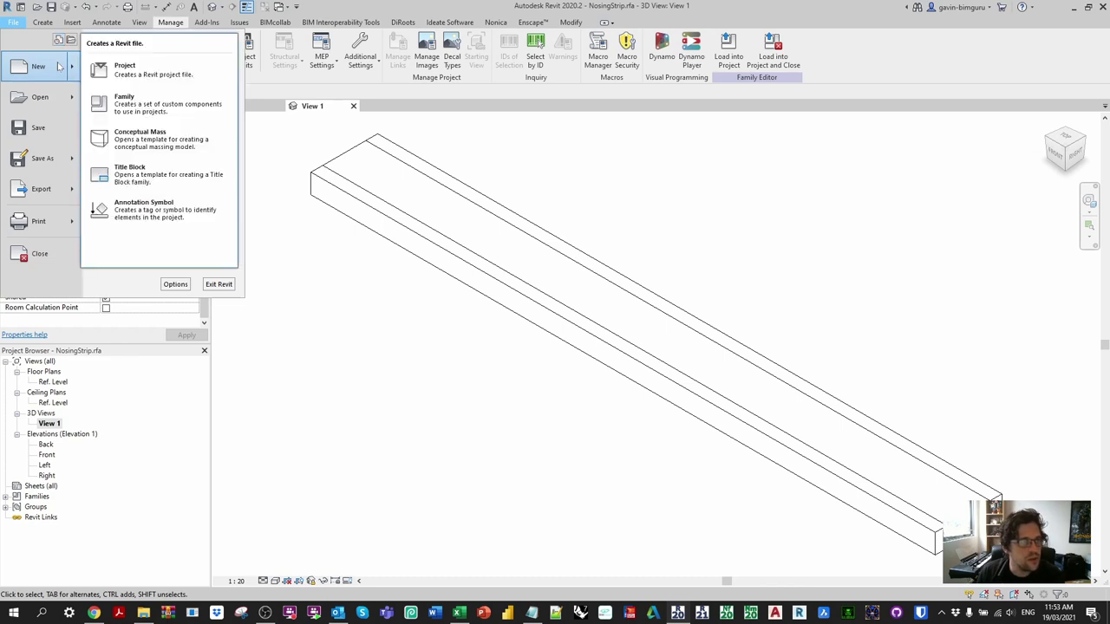
click(174, 101)
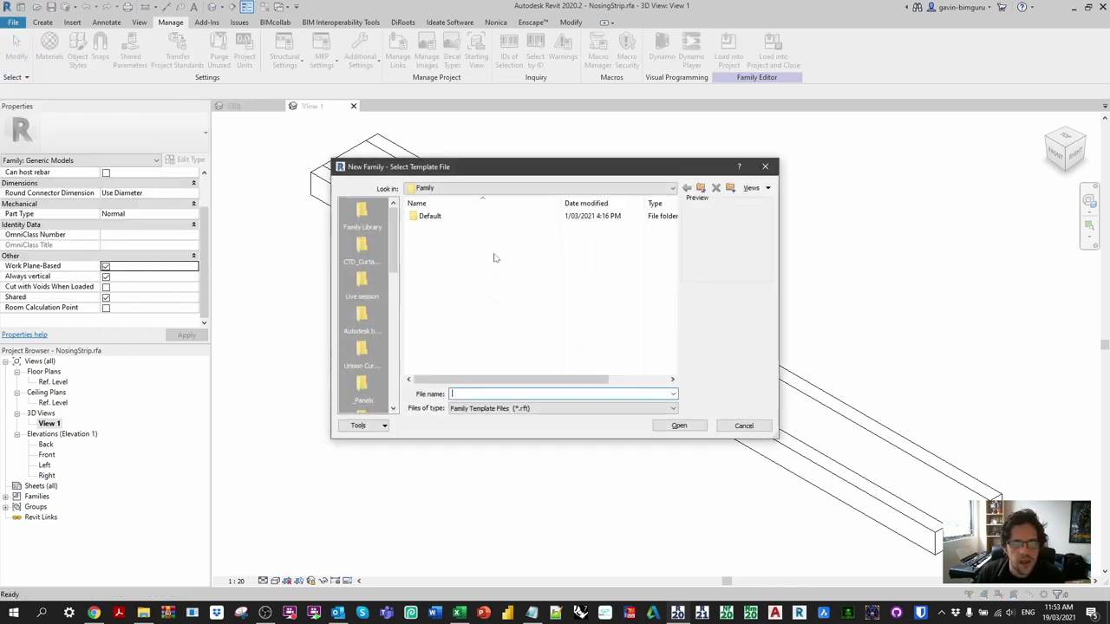
double_click(428, 216)
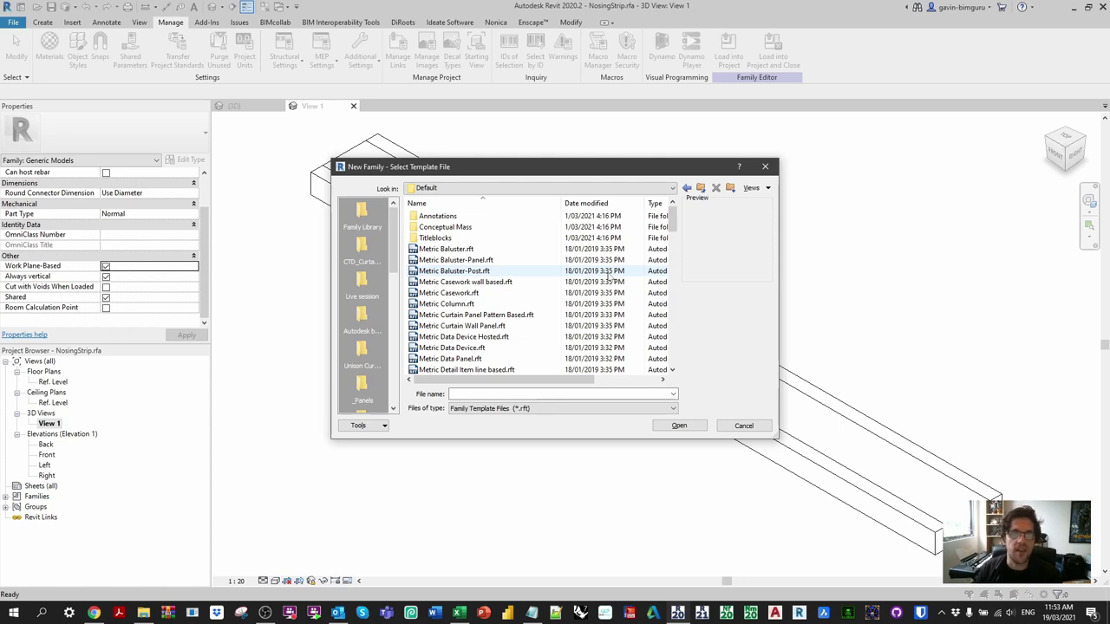
scroll(529, 304, down, 10)
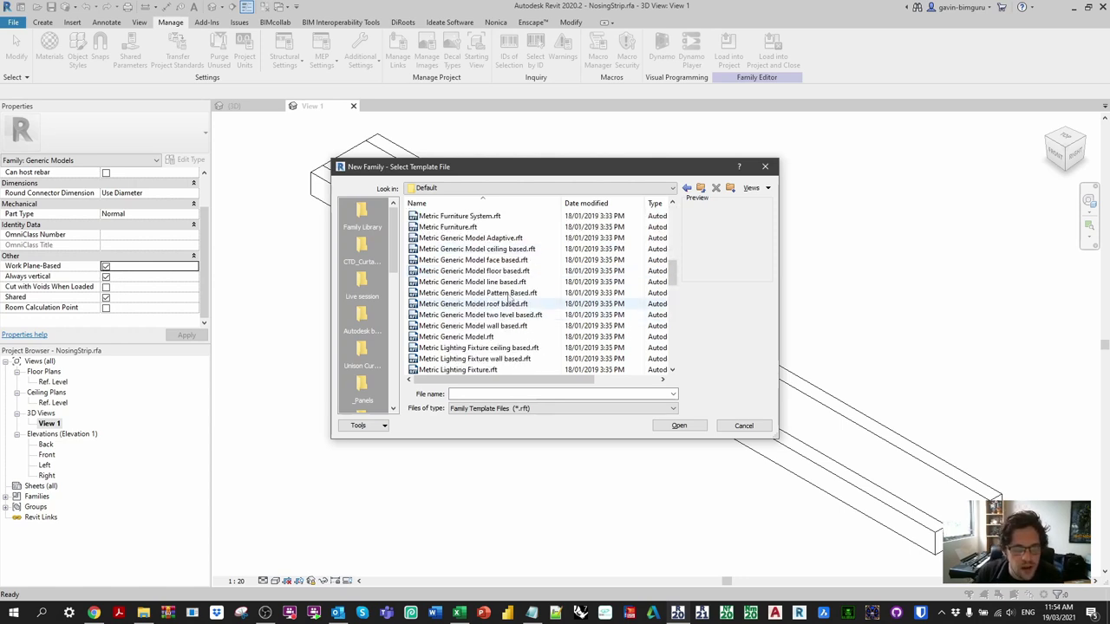
click(483, 337)
click(693, 425)
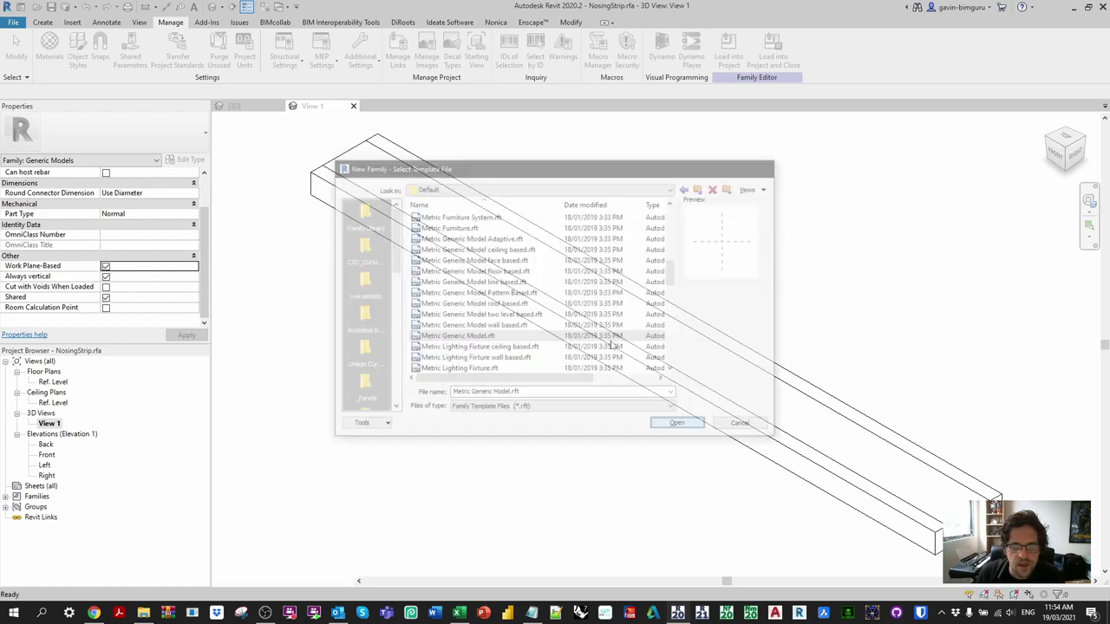
click(249, 8)
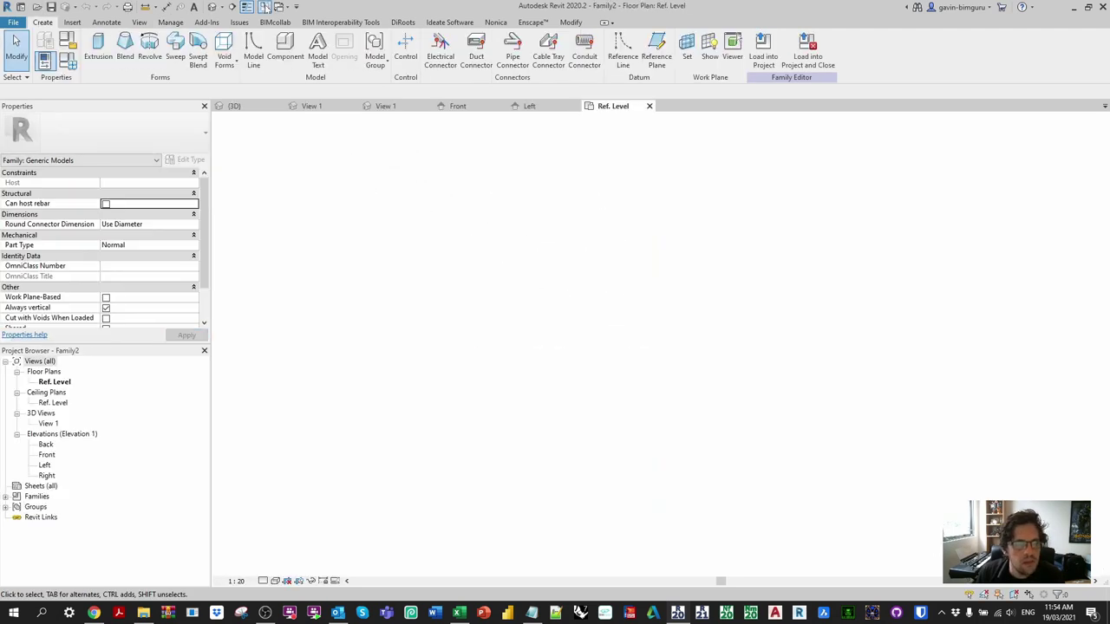
- Change the Center (Front/Back) reference plane's Is Reference setting to Front and rename the plane Front
click(681, 348)
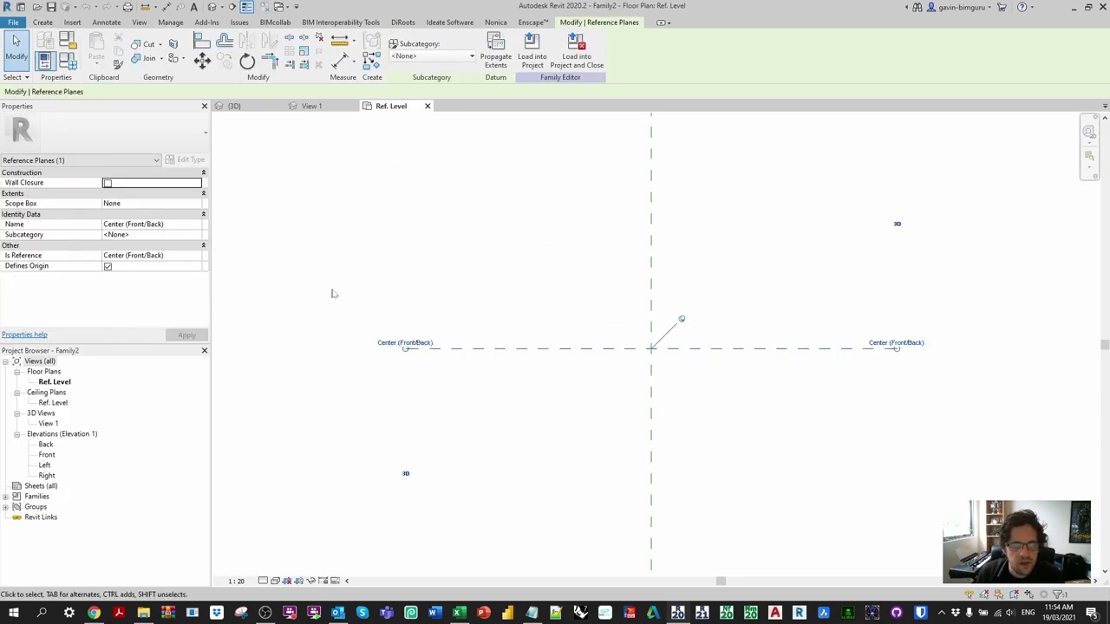
click(198, 257)
click(137, 266)
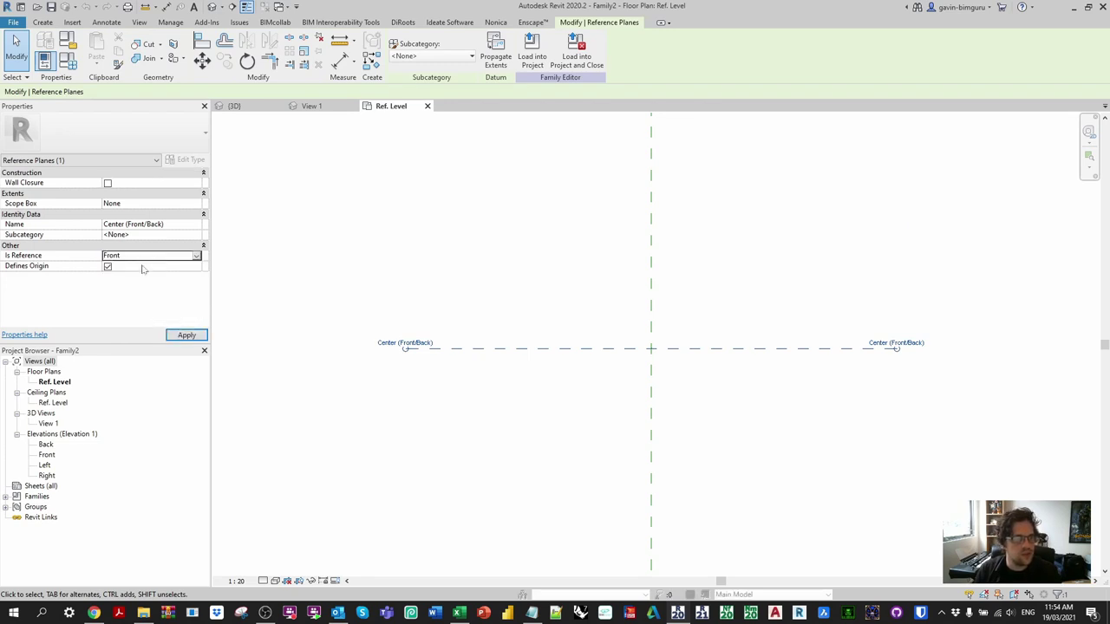
click(139, 225)
text(Front)
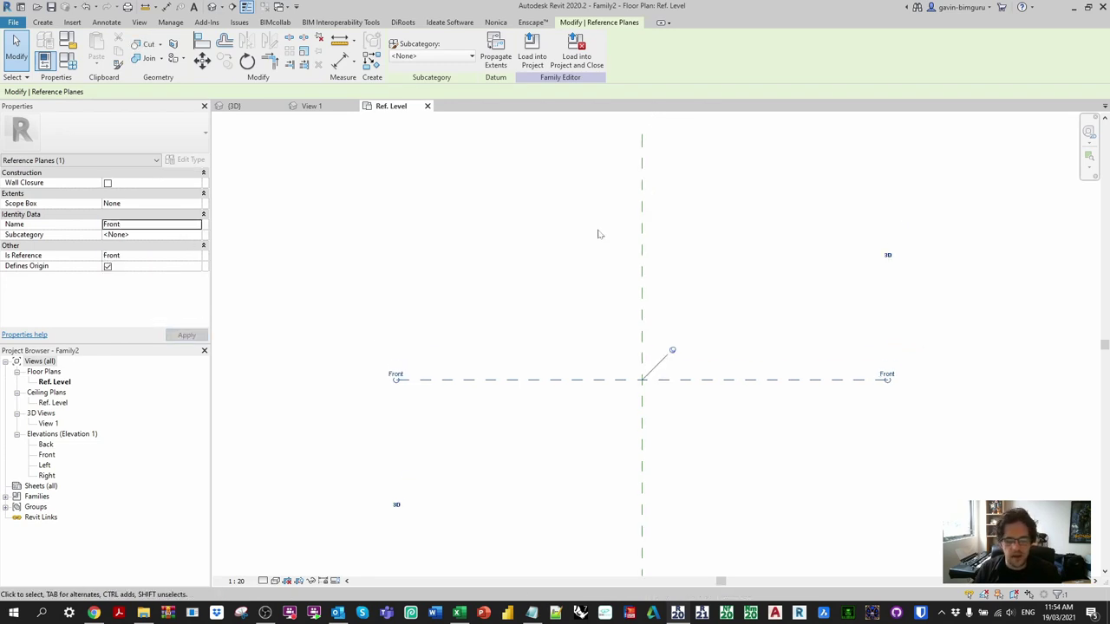
click(589, 241)
- Draw a short horizontal reference plane behind the Front plane, crossing the vertical centre plane
key(r)
key(p)
click(568, 219)
click(727, 218)
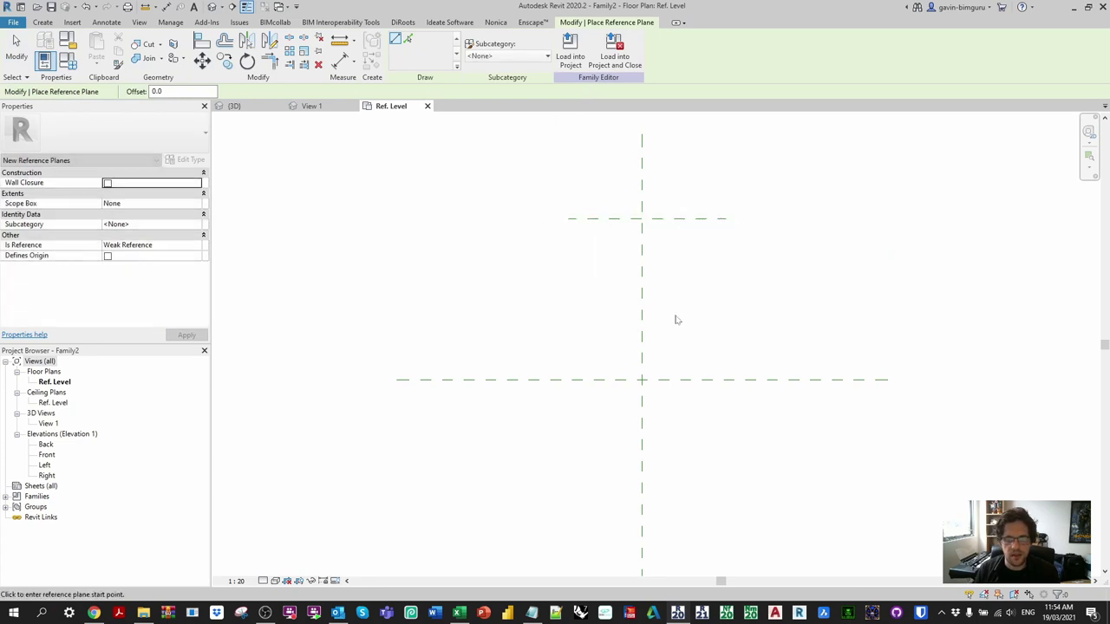
- Set the new rear reference plane's Is Reference setting to Back and name the plane Back
key(Escape)
key(Escape)
click(650, 224)
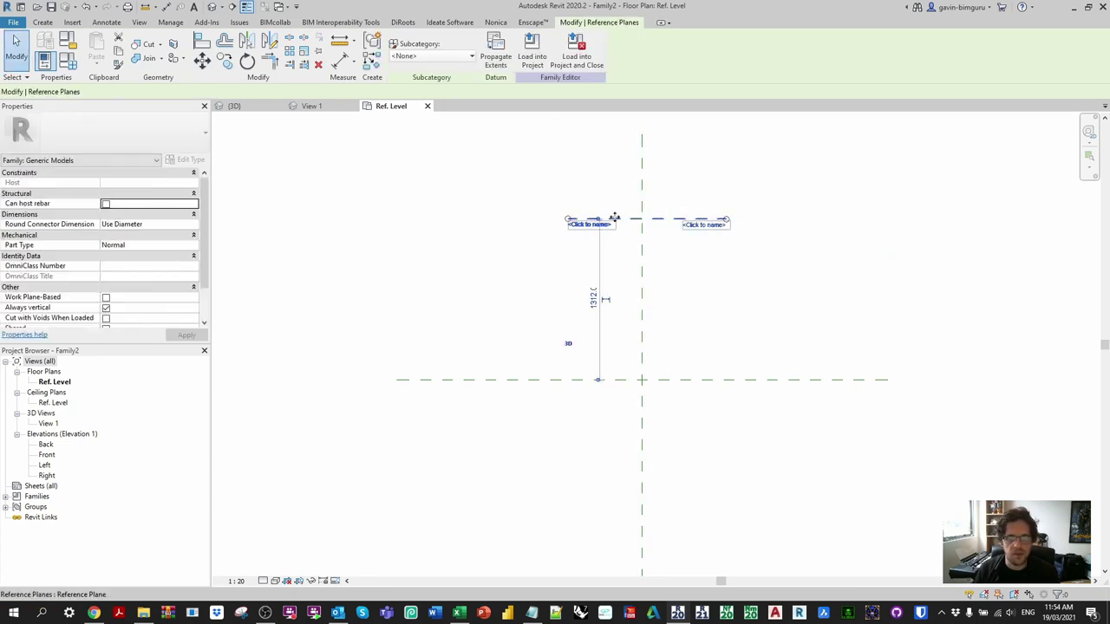
click(207, 254)
scroll(131, 295, down, 2)
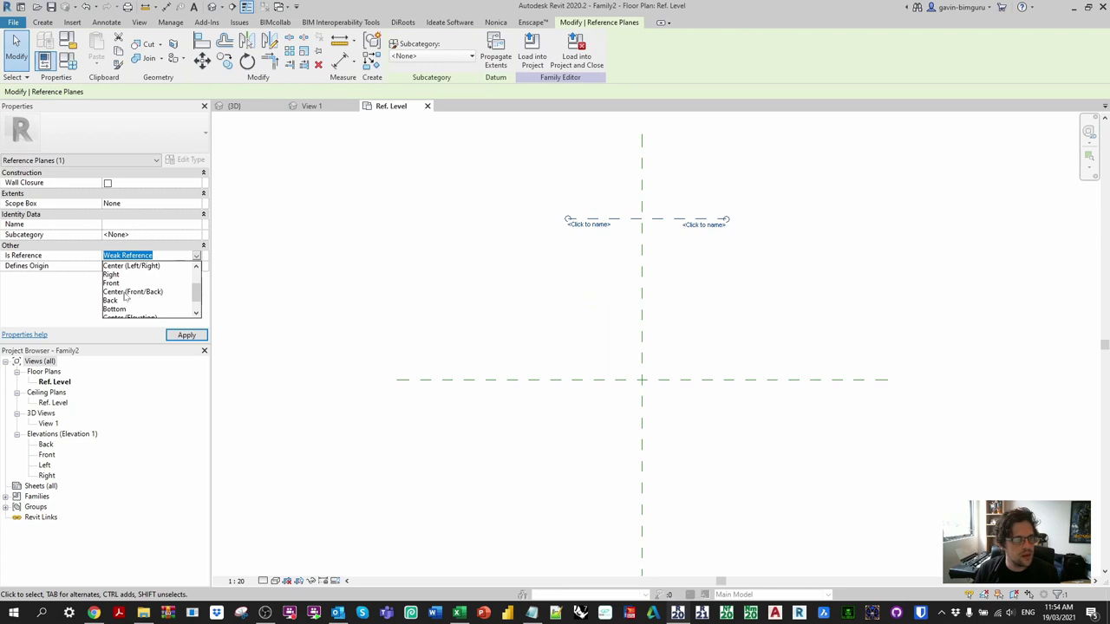
click(130, 300)
text(Back)
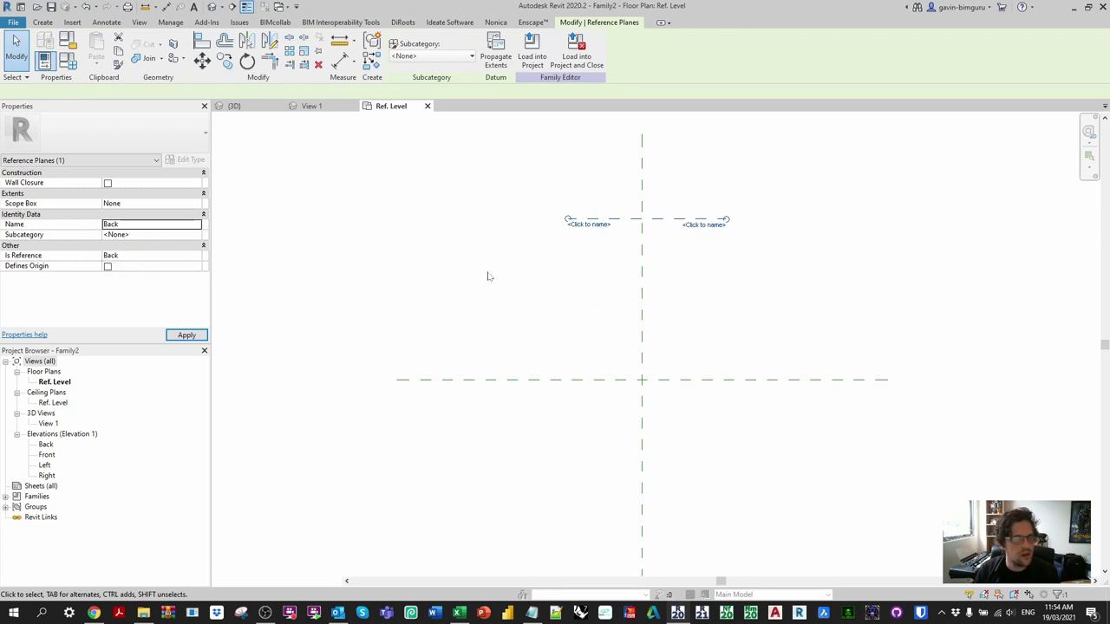
click(511, 275)
- Add an aligned dimension between the Back and Front reference planes, placed beside the vertical centre plane
key(d)
key(i)
click(598, 219)
click(638, 379)
click(555, 321)
key(Escape)
key(Escape)
- Set the distance between the Front and Back planes to 1800 mm by moving the Back plane
click(597, 220)
click(540, 298)
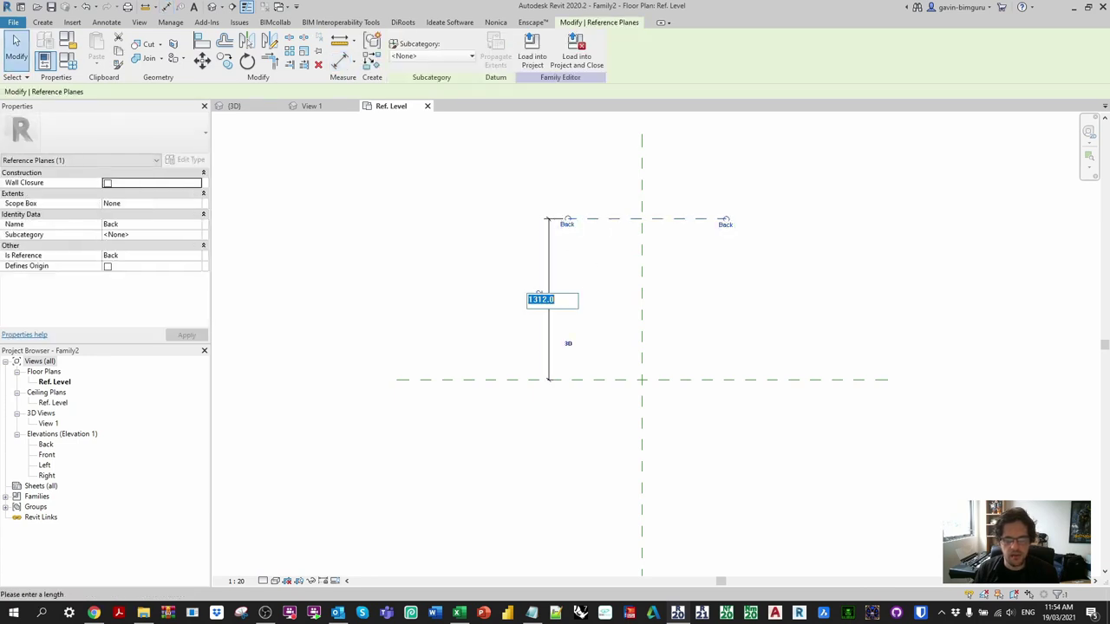
text(1800)
key(Return)
- Label the 1800 dimension with the shared parameter BG_DIM_Depth1 from the DIM - Dimensions (General) group
click(538, 267)
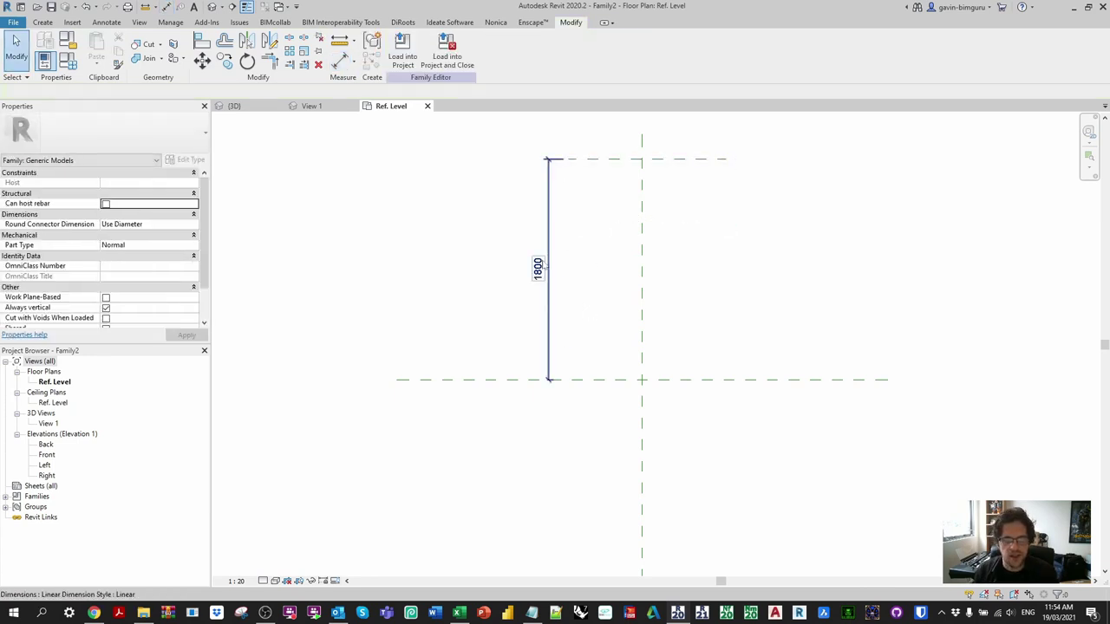
click(511, 48)
click(498, 212)
click(590, 247)
click(592, 243)
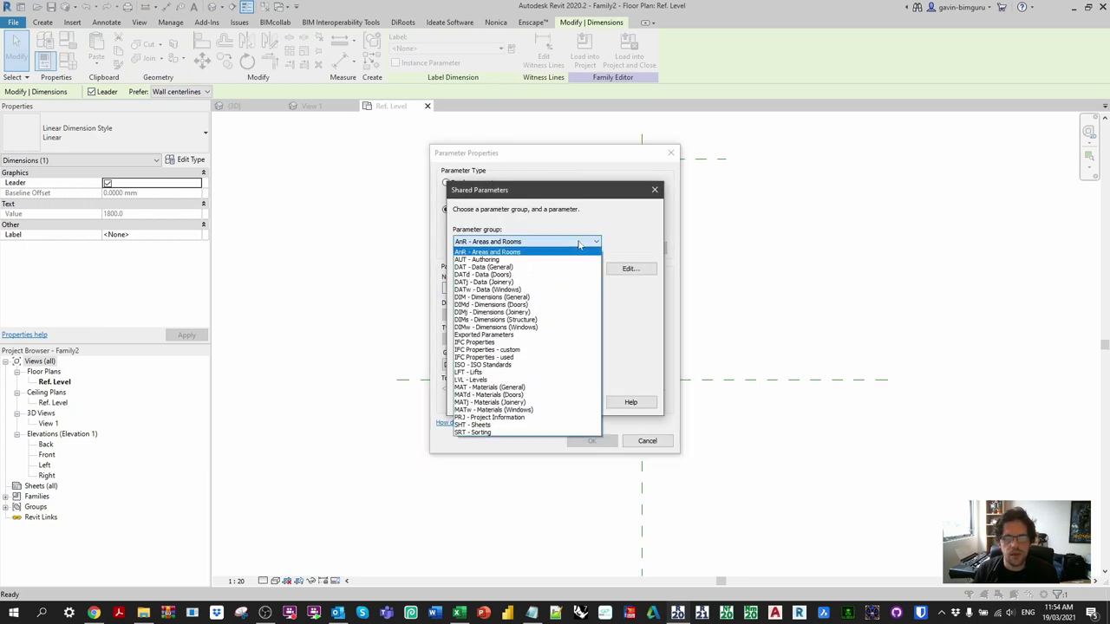
click(557, 298)
scroll(512, 325, down, 3)
click(507, 381)
click(520, 401)
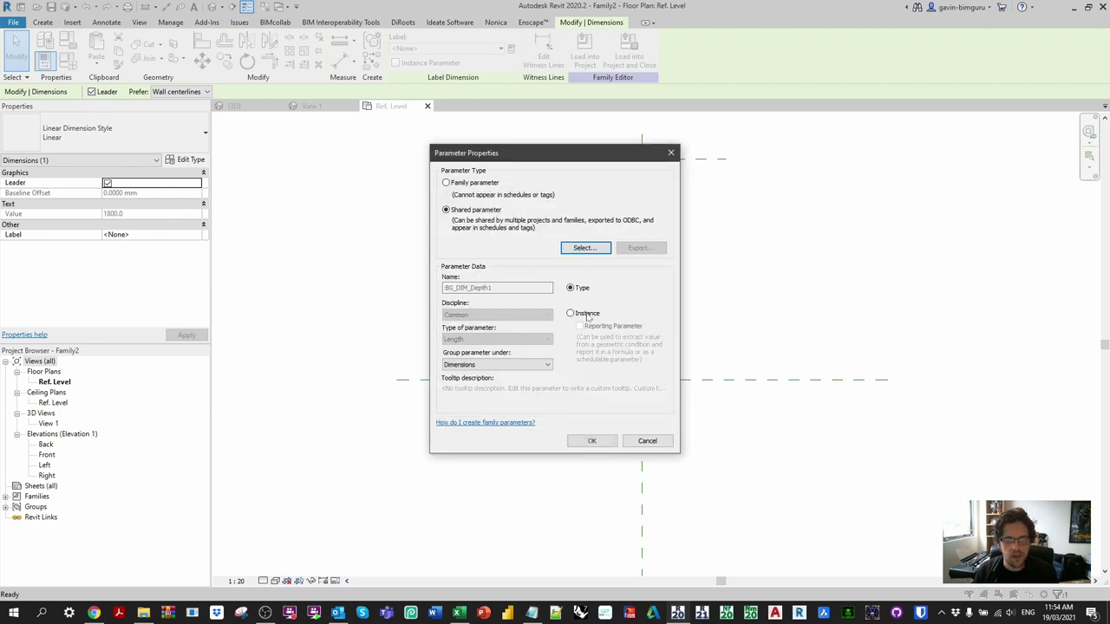
click(607, 444)
key(Escape)
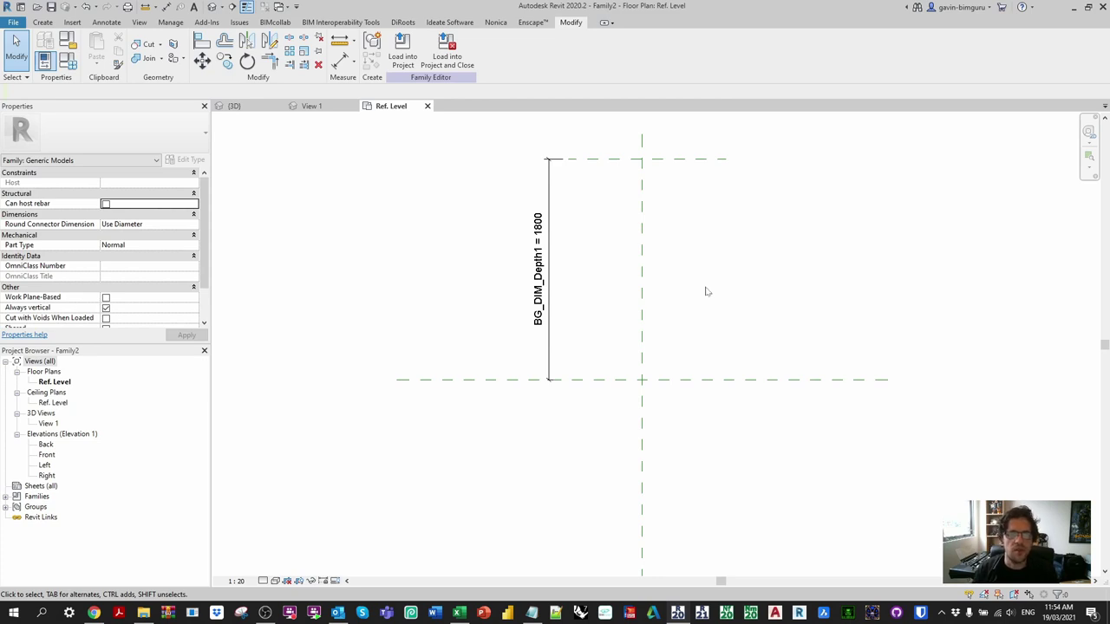
- Load the NosingStrip family into Family2 and place one instance where the Front plane crosses the vertical centre plane
click(308, 107)
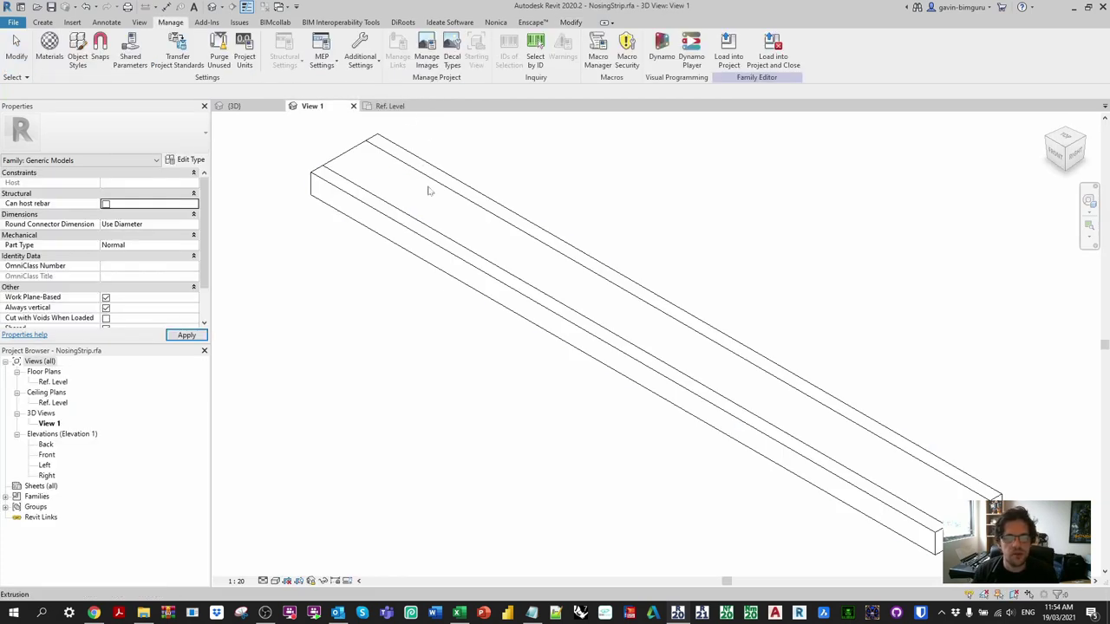
click(726, 53)
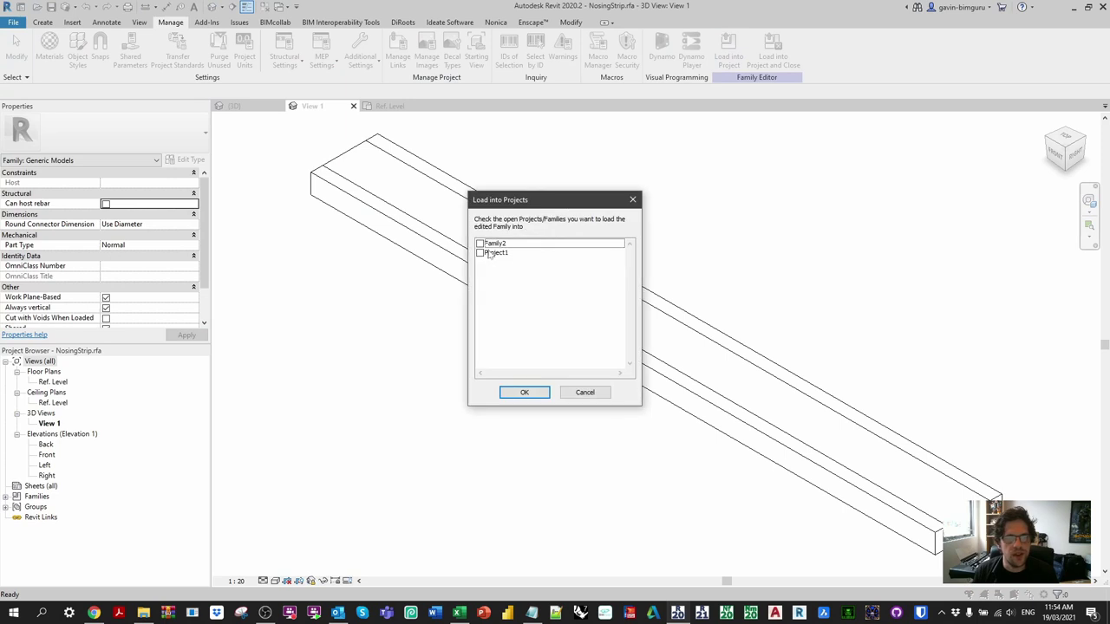
click(480, 244)
click(541, 395)
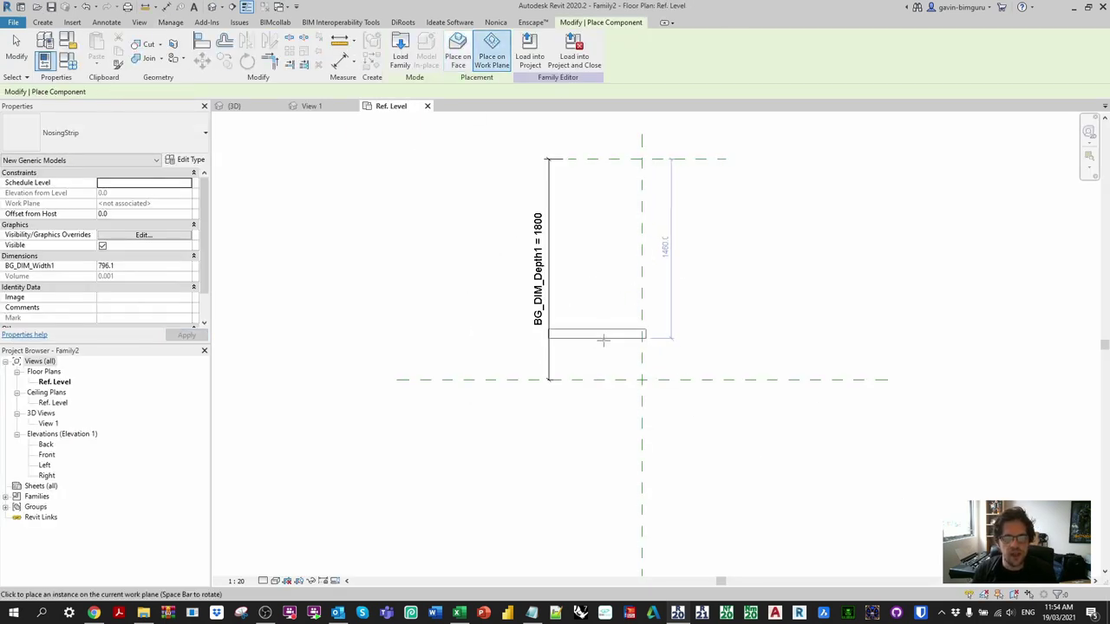
click(641, 376)
key(Escape)
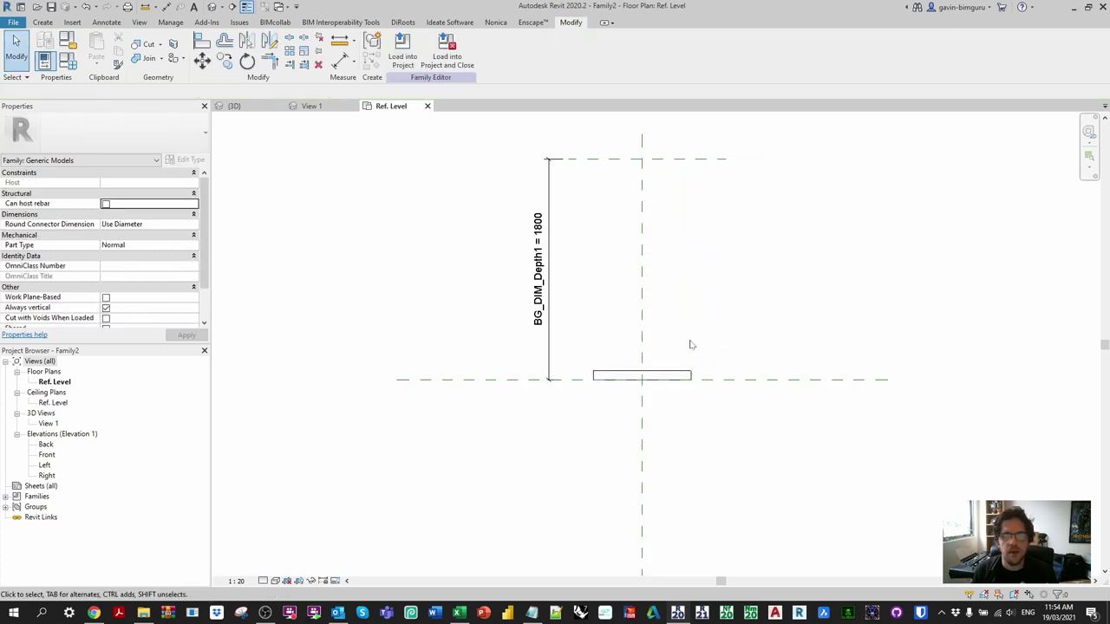
- Set the placed nosing strip's BG_DIM_Width1 to 400
click(607, 375)
scroll(604, 379, up, 2)
drag(605, 379, 607, 374)
key(ctrl+z)
click(681, 371)
double_click(141, 266)
text(400)
key(Return)
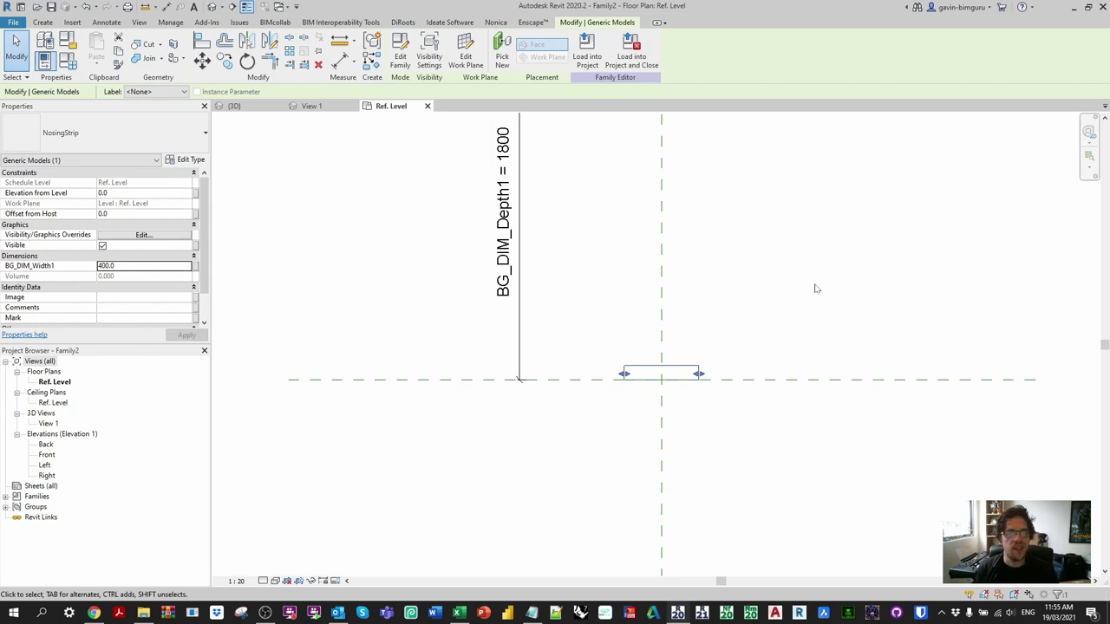
- Associate the strip's BG_DIM_Width1 with a new shared instance parameter BG_DIM_Width1 from the DIM - Dimensions (General) group
click(196, 266)
click(470, 375)
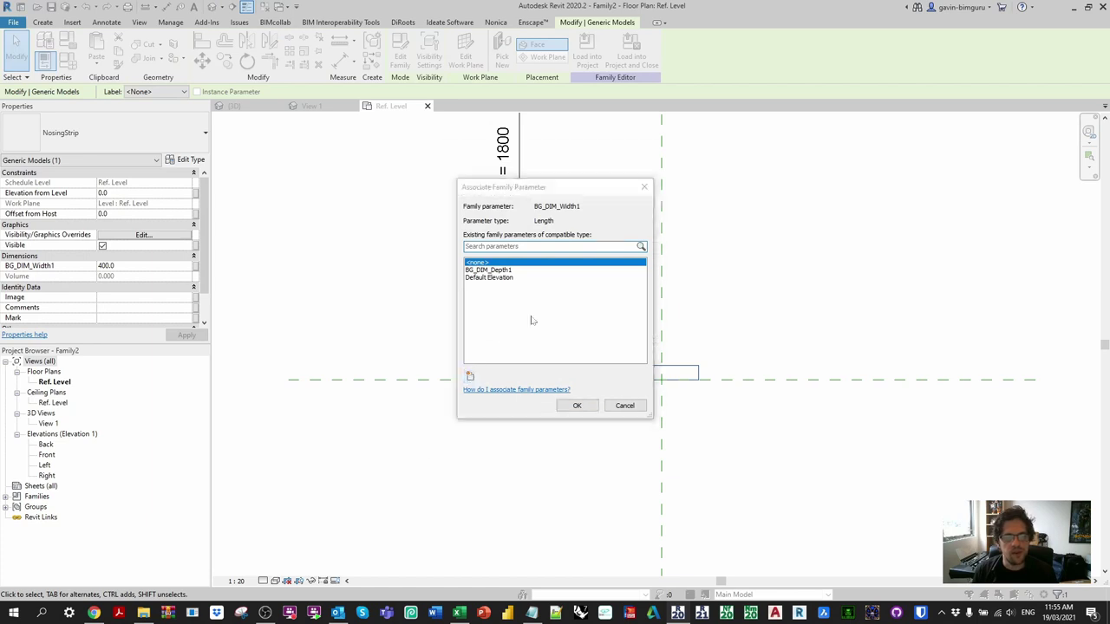
click(446, 210)
click(584, 249)
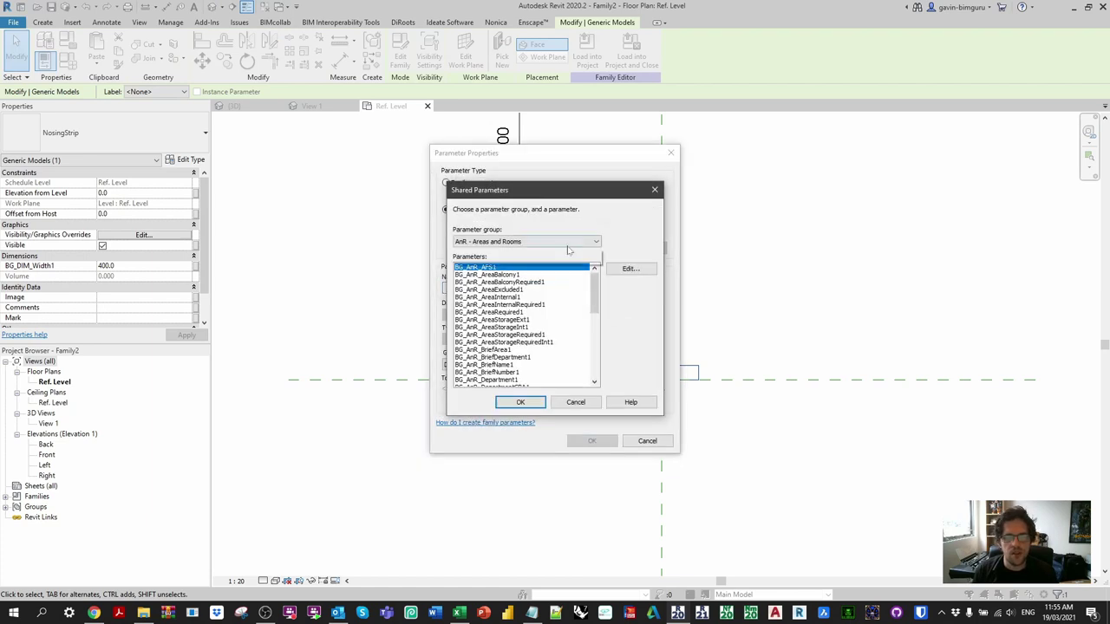
click(593, 242)
click(562, 295)
drag(598, 281, 598, 364)
click(520, 371)
click(529, 403)
click(569, 313)
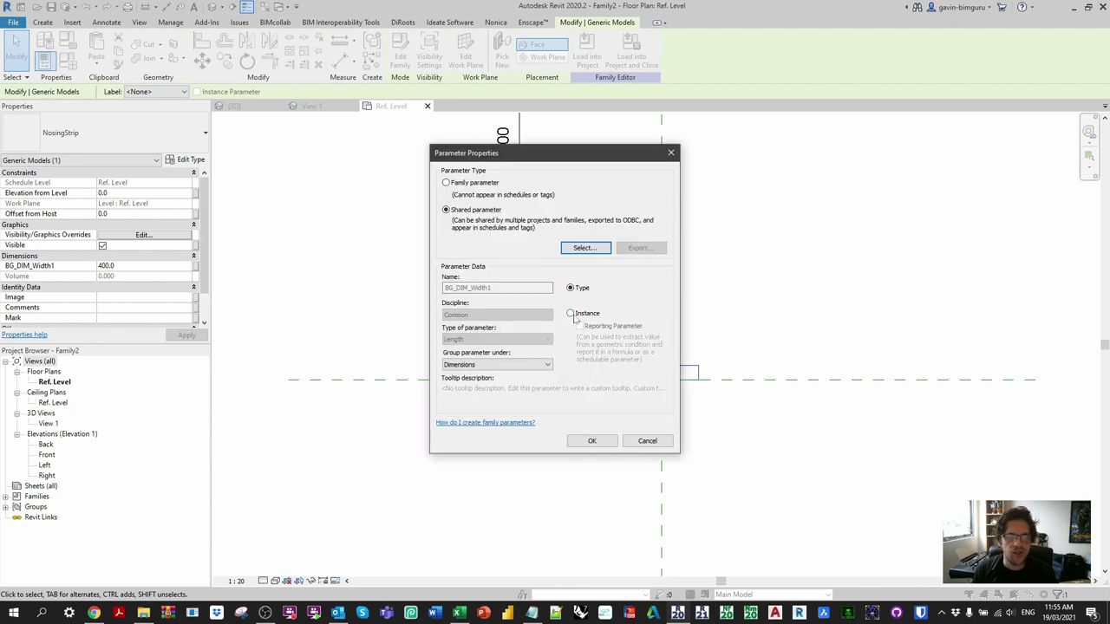
click(591, 440)
click(577, 405)
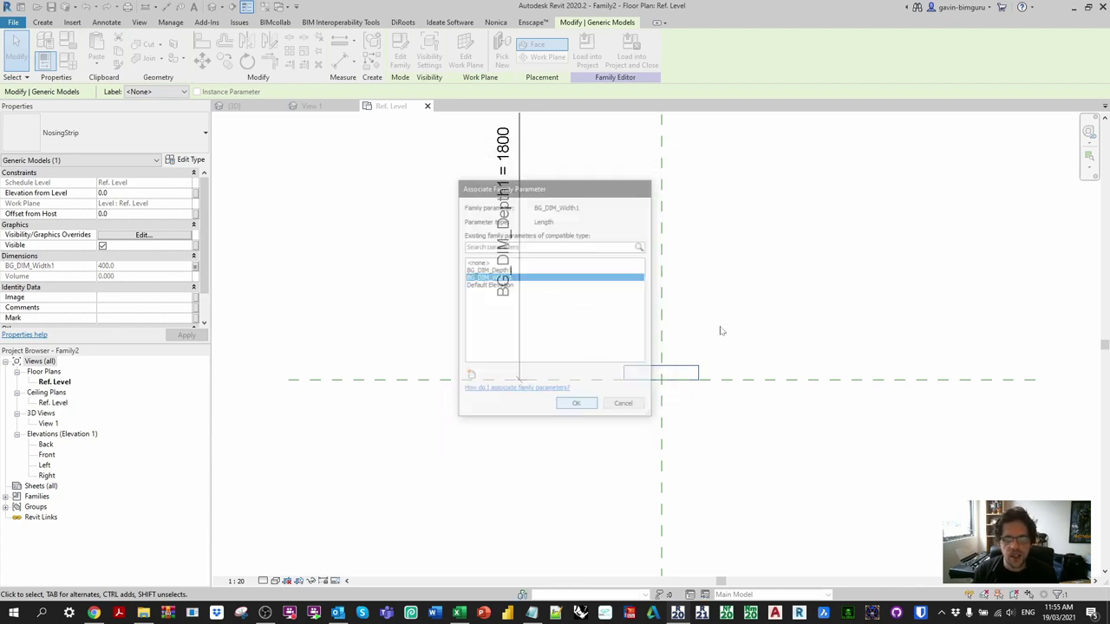
- In the Left elevation, draw a horizontal reference plane about 90 mm above Ref. Level, spanning the Front and Back planes
double_click(40, 467)
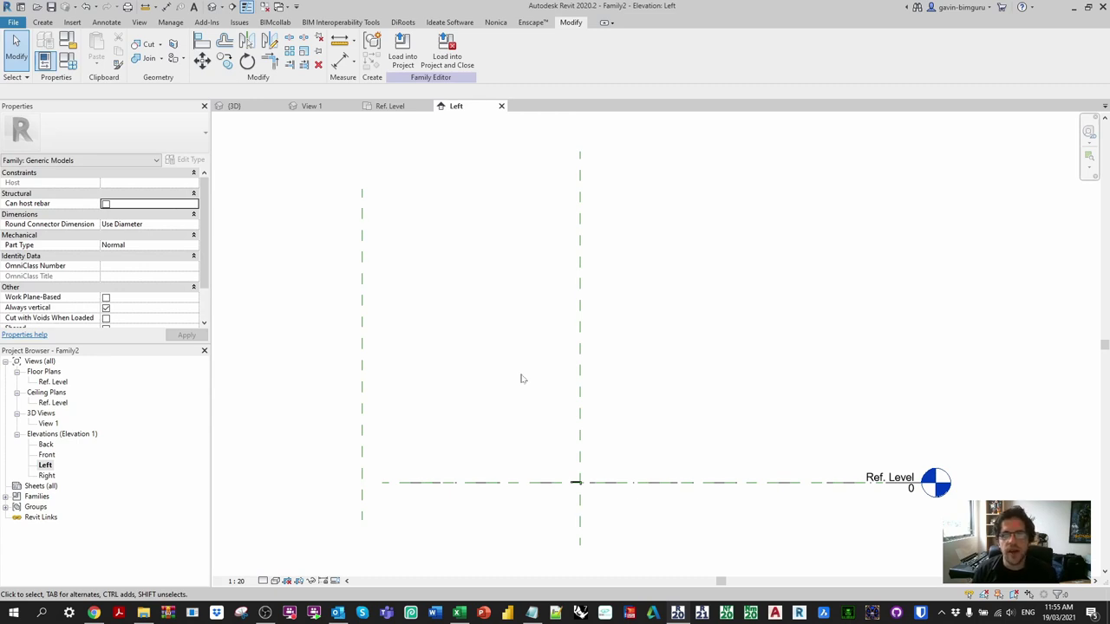
key(r)
key(p)
click(596, 472)
click(335, 471)
key(Escape)
- Move the nosing strip's work plane to the horizontal reference plane above Ref. Level by picking that plane
scroll(579, 485, up, 3)
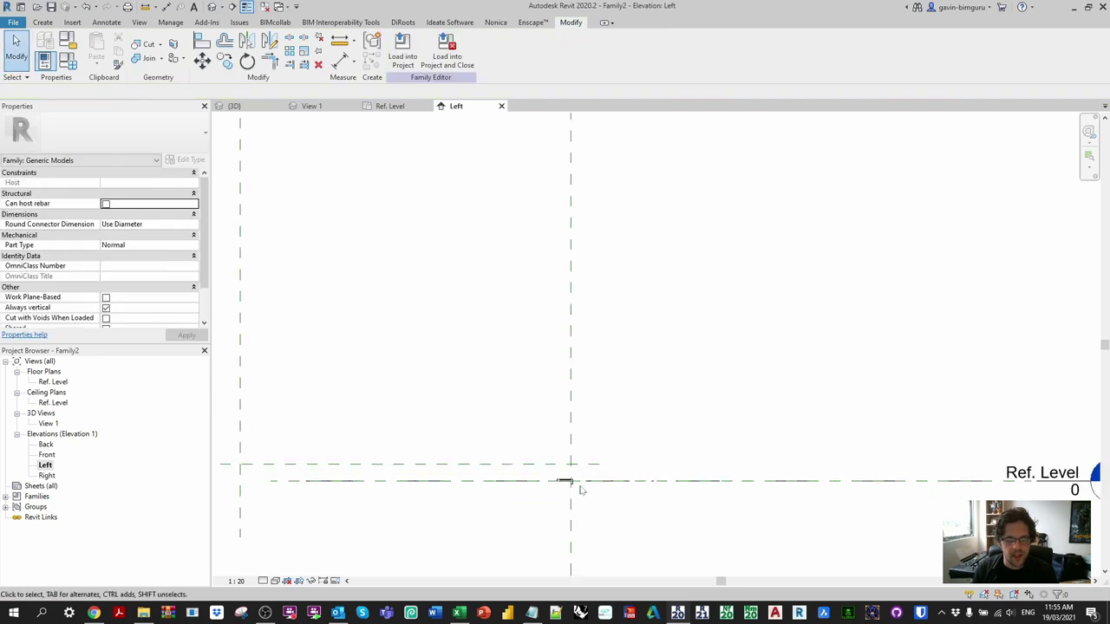
click(545, 476)
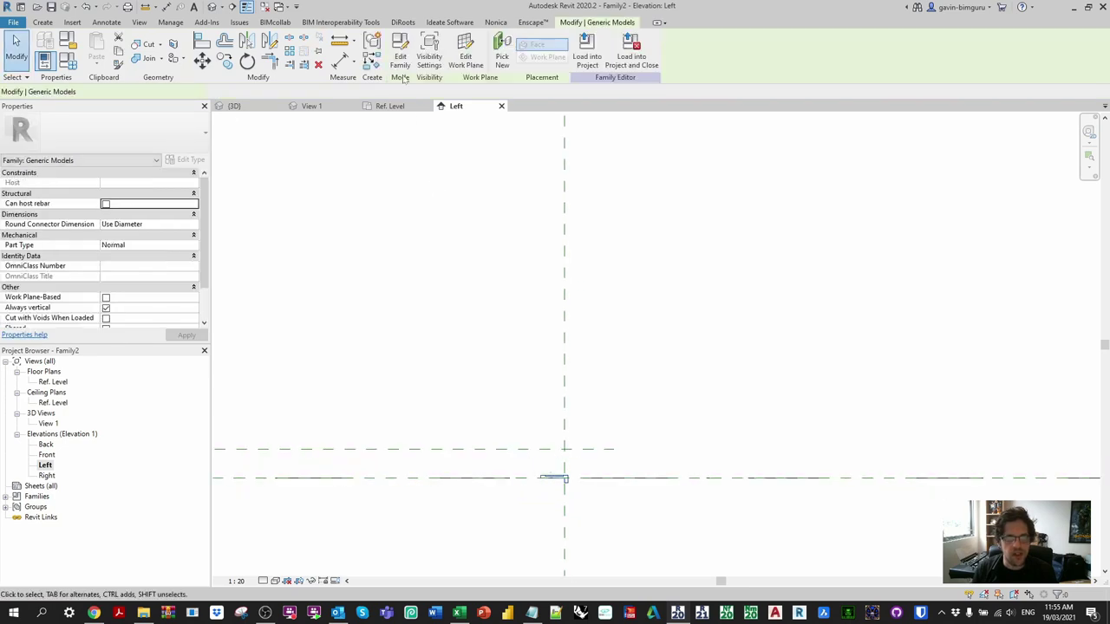
click(466, 54)
click(521, 373)
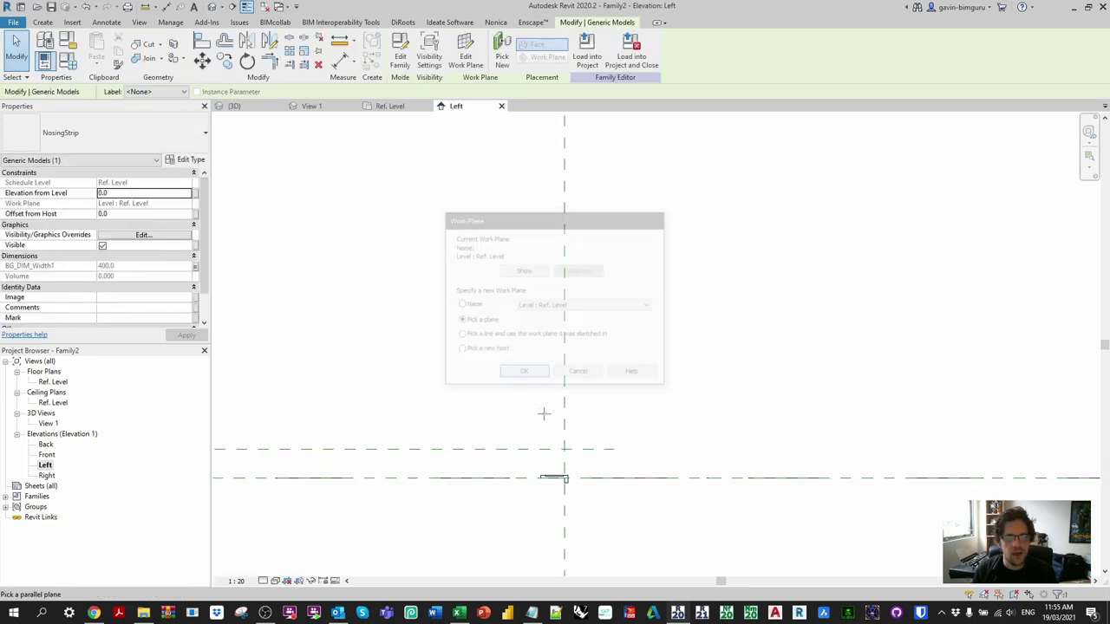
click(546, 448)
- Name the horizontal reference plane hosting the nosing strip First step
click(626, 448)
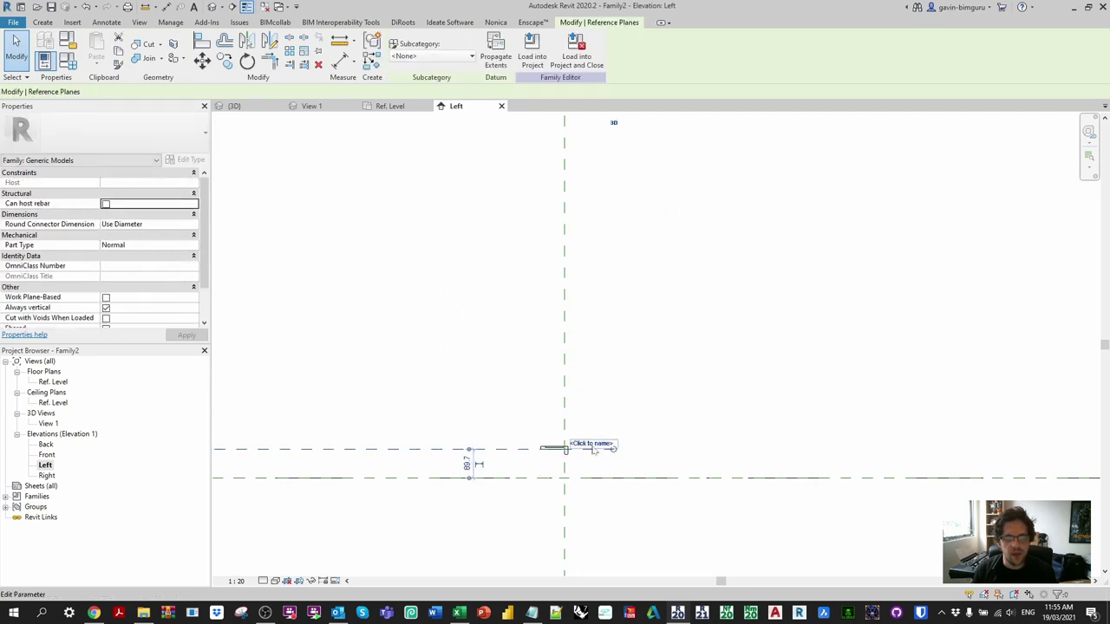
scroll(666, 438, down, 2)
click(157, 222)
text(D)
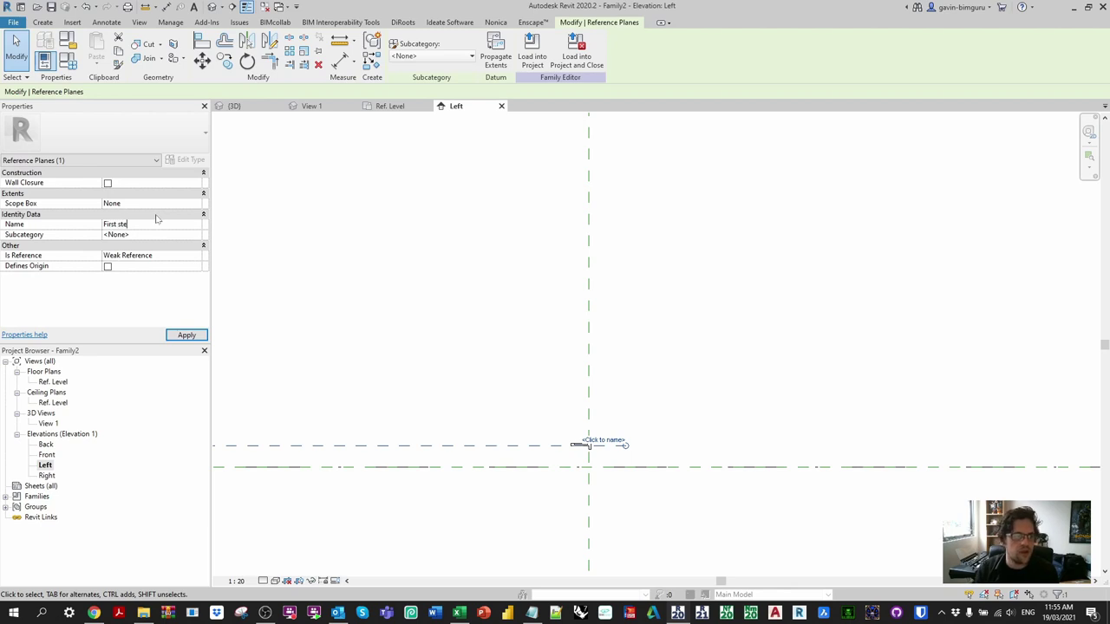
- Add an aligned dimension between Ref. Level and the First step plane, placed in front of the nosing strip
middle_drag(389, 486, 494, 449)
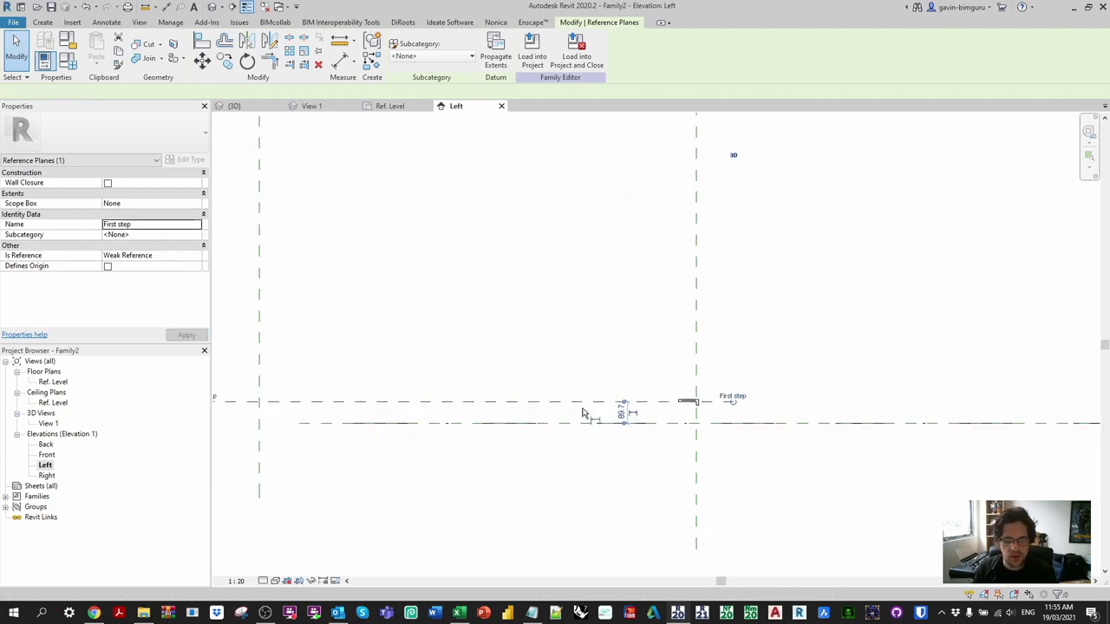
key(d)
key(i)
click(763, 425)
click(783, 414)
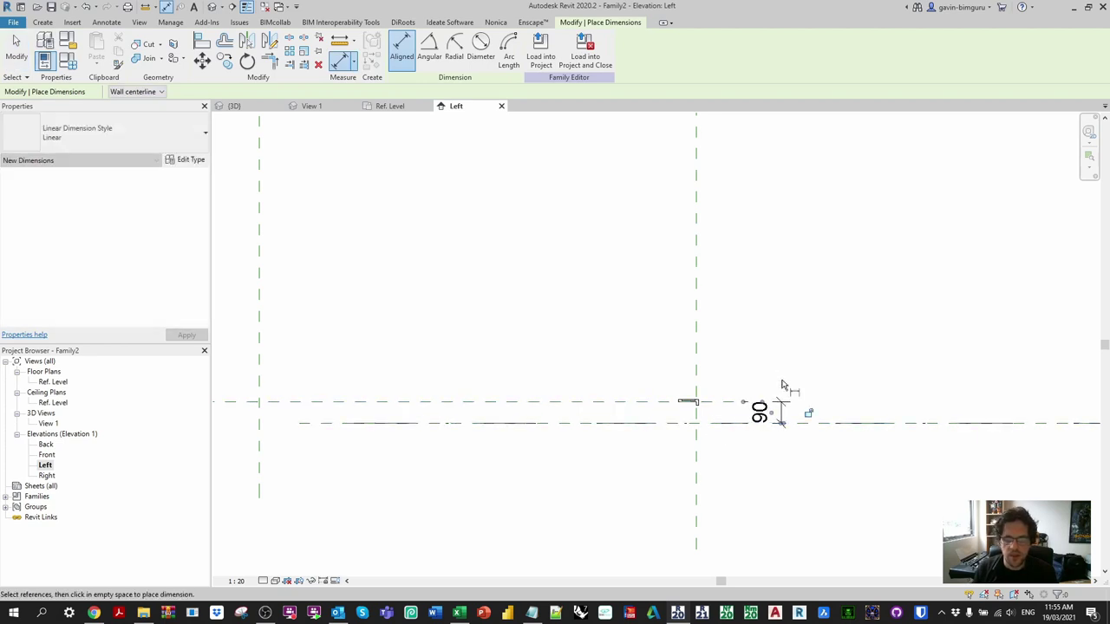
key(Escape)
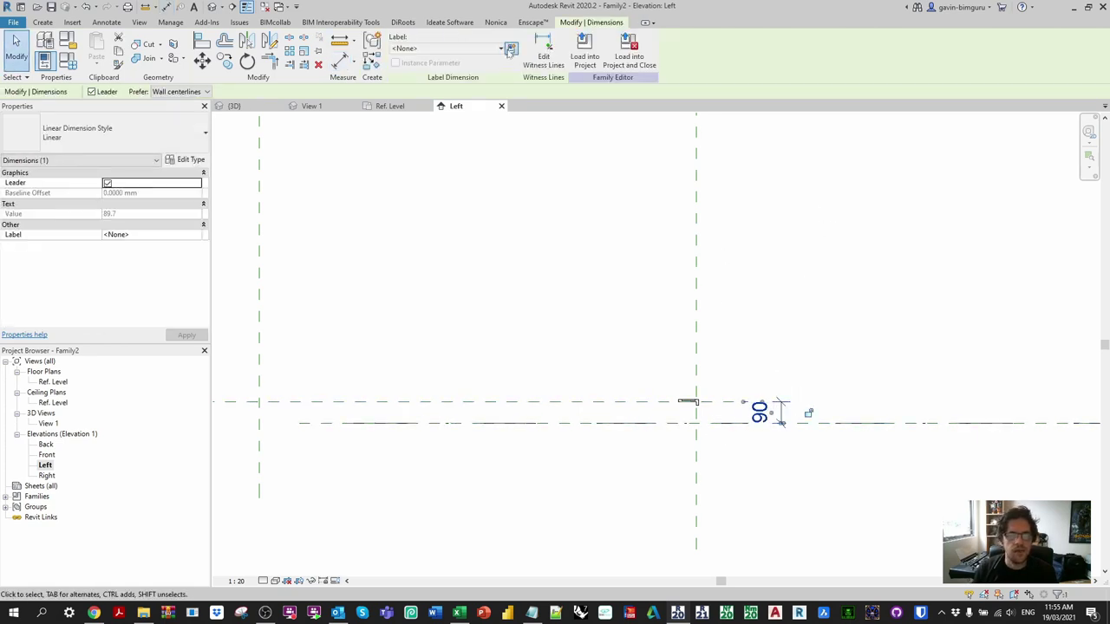
- Label the First step height dimension with a new instance family parameter named Riser height
click(510, 50)
text(Tread height)
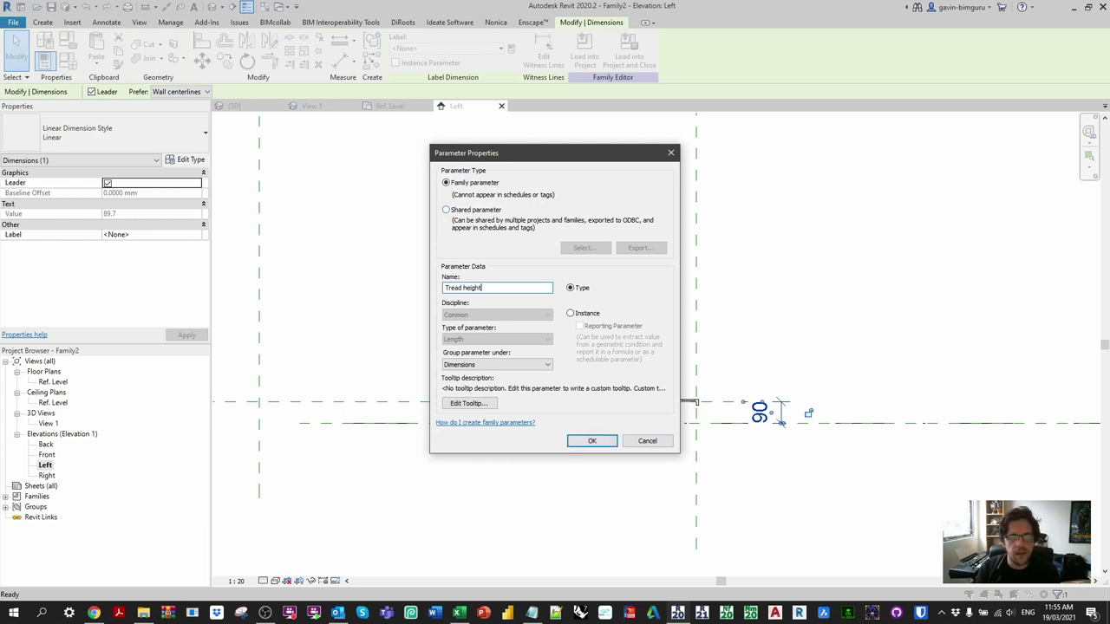
key(ctrl+a)
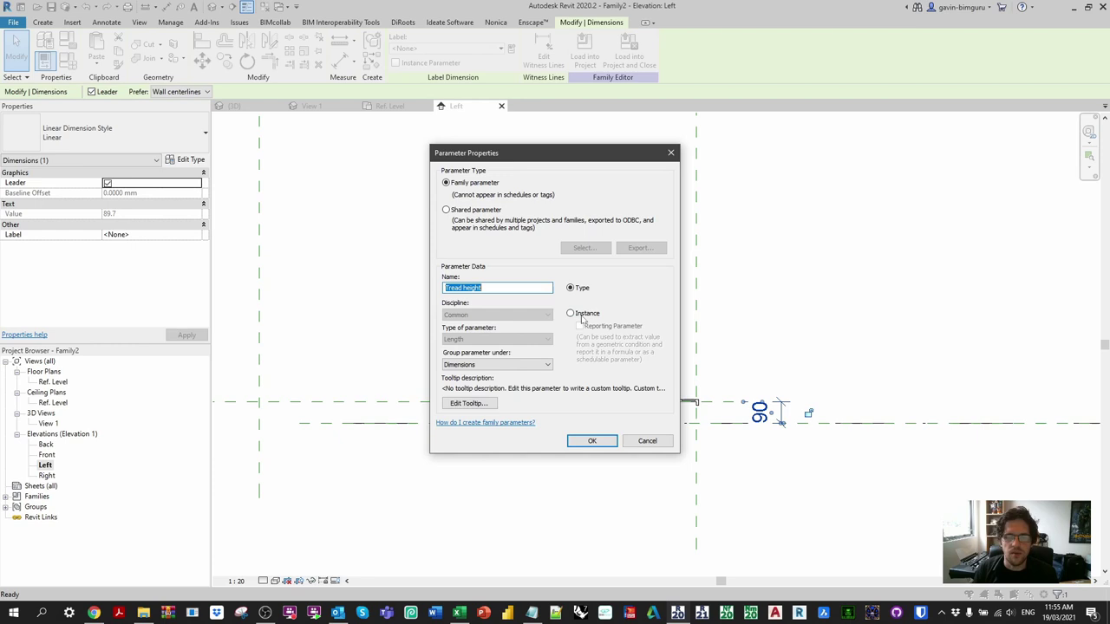
text(Rise)
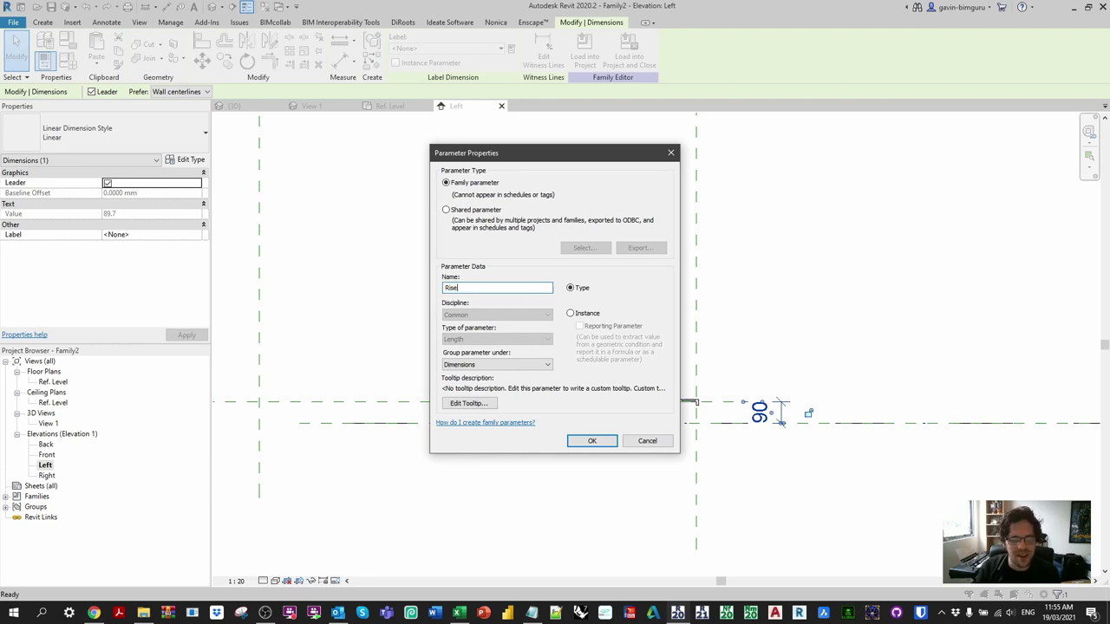
text(r height)
key(ctrl+a)
click(569, 313)
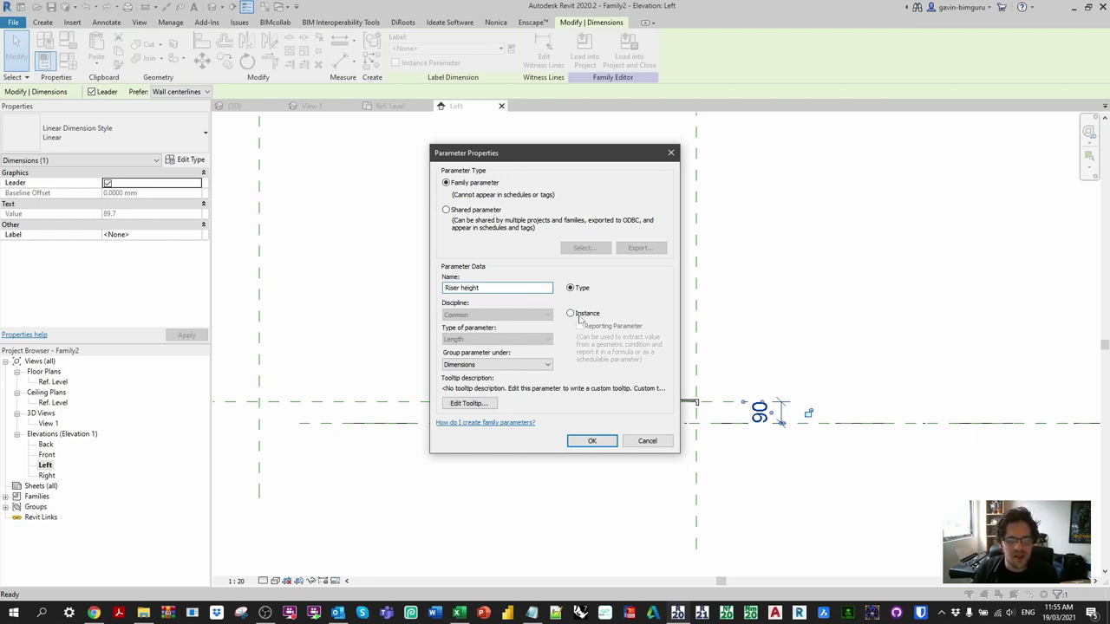
click(592, 441)
key(Escape)
- Copy the First step reference plane 90 mm upwards
click(685, 402)
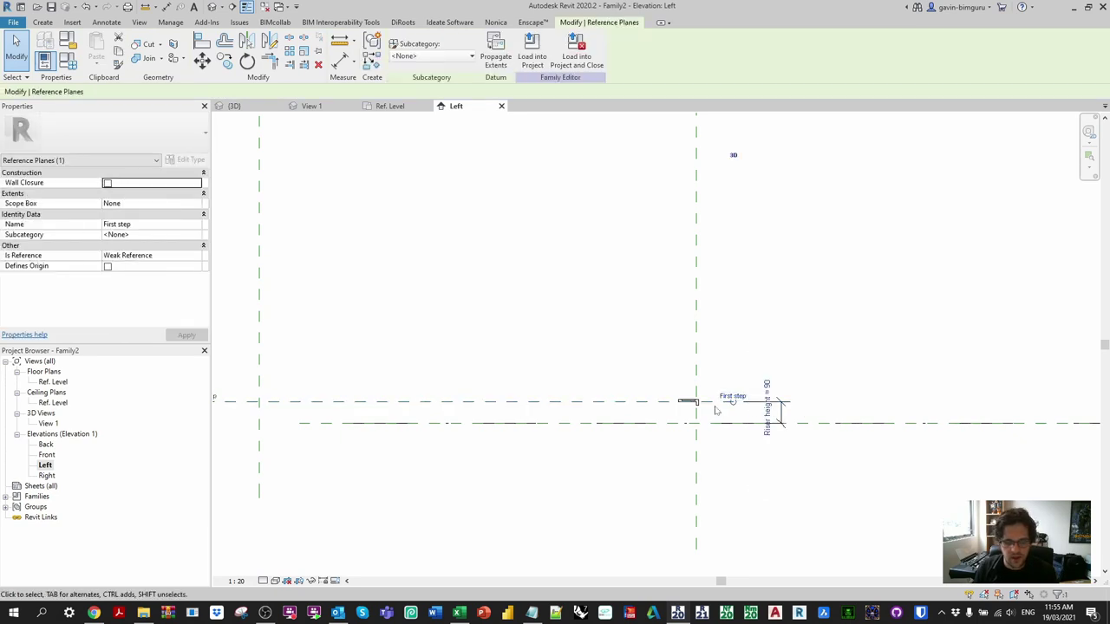
key(c)
key(o)
click(716, 402)
text(90)
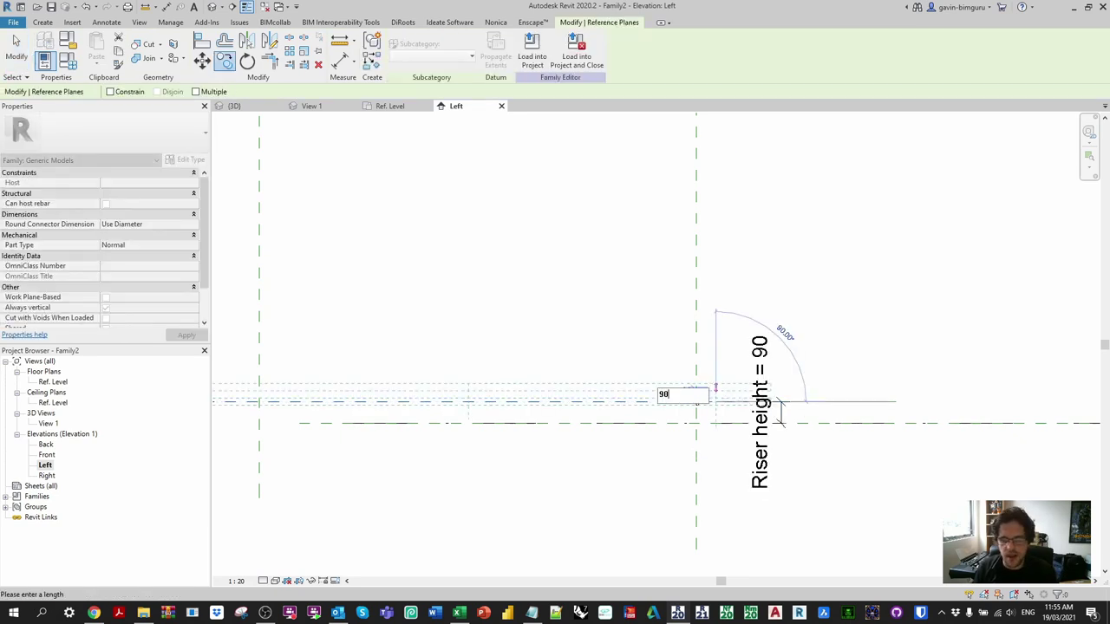
key(Return)
- Dimension the spacing between the First step plane and its copy, and label it with the Riser height parameter
key(d)
key(i)
click(708, 380)
click(704, 402)
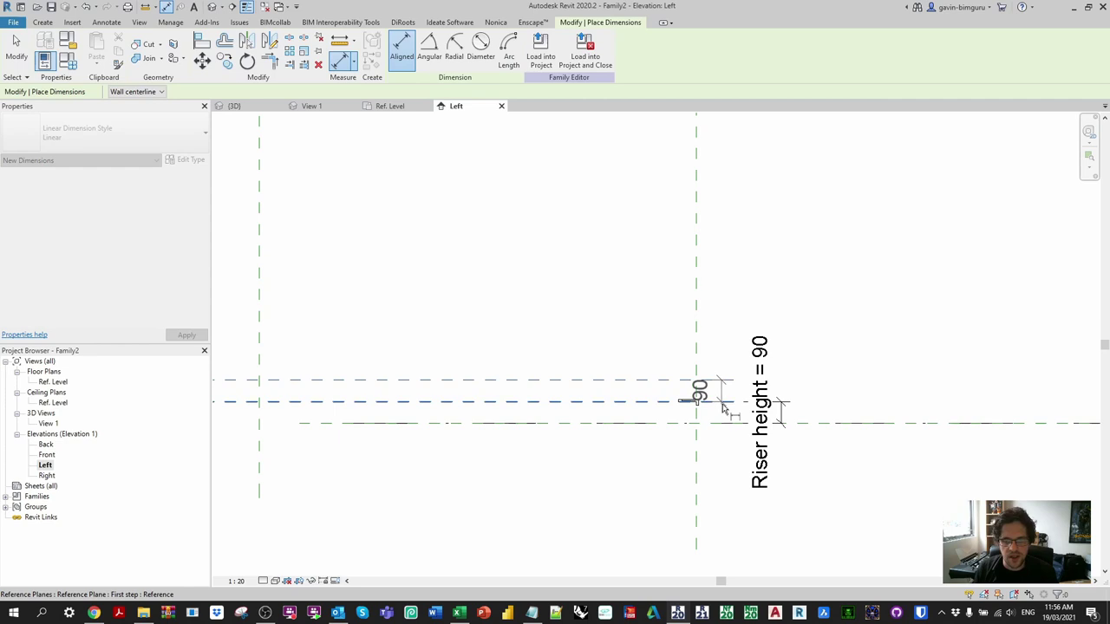
click(826, 393)
key(Escape)
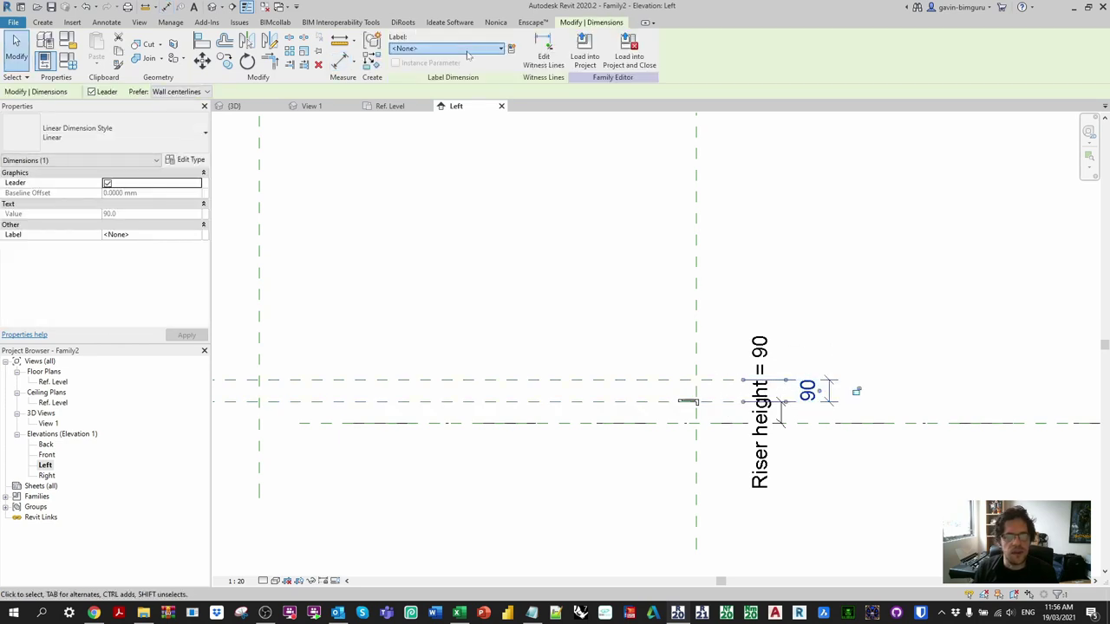
click(469, 48)
click(418, 127)
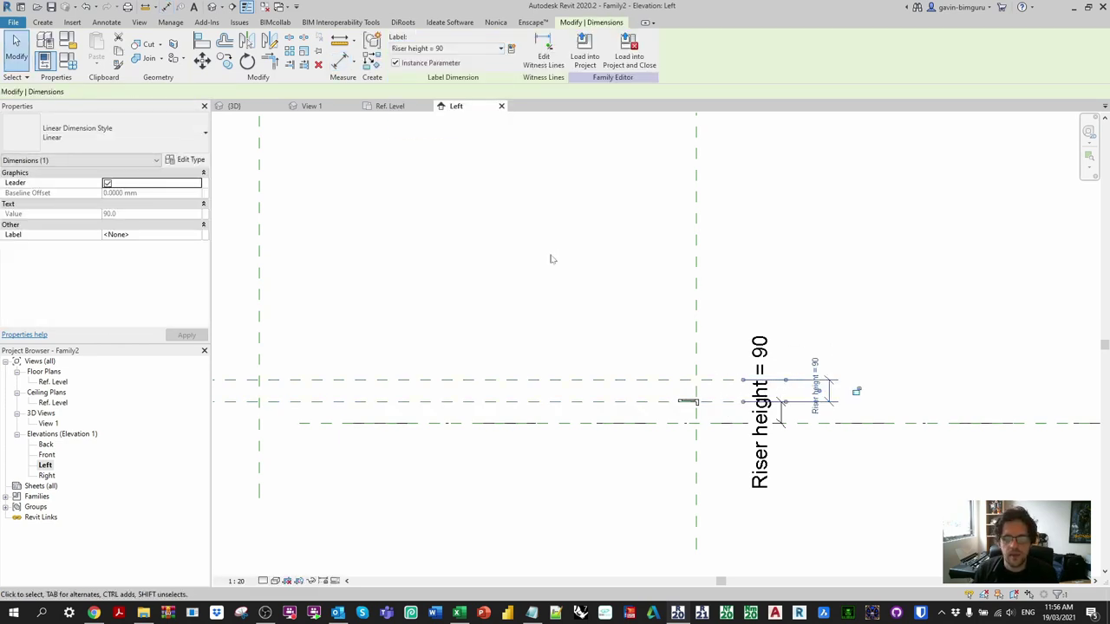
- Change the Is Reference setting of both the First step plane and its copy one riser above
key(Escape)
click(613, 402)
ctrl+click(613, 380)
click(152, 255)
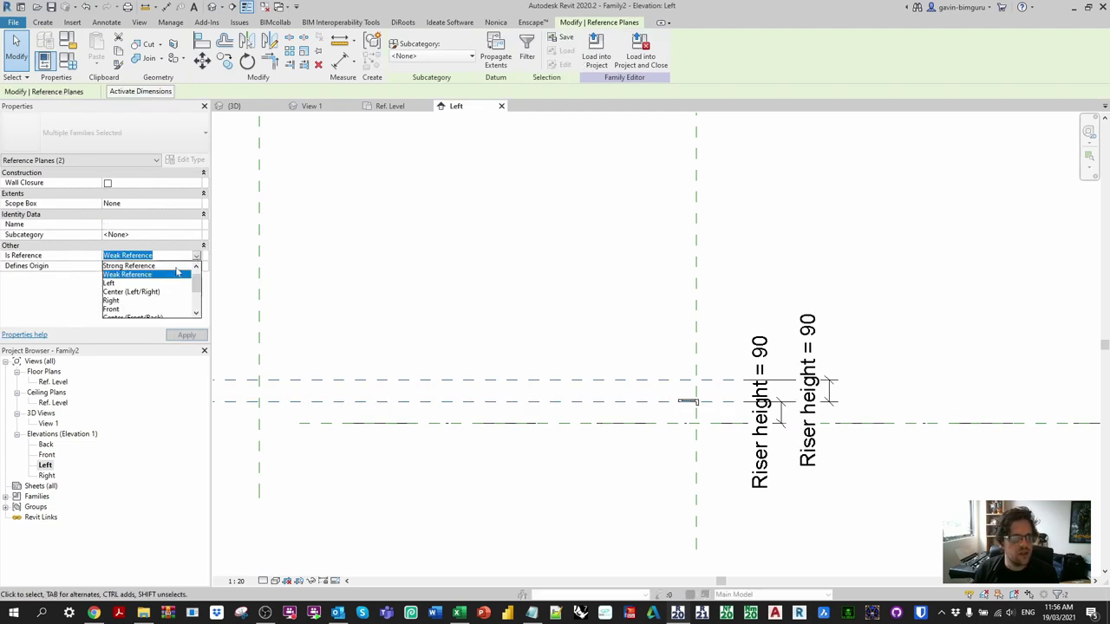
click(130, 261)
key(Escape)
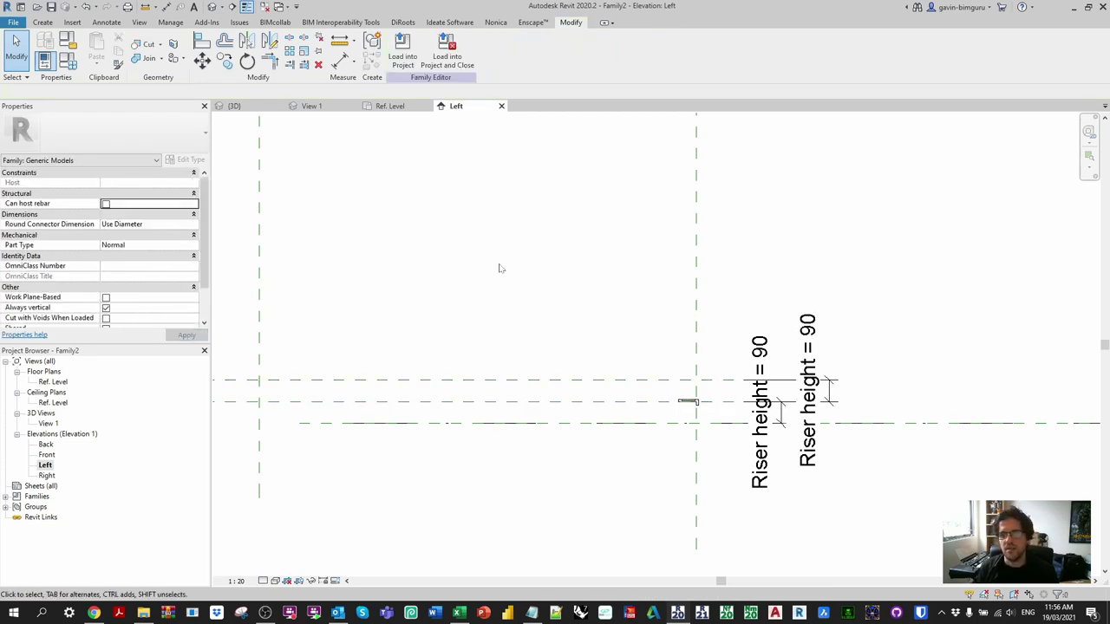
- Copy the upper riser-height reference plane about 1400 mm upwards to mark the overall height
scroll(541, 256, down, 3)
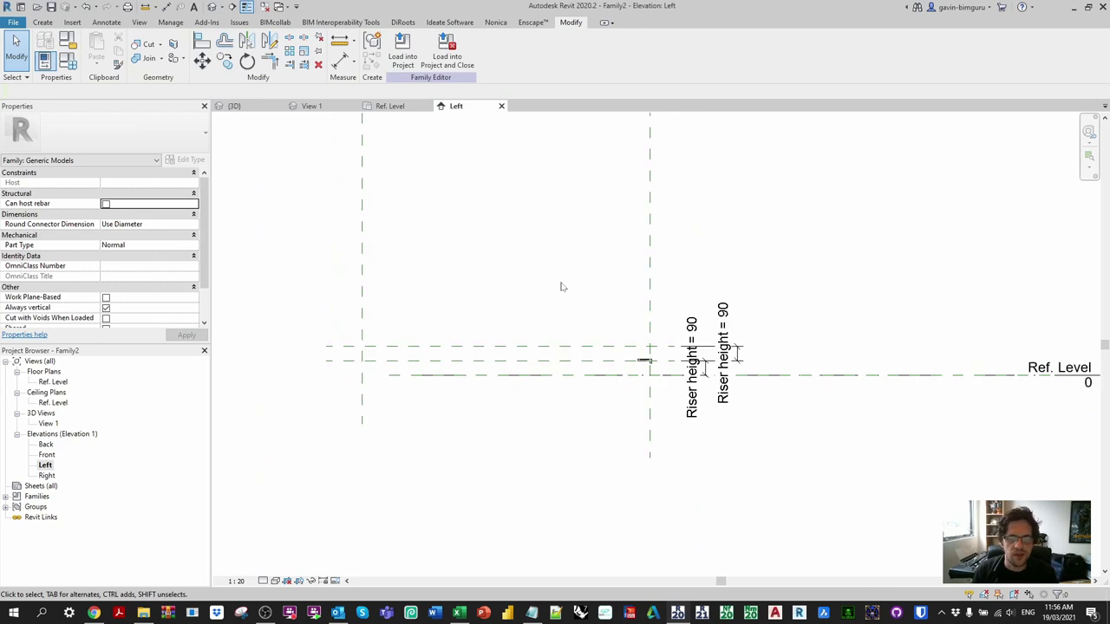
click(488, 350)
scroll(488, 349, down, 1)
key(r)
key(o)
click(488, 177)
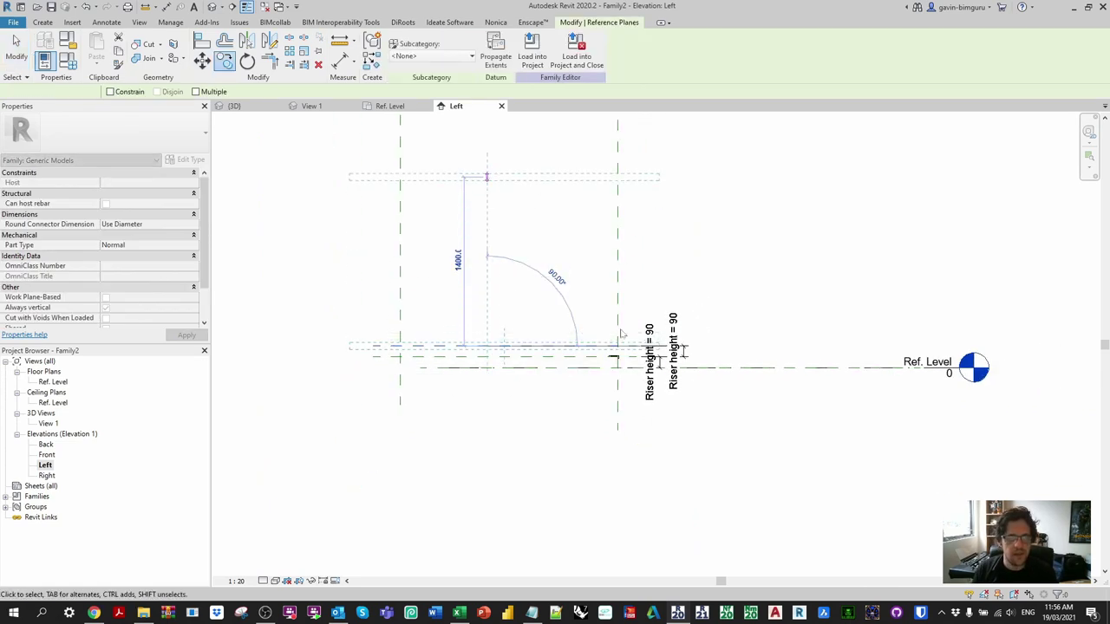
key(Escape)
- Add an aligned dimension between the new top plane and Ref. Level, placed in front of the riser height dimensions
key(d)
key(i)
click(516, 177)
click(615, 367)
click(729, 252)
key(Escape)
- Label the overall height dimension with the shared parameter BG_DIM_Height1 from DIM - Dimensions (General), as an instance parameter
click(727, 267)
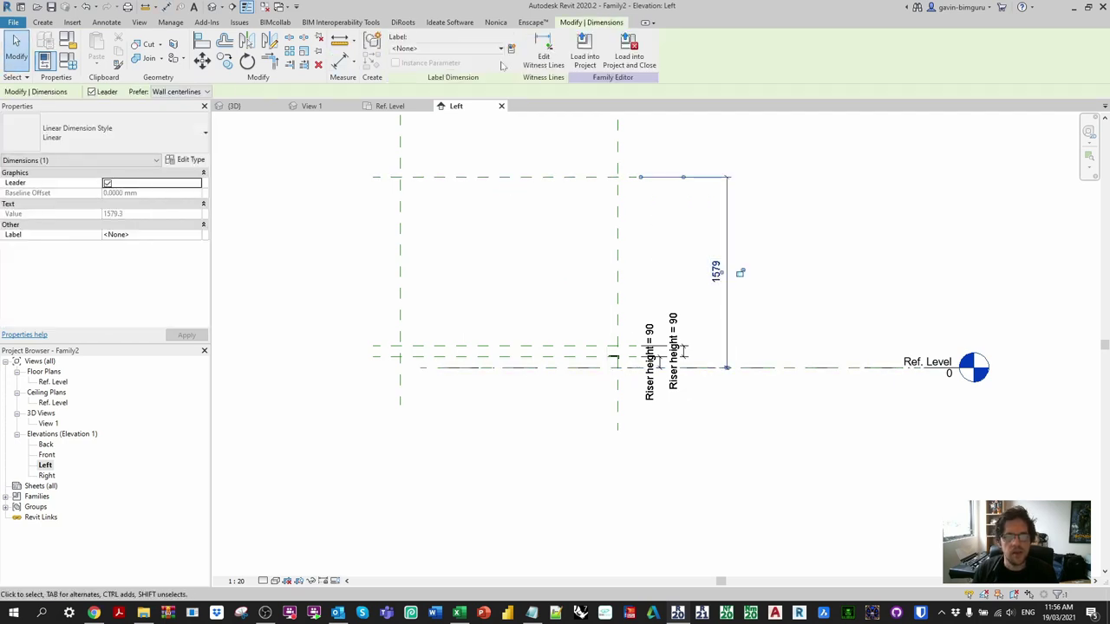
click(511, 48)
click(476, 211)
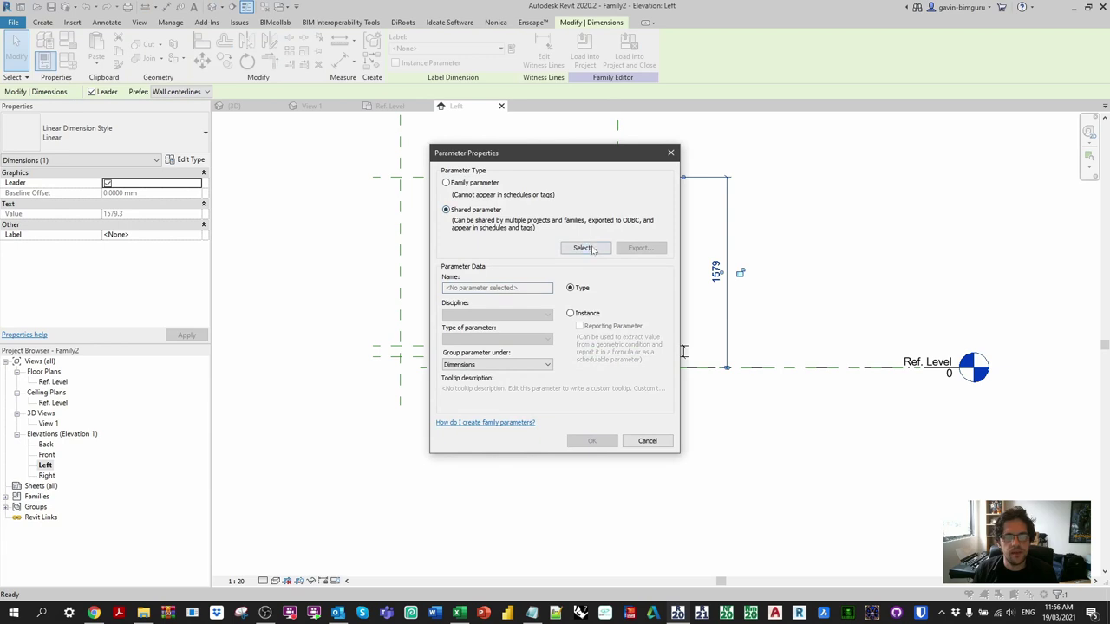
click(581, 249)
click(578, 243)
scroll(555, 286, up, 3)
click(520, 296)
scroll(529, 321, down, 5)
click(509, 344)
click(514, 336)
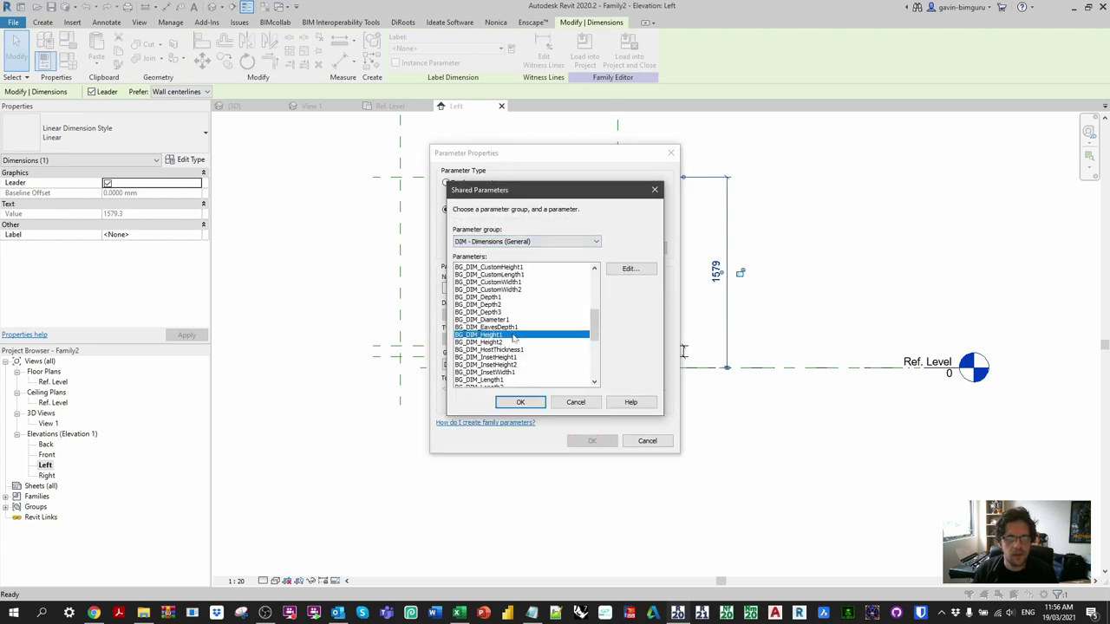
click(524, 402)
click(570, 313)
click(592, 441)
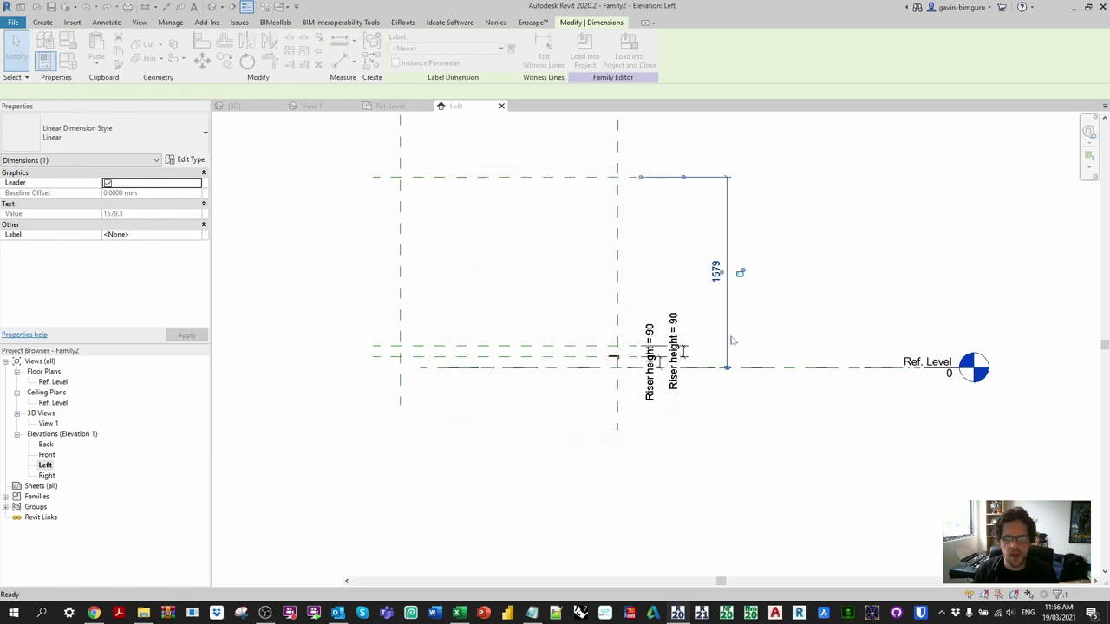
scroll(476, 52, up, 2)
click(475, 50)
click(441, 101)
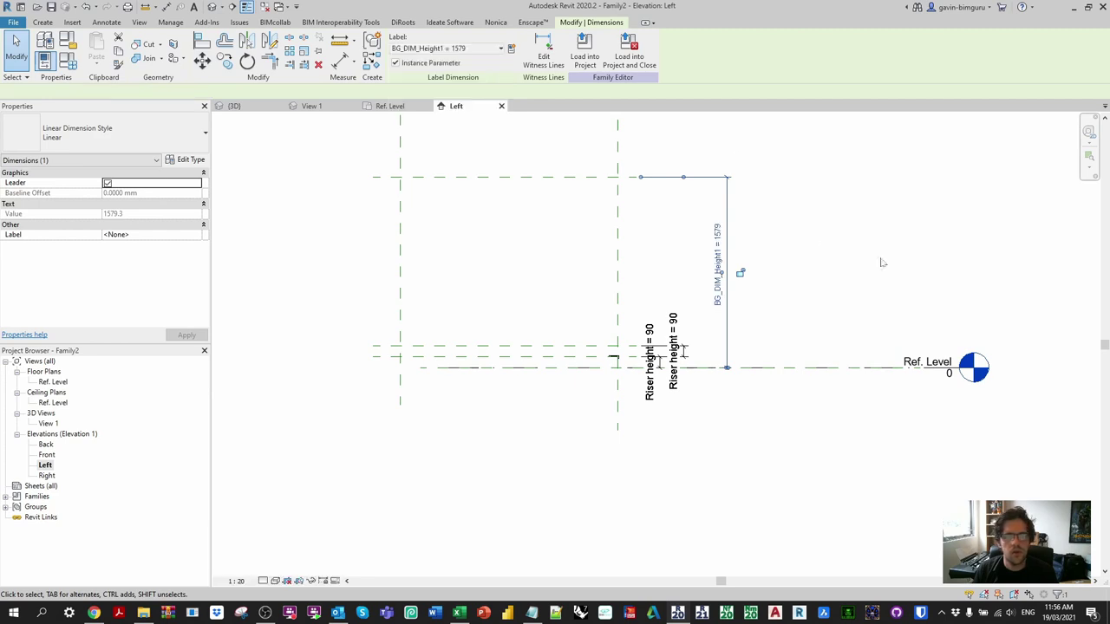
click(798, 217)
click(590, 179)
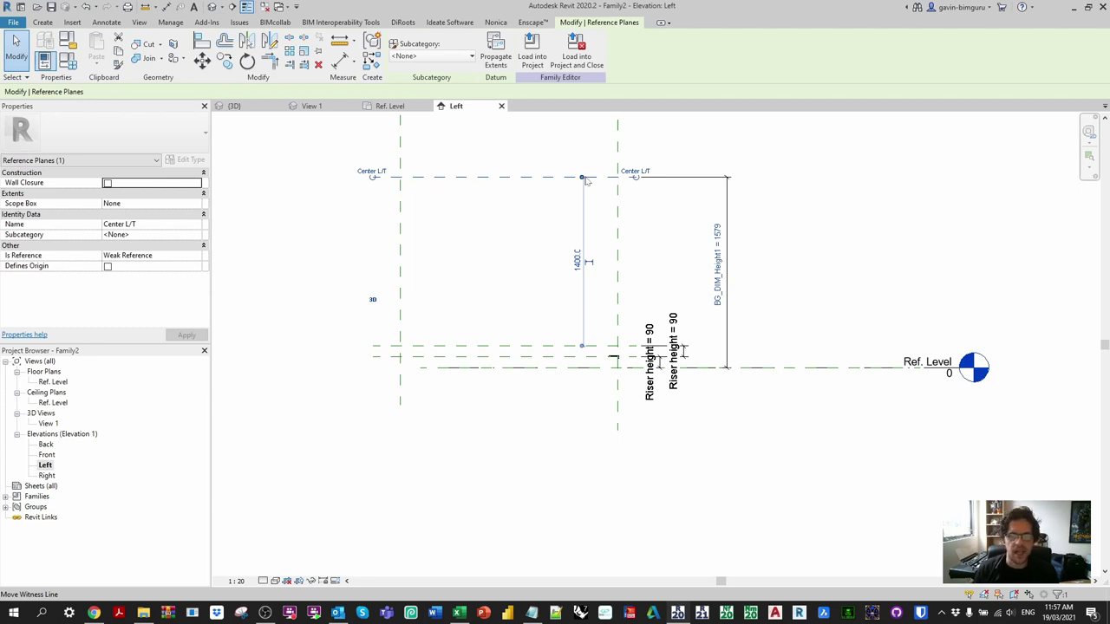
click(635, 242)
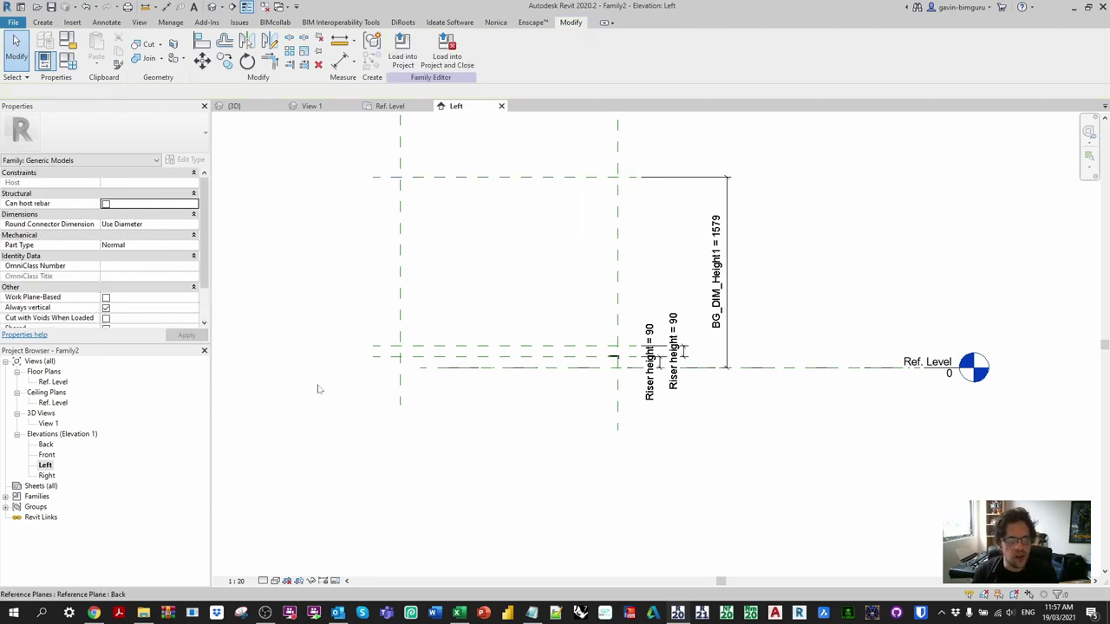
- In the Ref. Level floor plan, add a short reference plane parallel to the Front plane, about 140 mm behind it
double_click(56, 383)
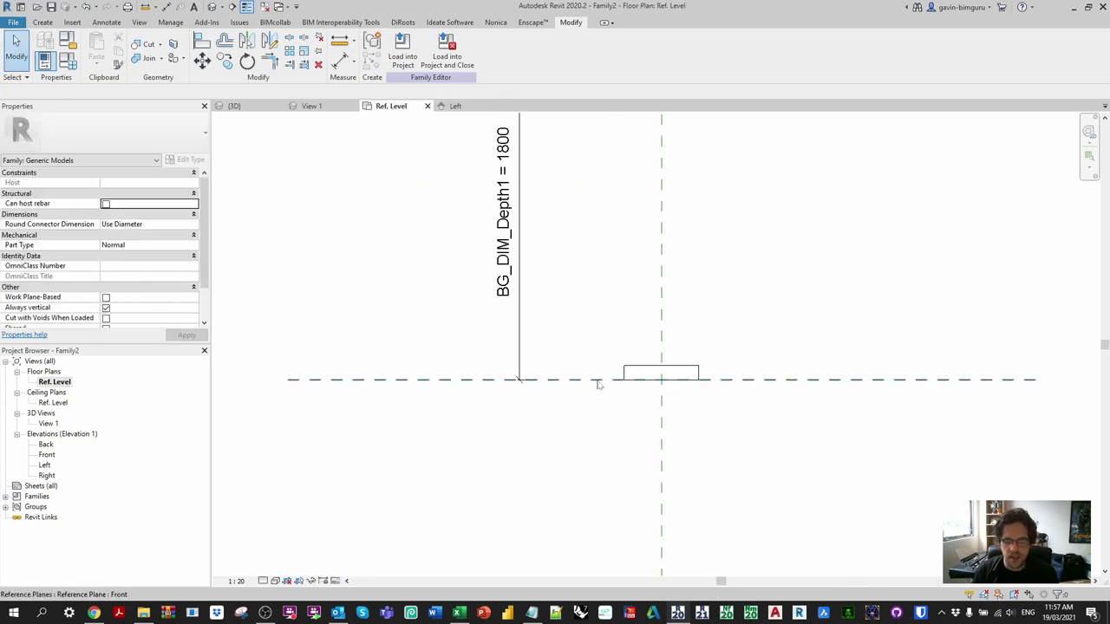
click(599, 382)
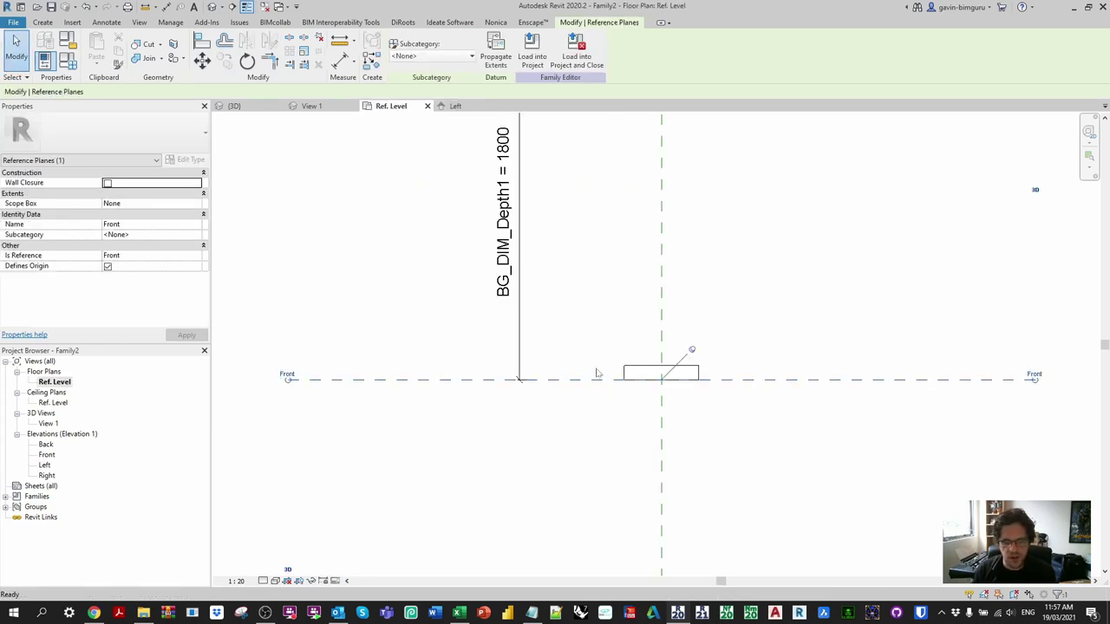
click(591, 365)
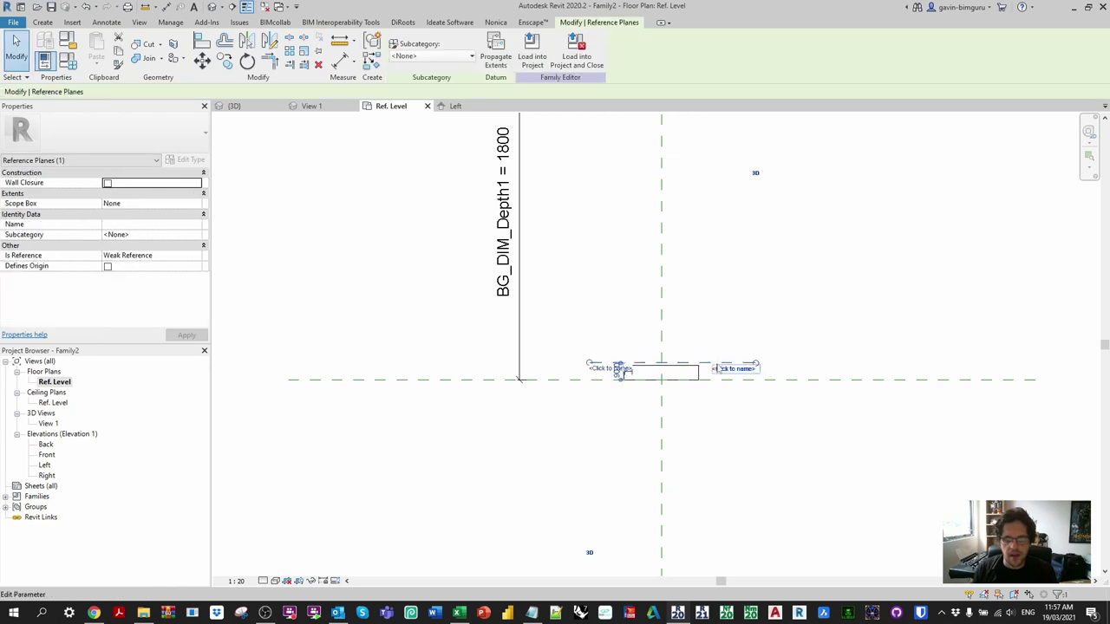
drag(716, 366, 713, 351)
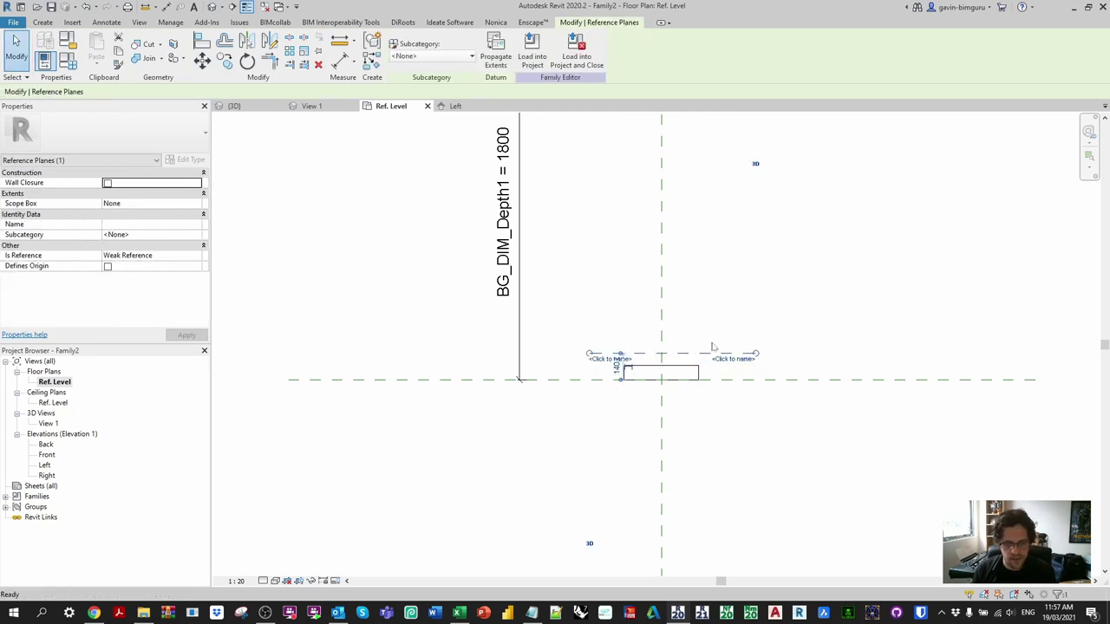
- Dimension the distance between the new reference plane and the Front plane, placing the dimension beside the BG_DIM_Depth1 dimension
key(d)
key(i)
click(736, 354)
click(736, 379)
click(546, 366)
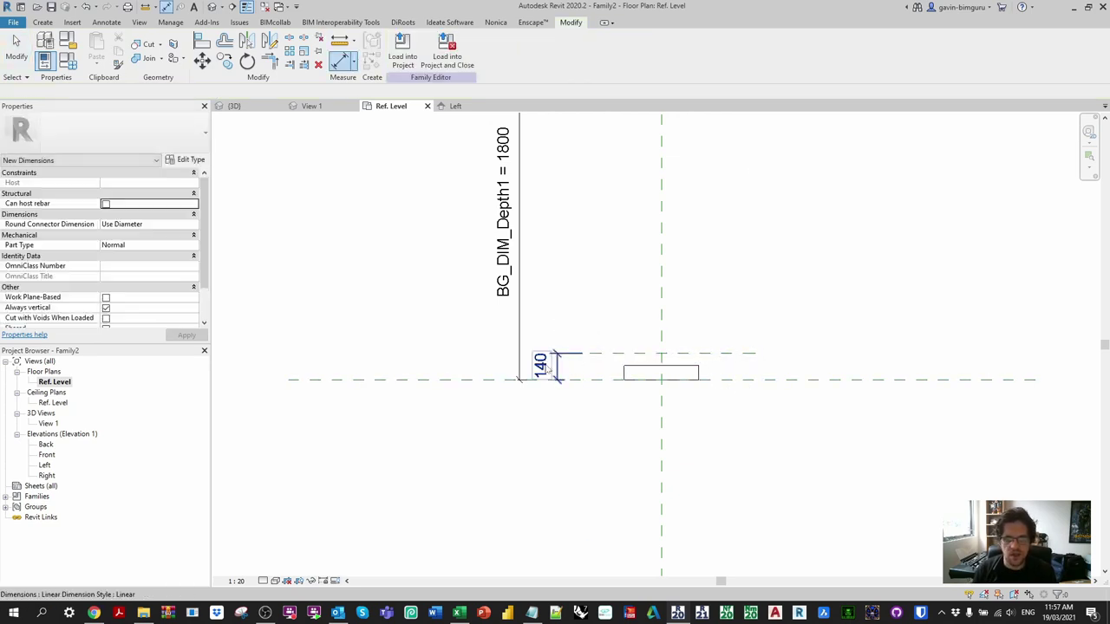
key(Escape)
- Label the dimension between the Front plane and the plane behind it with a new instance family parameter named Tread depth
click(513, 48)
text(Trea)
key(ctrl+a)
click(585, 314)
click(593, 440)
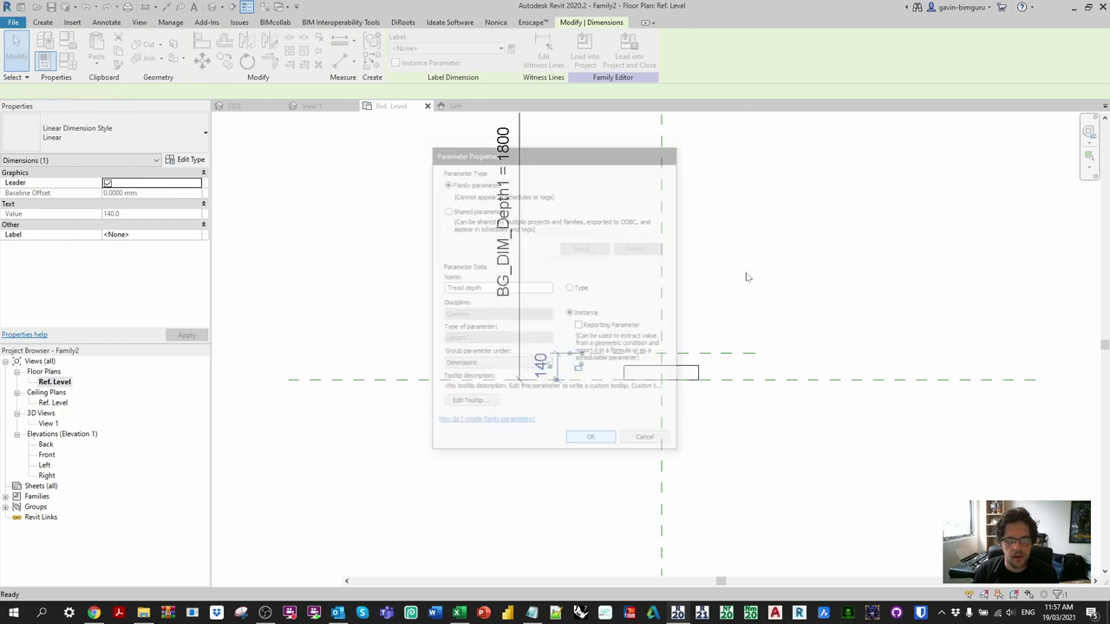
click(785, 273)
- Open the Left elevation at the nosing strip on the First step plane
double_click(45, 466)
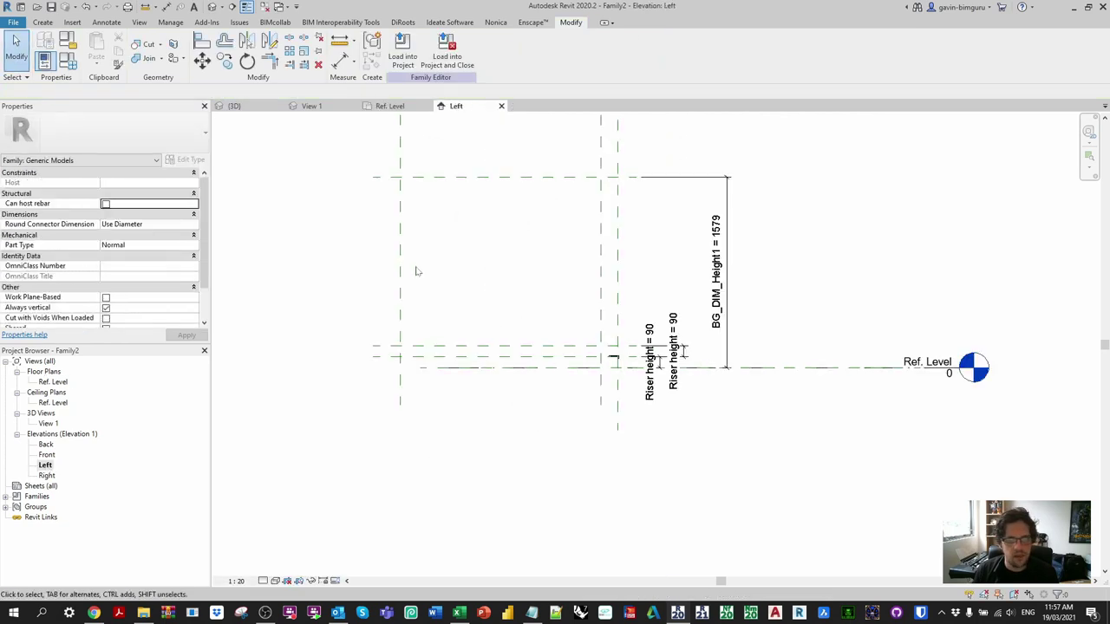
scroll(615, 356, up, 4)
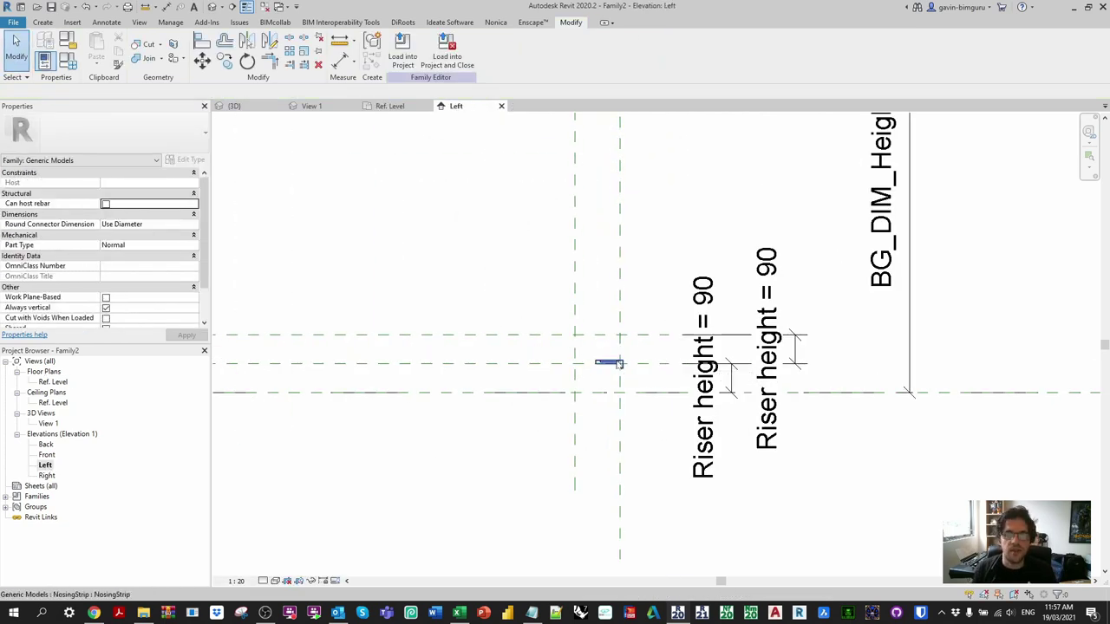
- Array the nosing strip as an associated group of 2, placing the second strip above and behind the first
click(619, 364)
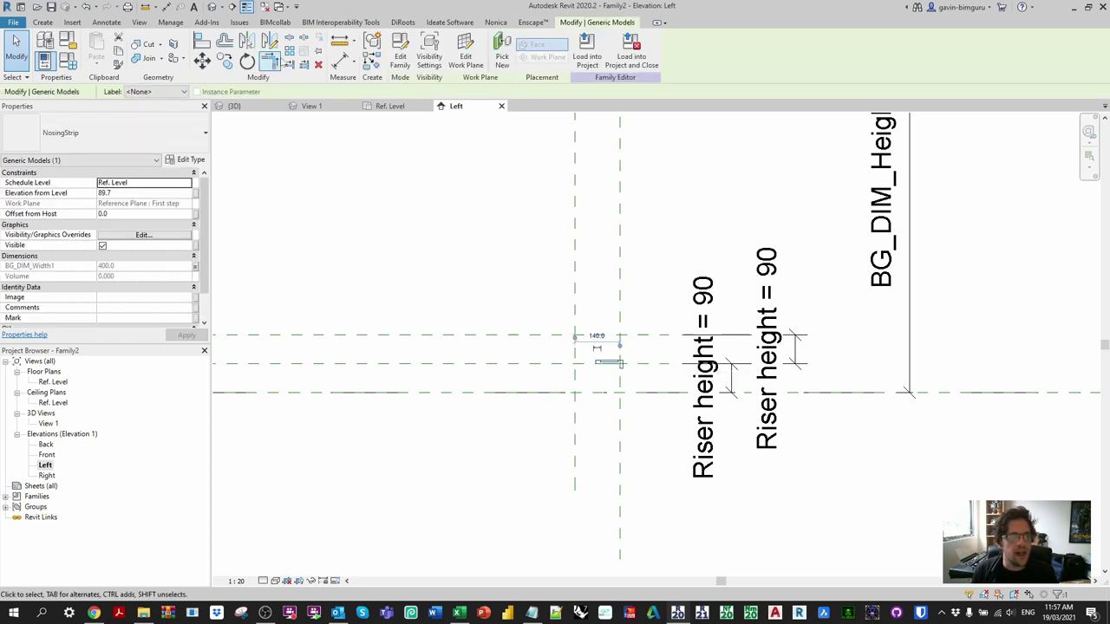
click(290, 51)
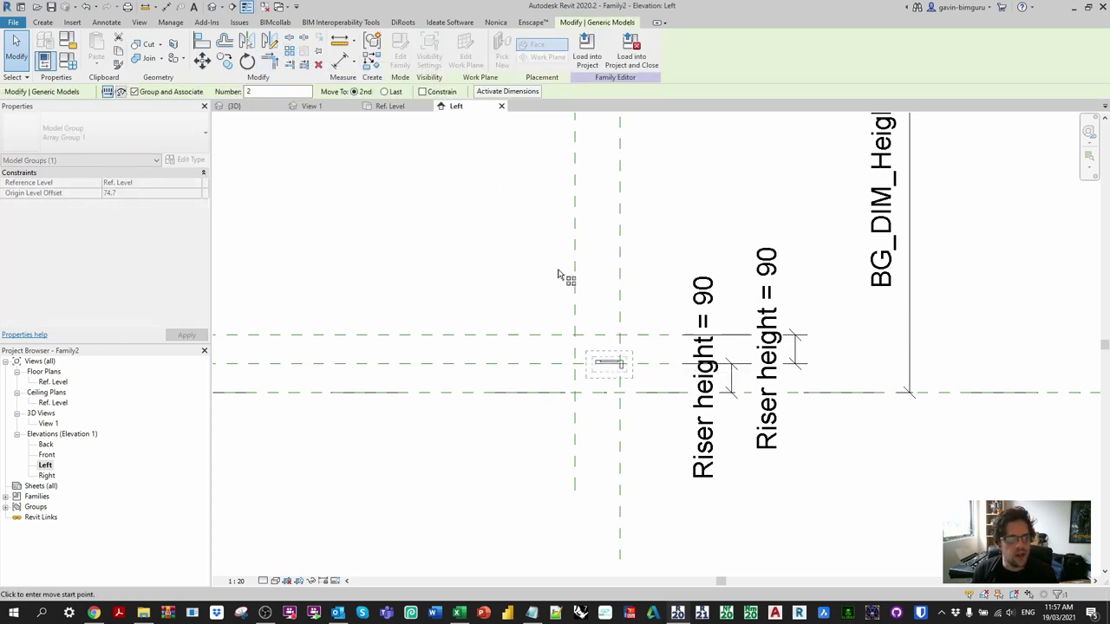
click(619, 359)
click(532, 262)
key(Return)
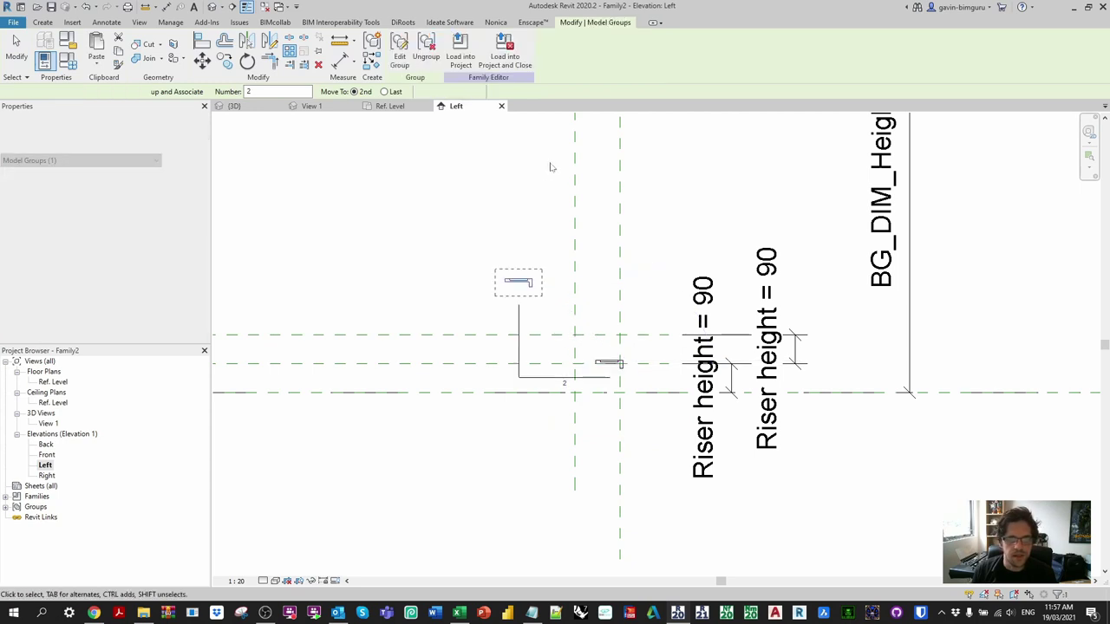
- Label the strip array's count with a new instance family parameter named "Strip count"
click(546, 290)
click(516, 281)
click(520, 353)
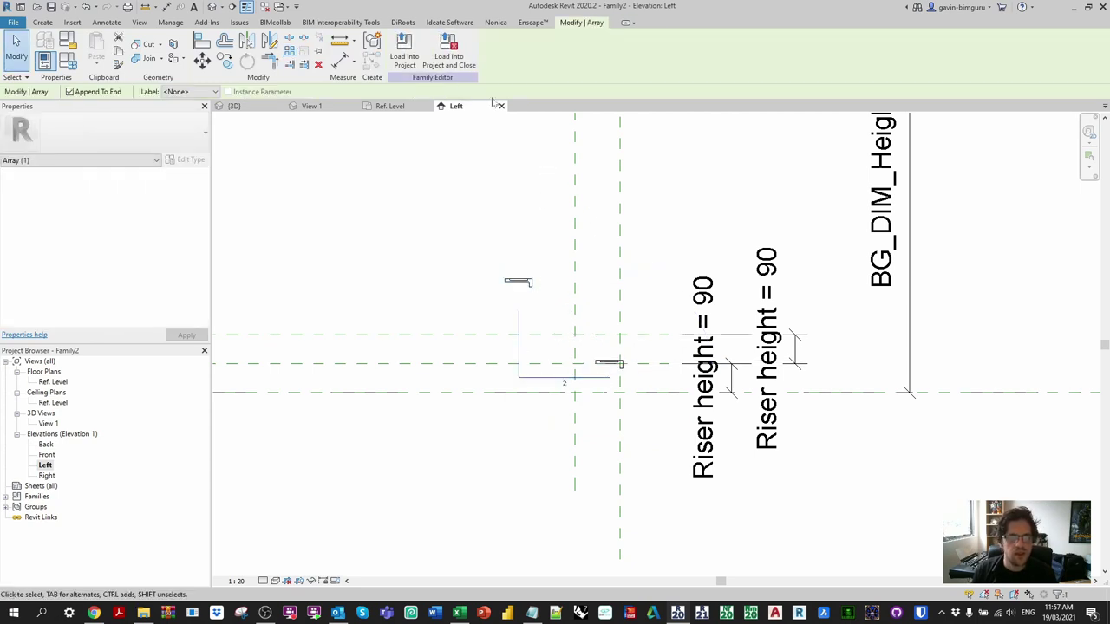
click(199, 91)
click(204, 113)
text(Tr)
text(Strip count)
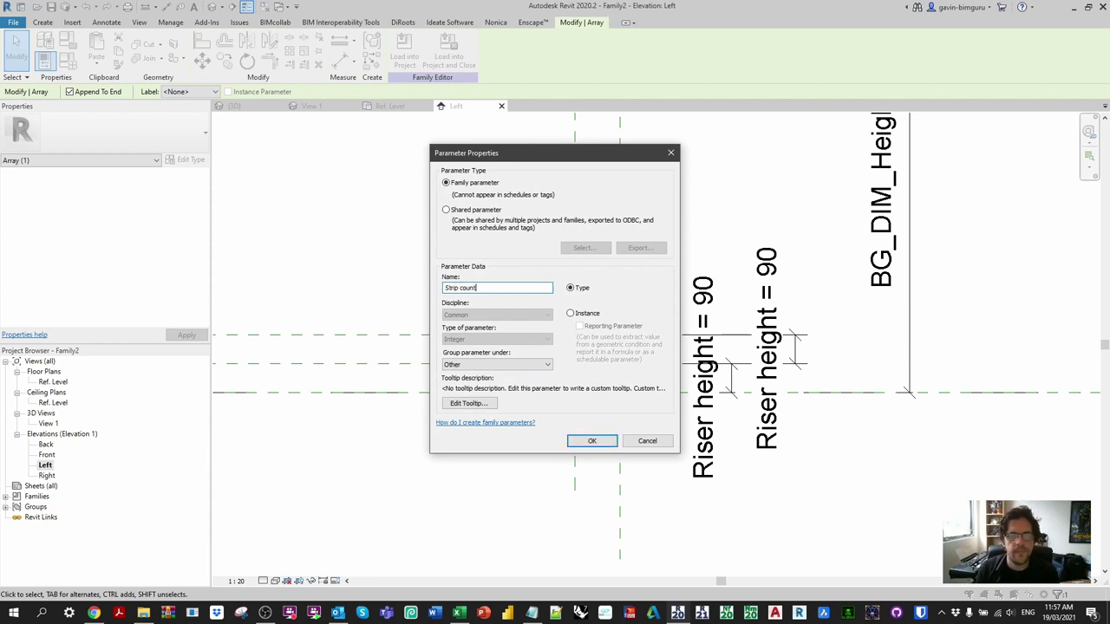
key(End)
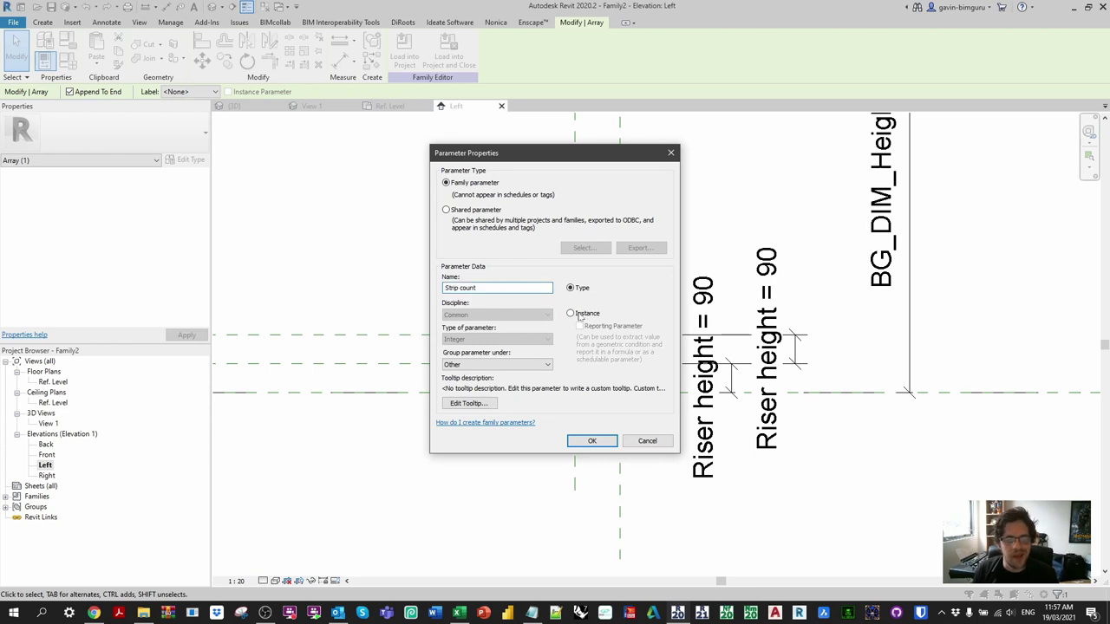
click(592, 441)
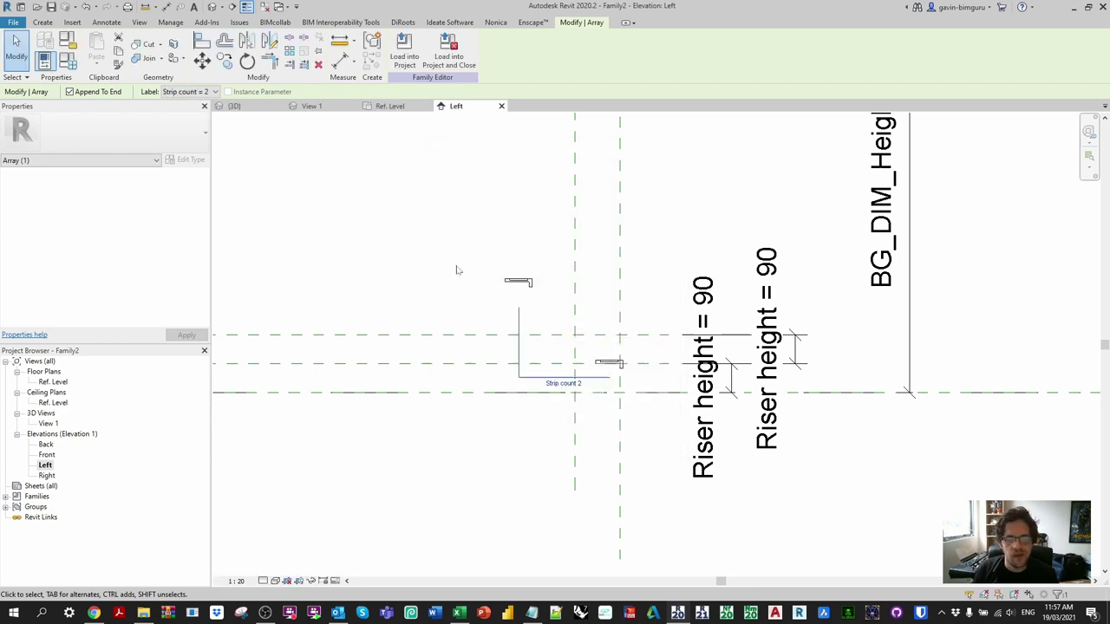
- Align the first nosing strip to the lowest step's horizontal and front vertical reference planes and lock it
click(610, 364)
key(a)
key(l)
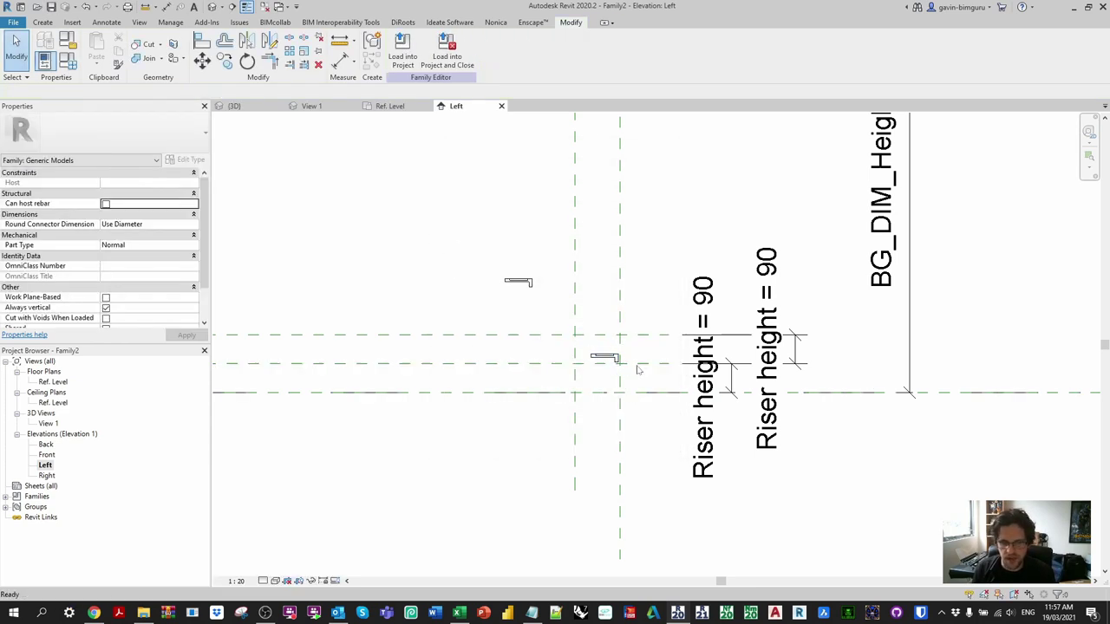
click(596, 363)
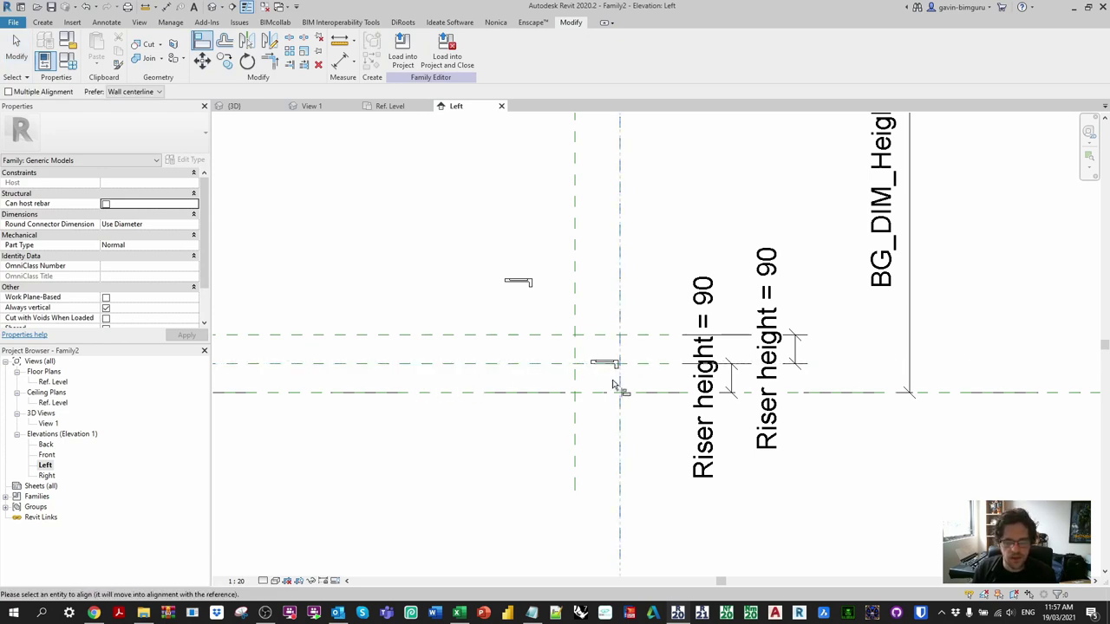
- Align the second nosing strip to the second riser's horizontal plane and the next vertical tread plane, locking both alignments
click(598, 334)
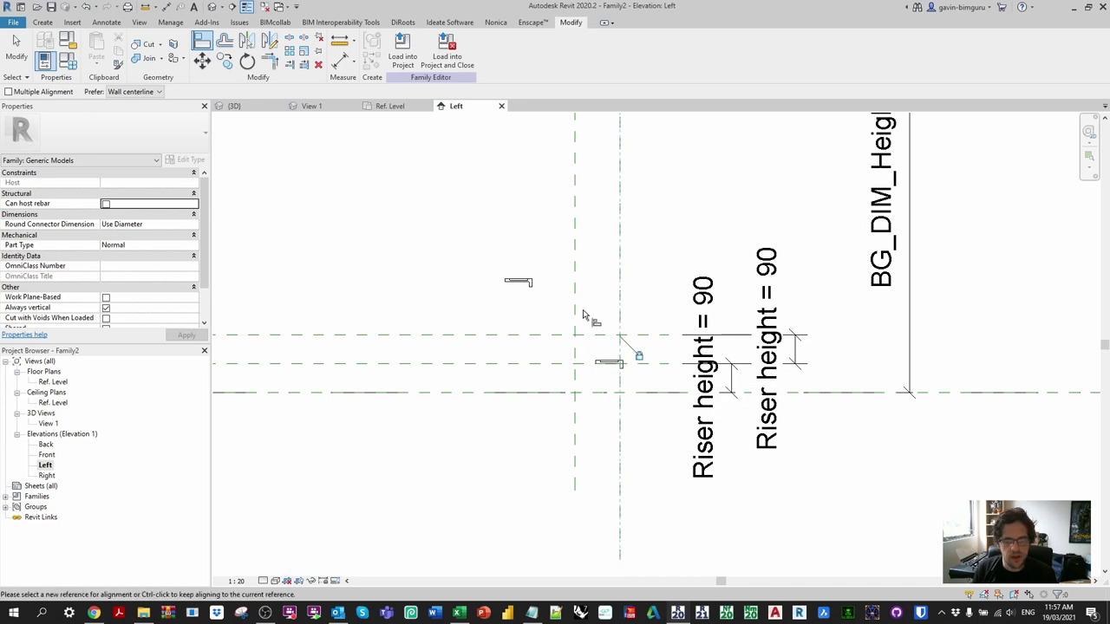
click(522, 284)
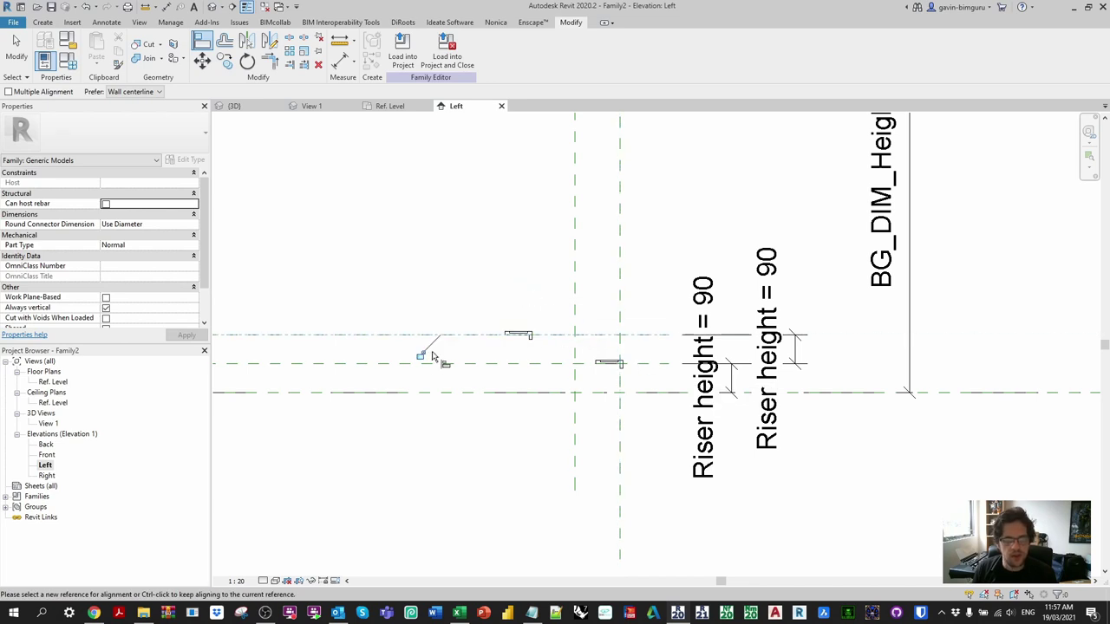
click(529, 337)
click(531, 336)
- Set the family's Strip count parameter to 12 and leave the Align command
scroll(657, 367, down, 4)
click(67, 59)
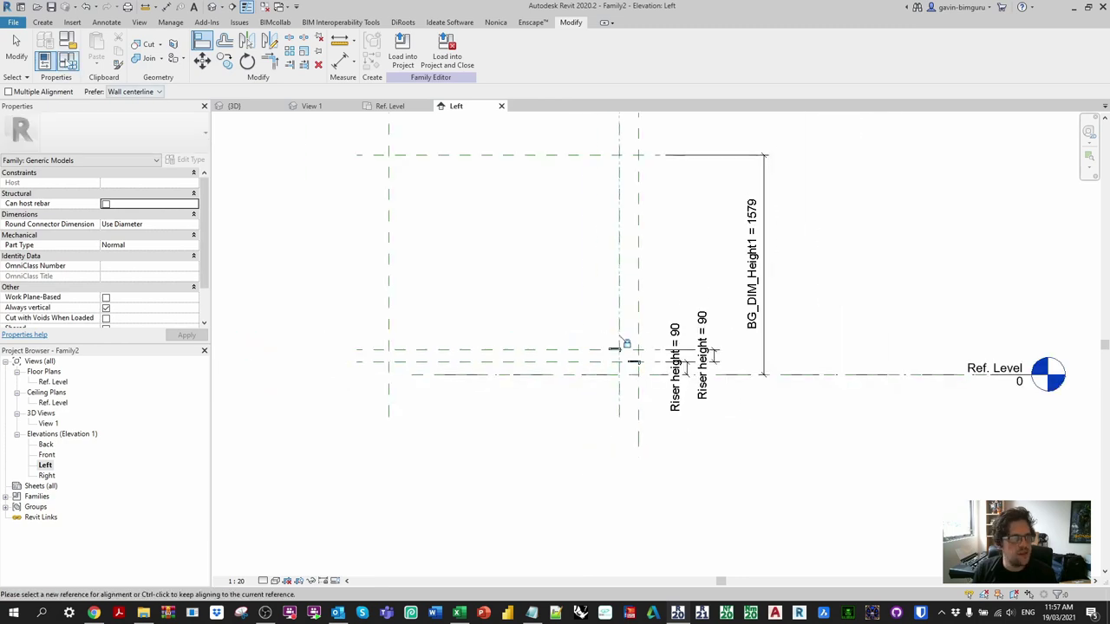
click(599, 195)
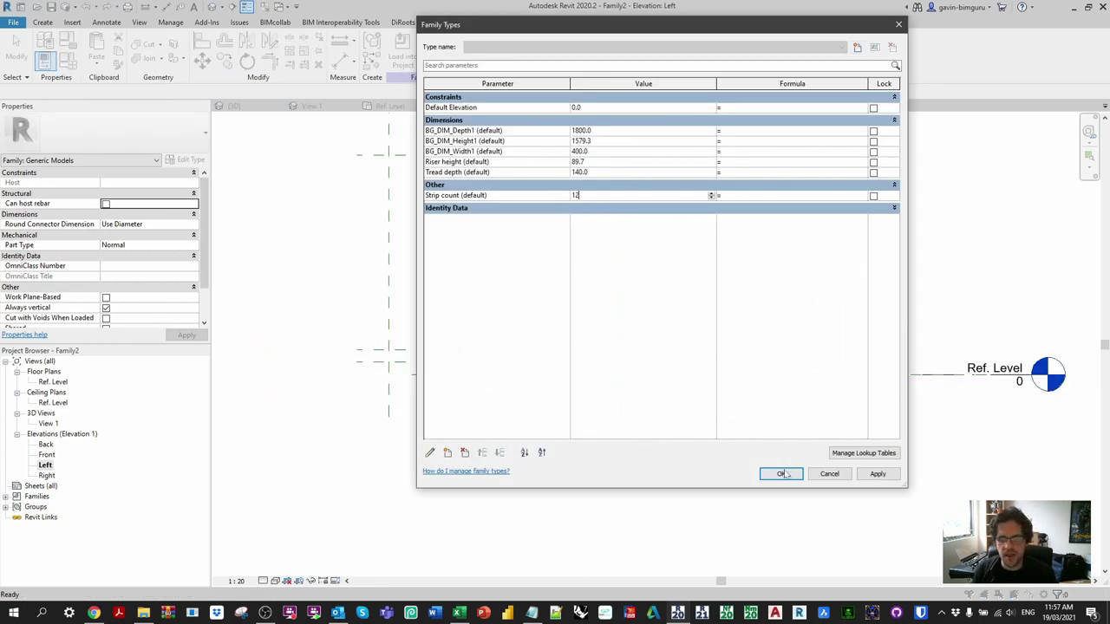
click(780, 474)
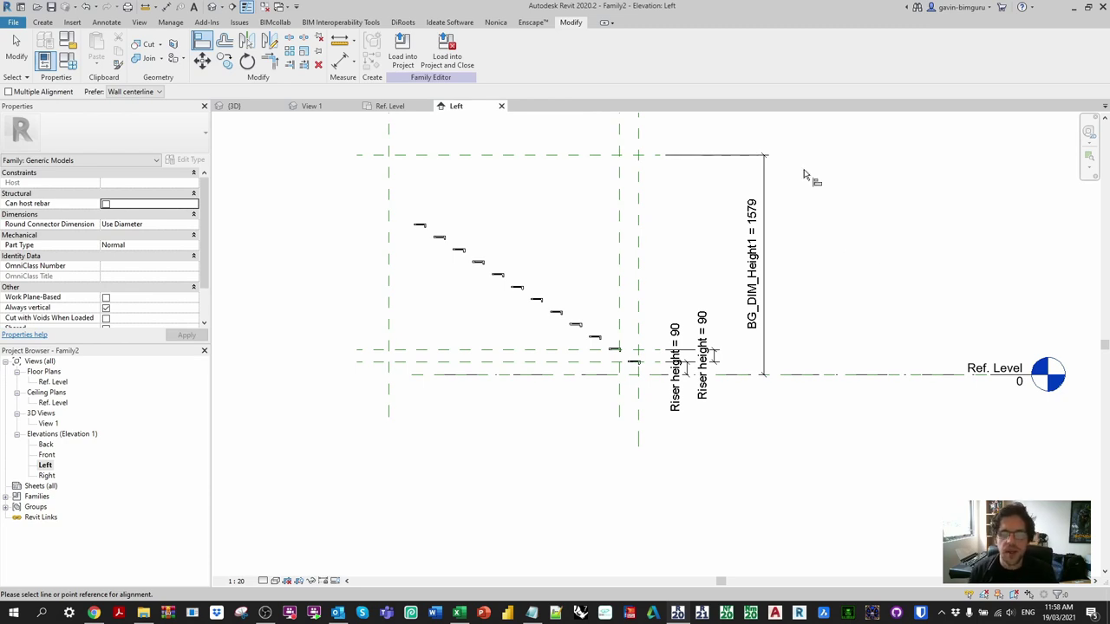
key(Escape)
- Give the Riser height parameter the formula BG_DIM_Height1 / Strip count and apply it to the family
scroll(704, 332, up, 2)
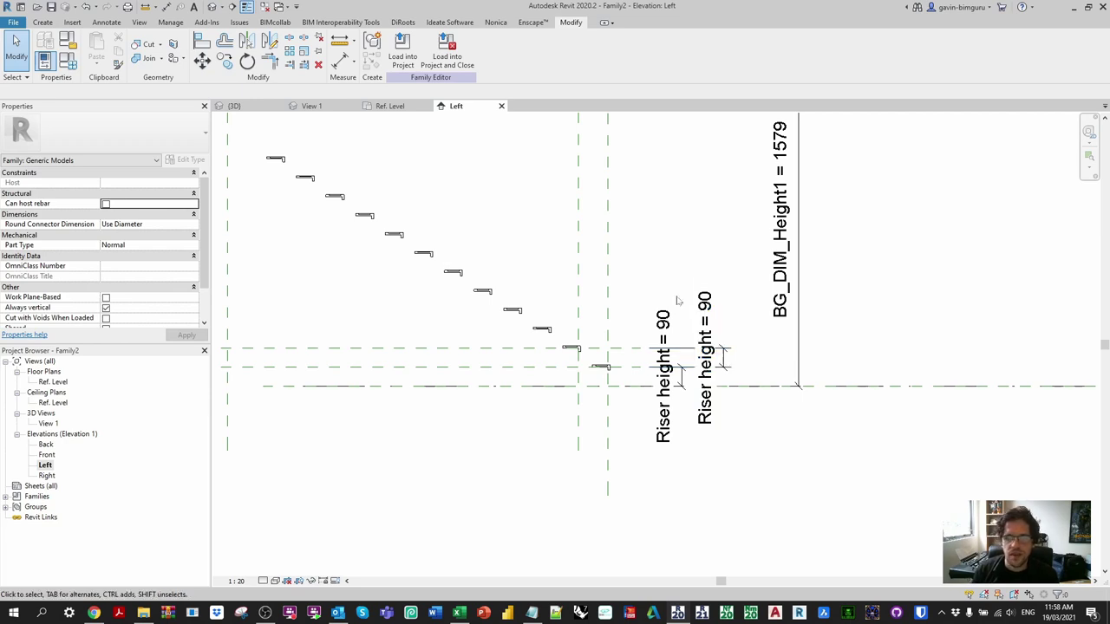
scroll(719, 302, down, 2)
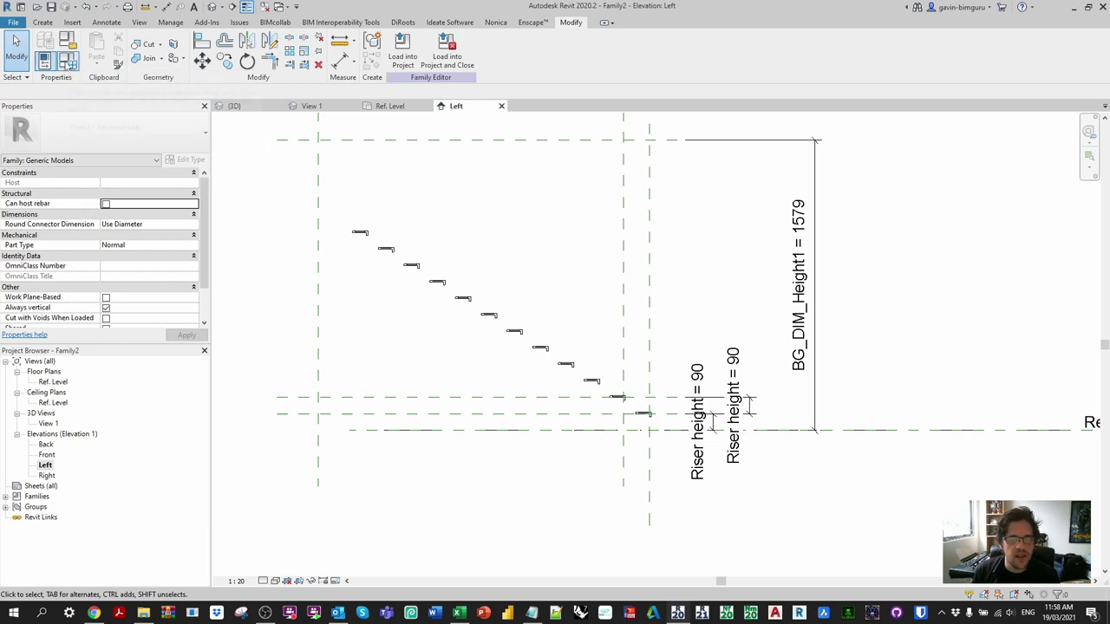
scroll(464, 254, down, 2)
middle_drag(464, 254, 475, 275)
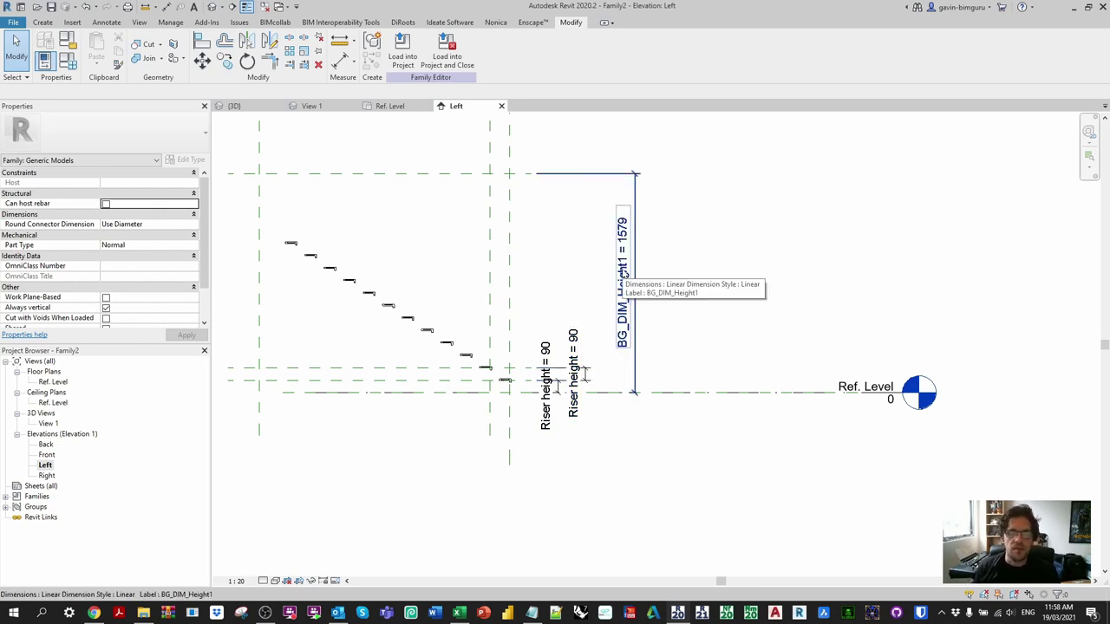
click(291, 243)
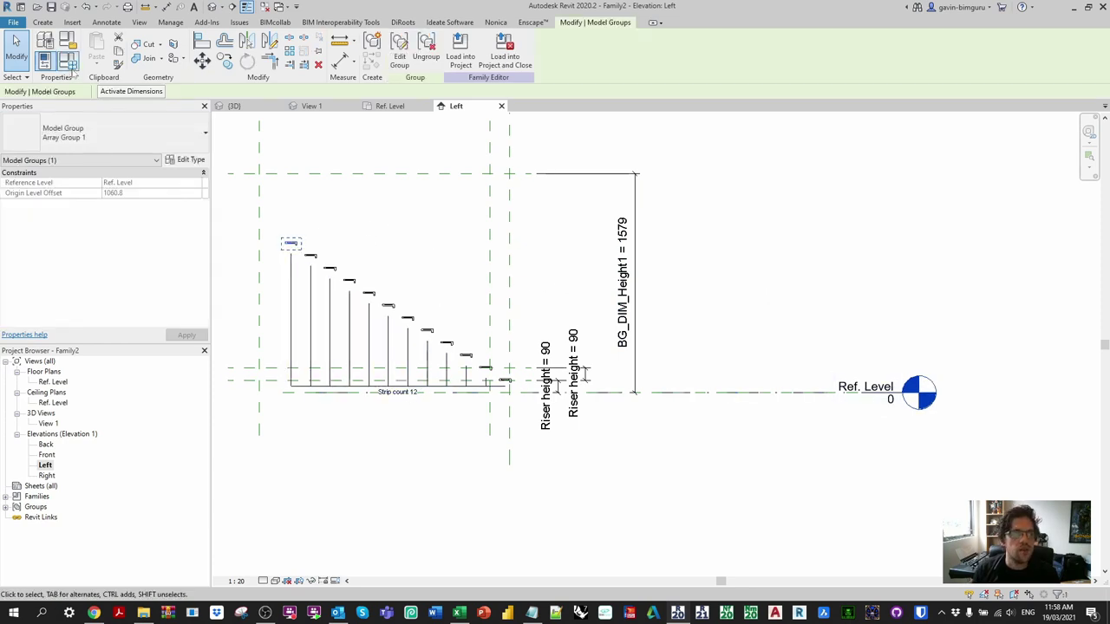
click(69, 60)
drag(731, 37, 916, 41)
click(669, 222)
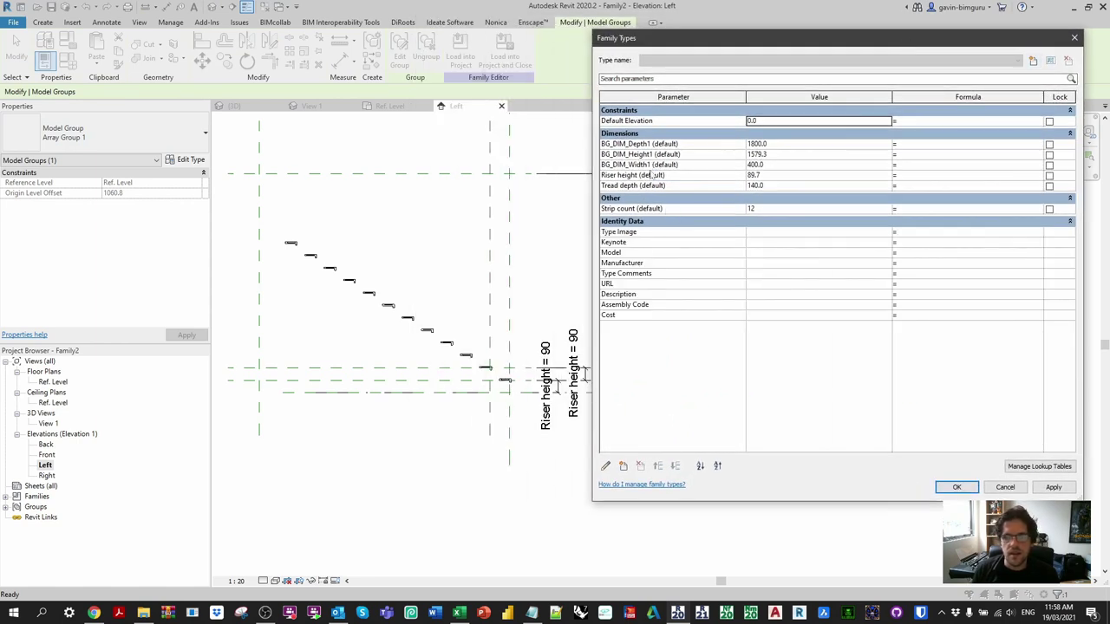
click(657, 155)
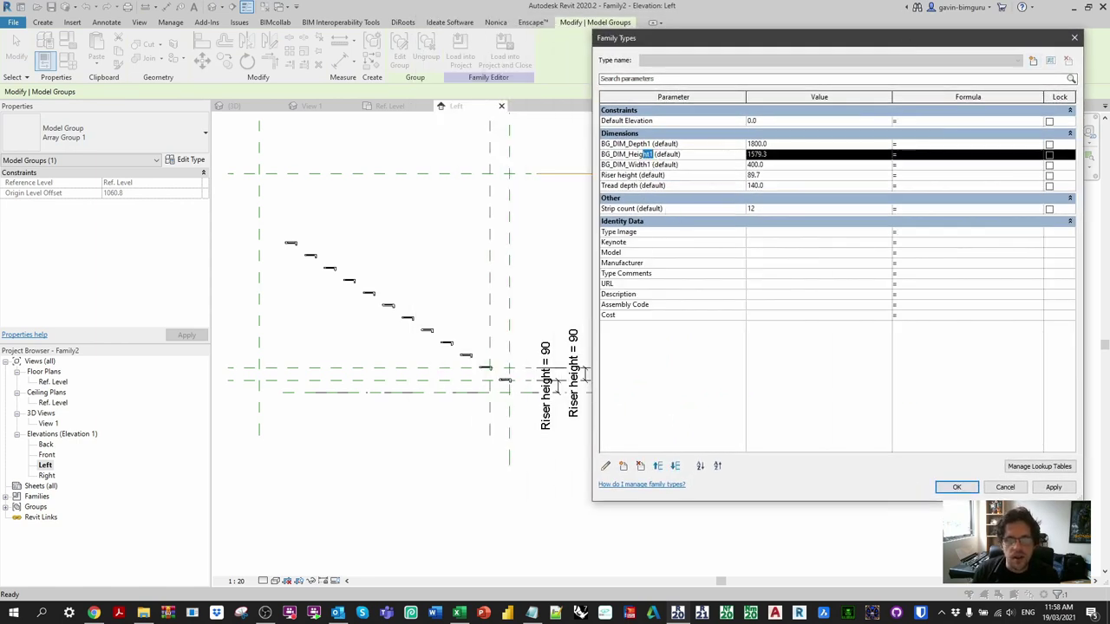
click(924, 176)
text(BG_DIM_Height1)
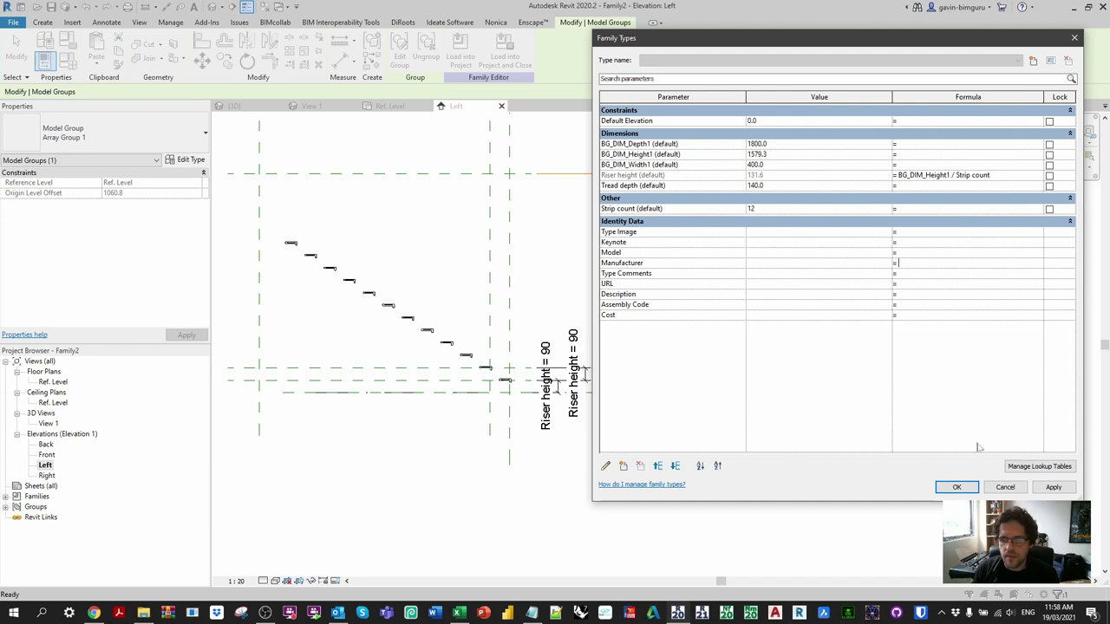
click(957, 487)
- Give the Tread depth parameter the formula BG_DIM_Depth1 / Strip count, based on the Riser height formula, and apply it
scroll(332, 177, up, 4)
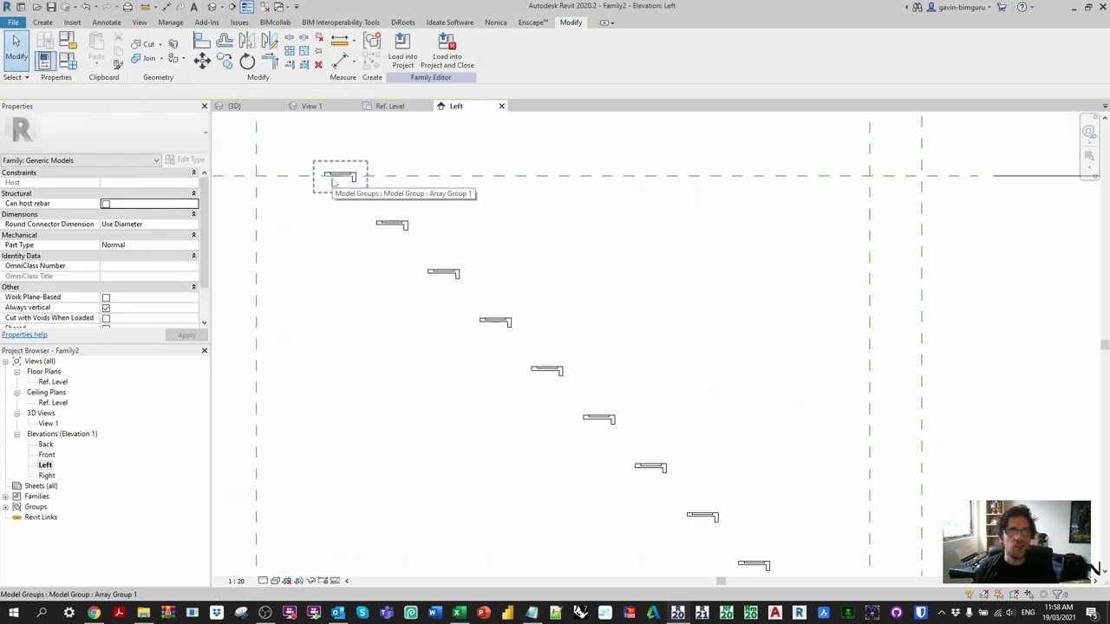
scroll(425, 173, down, 2)
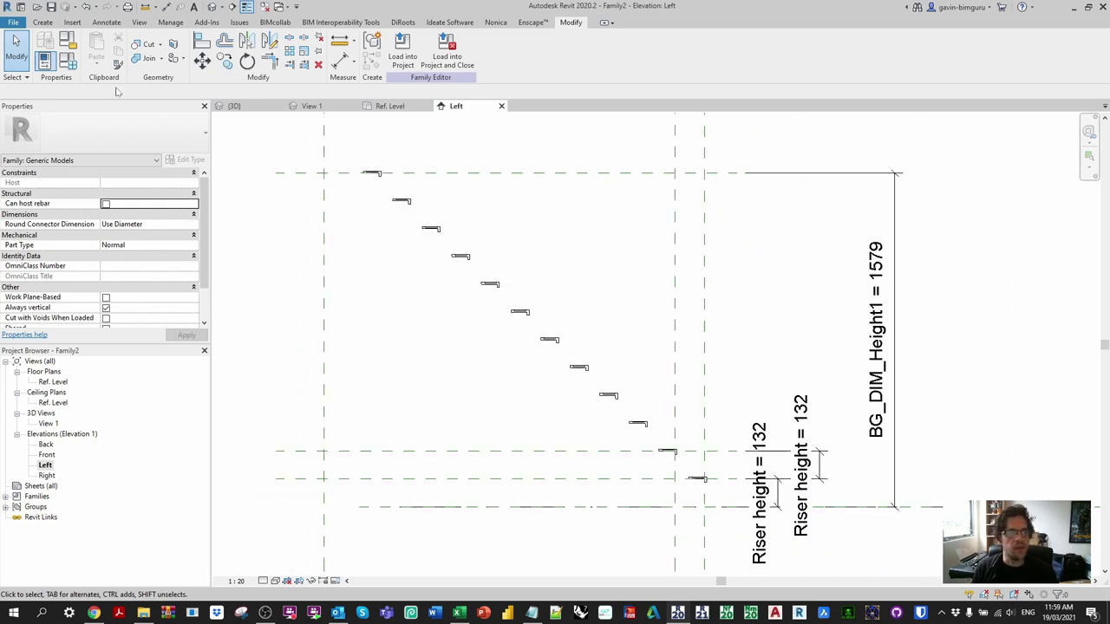
click(67, 59)
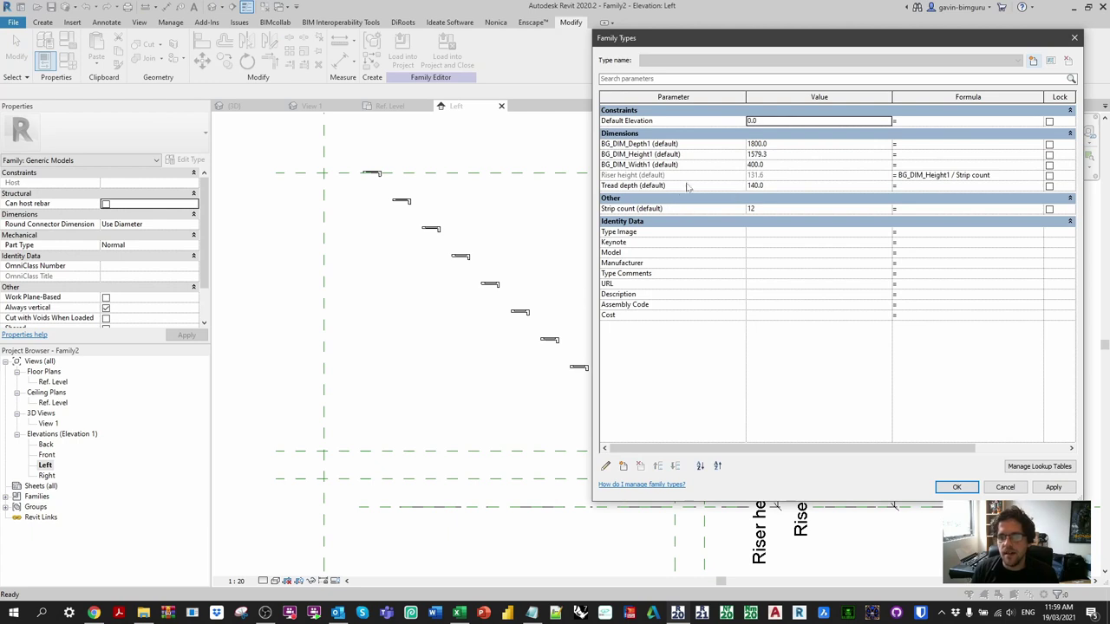
click(1020, 176)
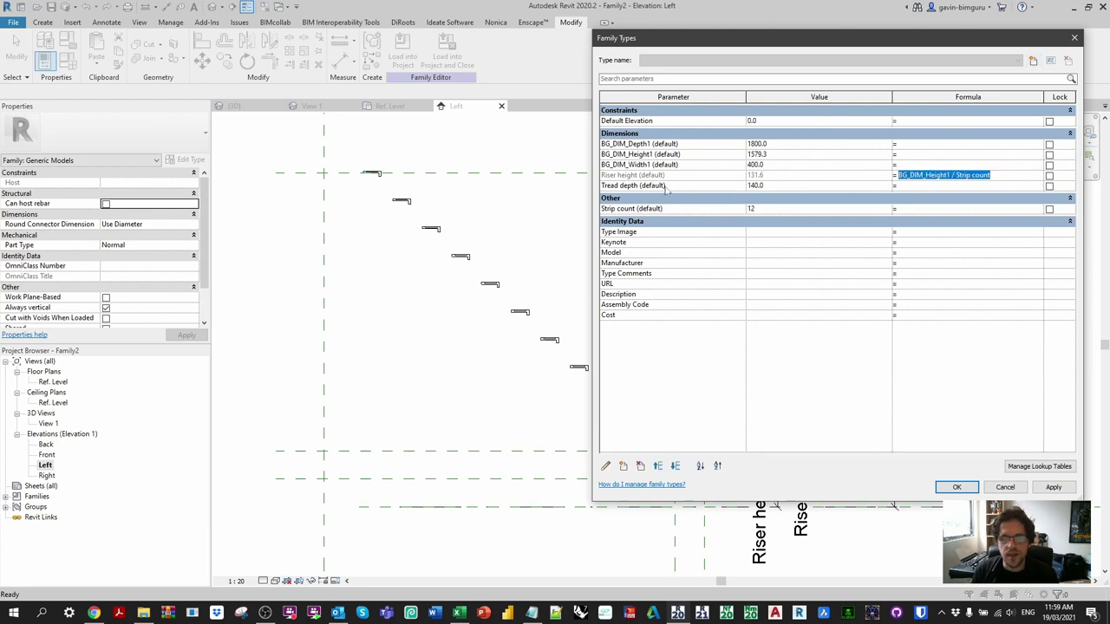
key(ctrl+c)
click(917, 185)
key(ctrl+v)
drag(925, 185, 951, 186)
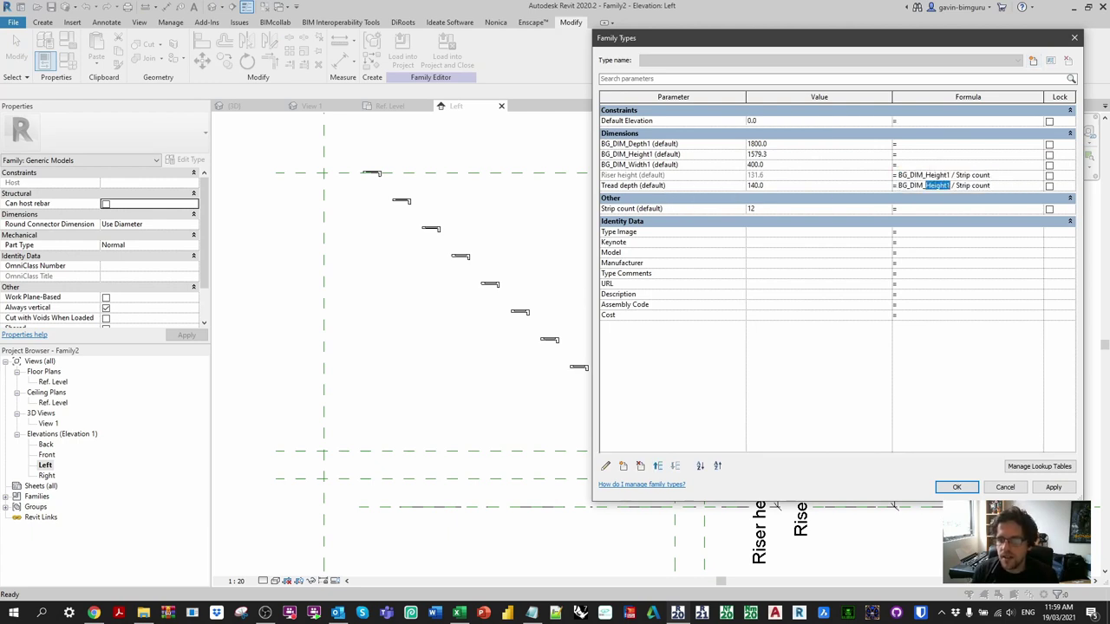
text(Width)
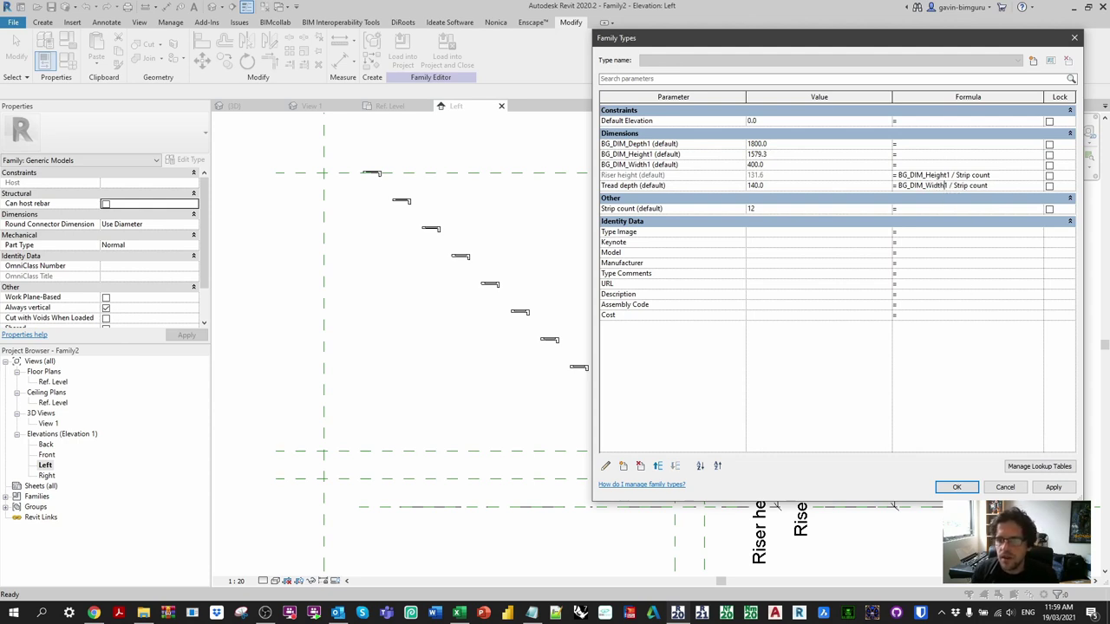
drag(924, 186, 944, 185)
text(Depth)
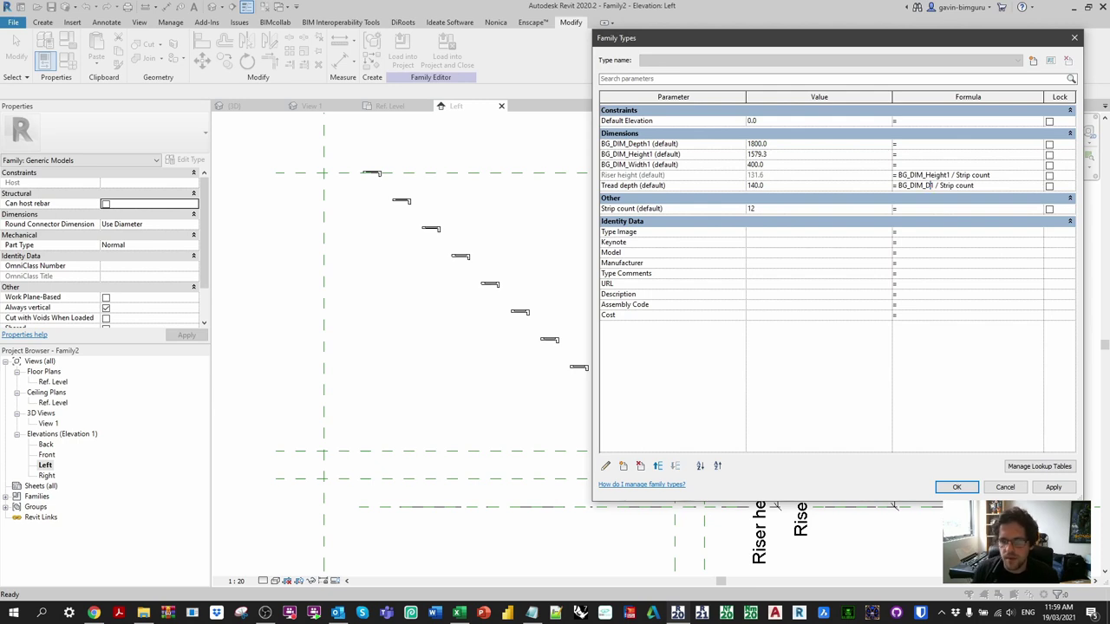
click(989, 253)
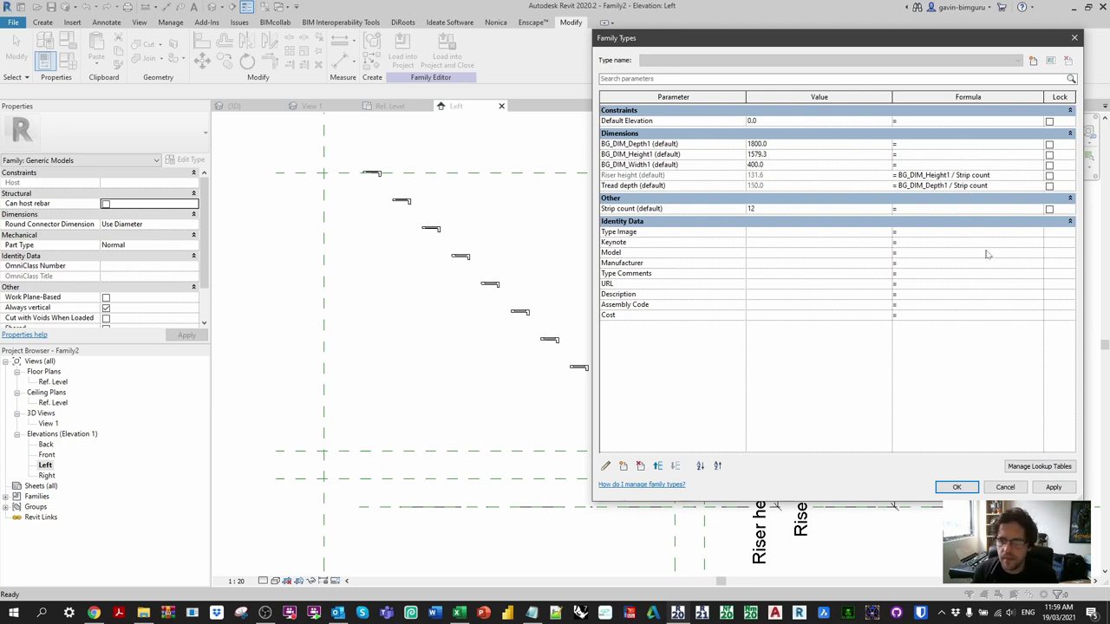
click(940, 487)
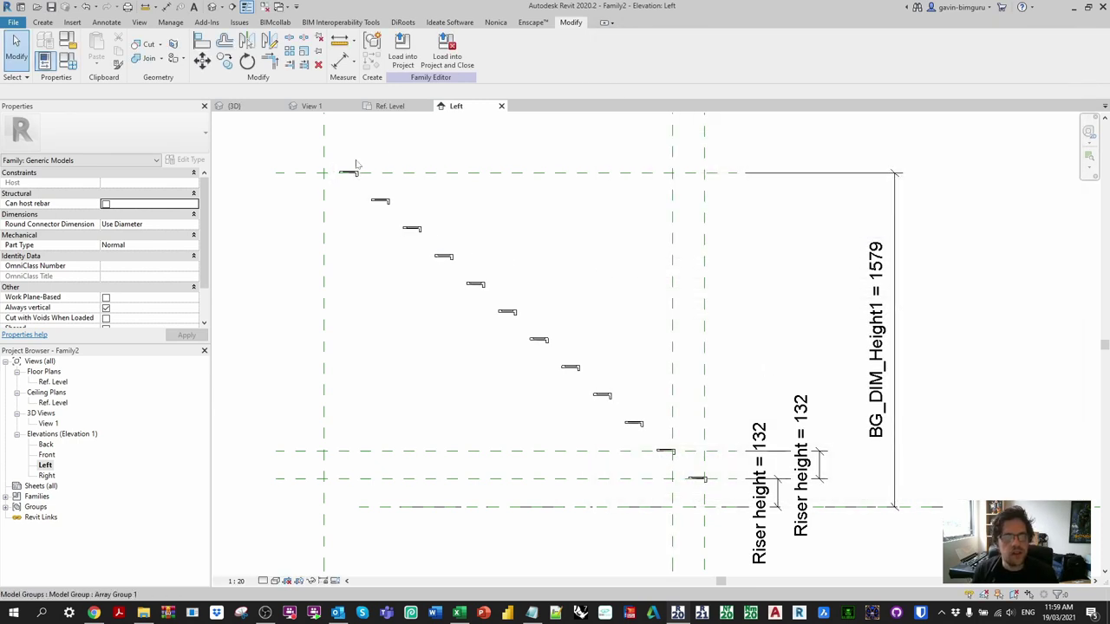
- Change the Tread depth formula to BG_DIM_Depth1 / (Strip count + 1) and apply it to the family
scroll(326, 173, up, 3)
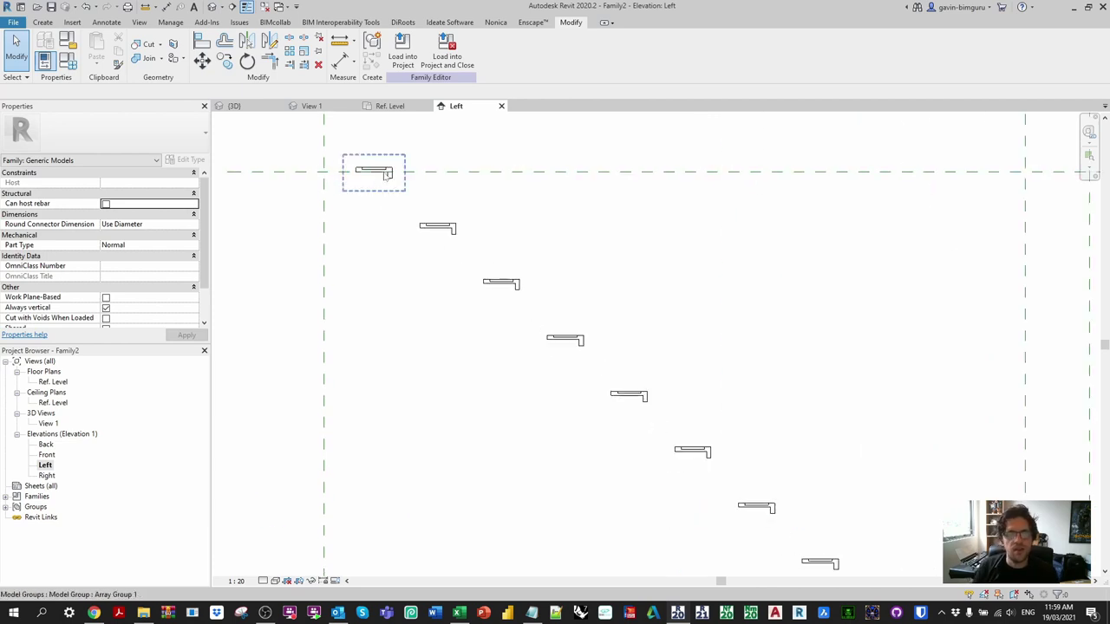
click(69, 60)
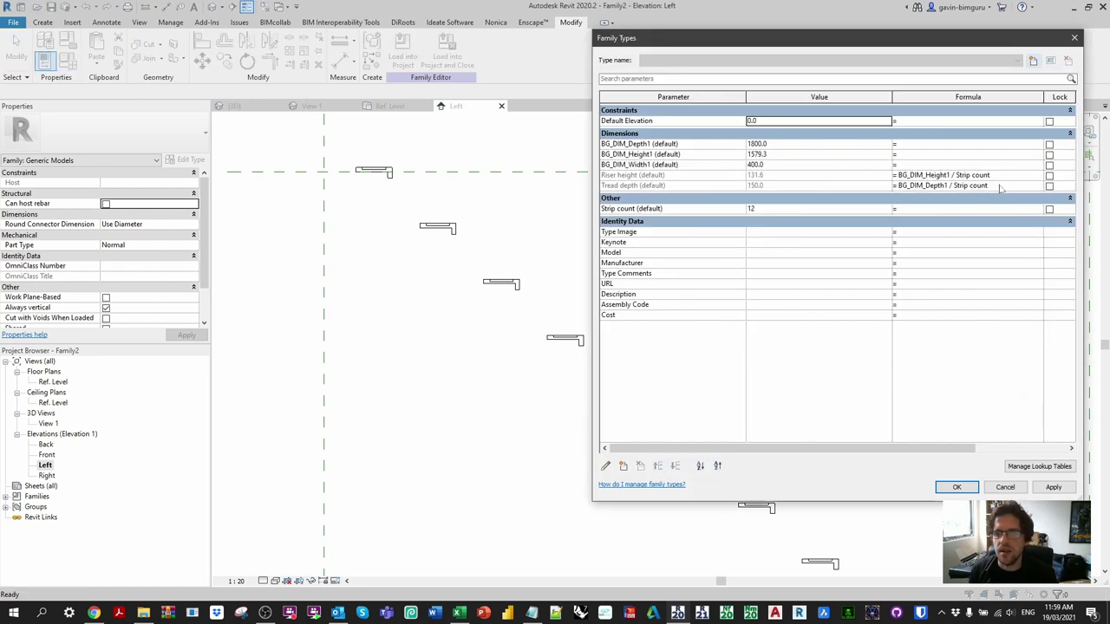
click(1001, 187)
text(+)
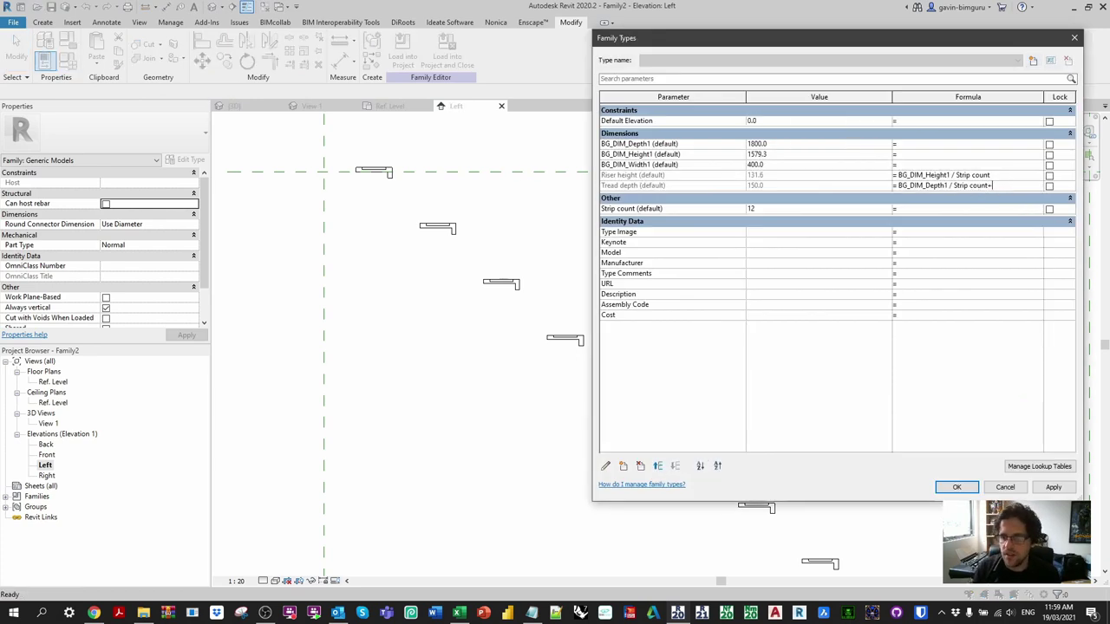
text(1)
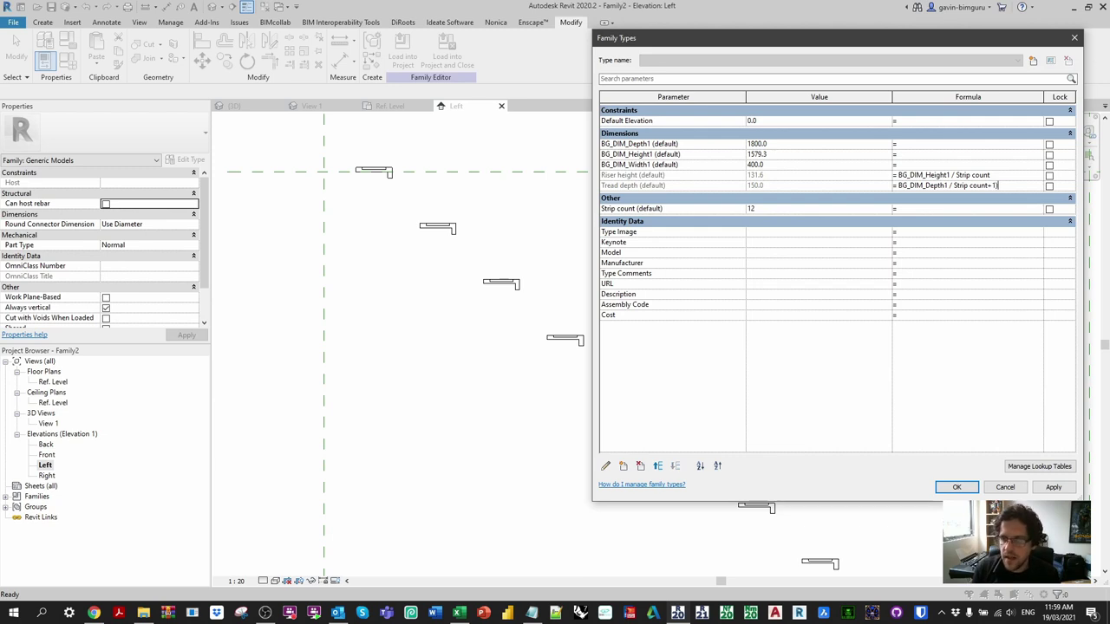
click(954, 185)
text(()
click(1011, 164)
click(956, 487)
- Change the Tread depth formula to BG_DIM_Depth1 / (Strip count - 1), apply it and check the strip array in 3D view View 1
click(70, 60)
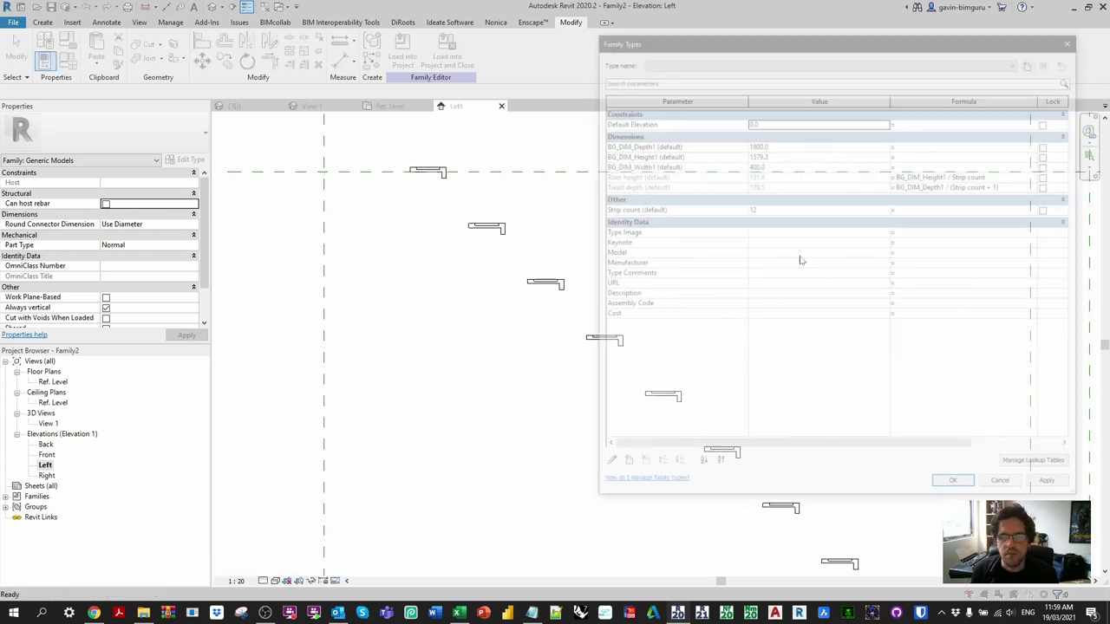
key(BackSpace)
text(-)
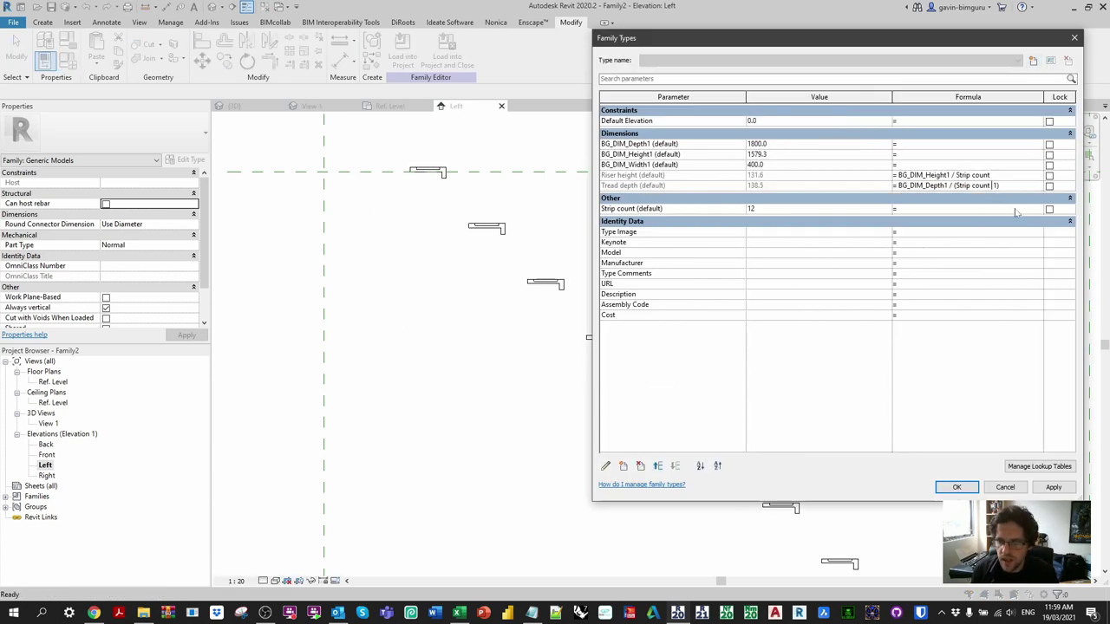
click(956, 487)
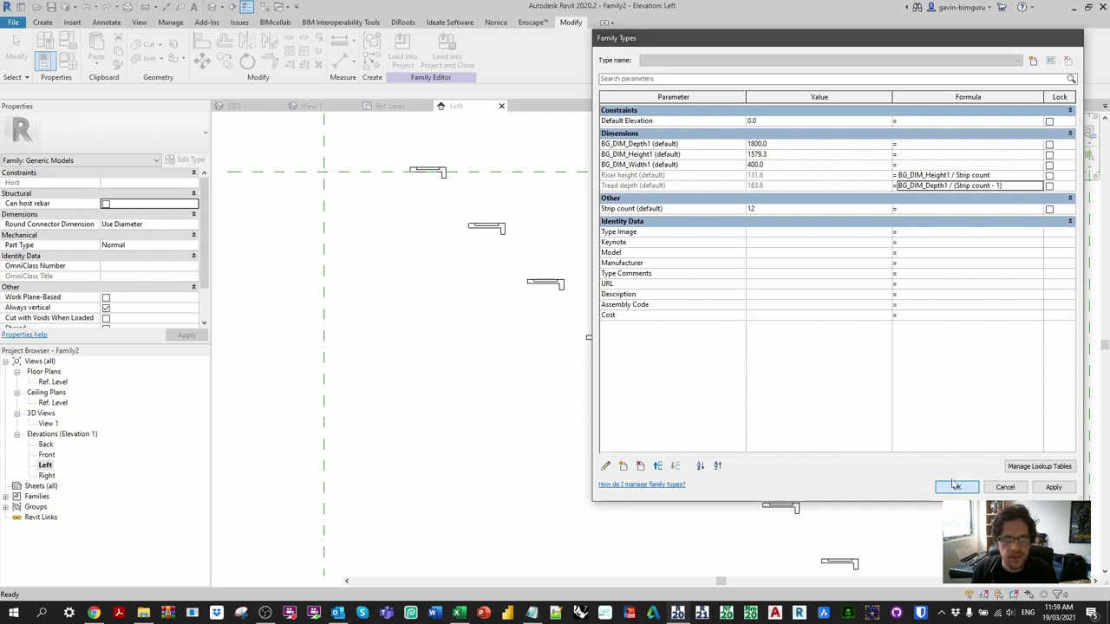
scroll(528, 260, up, 2)
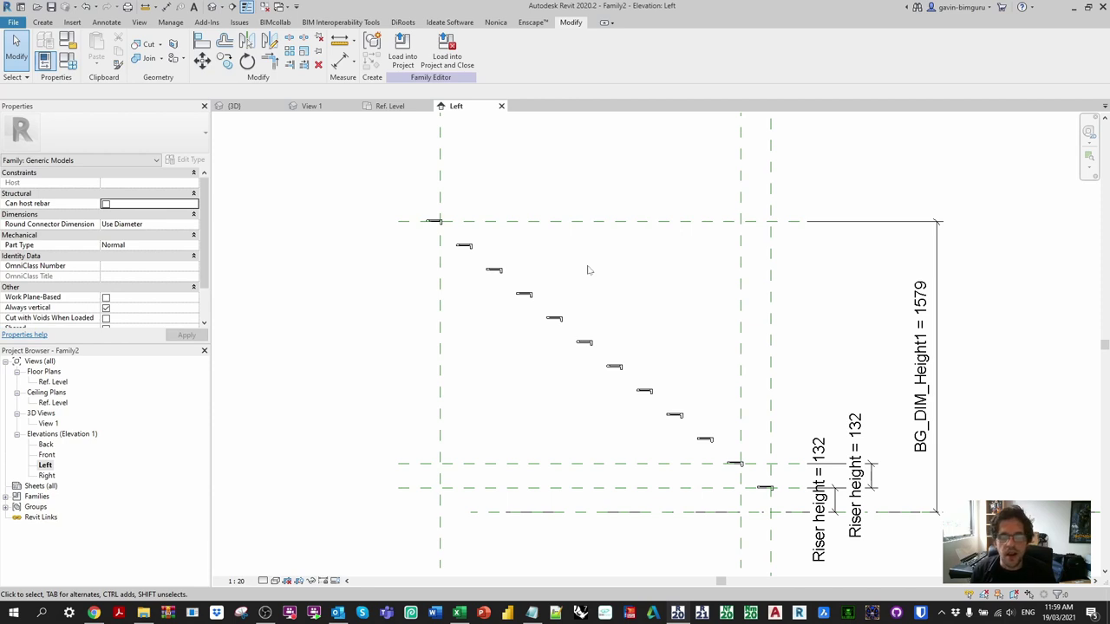
double_click(48, 423)
shift+middle_drag(619, 293, 876, 408)
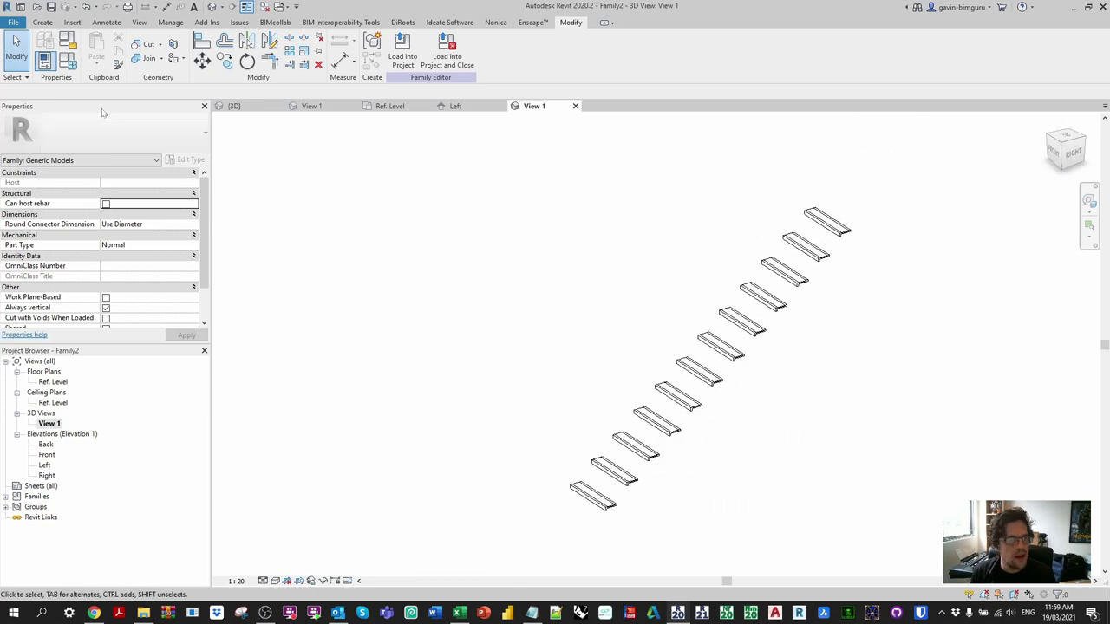
- Regroup the Riser height and Tread depth parameters from Dimensions to Other
click(68, 58)
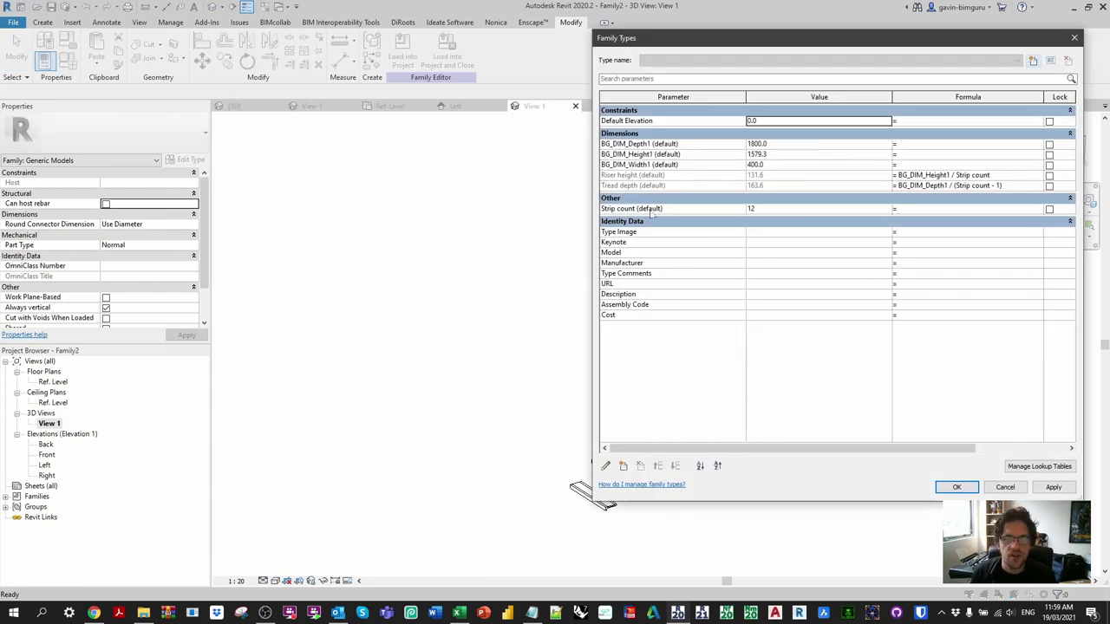
click(667, 211)
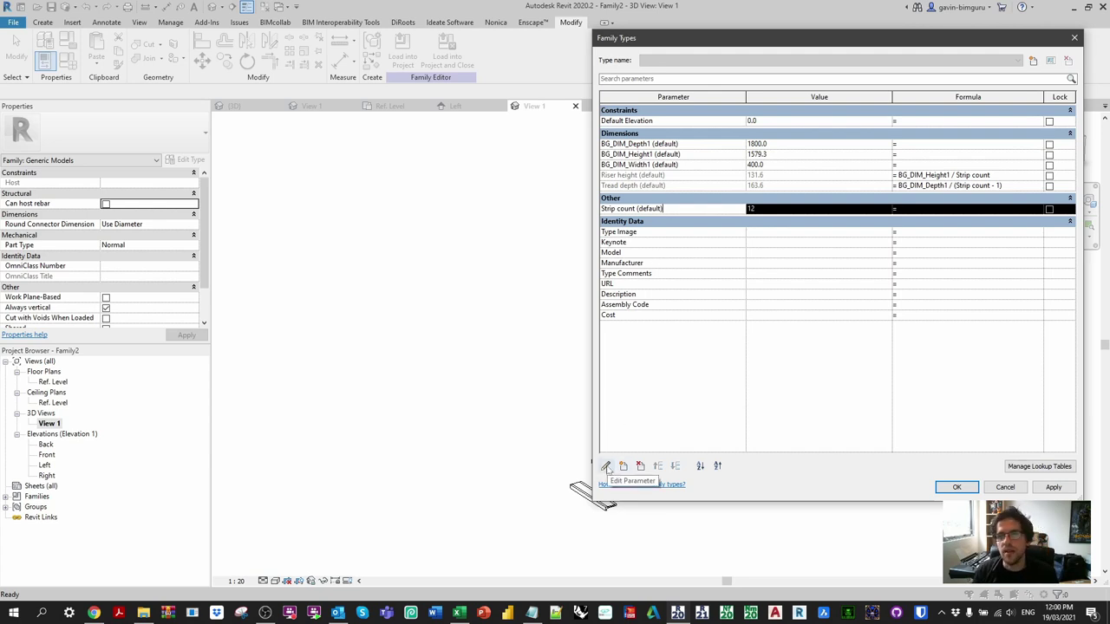
click(664, 177)
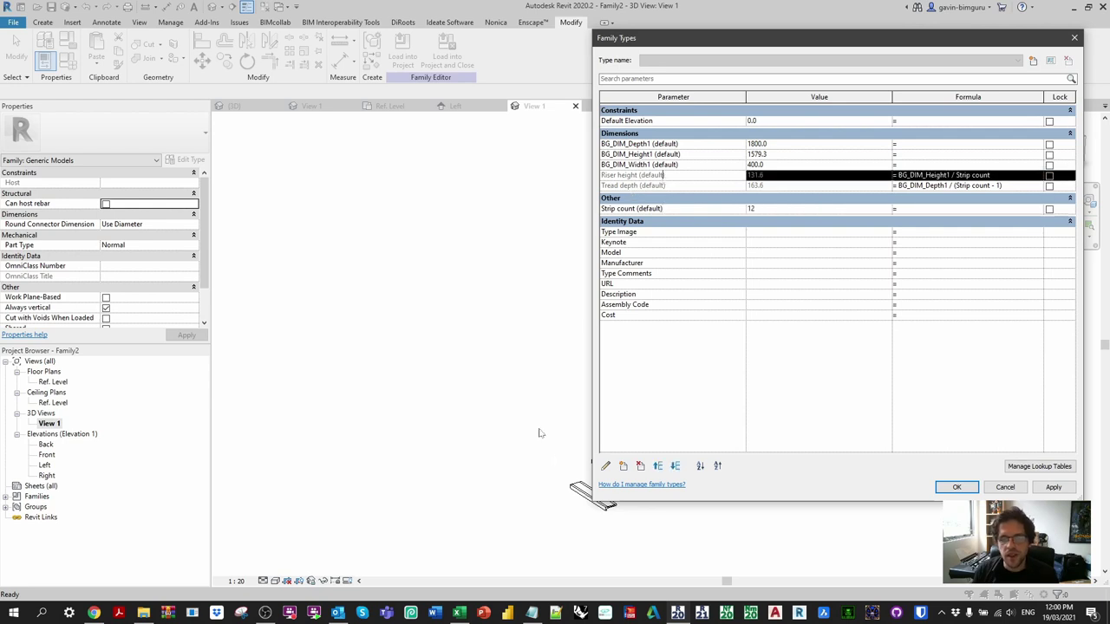
click(606, 465)
click(779, 331)
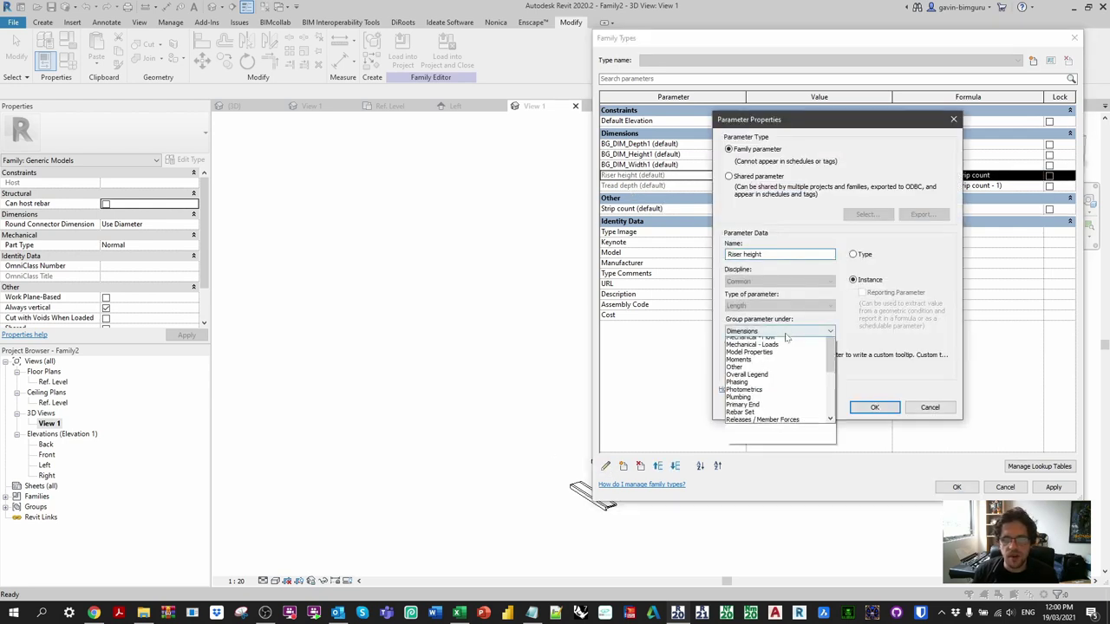
click(778, 503)
click(871, 408)
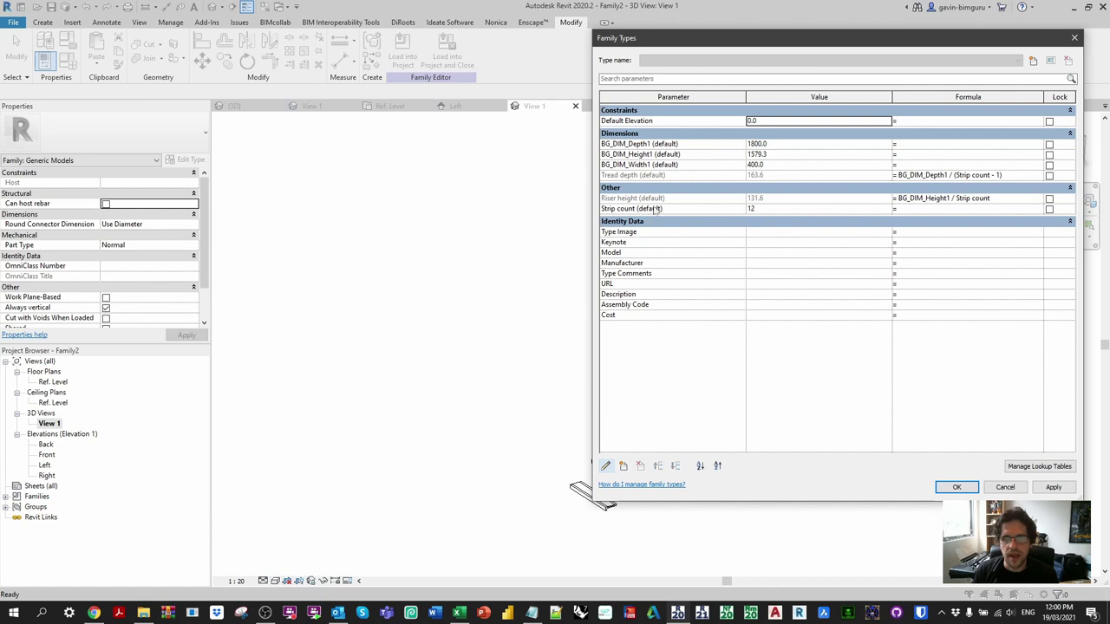
click(605, 466)
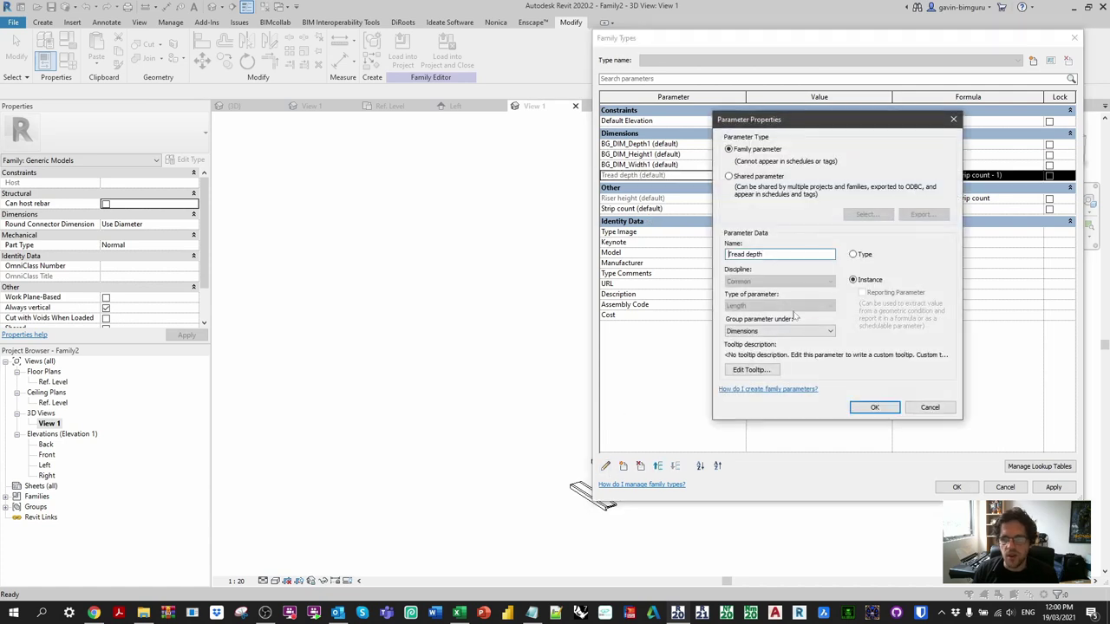
click(779, 332)
click(759, 506)
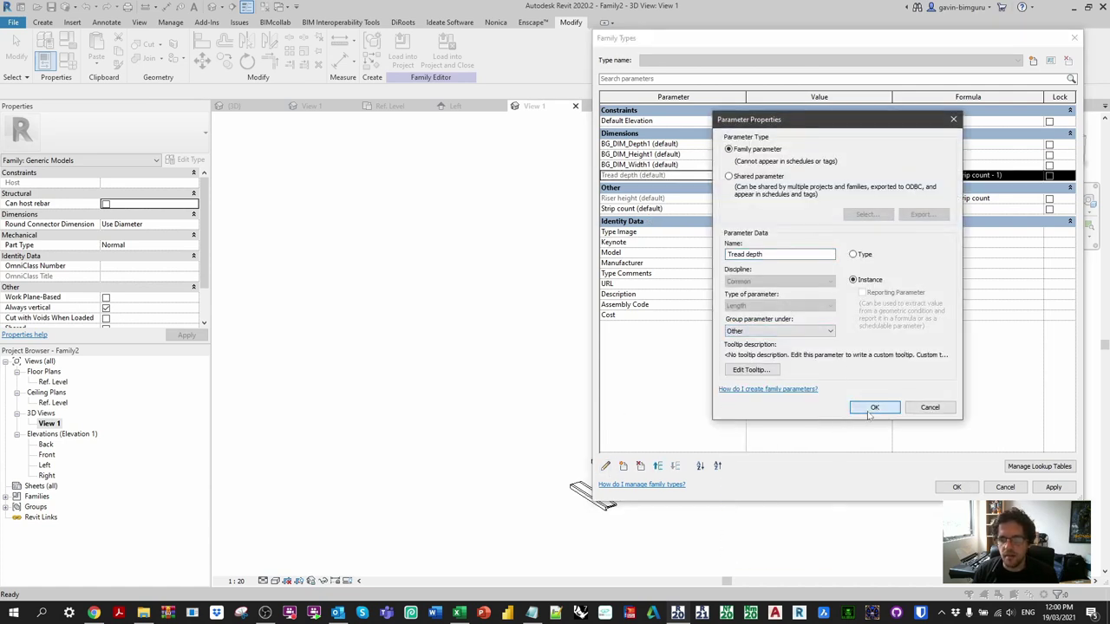
click(874, 408)
- Create a new family type named Strip array and apply the family type settings
click(1033, 61)
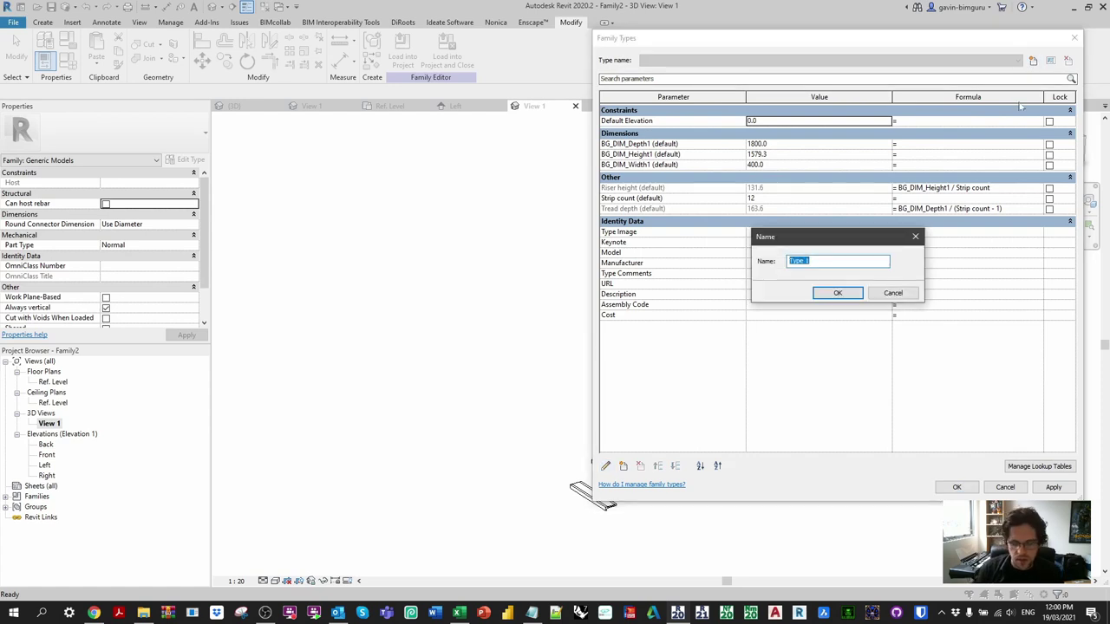
text(Trea)
key(ctrl+a)
key(BackSpace)
text(Strip)
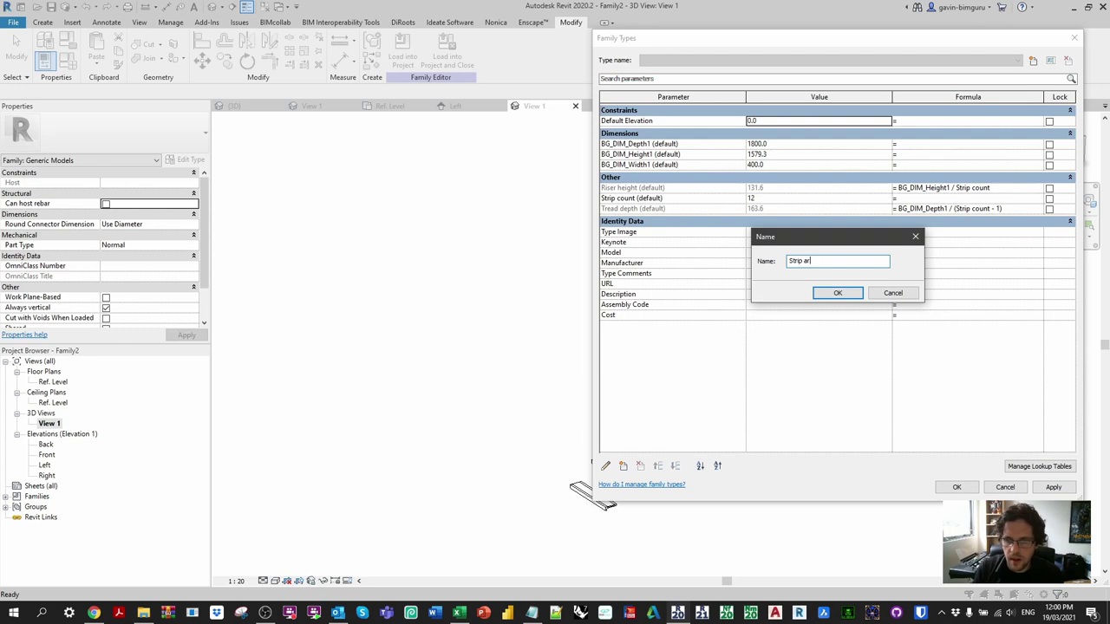
key(Return)
click(956, 487)
- Make the family work plane-based and shared in its family properties
scroll(111, 257, down, 1)
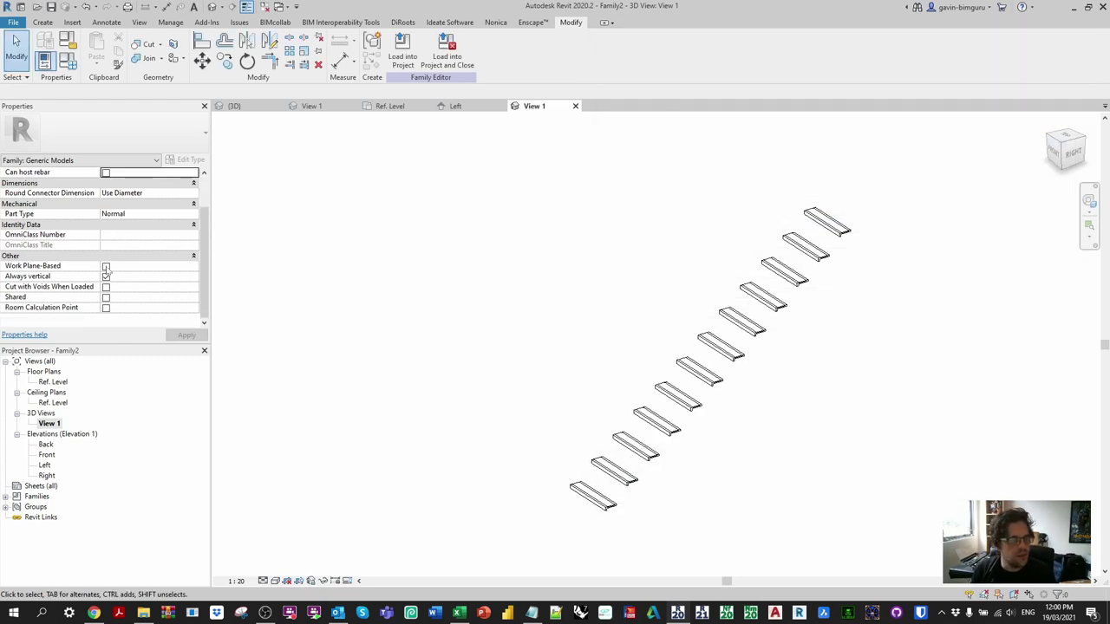
click(106, 266)
click(105, 297)
- Set the BG_DIM_Width1 parameter to 800 and apply it to the strip array
click(1055, 153)
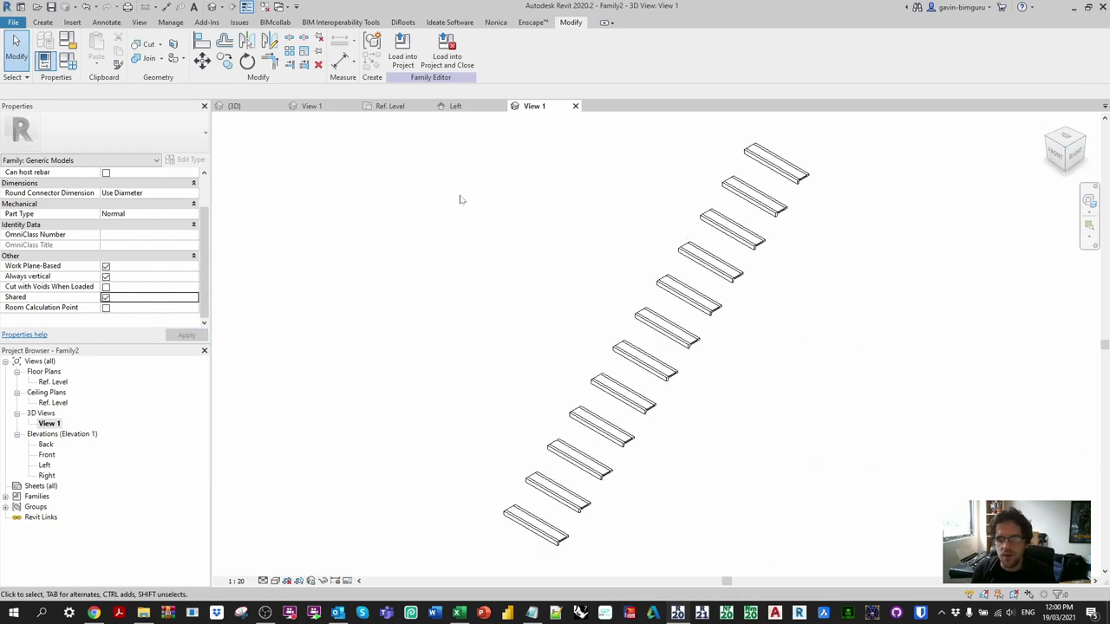
click(67, 61)
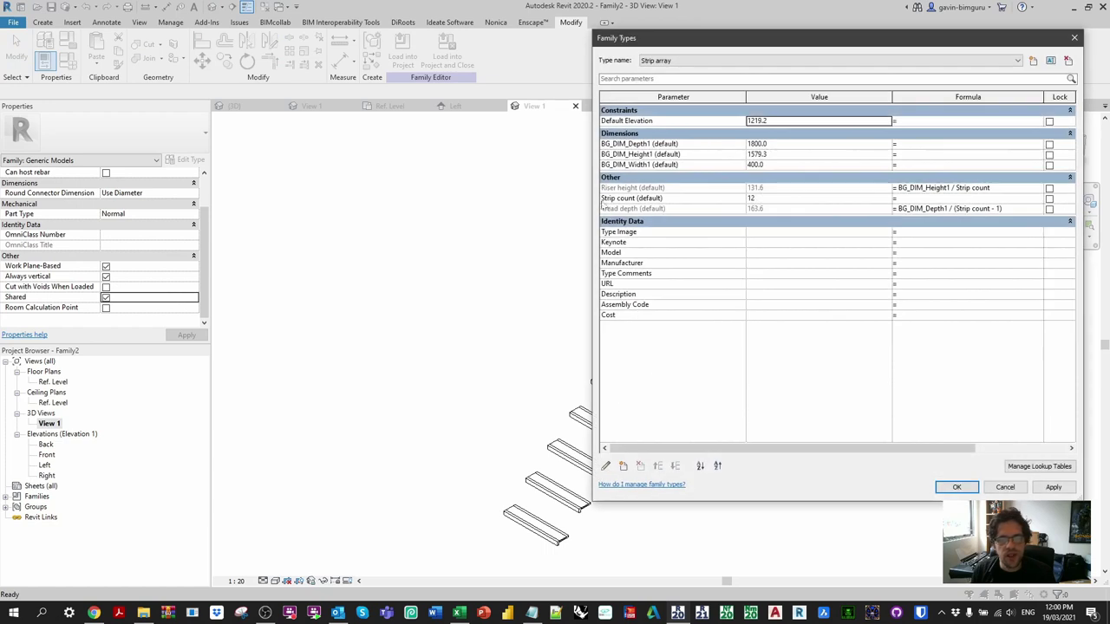
click(769, 164)
text(800)
click(958, 487)
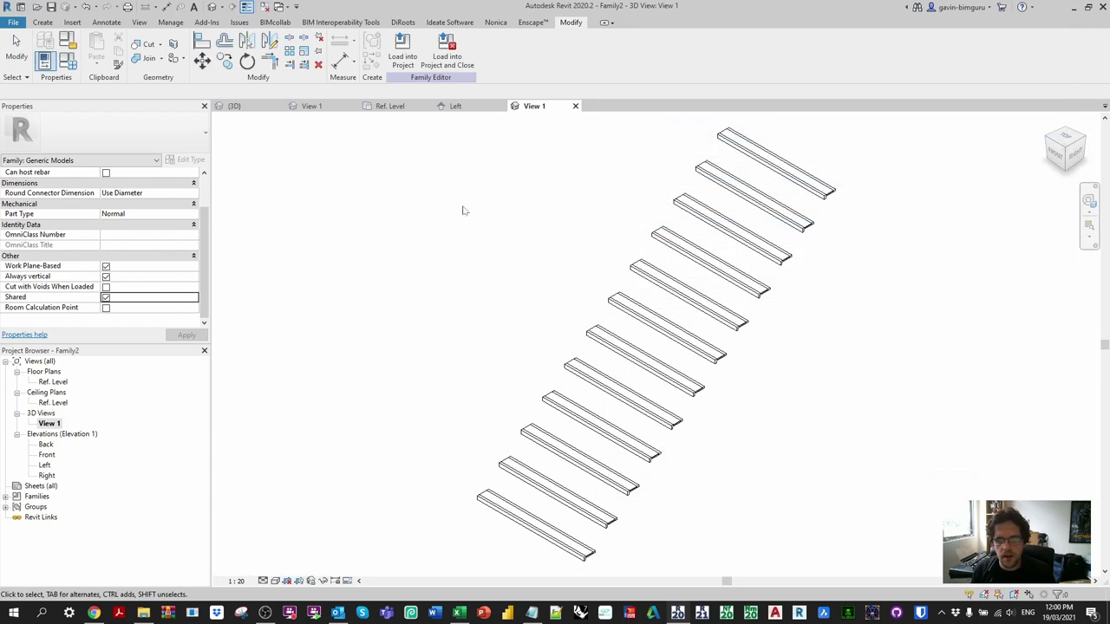
- Try to purge unused content from the family and open the Material Browser
click(170, 21)
click(218, 52)
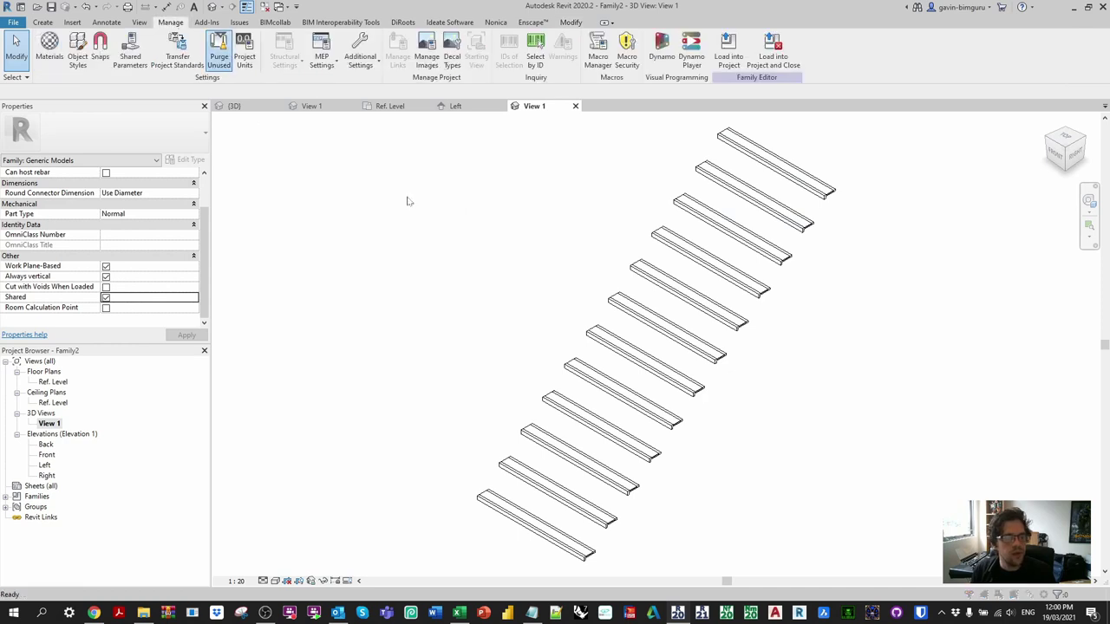
key(Escape)
click(49, 47)
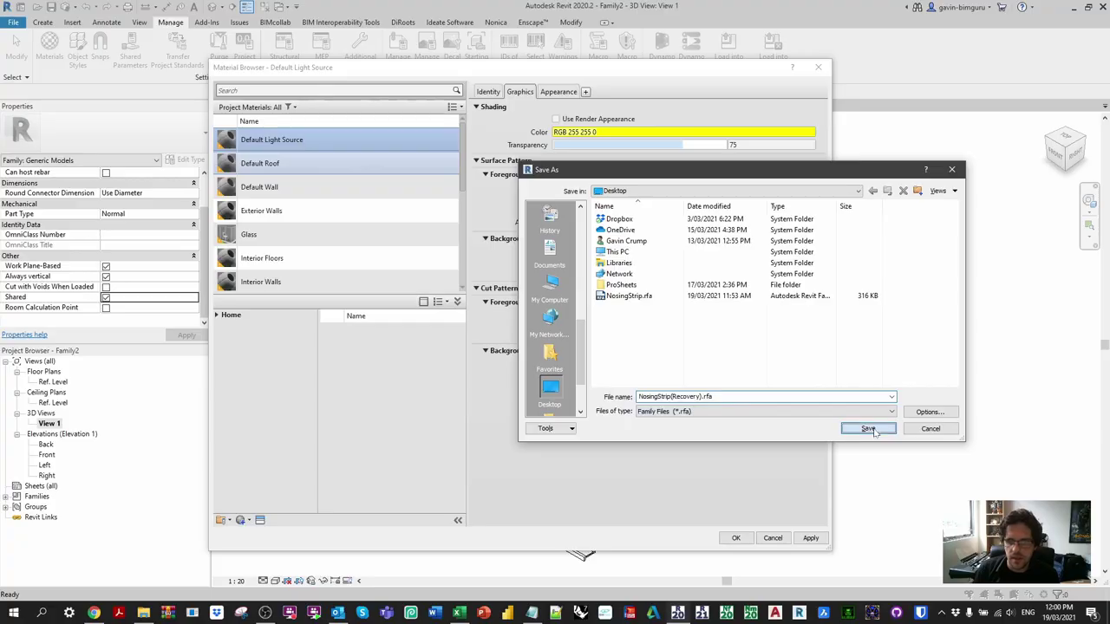
- Save recovery copies of both open families to the Desktop as NosingStrip(Recovery).rfa and Family2(Recovery).rfa
click(869, 428)
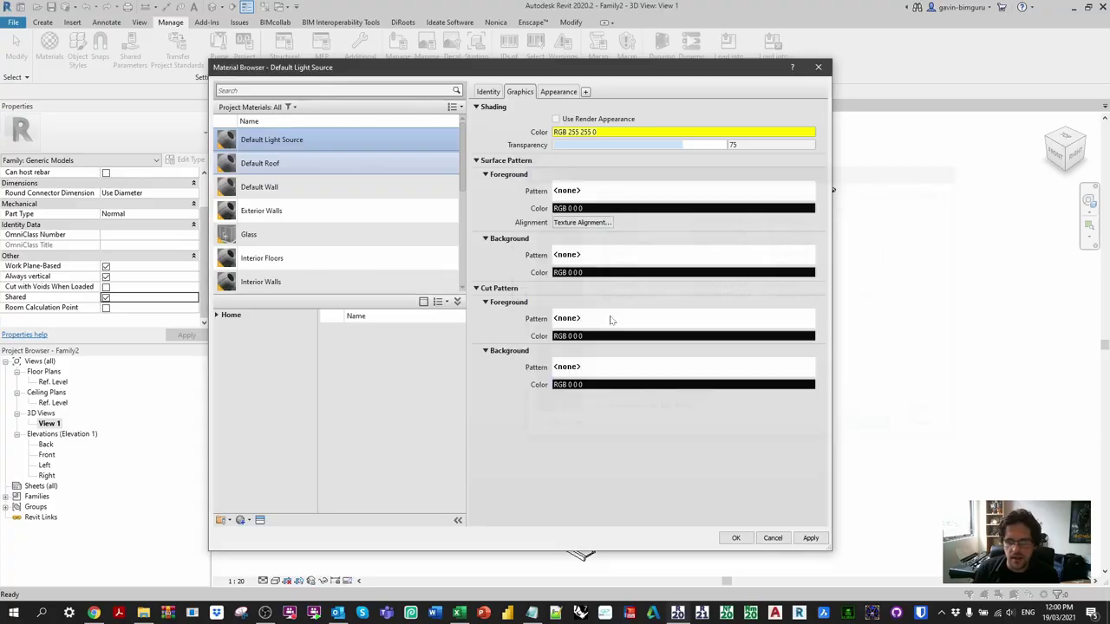
click(513, 358)
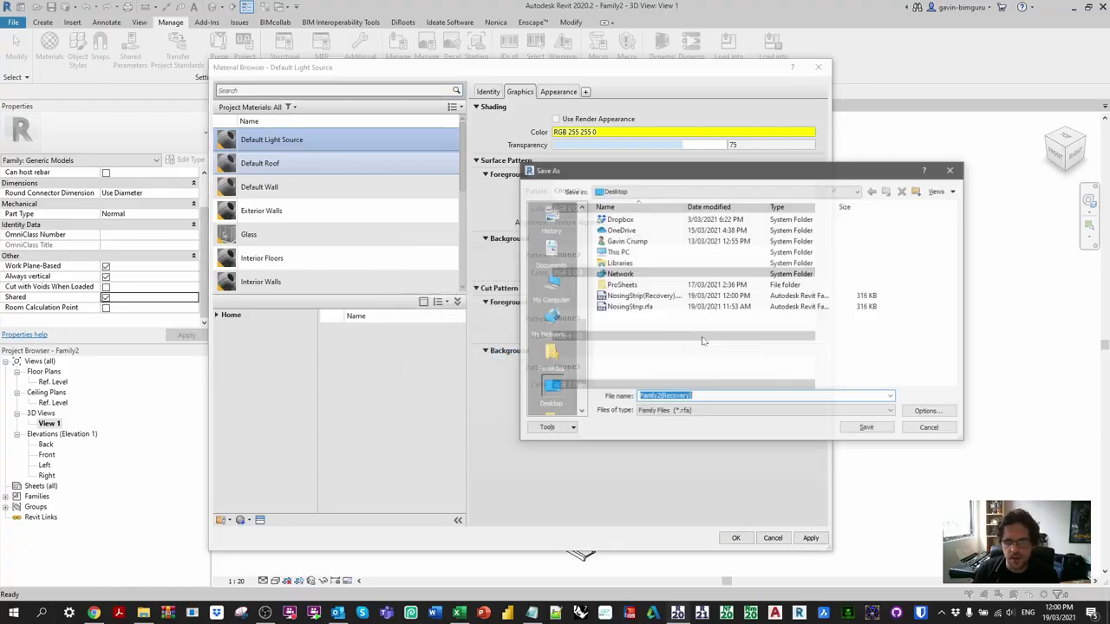
click(862, 428)
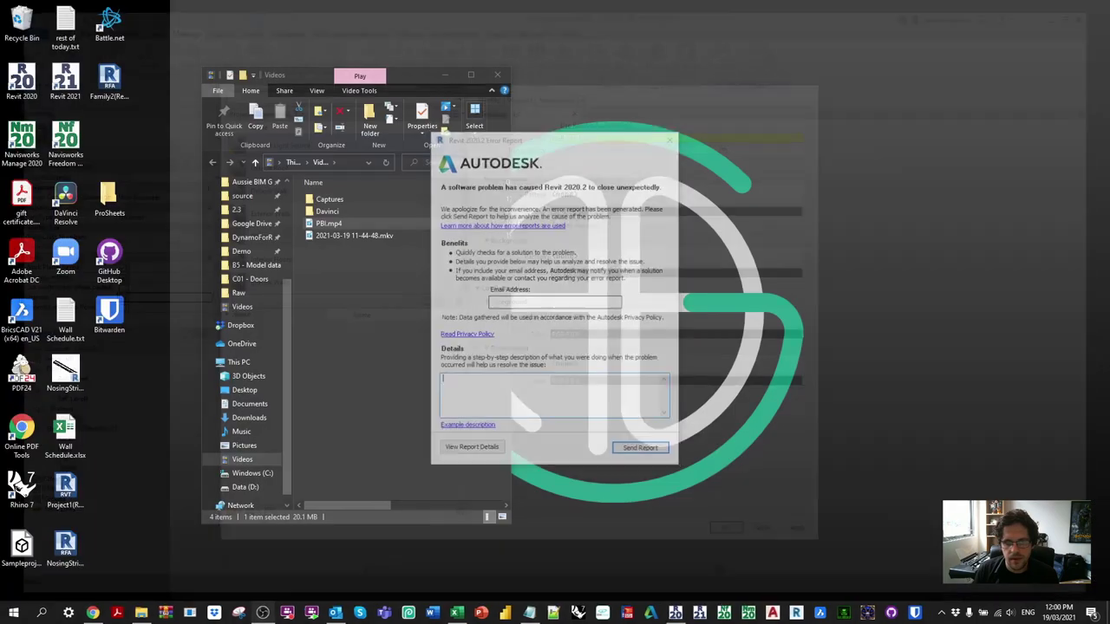
- Dismiss the error report, relaunch Revit 2020 in a maximized window and open the Family2(Recovery) family
click(641, 331)
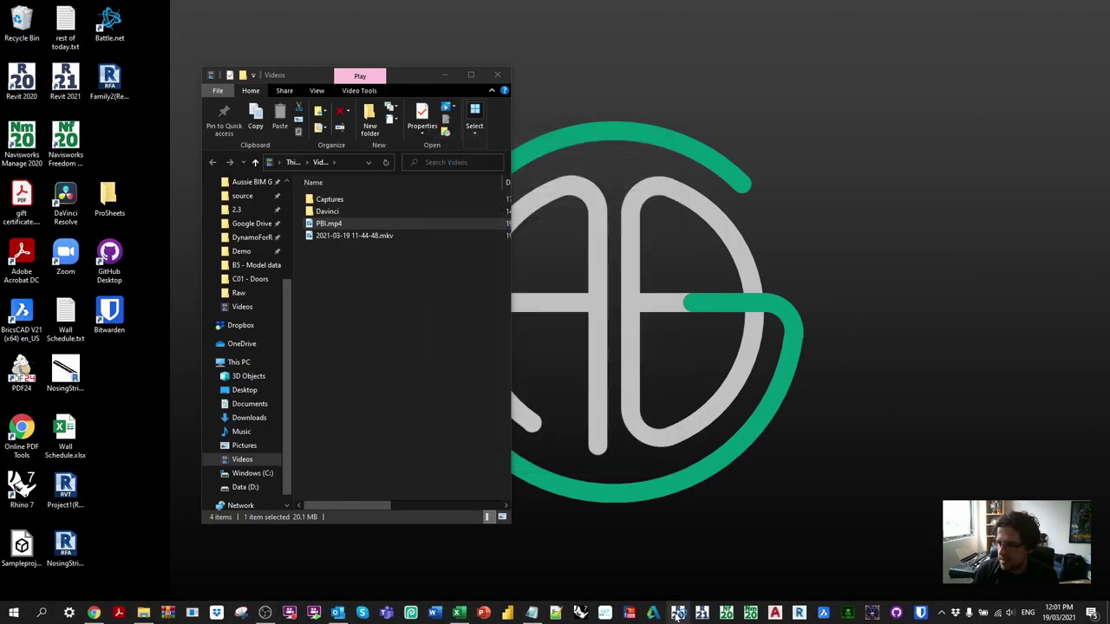
click(677, 613)
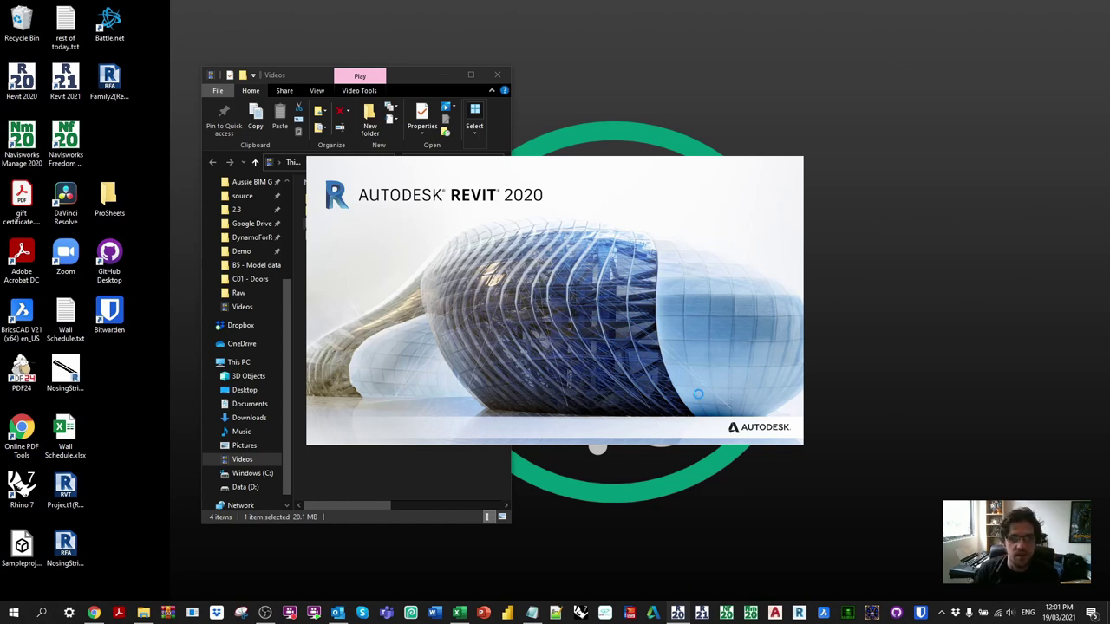
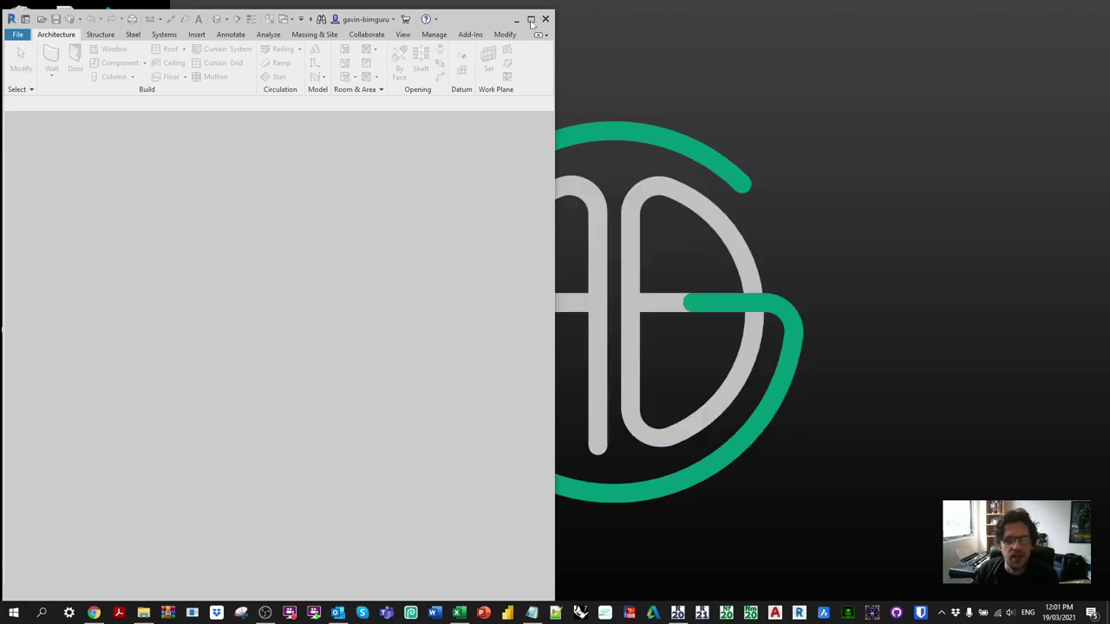
click(531, 22)
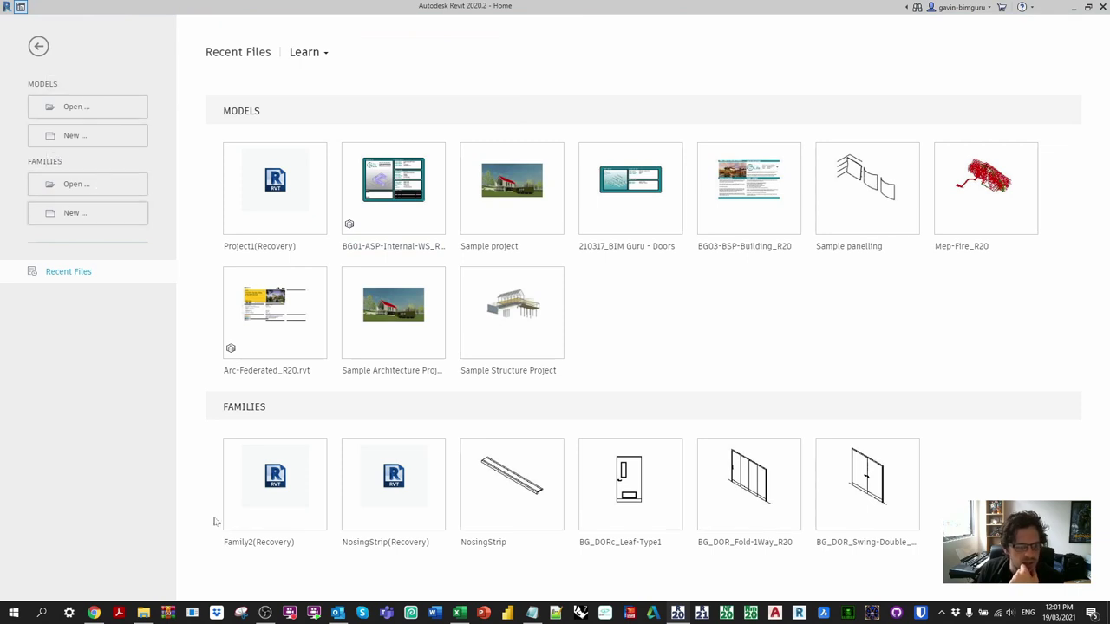
click(278, 488)
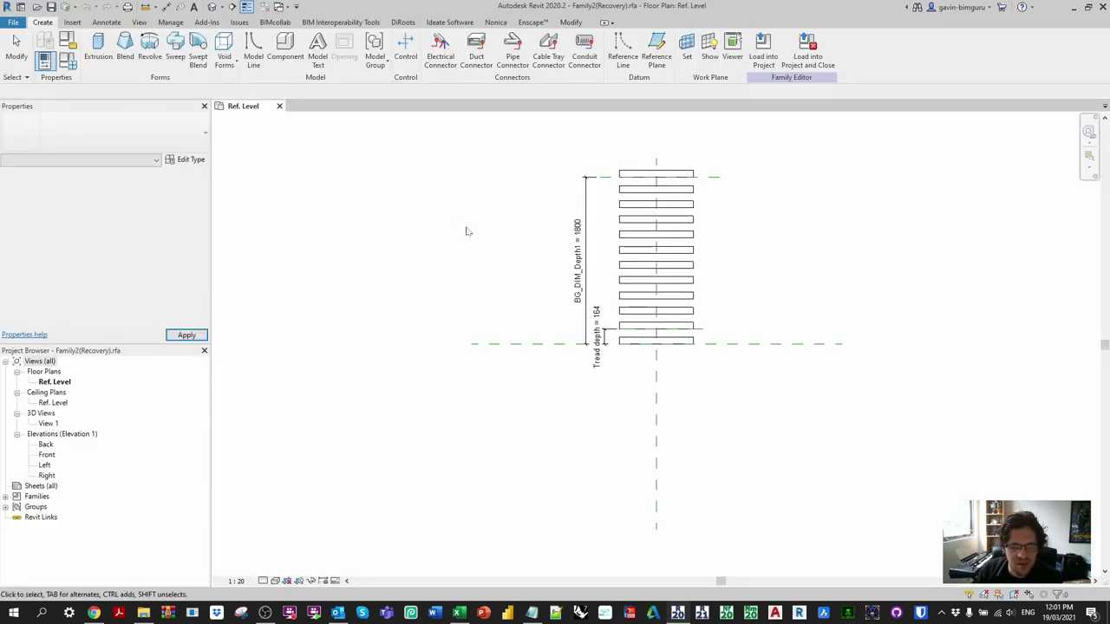
- Show the recovered family in 3D view View 1 and save it to the Desktop as a family named NosingArray
double_click(49, 424)
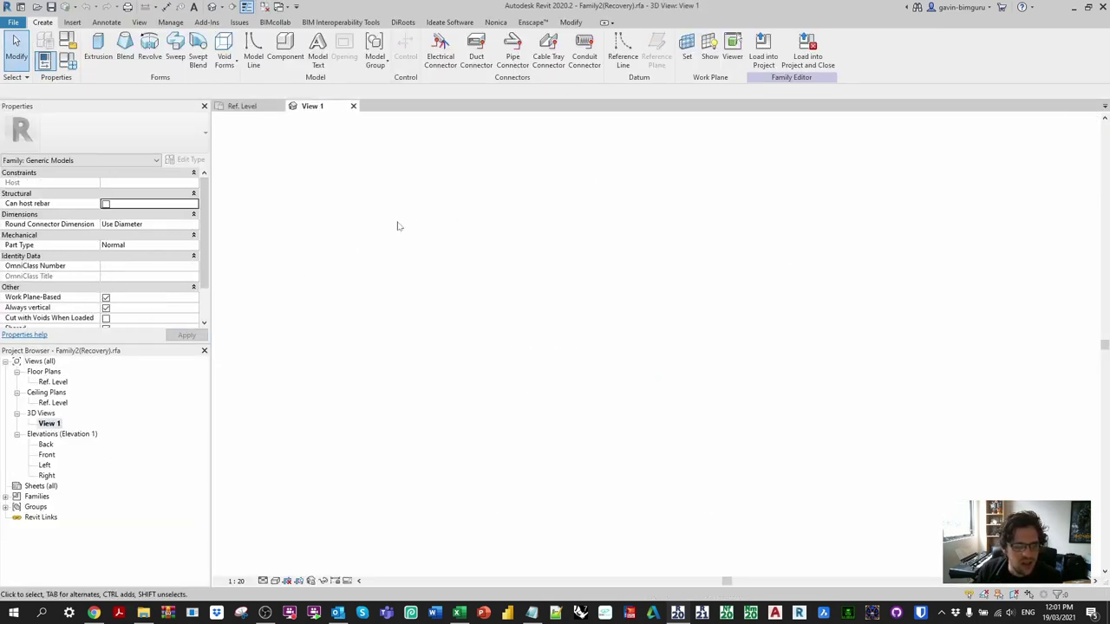
click(1078, 135)
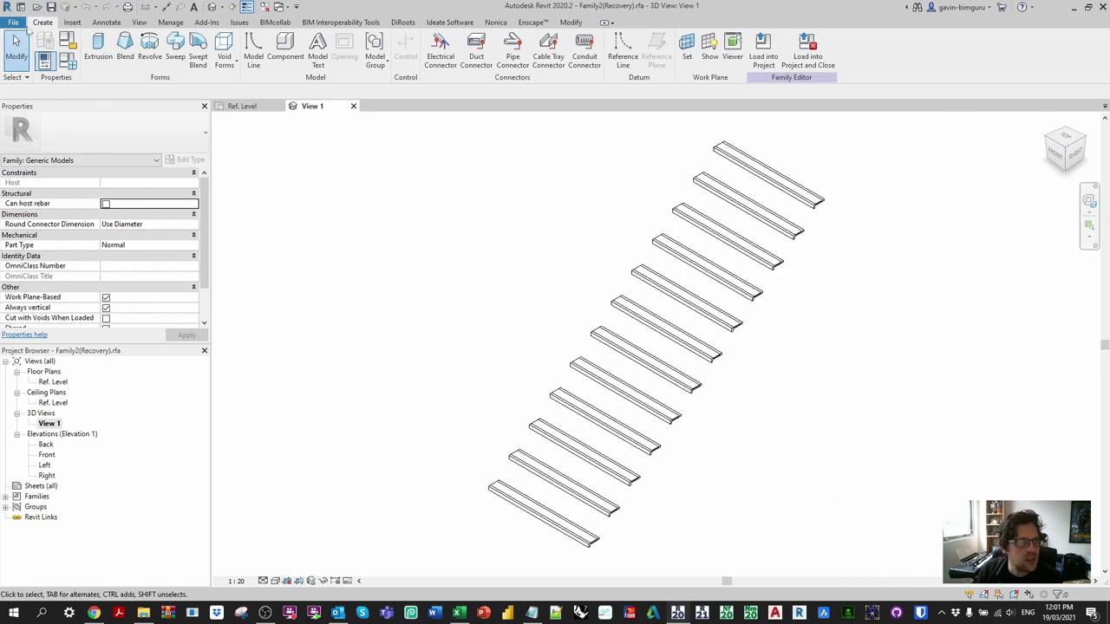
click(13, 22)
mouse_move(56, 163)
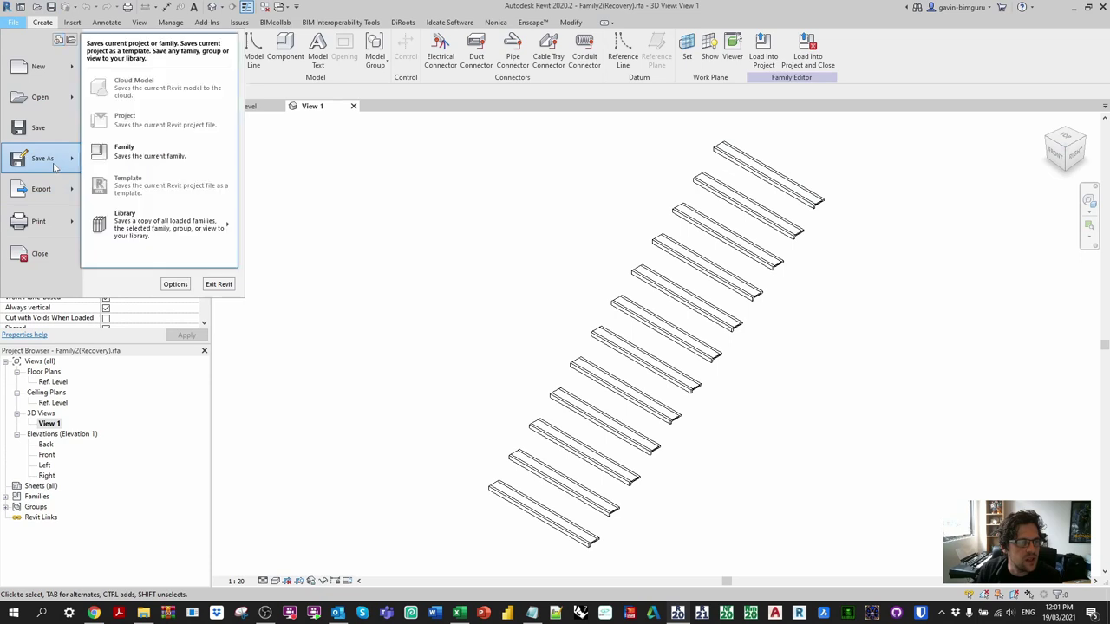
click(145, 155)
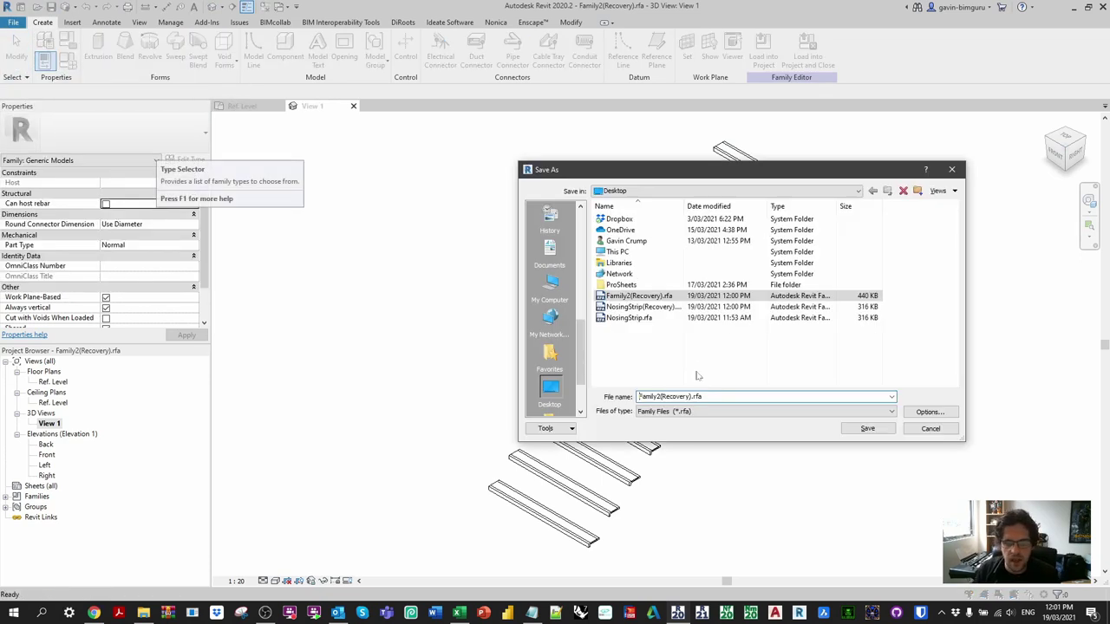
click(748, 396)
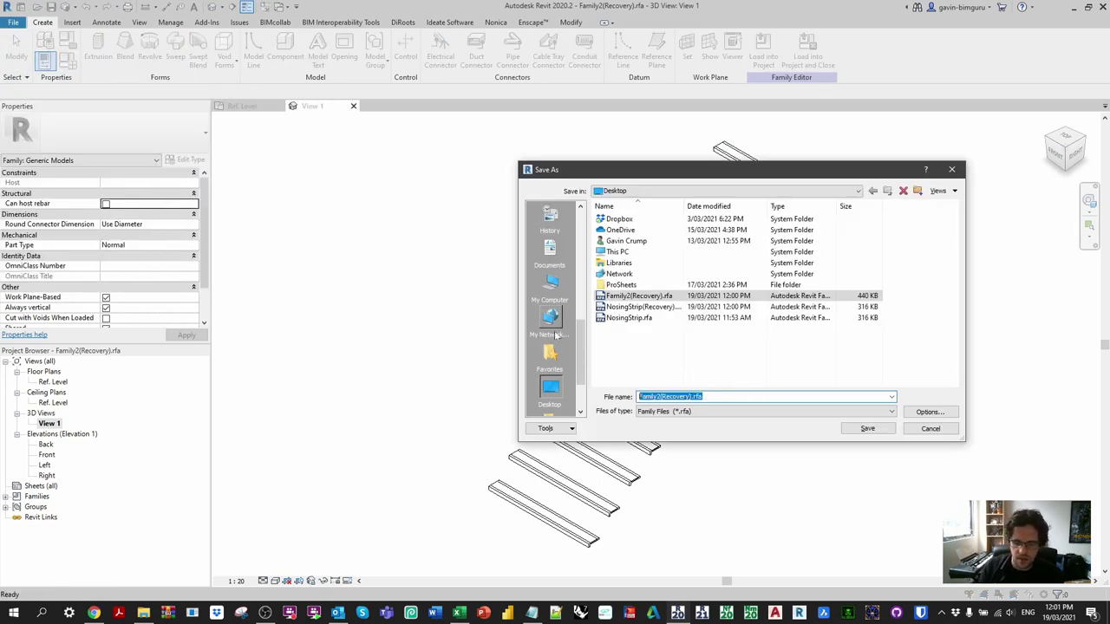
text(NosingArray)
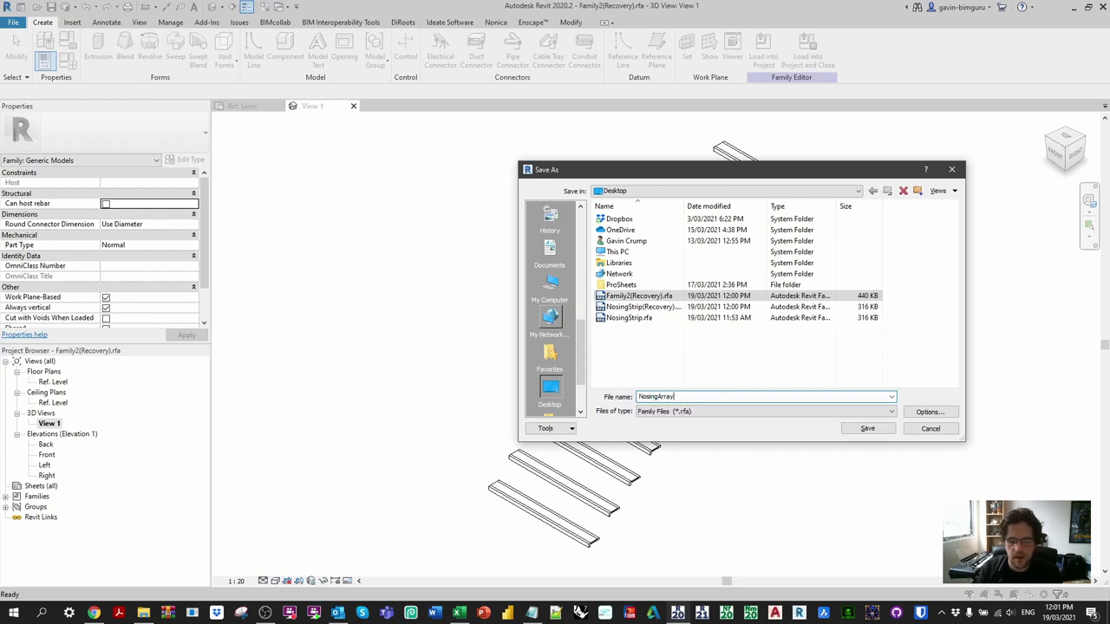
key(Return)
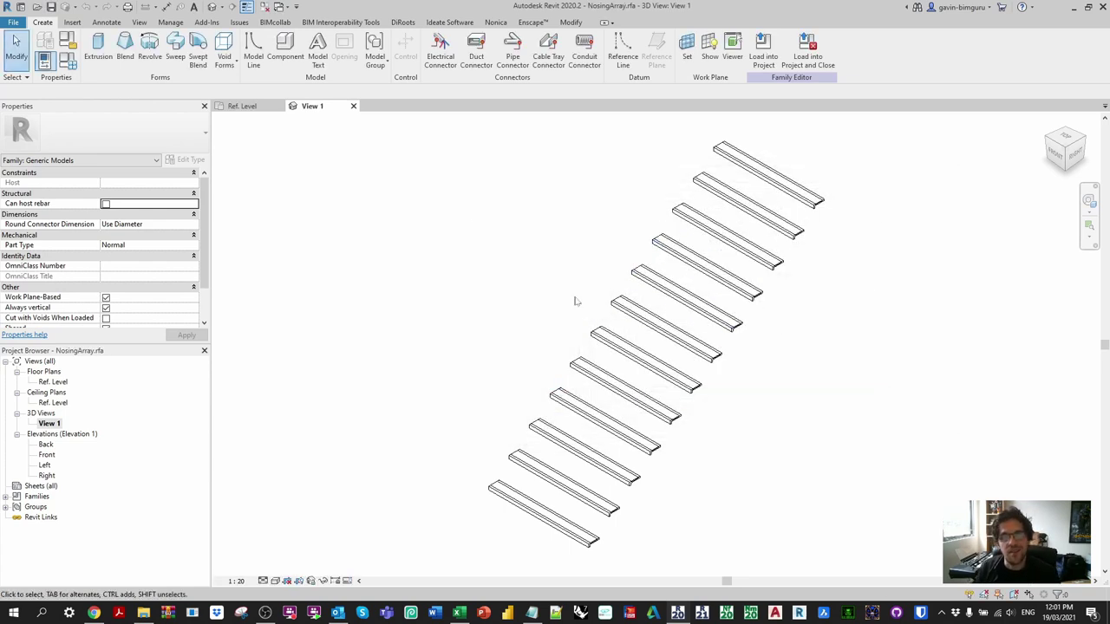
- Close the inactive views, open the project Project1(Recovery).rvt and load the NosingArray family into it
click(265, 7)
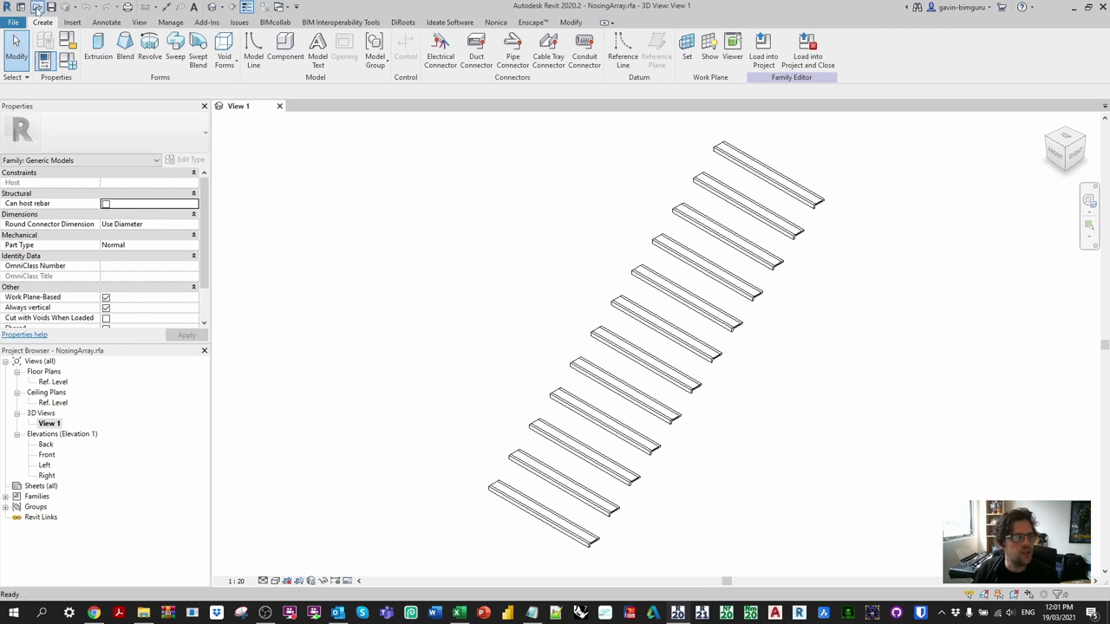
click(37, 6)
click(653, 386)
click(846, 479)
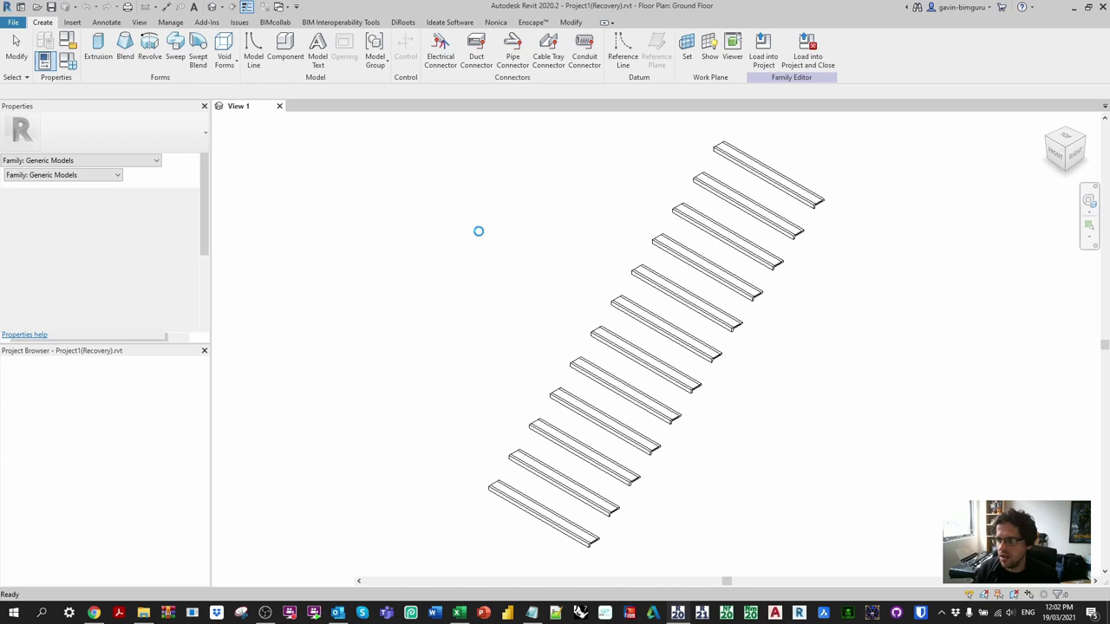
click(250, 107)
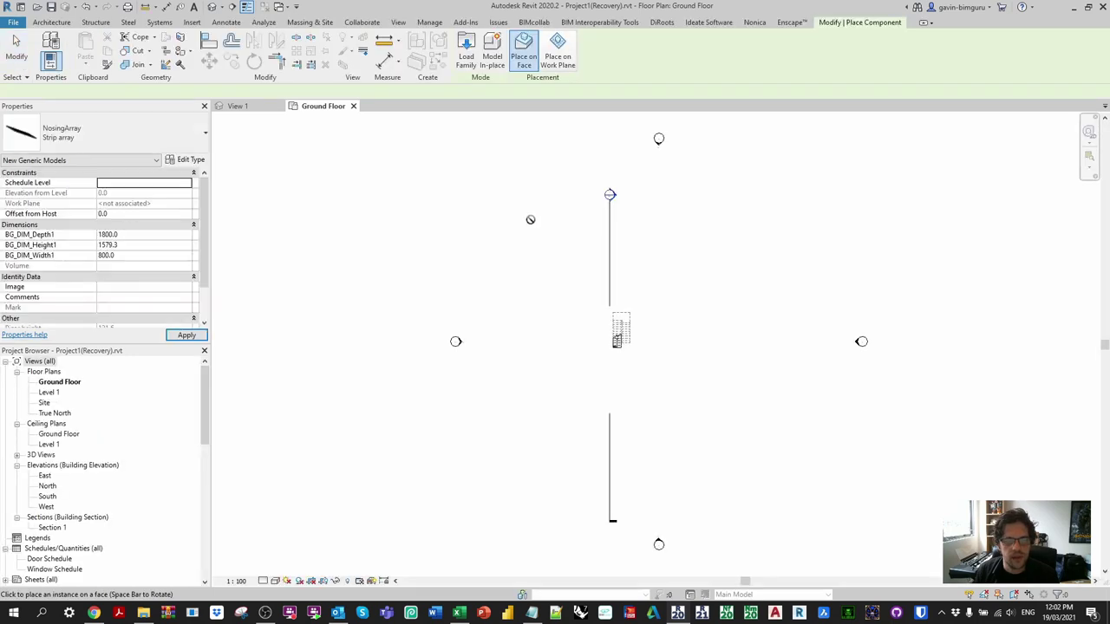
- Place a Strip array on the Ground Floor work plane beside the stair and stretch its depth to about 2415 mm
scroll(596, 329, up, 2)
click(558, 52)
scroll(639, 397, up, 5)
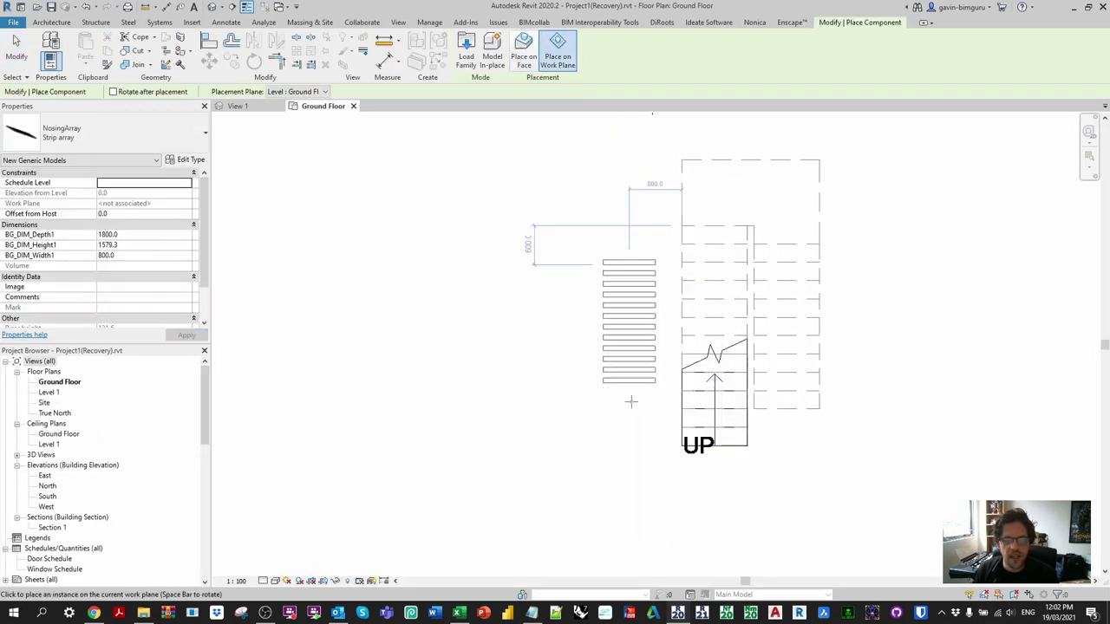
click(639, 398)
key(Escape)
key(Escape)
click(624, 334)
drag(628, 309, 630, 269)
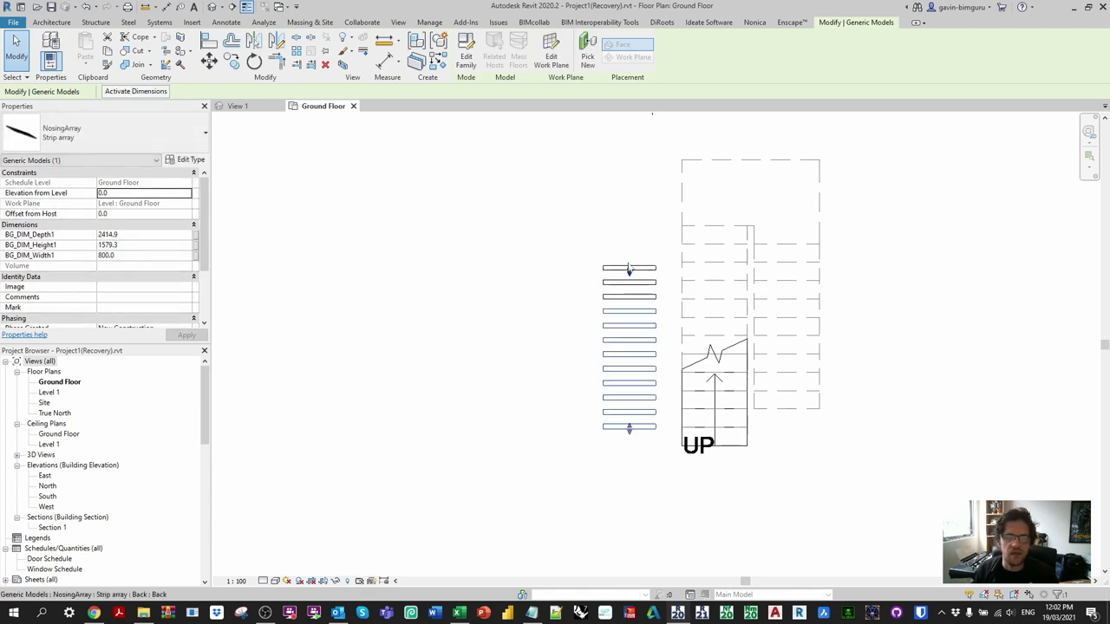
click(469, 236)
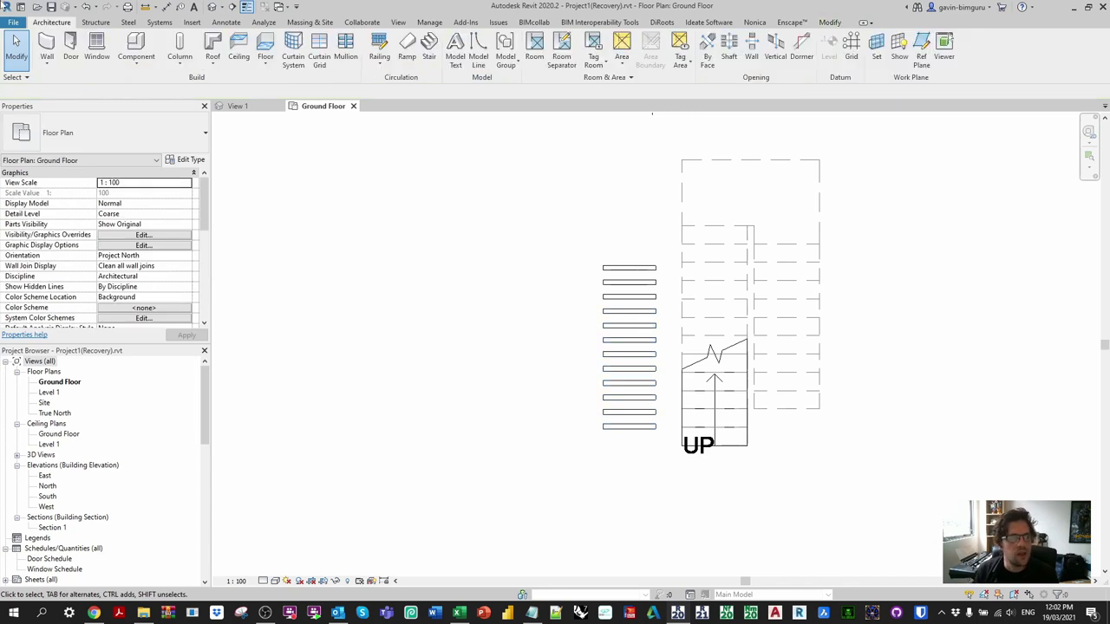
- In the family's Ref. Level plan, draw a vertical invisible model line beside the strips, with its reference set to Not a Reference
click(13, 23)
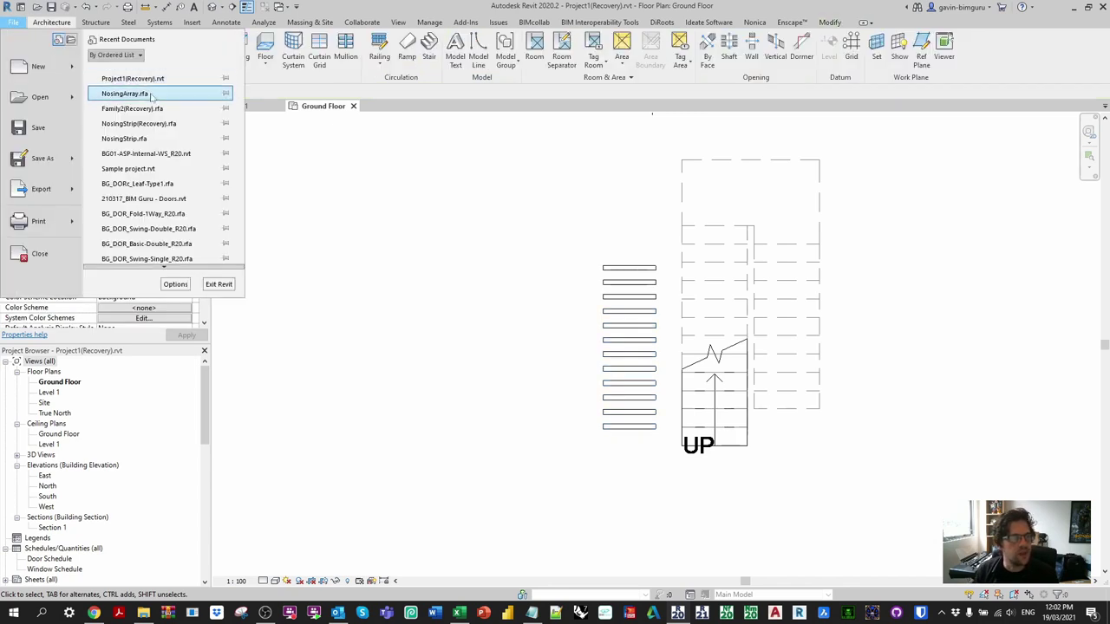
key(Escape)
key(ctrl+Tab)
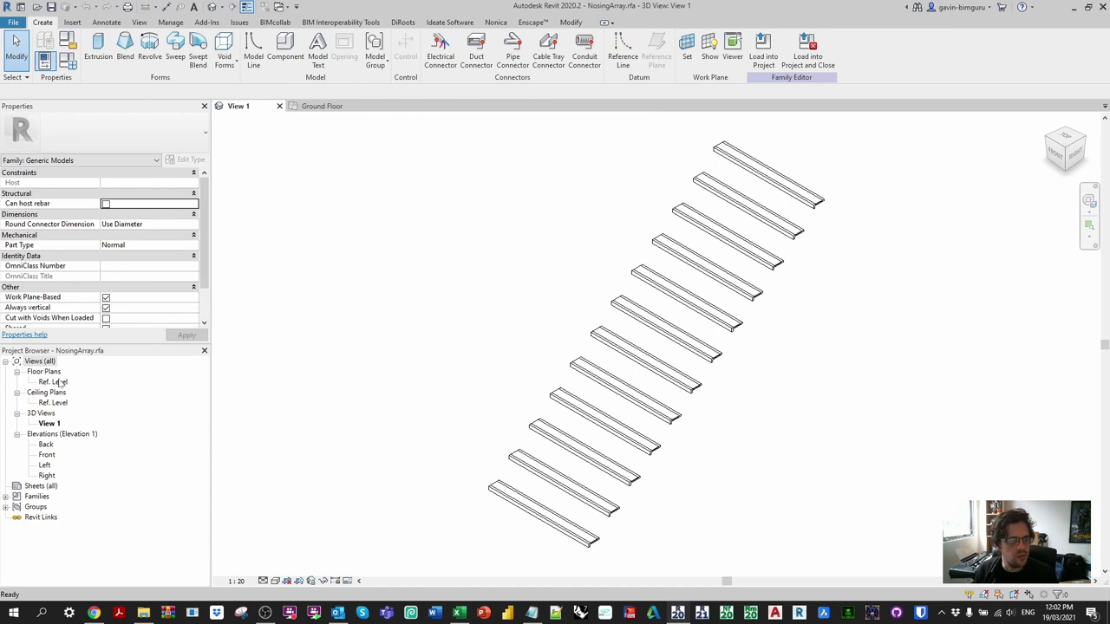
double_click(54, 381)
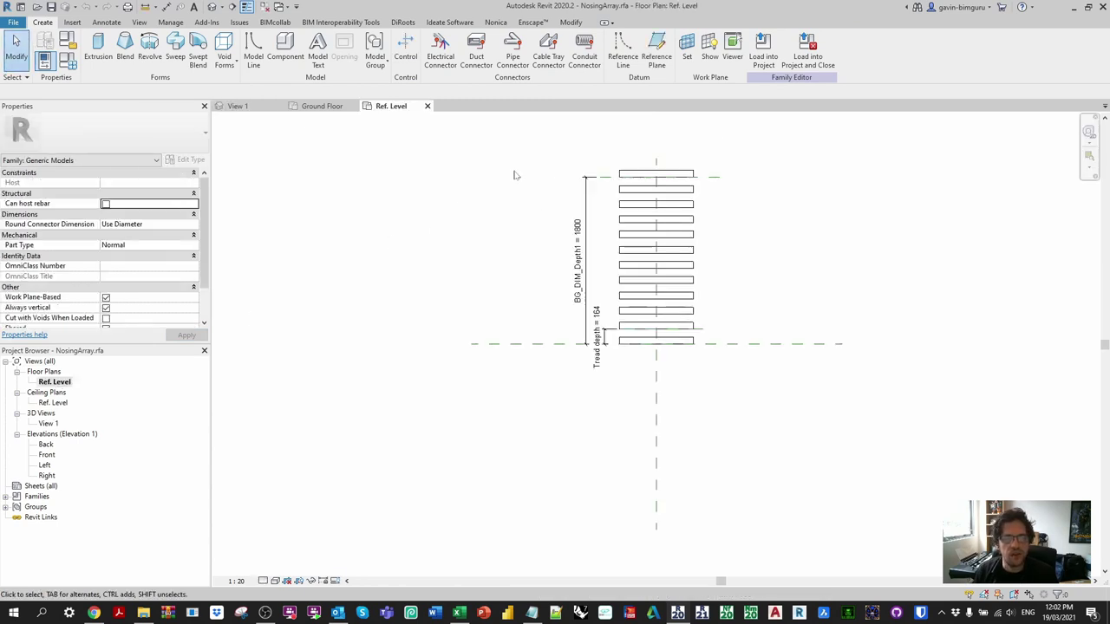
click(253, 48)
click(531, 57)
click(493, 86)
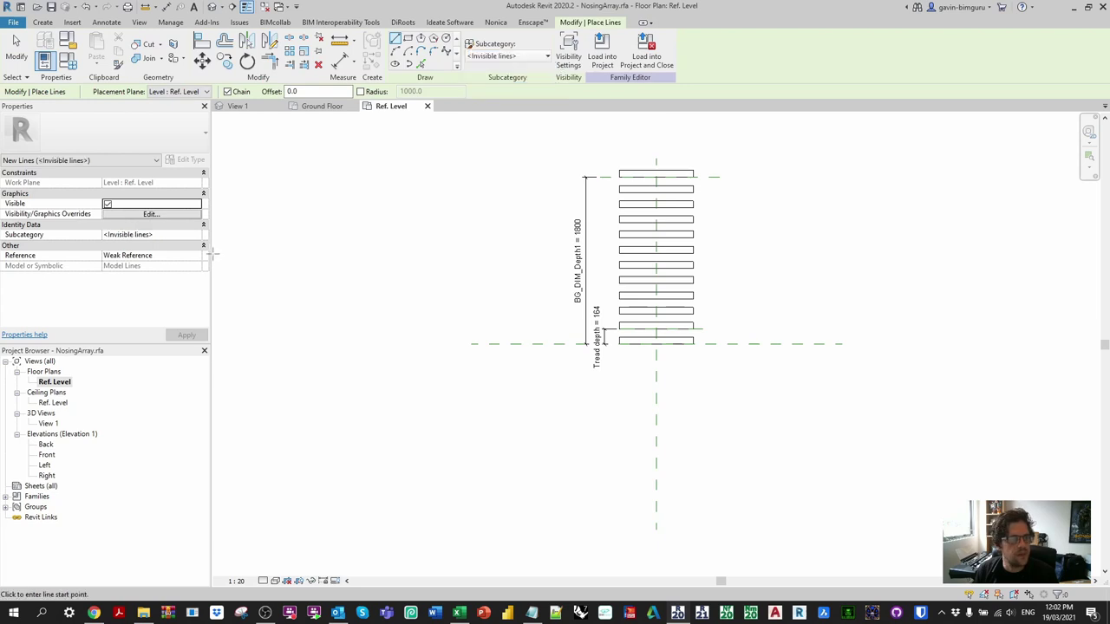
click(152, 255)
click(130, 264)
click(723, 334)
click(723, 236)
key(Escape)
key(Escape)
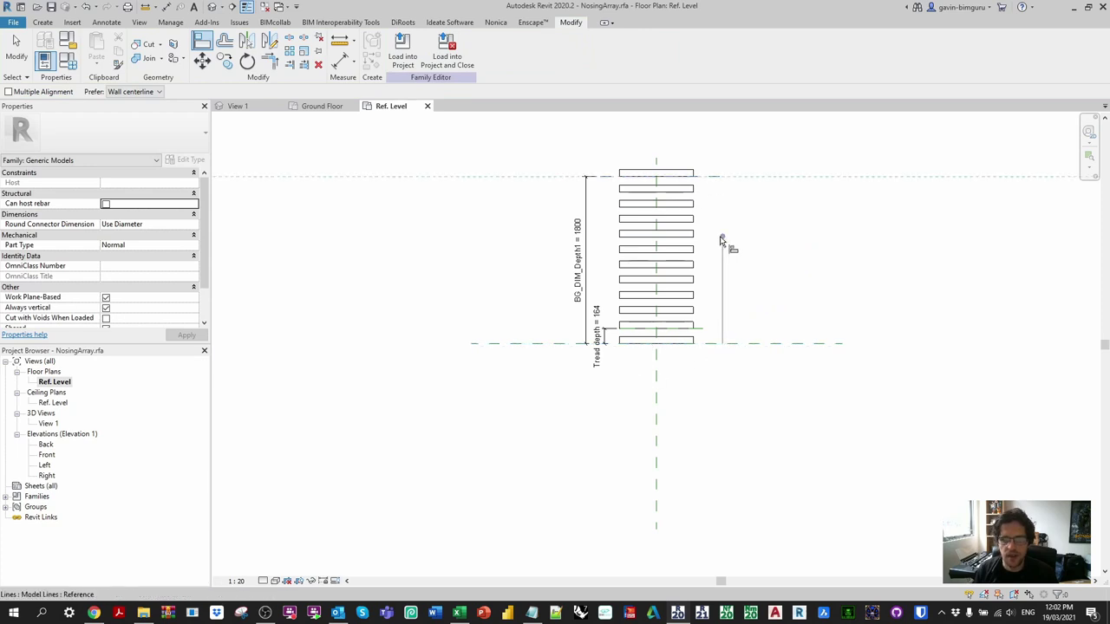
- Align the new invisible line with the vertical centre reference plane through the strips
click(659, 163)
click(722, 201)
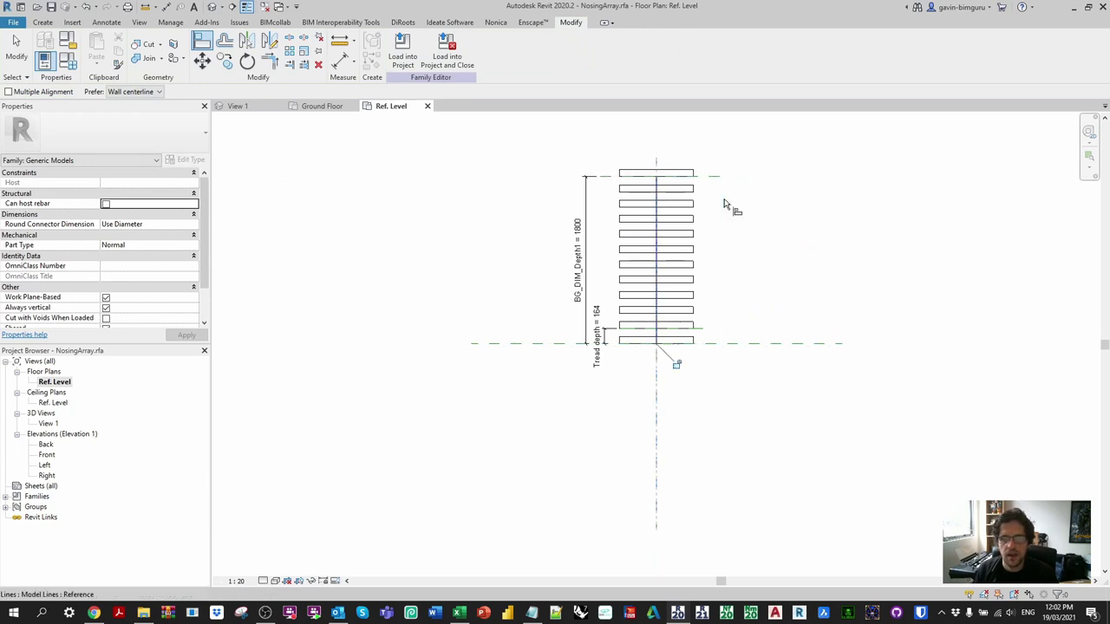
key(Escape)
key(Escape)
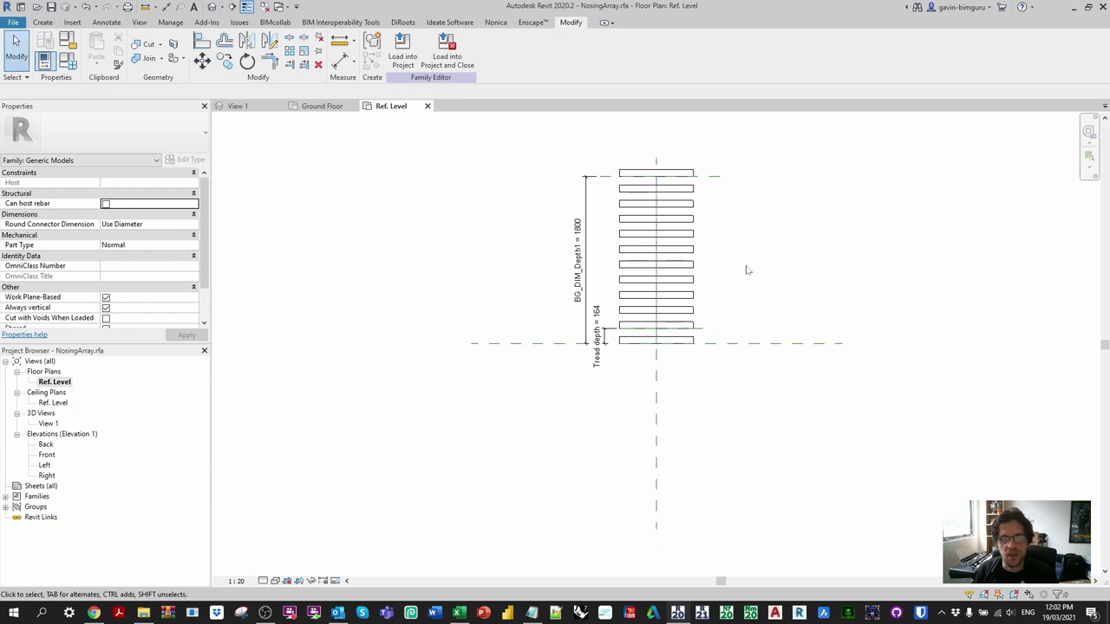
- In the Left elevation, draw a vertical invisible model line beside the highest strip and align it with the reference plane at that strip
double_click(44, 466)
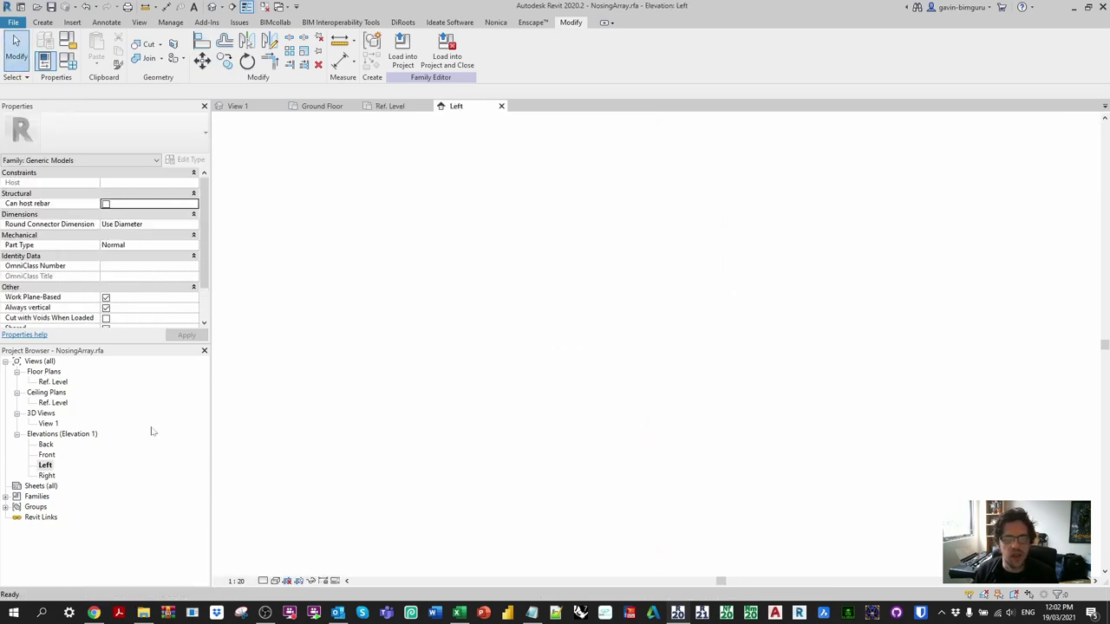
click(42, 21)
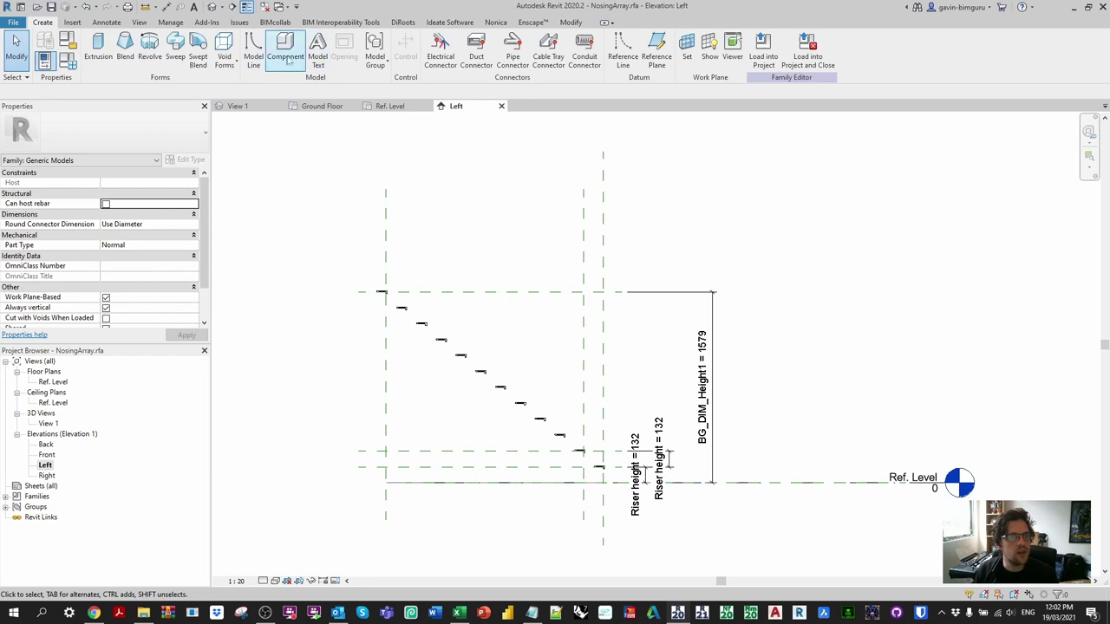
click(371, 304)
click(371, 488)
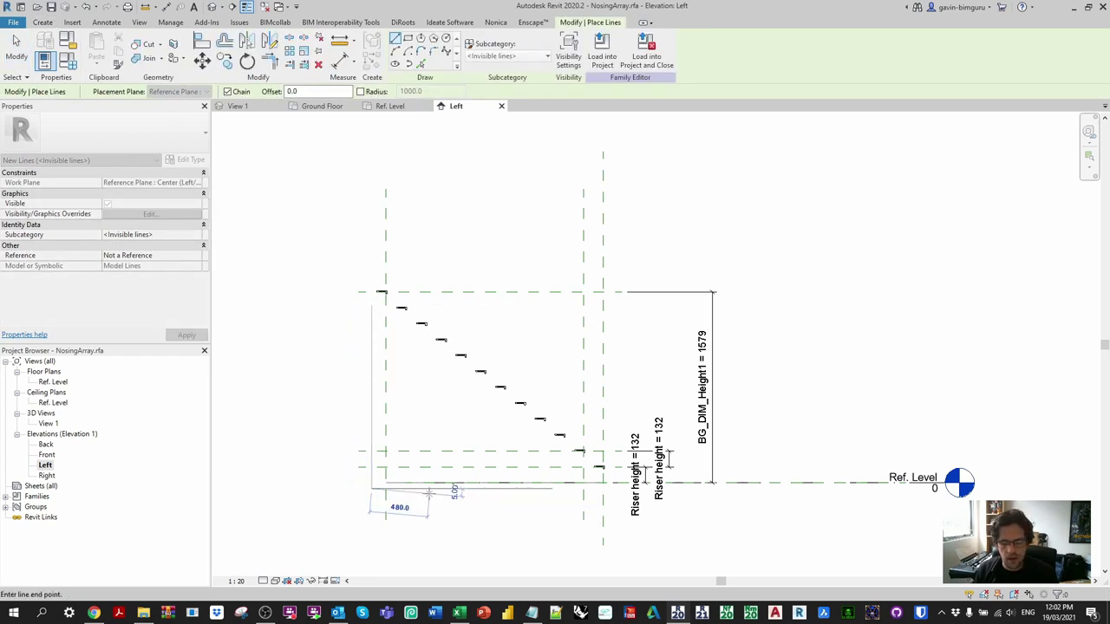
key(Escape)
key(Escape)
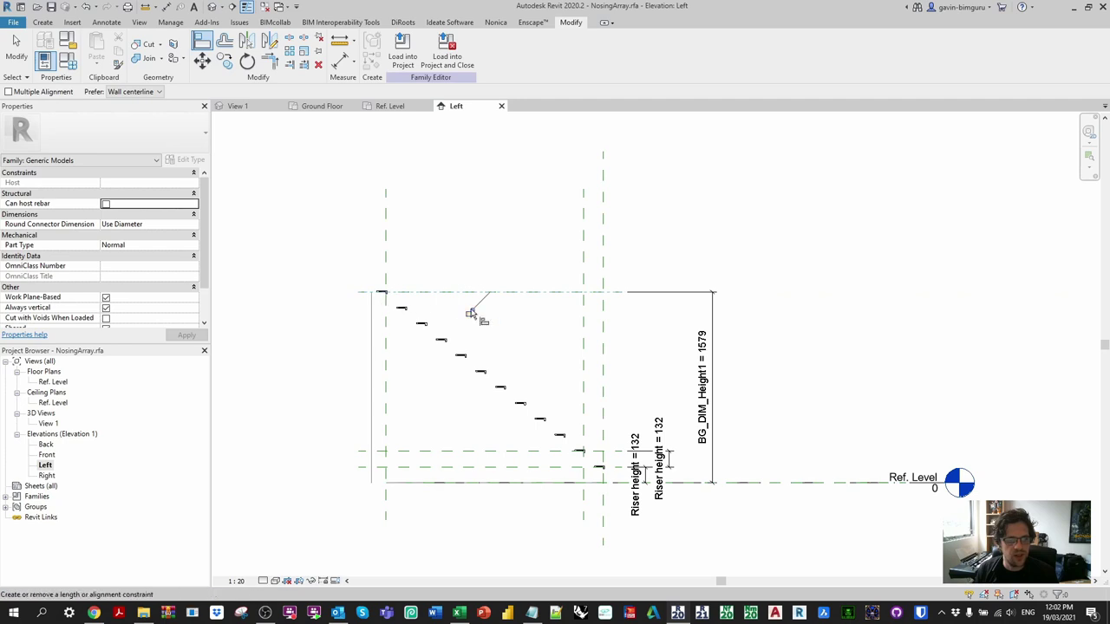
click(387, 255)
click(373, 358)
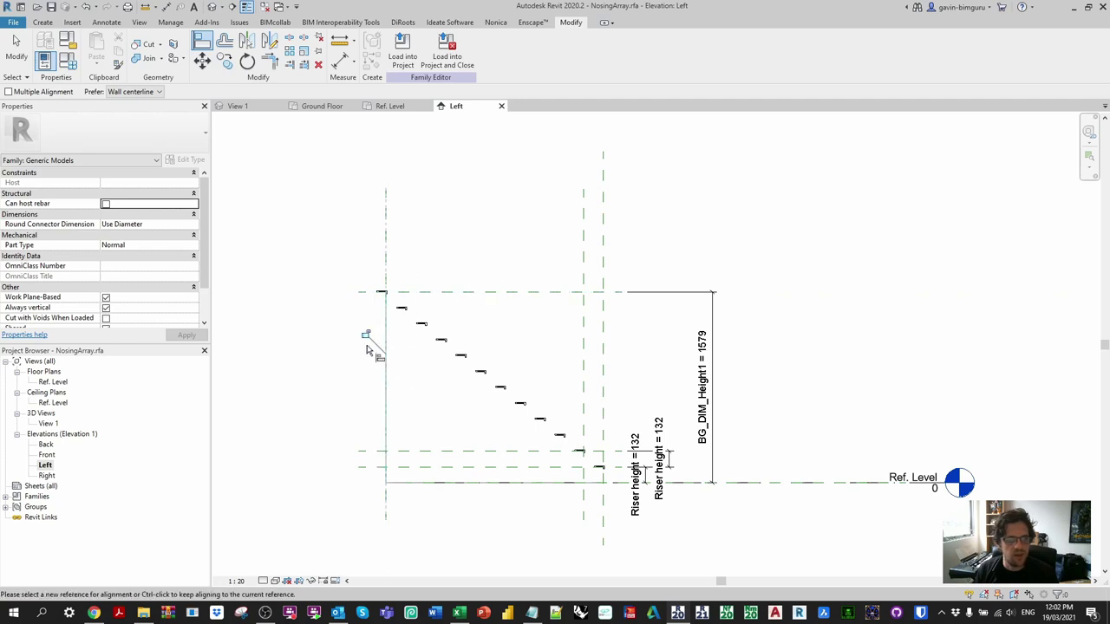
- Check the family in 3D view View 1, then reload it into the project, overwriting the existing version
key(ctrl+Tab)
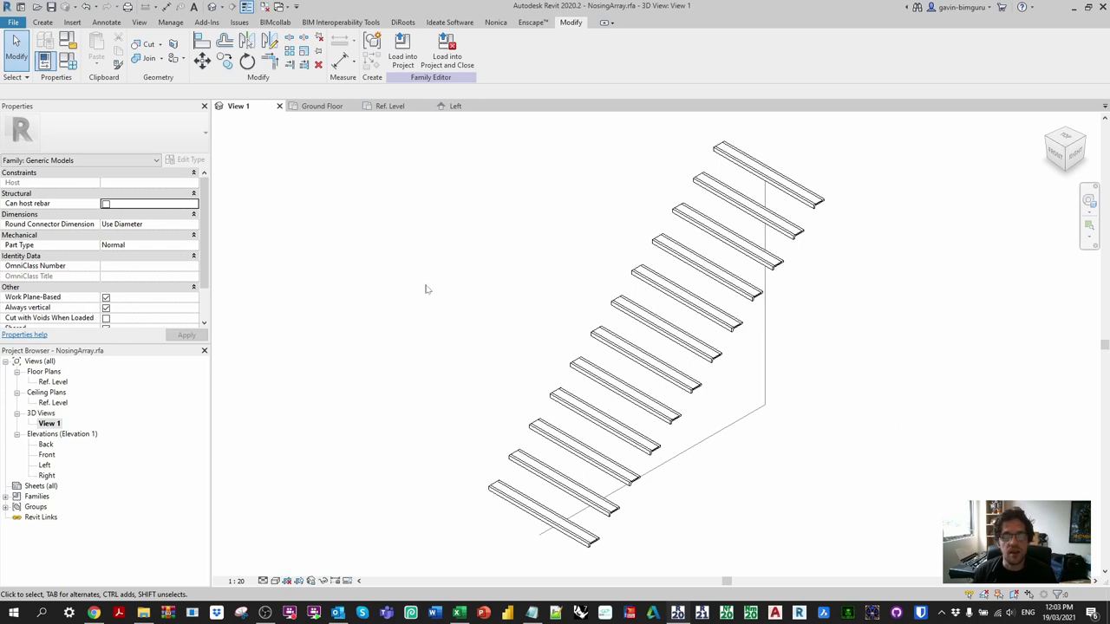
click(401, 50)
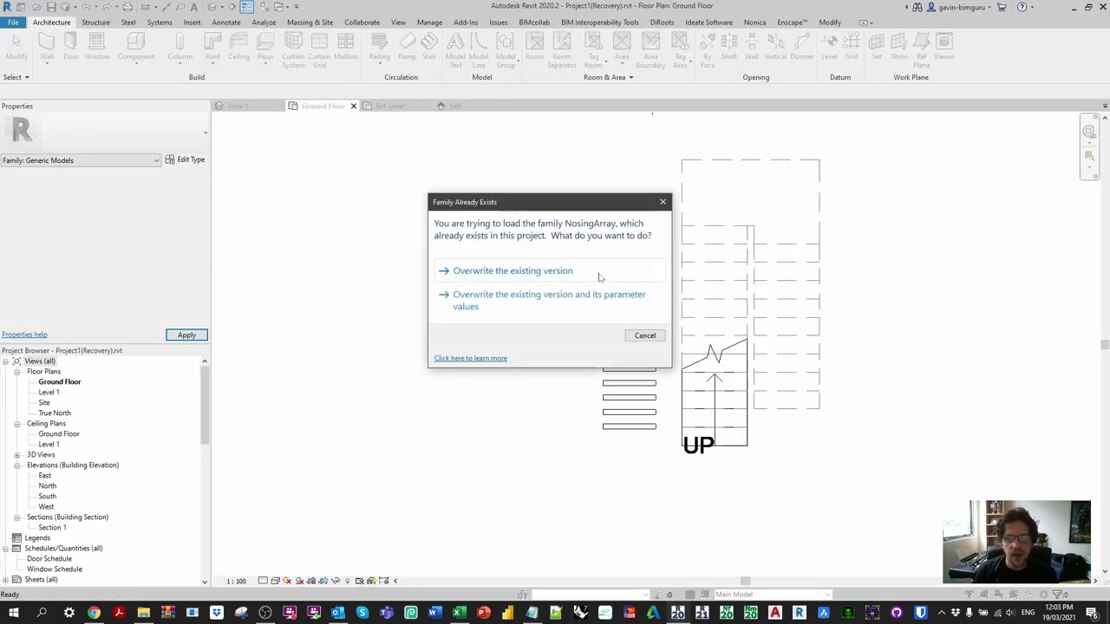
click(599, 272)
- Move the nosing array from the midpoint of its front edge onto the centreline of the stair flight's first riser
click(642, 273)
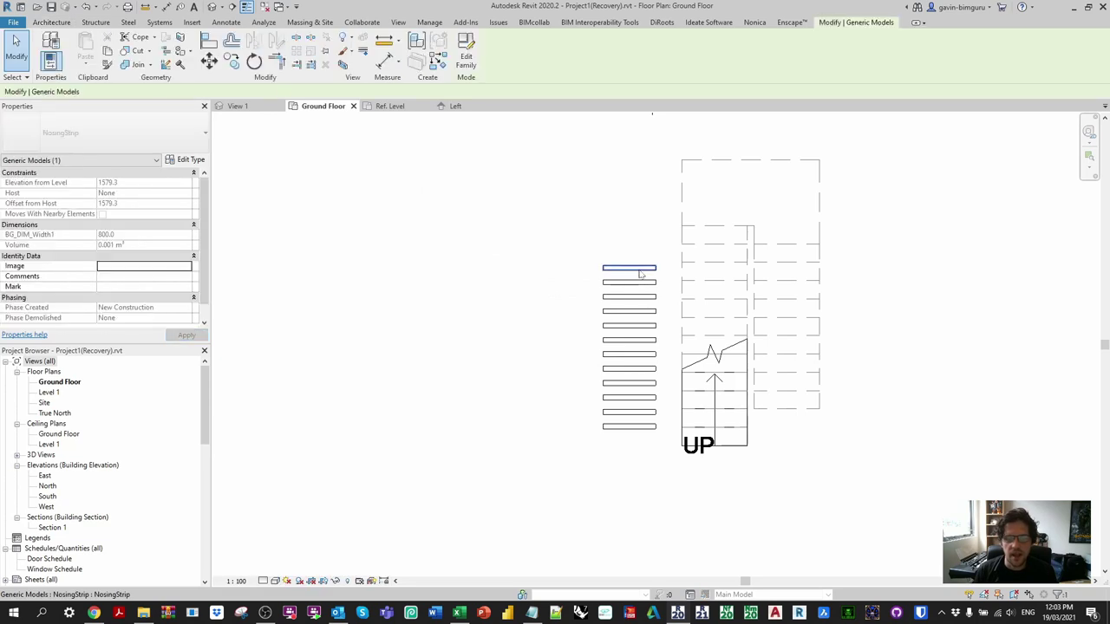
click(632, 422)
scroll(624, 270, up, 4)
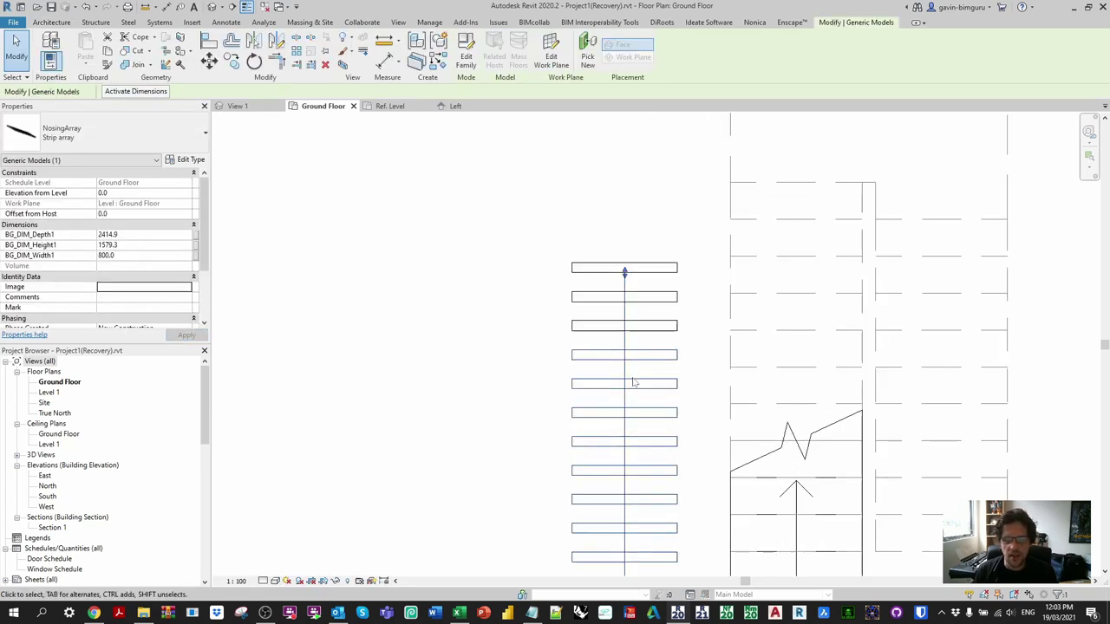
scroll(634, 383, down, 2)
scroll(592, 446, up, 2)
key(m)
key(v)
click(598, 462)
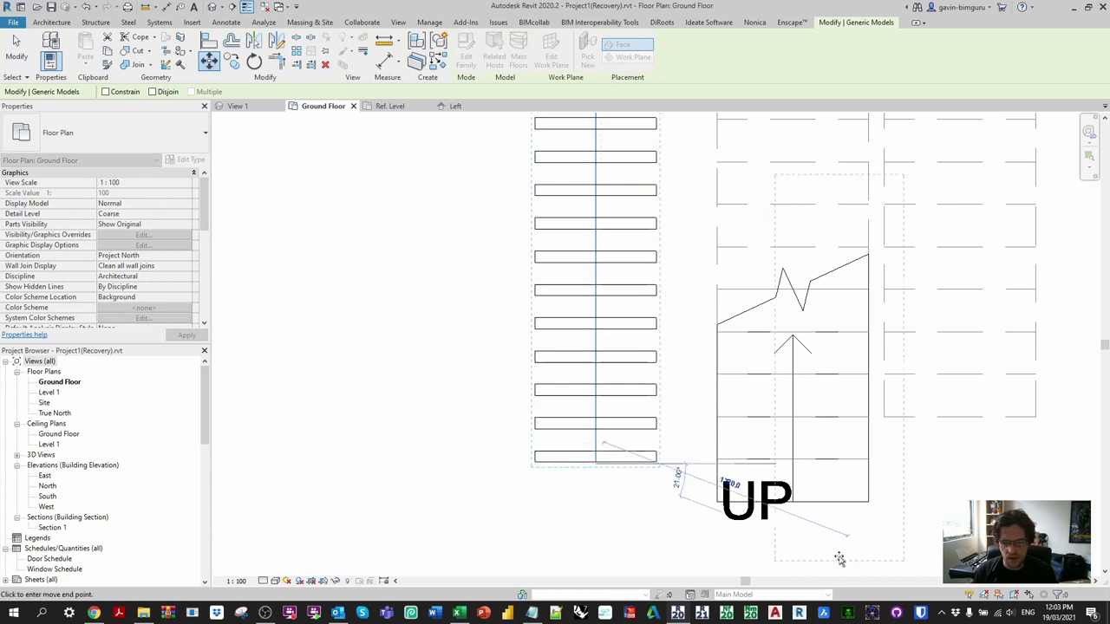
click(792, 462)
- Stretch the nosing array along the stair flight to a depth of 3350 mm
scroll(807, 485, down, 2)
scroll(791, 358, up, 1)
scroll(792, 358, up, 1)
drag(781, 336, 771, 214)
scroll(624, 300, down, 2)
scroll(642, 355, up, 1)
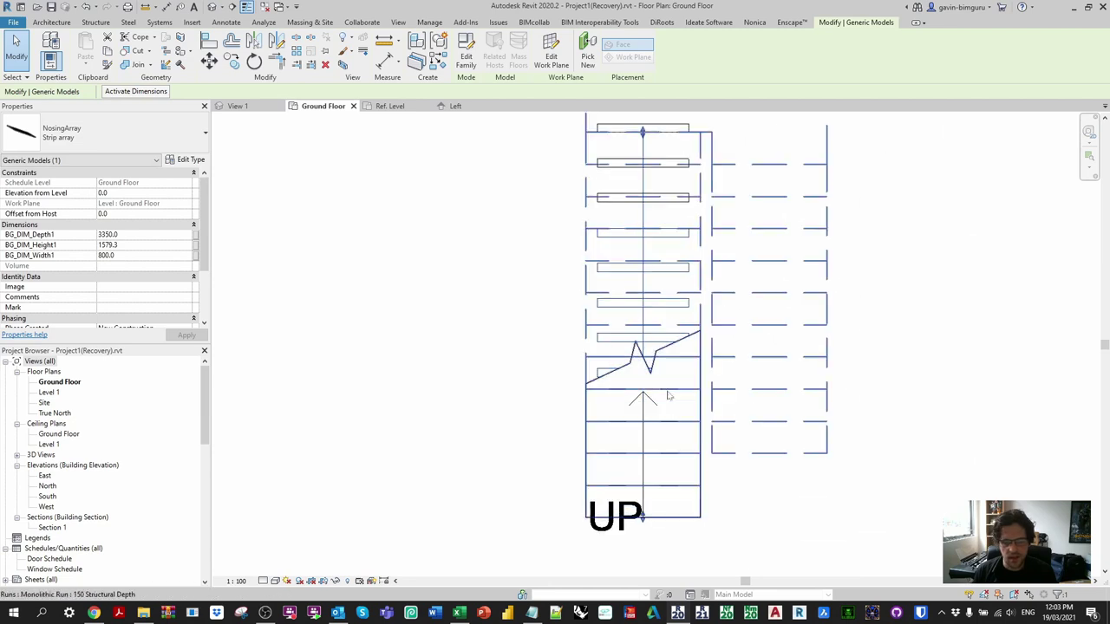
scroll(544, 440, down, 1)
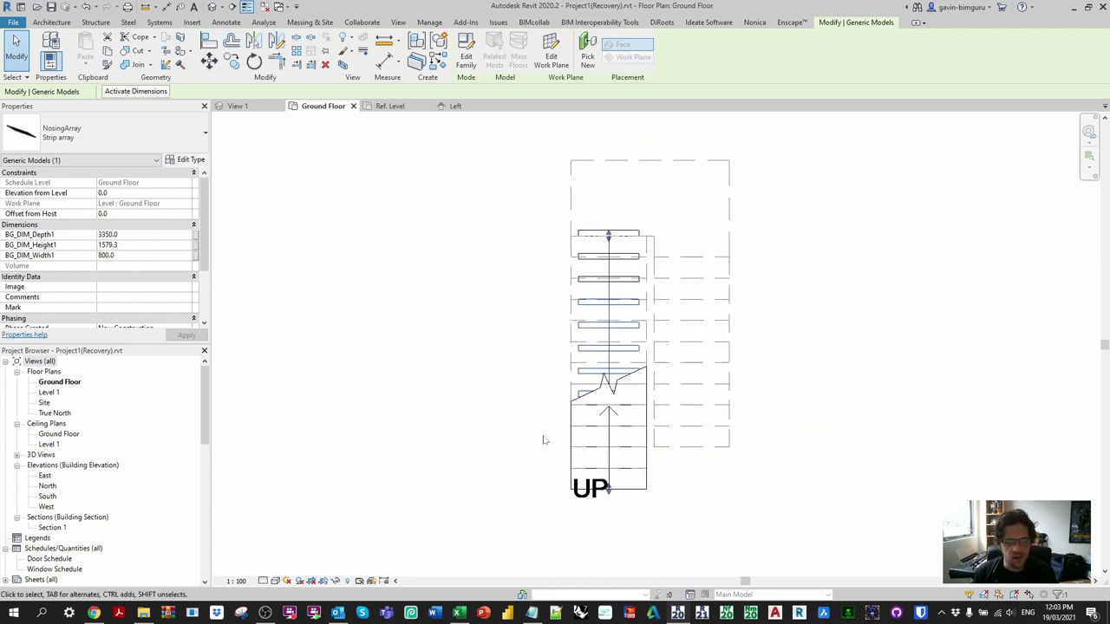
click(398, 21)
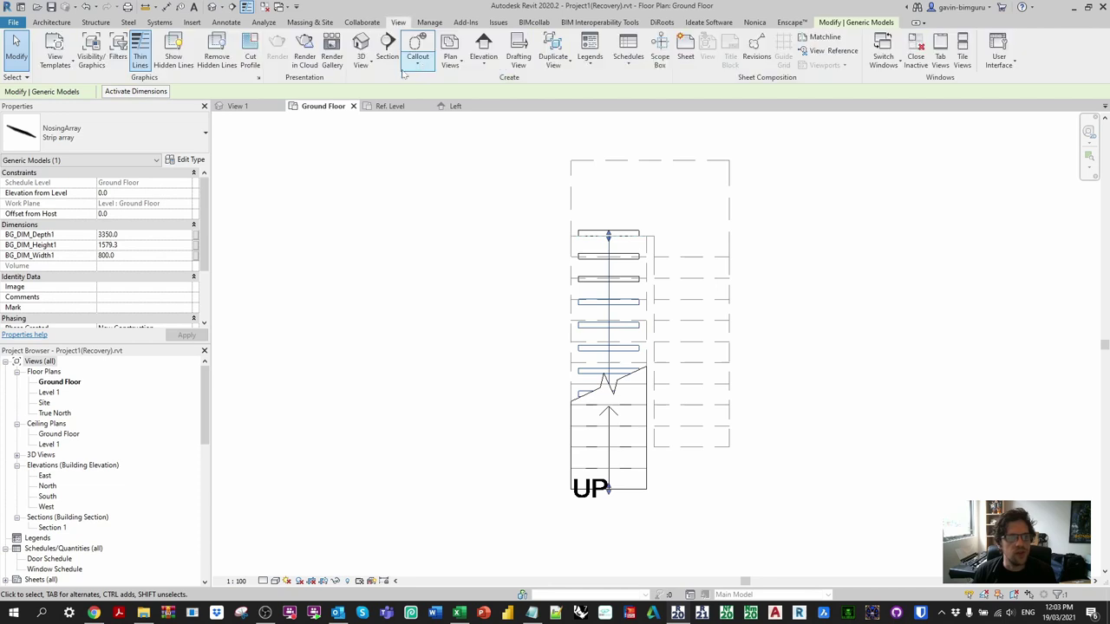
click(394, 54)
scroll(598, 153, down, 1)
click(550, 504)
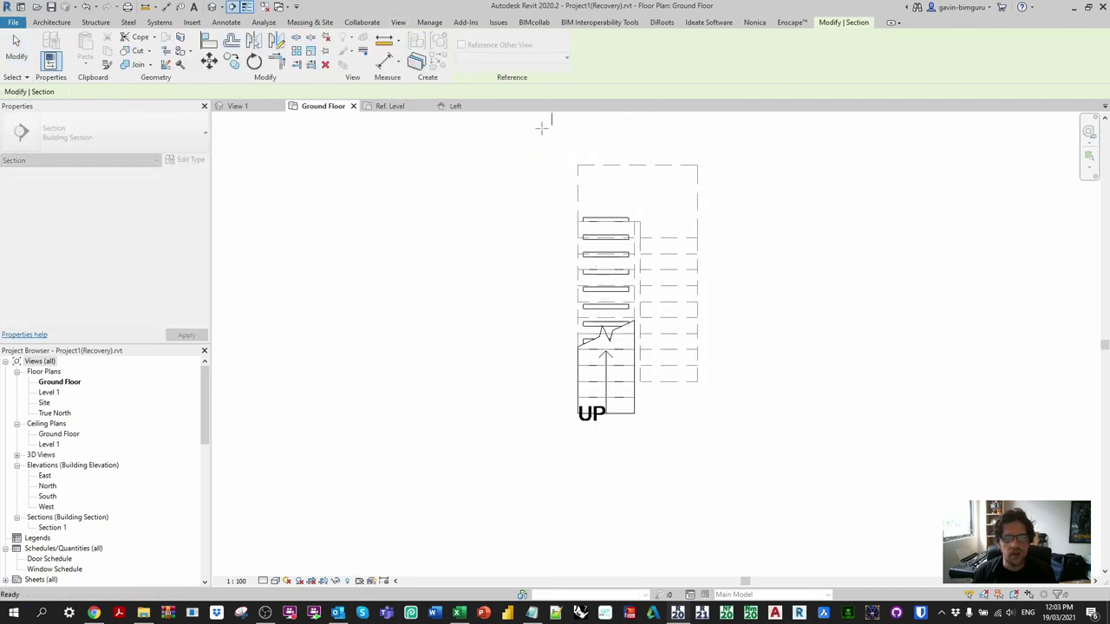
key(Escape)
key(Escape)
- Open the Section 1 view from its section line beside the stair and frame the stair flight
click(552, 122)
right_click(551, 122)
click(606, 191)
scroll(533, 375, up, 6)
- Edit the placed NosingArray family and, in the Left elevation, set the upper height reference plane's Is Reference property to Top
click(534, 375)
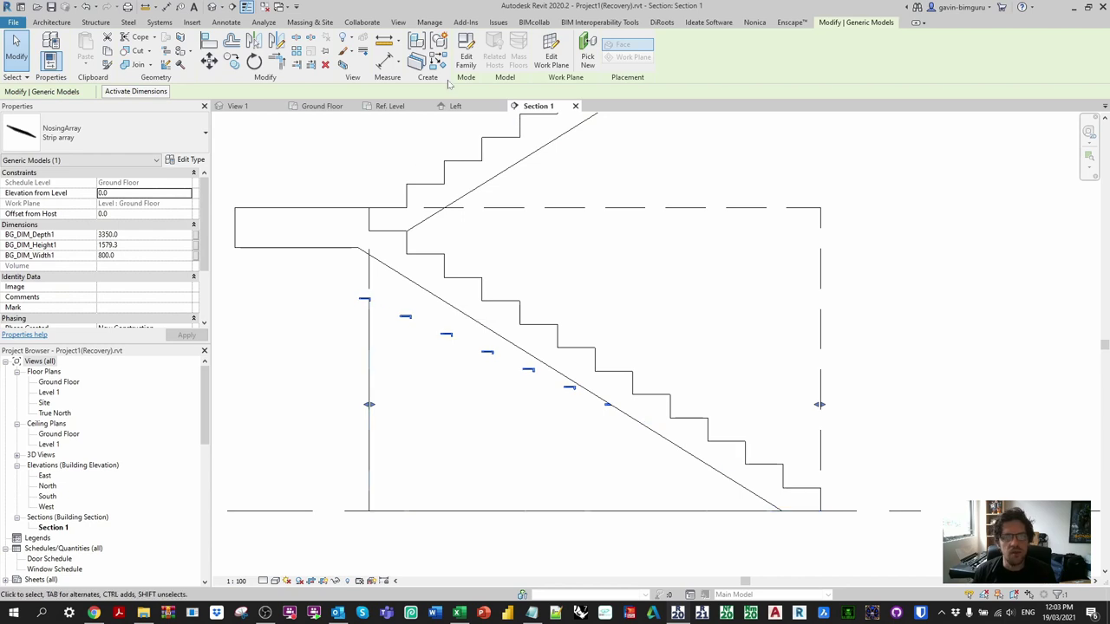
click(465, 57)
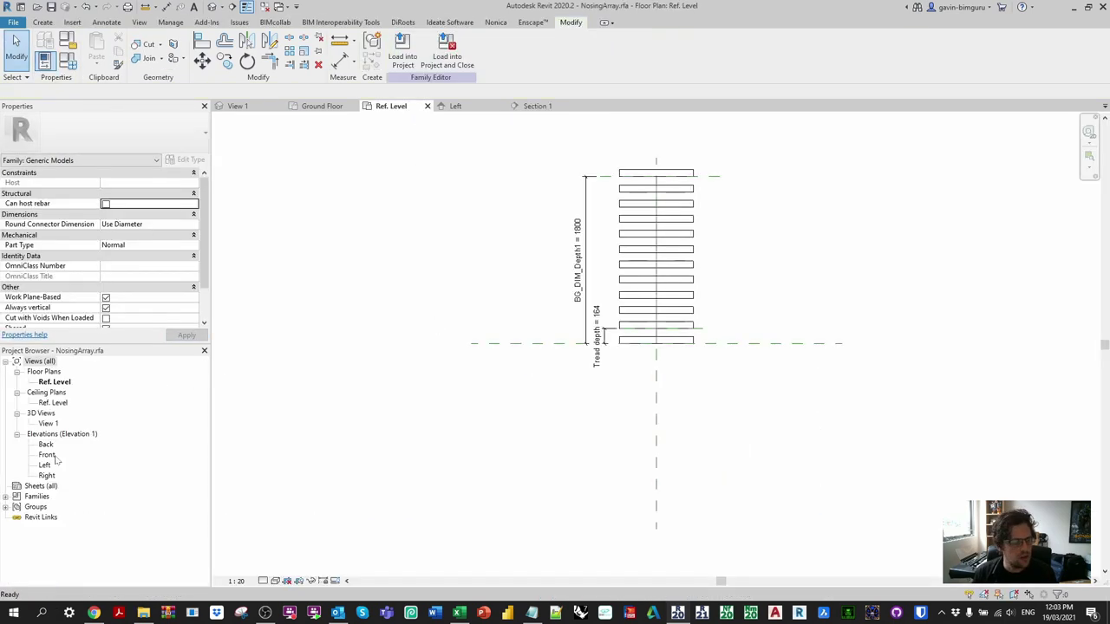
click(665, 292)
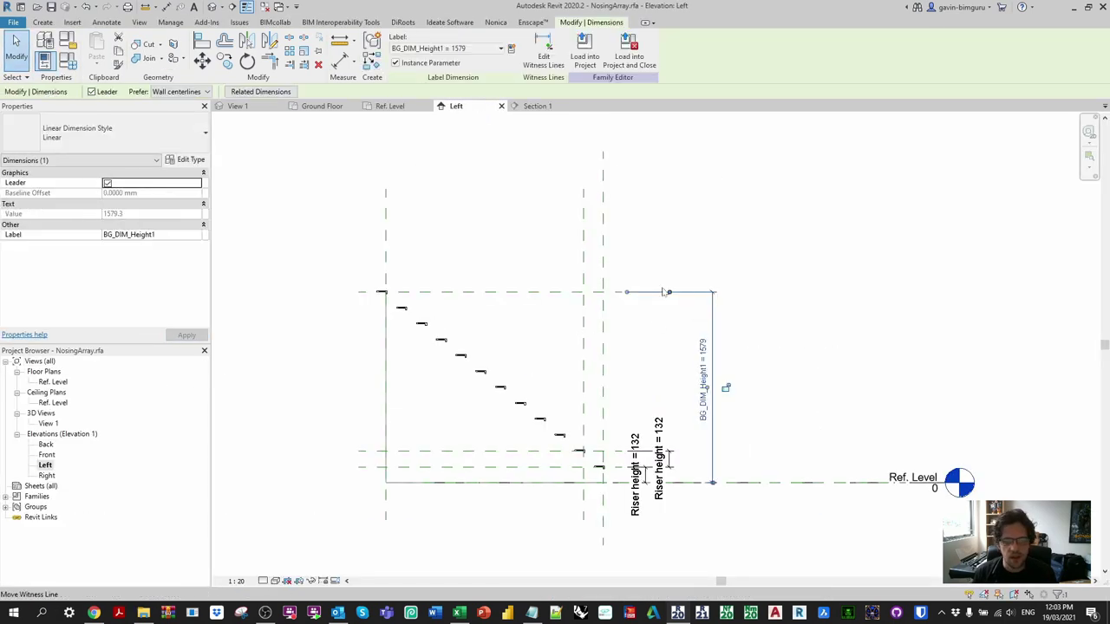
click(568, 293)
click(196, 256)
scroll(137, 303, down, 2)
click(126, 309)
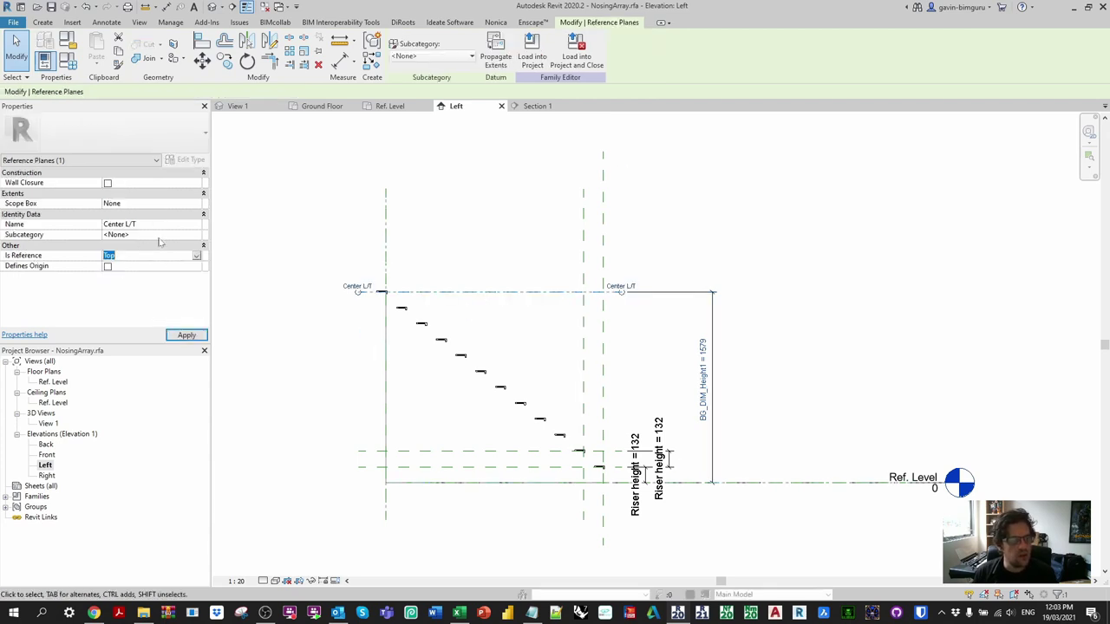
key(Escape)
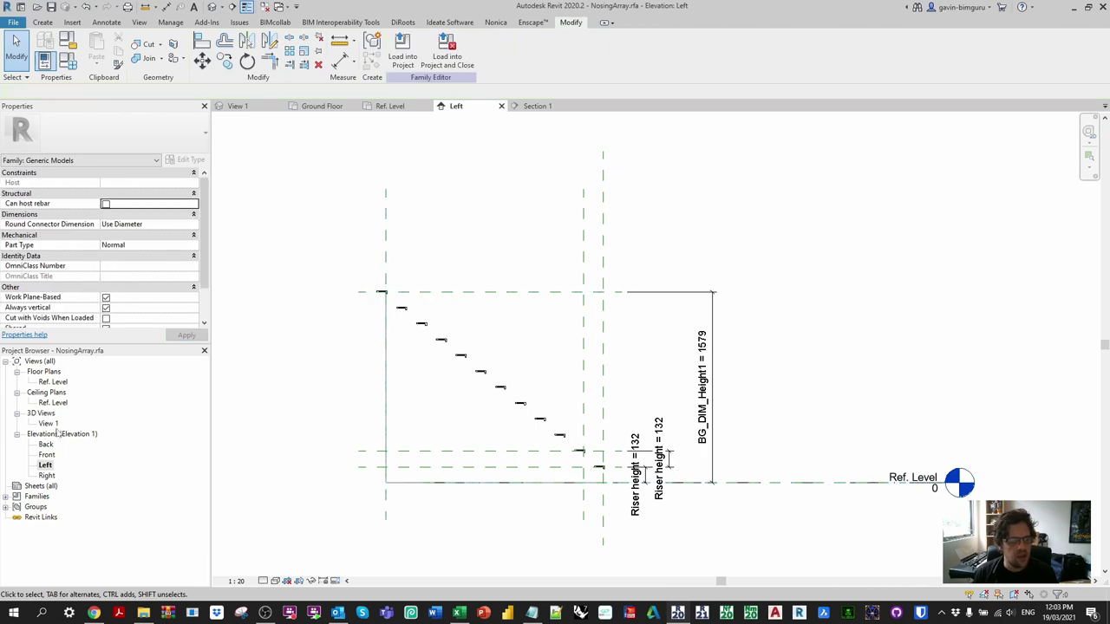
- Show View 1, reload the family into the project over the existing version, and select the nosing array in Section 1
double_click(48, 423)
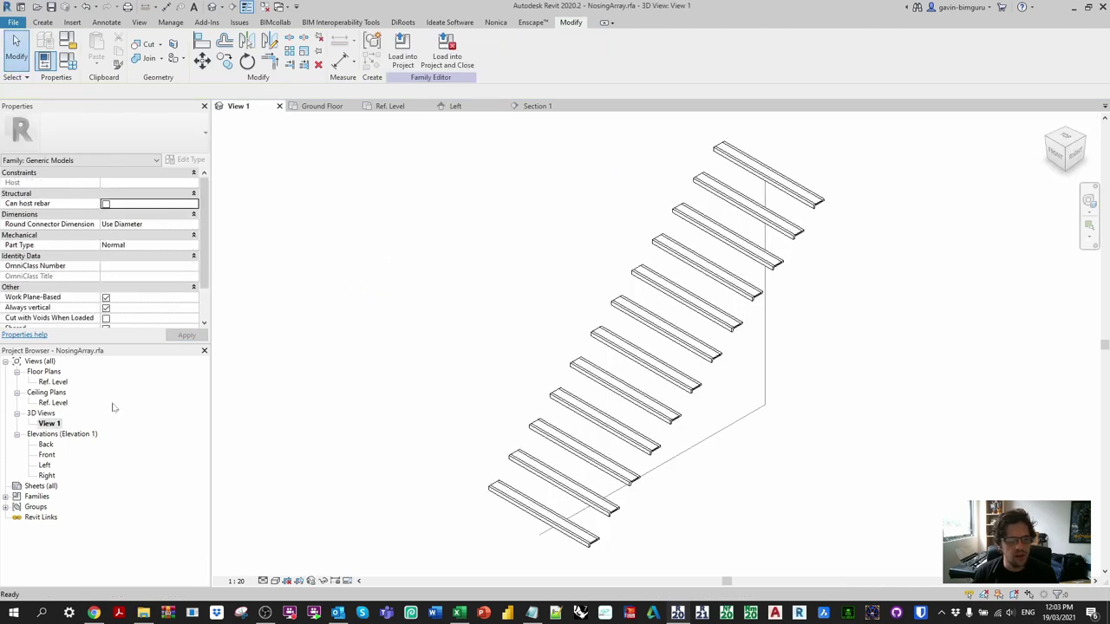
click(404, 55)
click(531, 297)
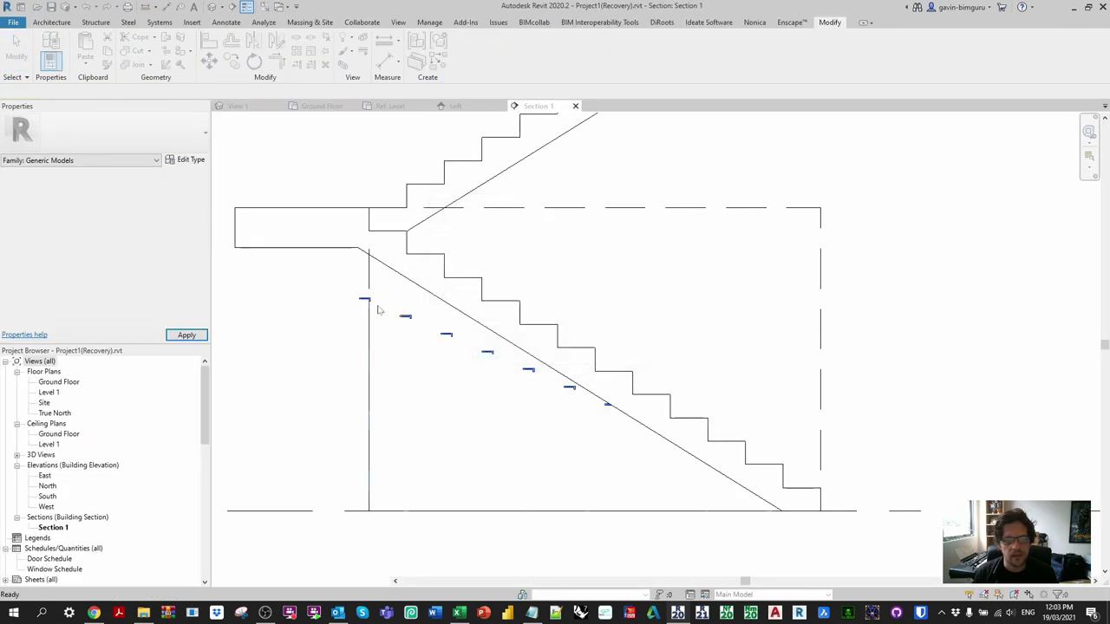
click(405, 317)
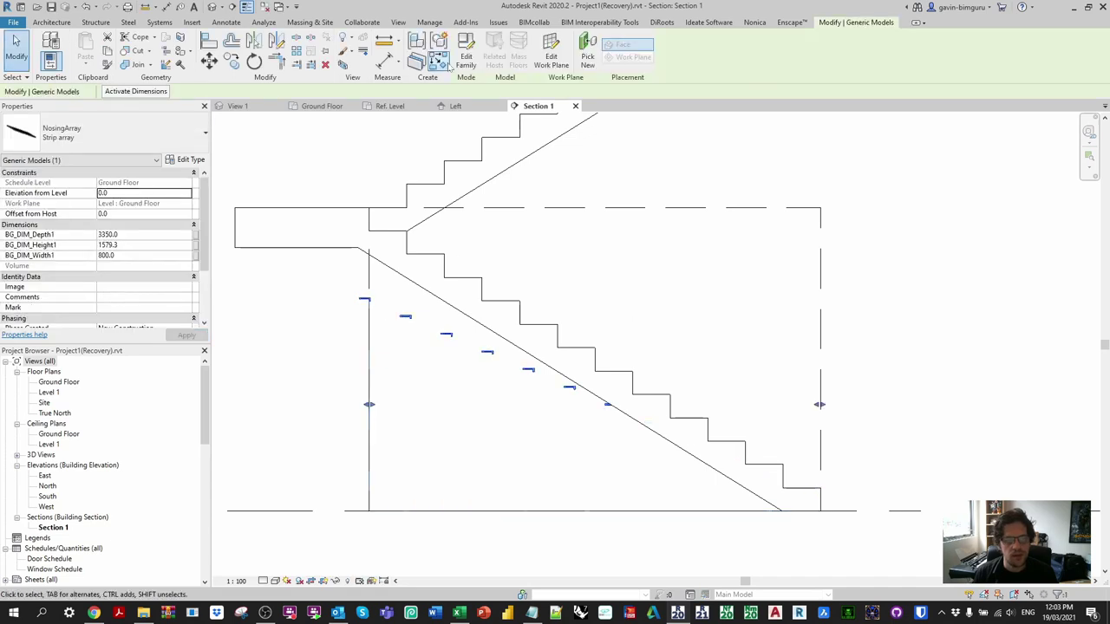
- Edit the placed NosingArray family and, in the Left elevation, set the base reference plane's Is Reference property to Bottom
click(465, 52)
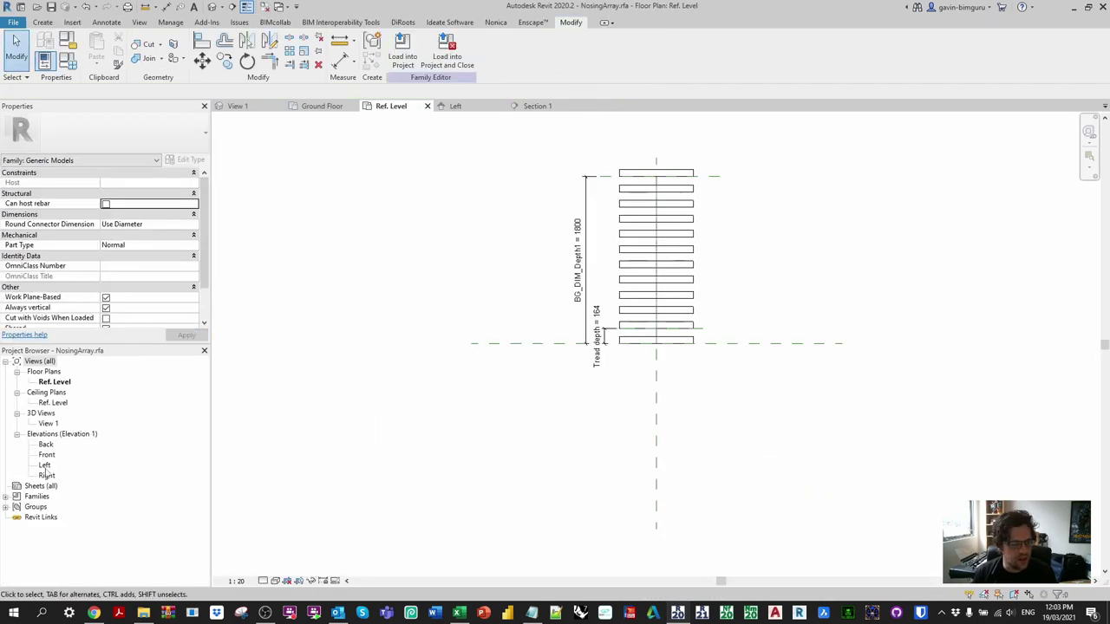
double_click(45, 466)
click(715, 482)
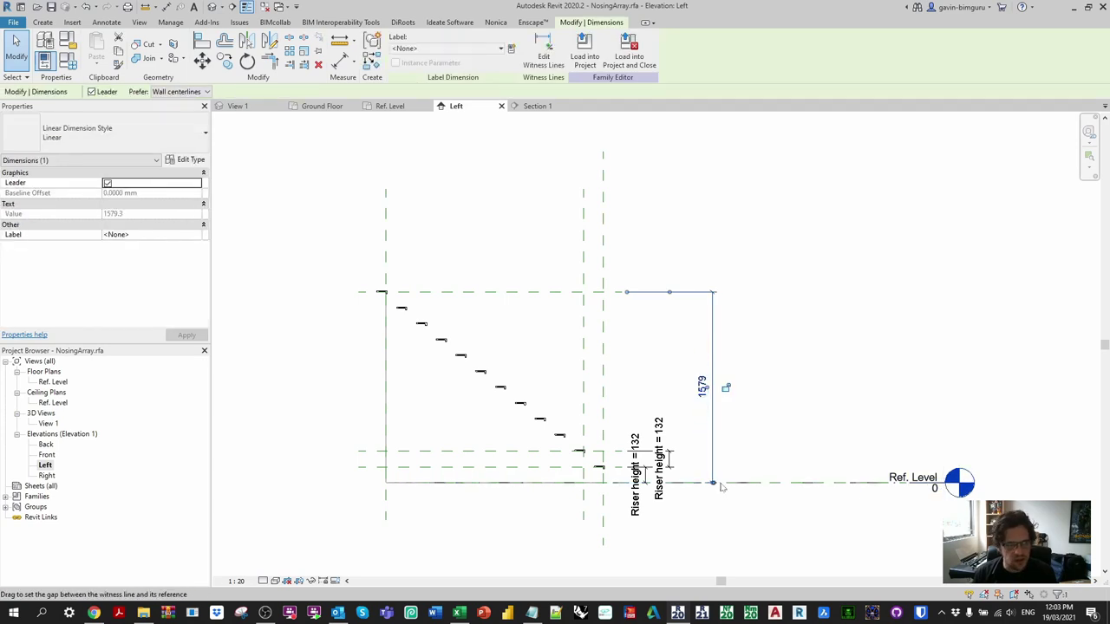
click(721, 484)
click(198, 256)
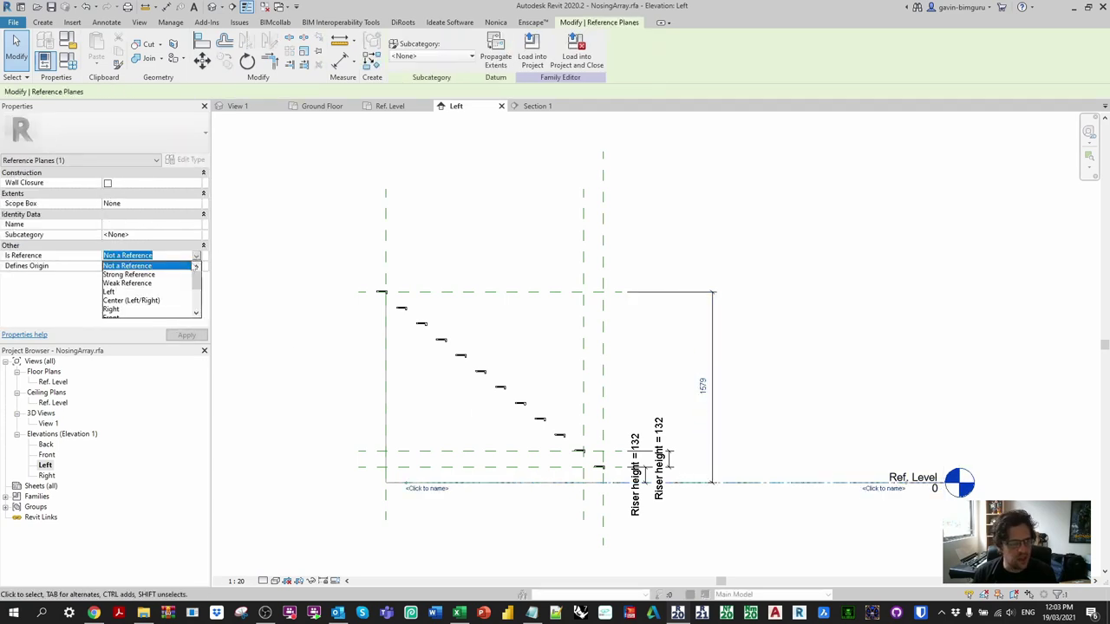
scroll(126, 312, down, 1)
click(131, 292)
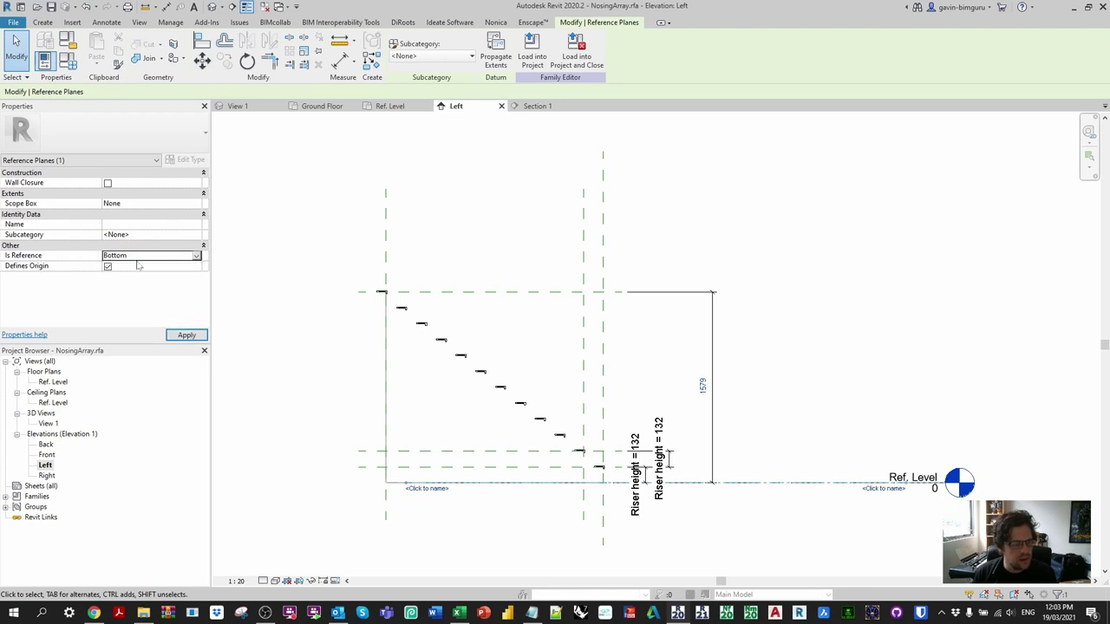
- Show View 1, reload the family into the project over the existing version, and select the nosing array in the section
double_click(48, 423)
click(323, 228)
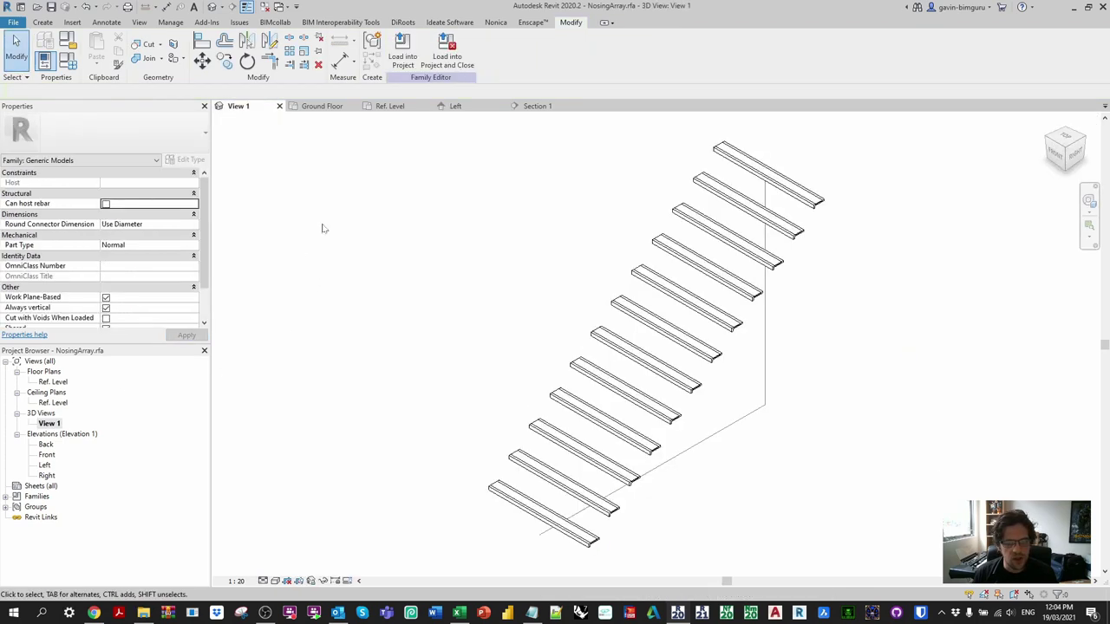
click(404, 57)
click(602, 303)
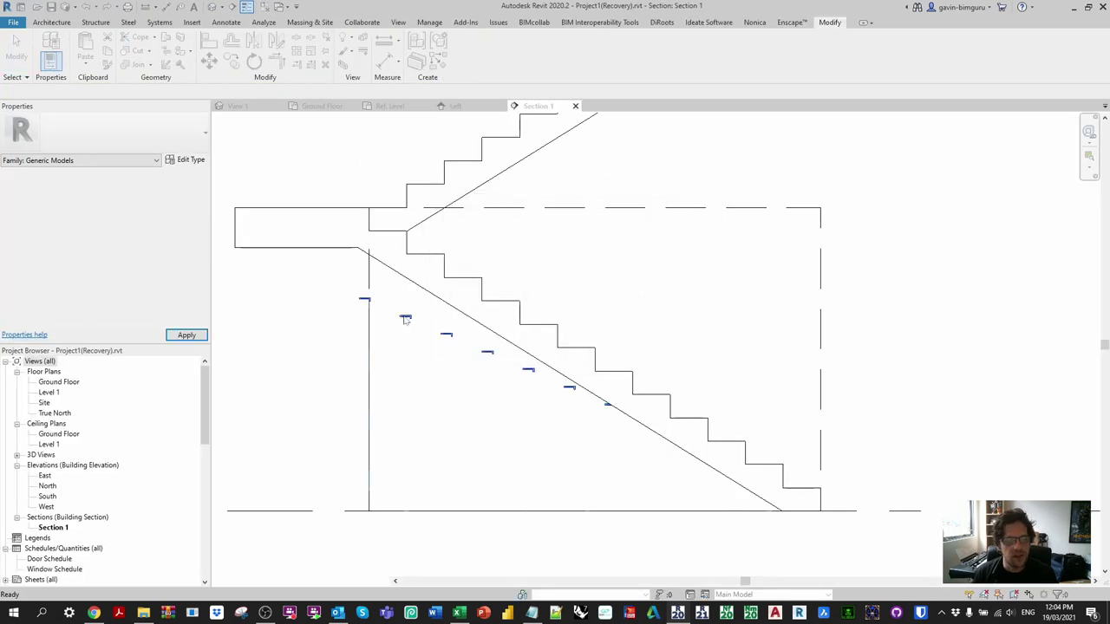
click(405, 319)
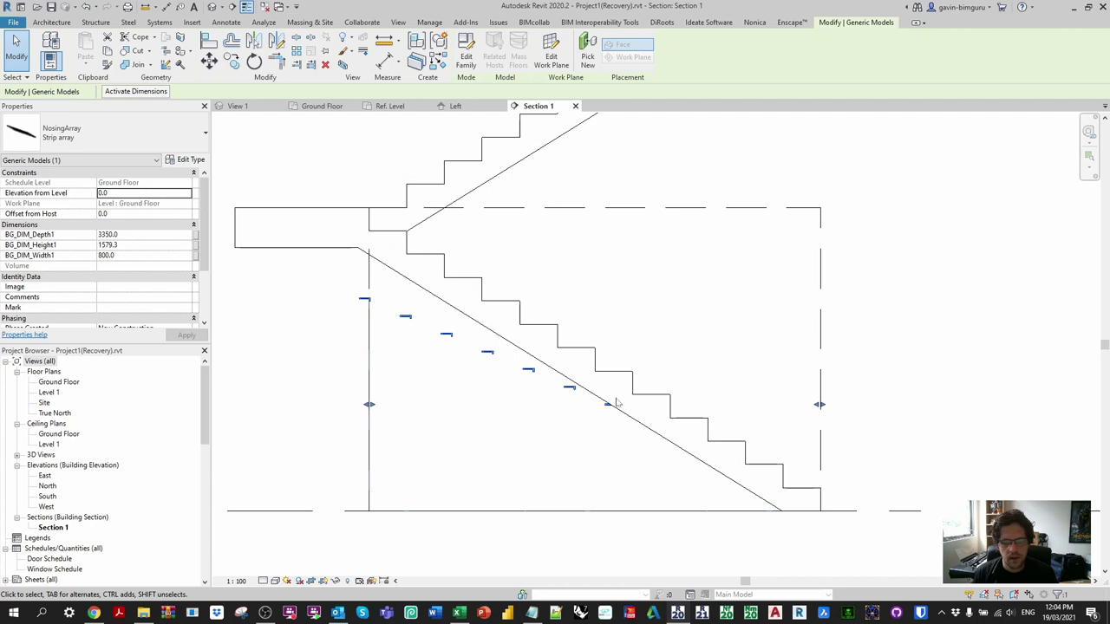
- Move the Section 1 line in the Ground Floor plan so it cuts through the lower stair flight, and reopen the section view
scroll(616, 402, down, 2)
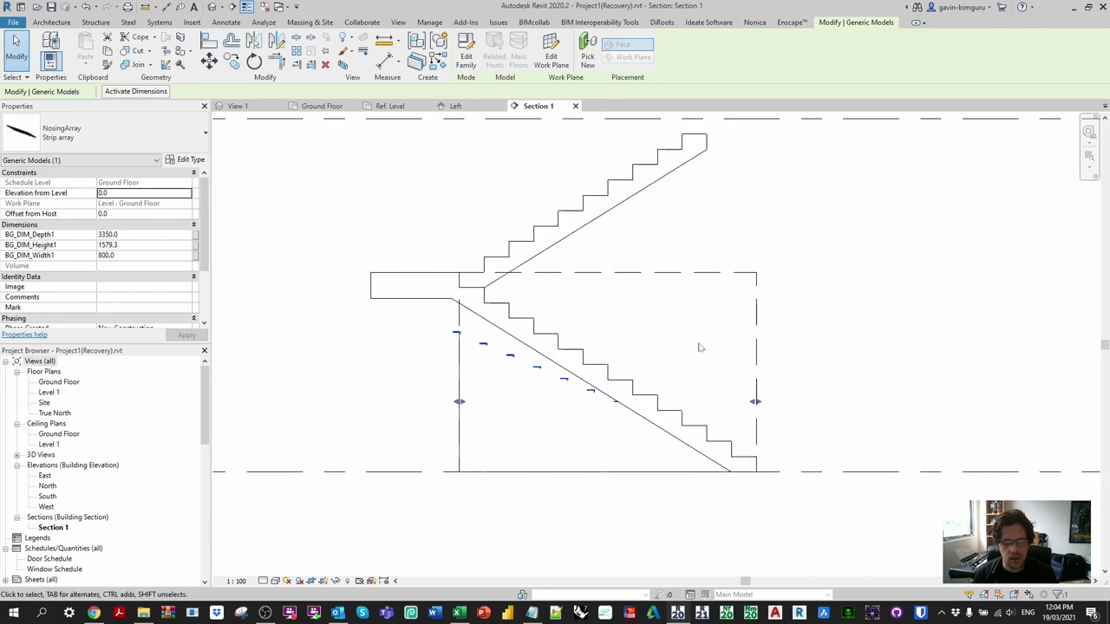
click(321, 106)
click(567, 208)
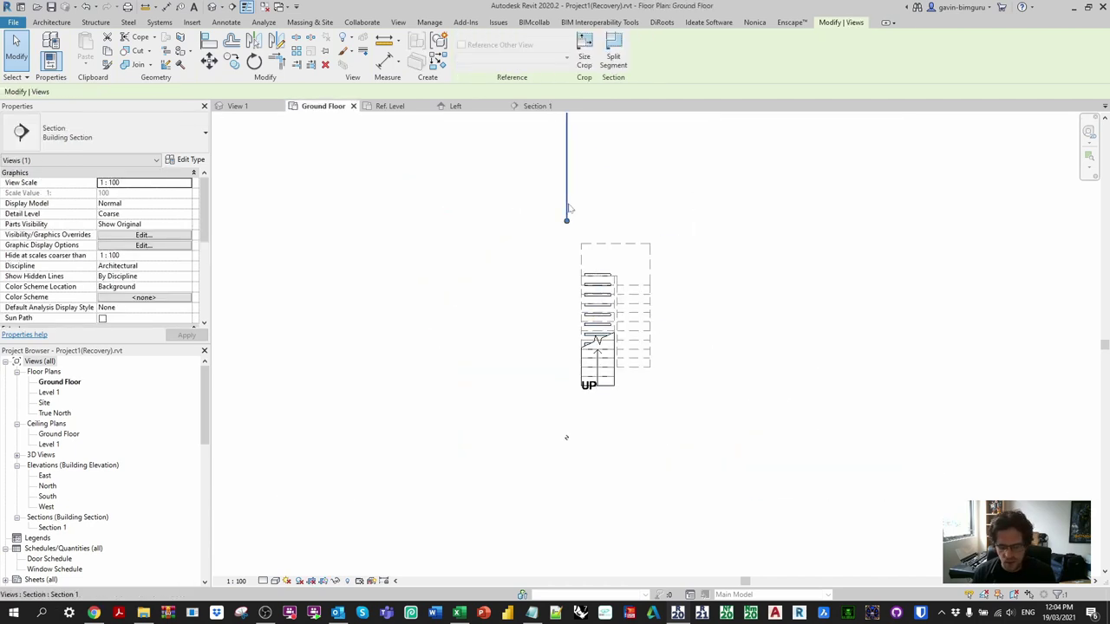
scroll(567, 211, down, 1)
key(m)
key(v)
click(567, 204)
click(607, 213)
right_click(600, 204)
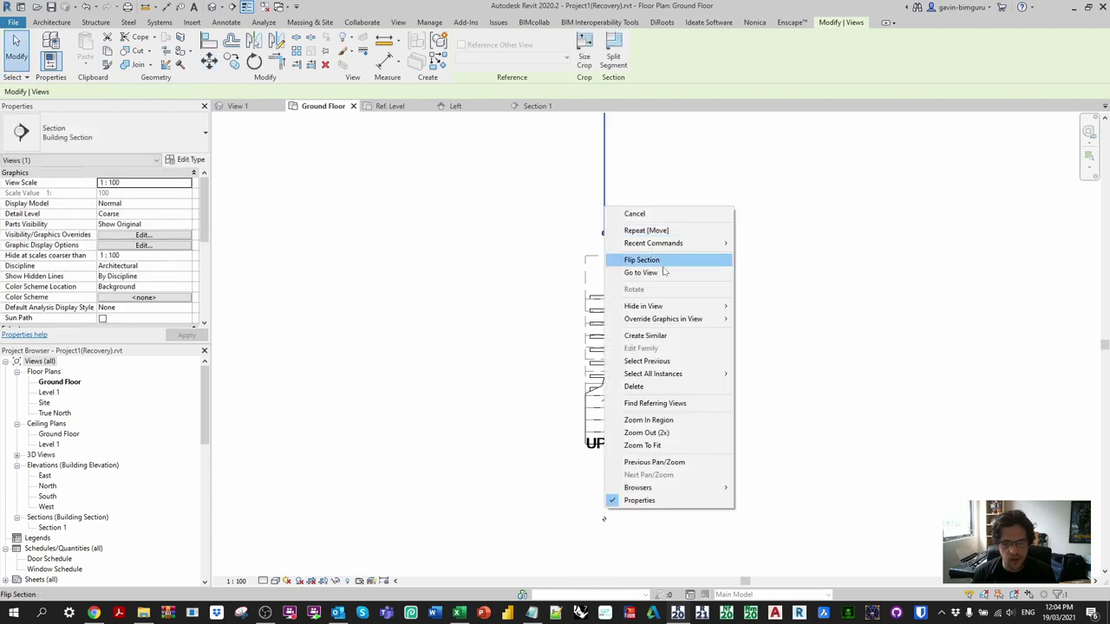
click(625, 271)
click(694, 338)
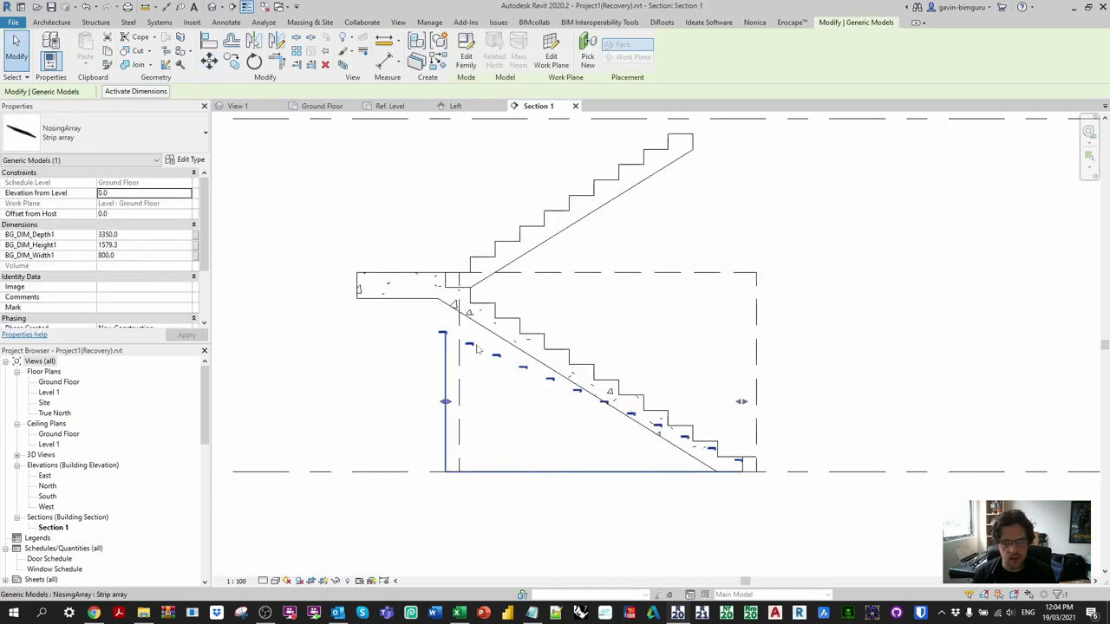
scroll(722, 376, down, 2)
click(790, 368)
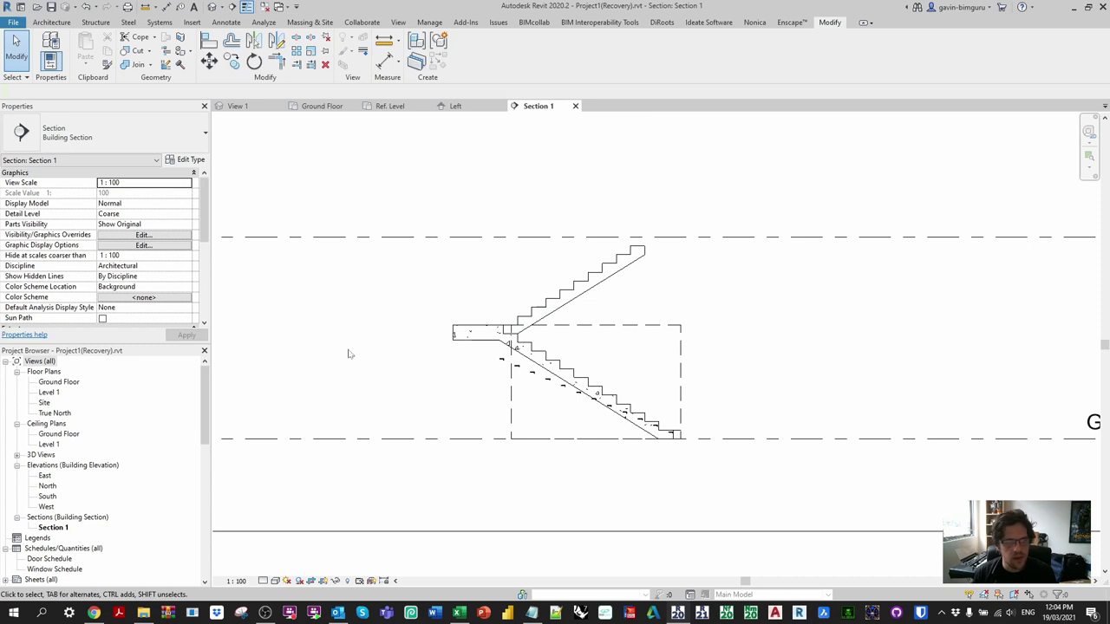
- In the family's Left elevation, label the overall height dimension with the BG_DIM_Height1 parameter
click(457, 106)
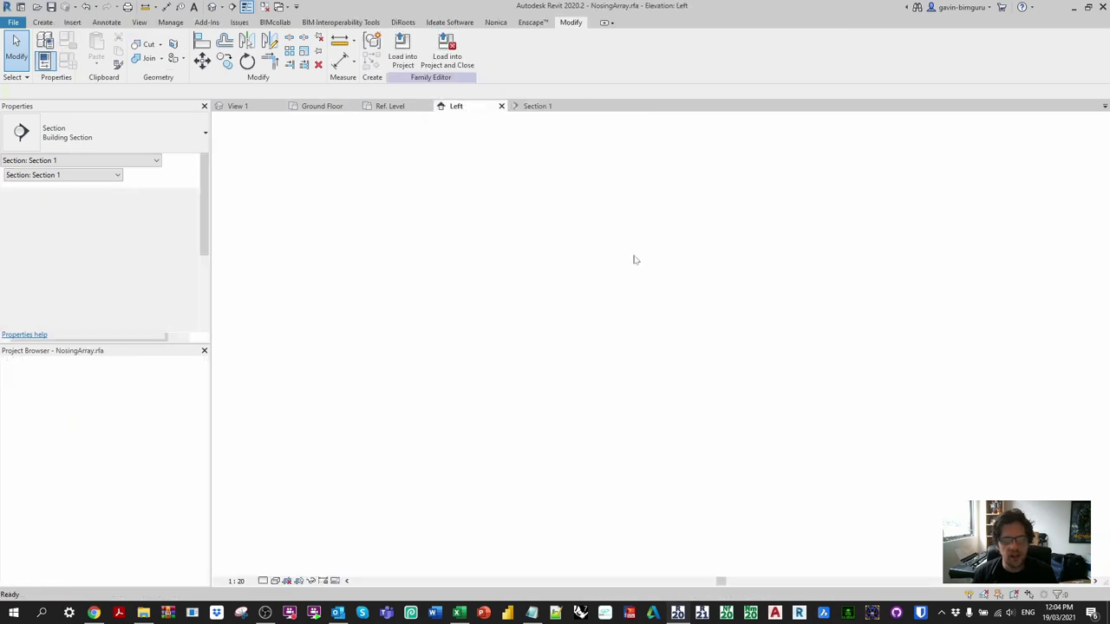
click(453, 292)
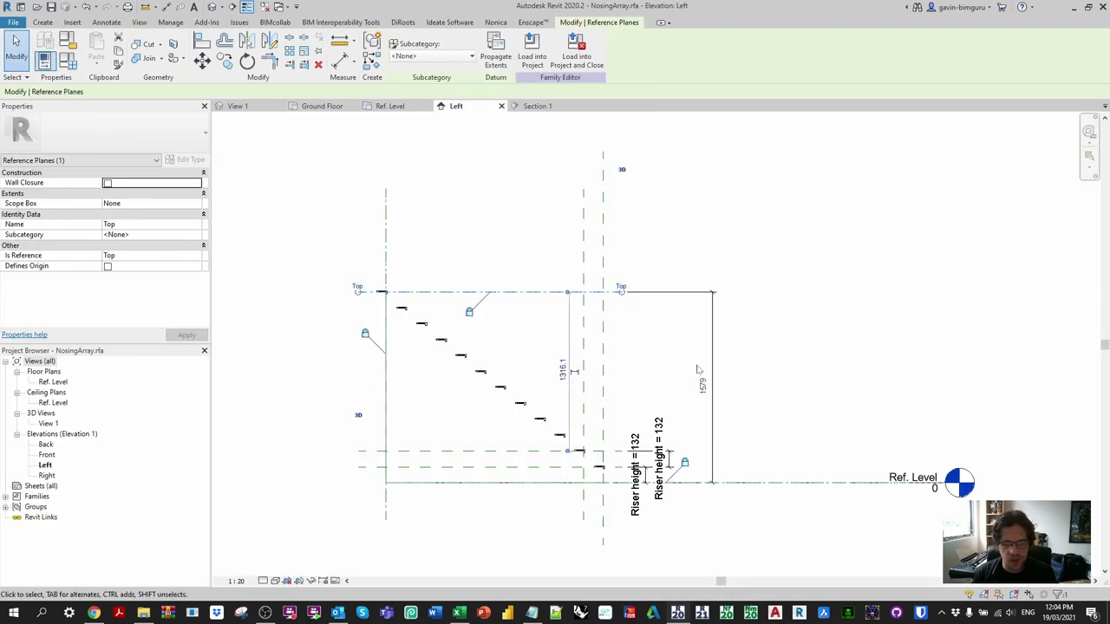
click(722, 353)
click(713, 364)
click(474, 54)
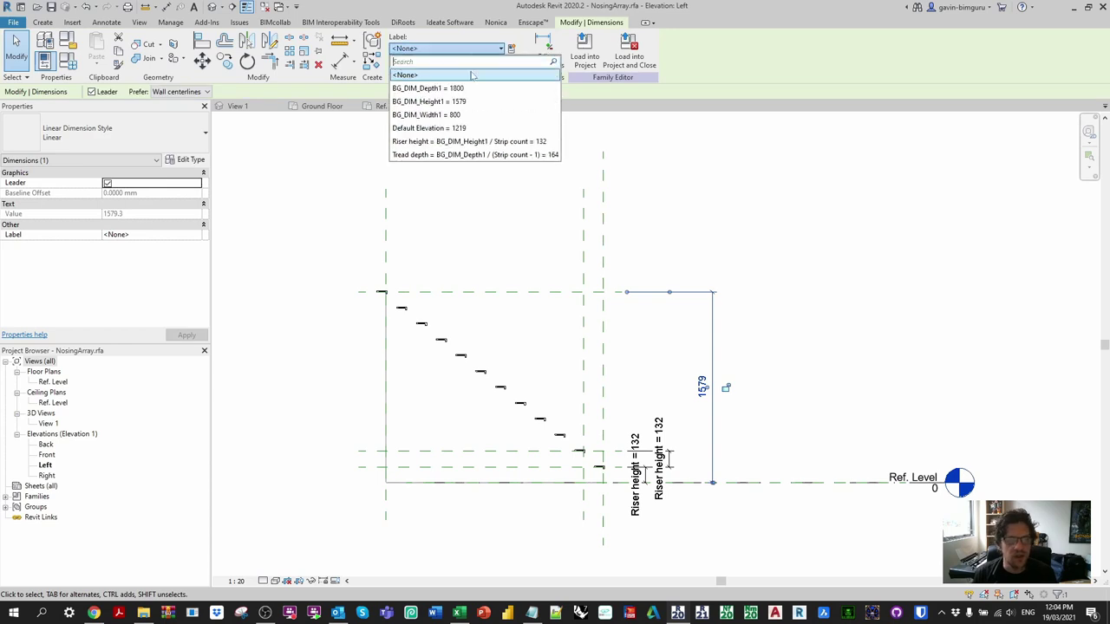
click(451, 101)
click(464, 145)
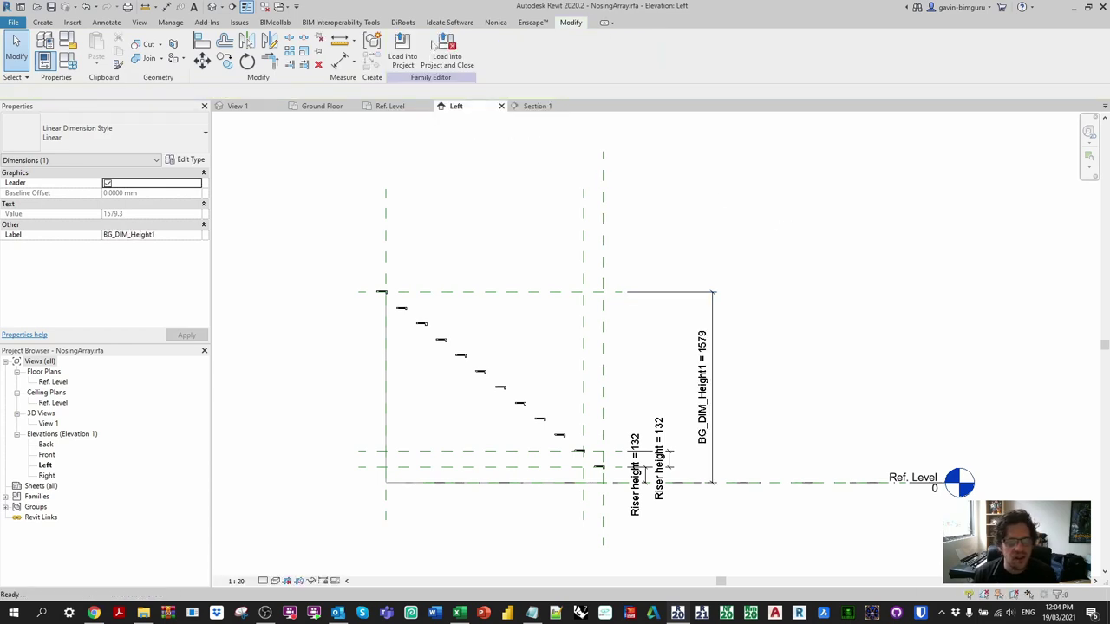
- Load the family into the project and close it, overwriting the existing version, and select the nosing array in Section 1
click(446, 50)
click(564, 275)
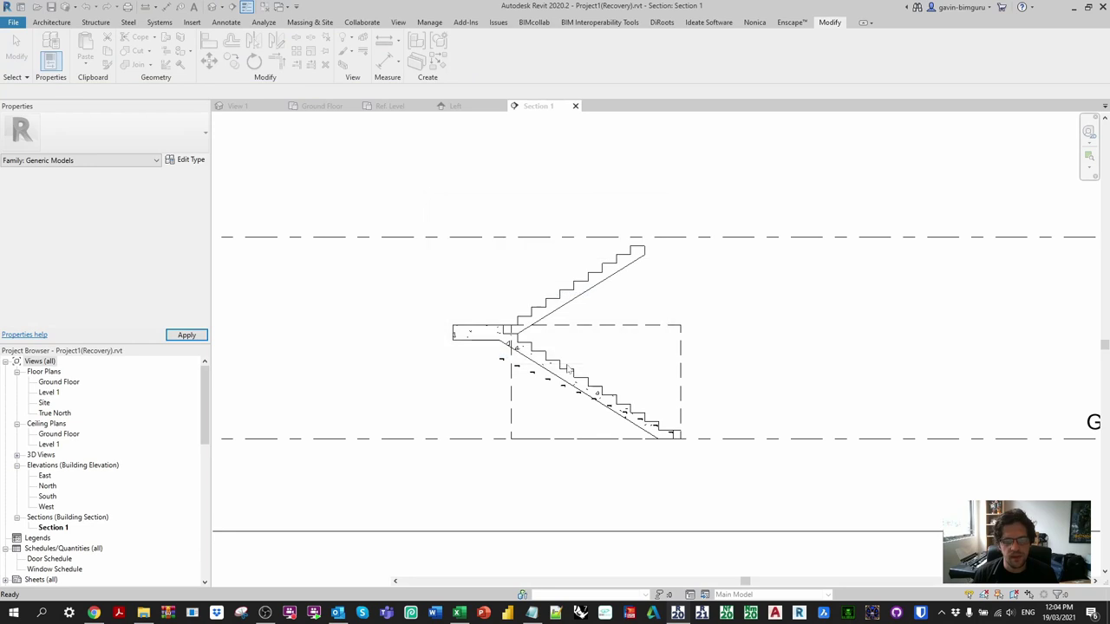
click(548, 385)
scroll(580, 362, up, 3)
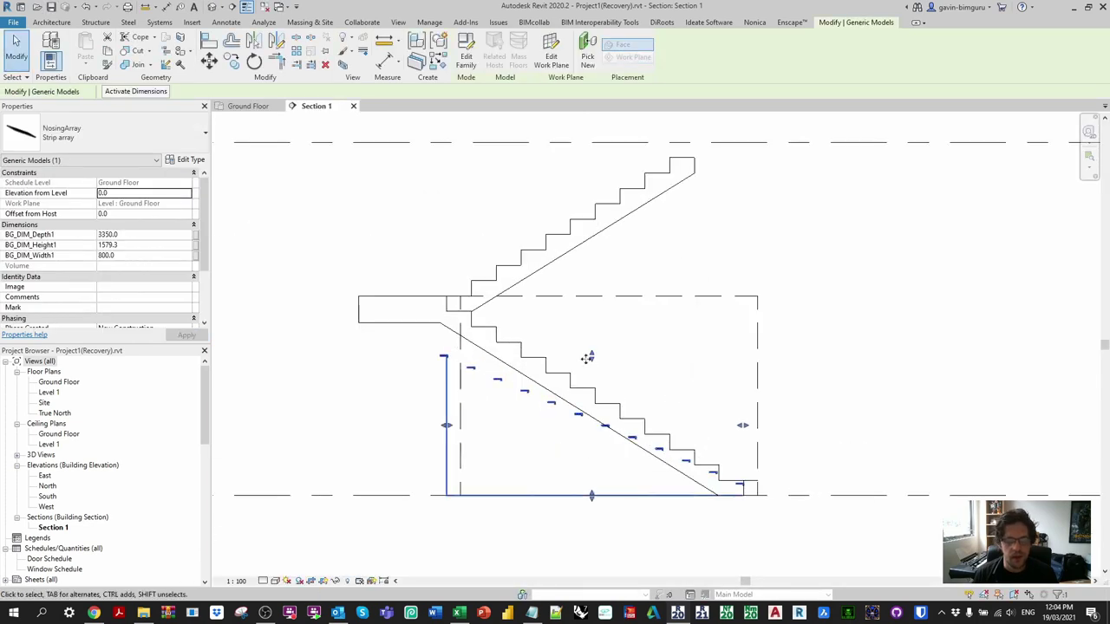
- Stretch the nosing array's upper edge up to the landing level, giving a height of 2260.9 mm
drag(591, 355, 591, 296)
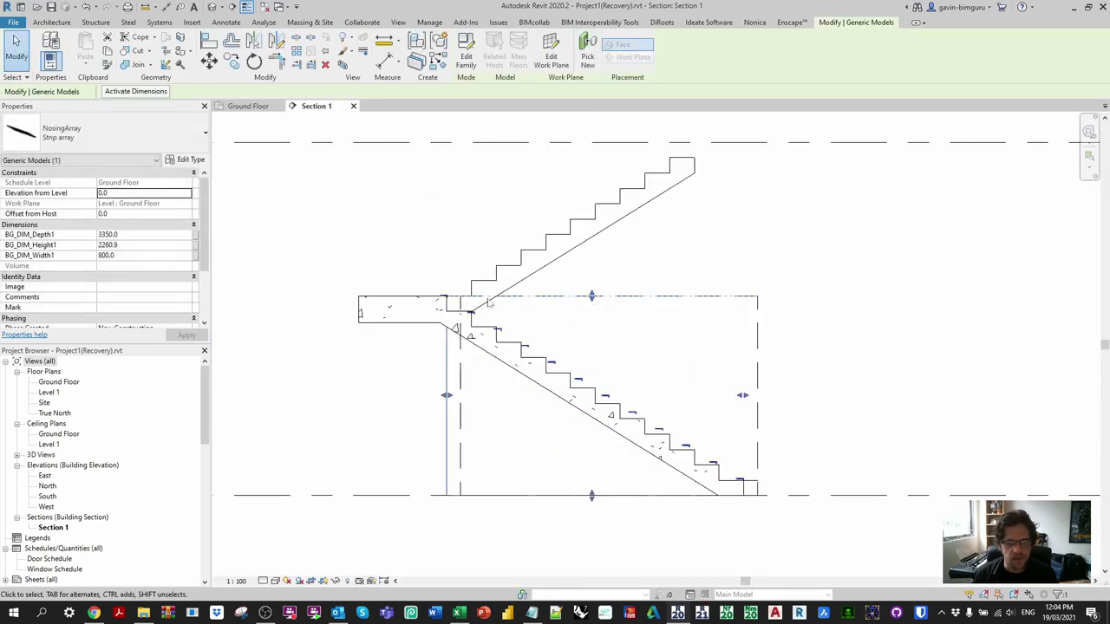
scroll(642, 394, up, 1)
middle_drag(690, 425, 683, 393)
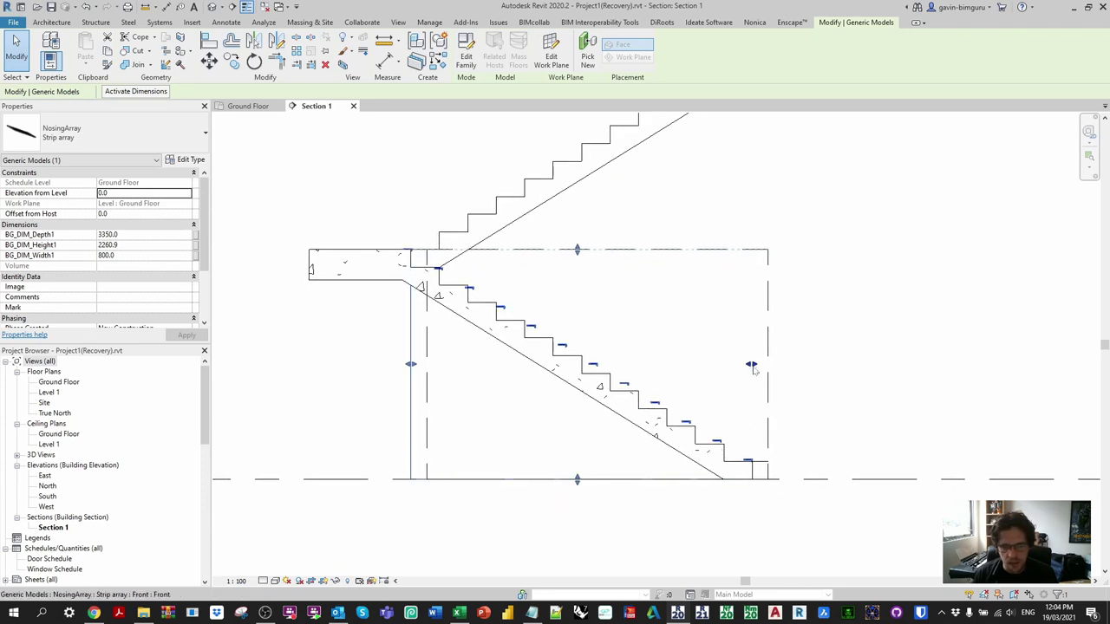
- Set the nosing array's strip count to 13 and check how the strips sit on the stair treads
scroll(742, 379, up, 1)
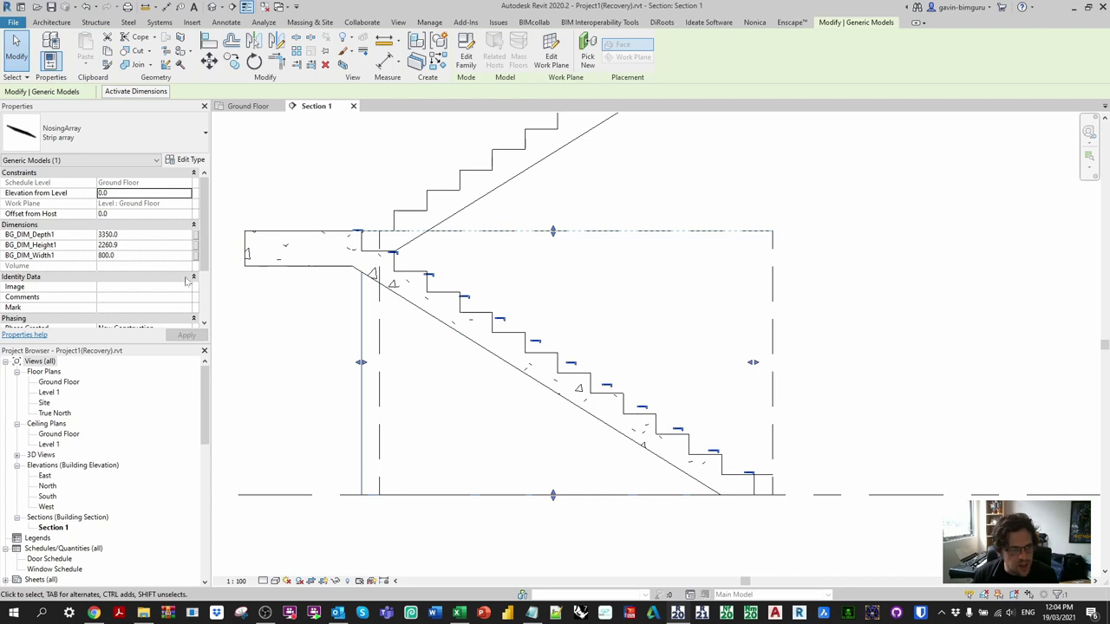
scroll(186, 280, down, 3)
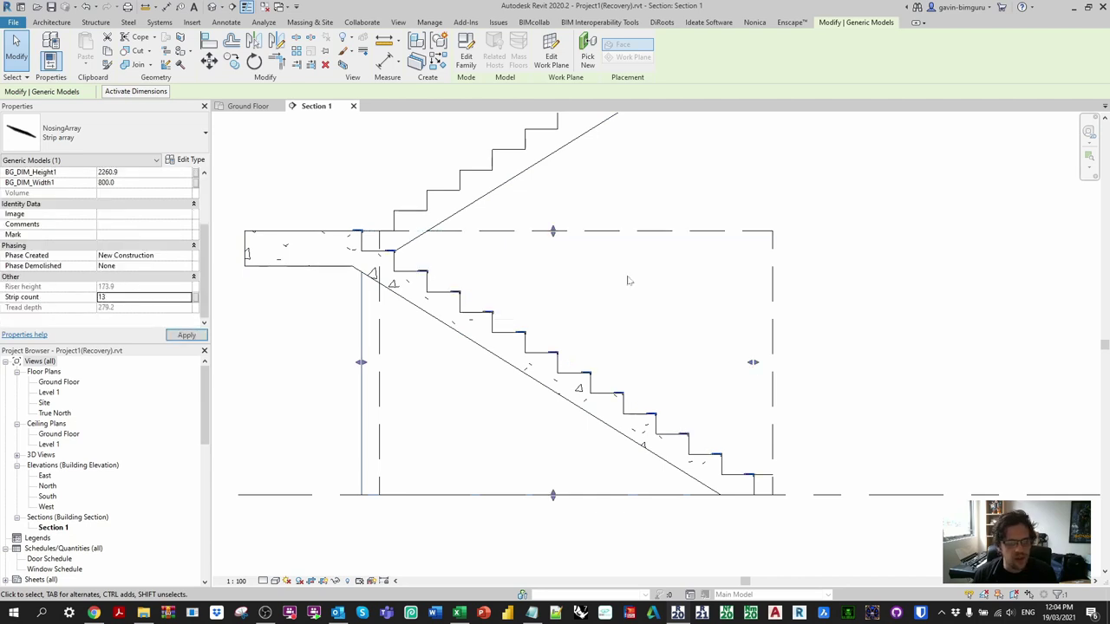
scroll(692, 340, up, 5)
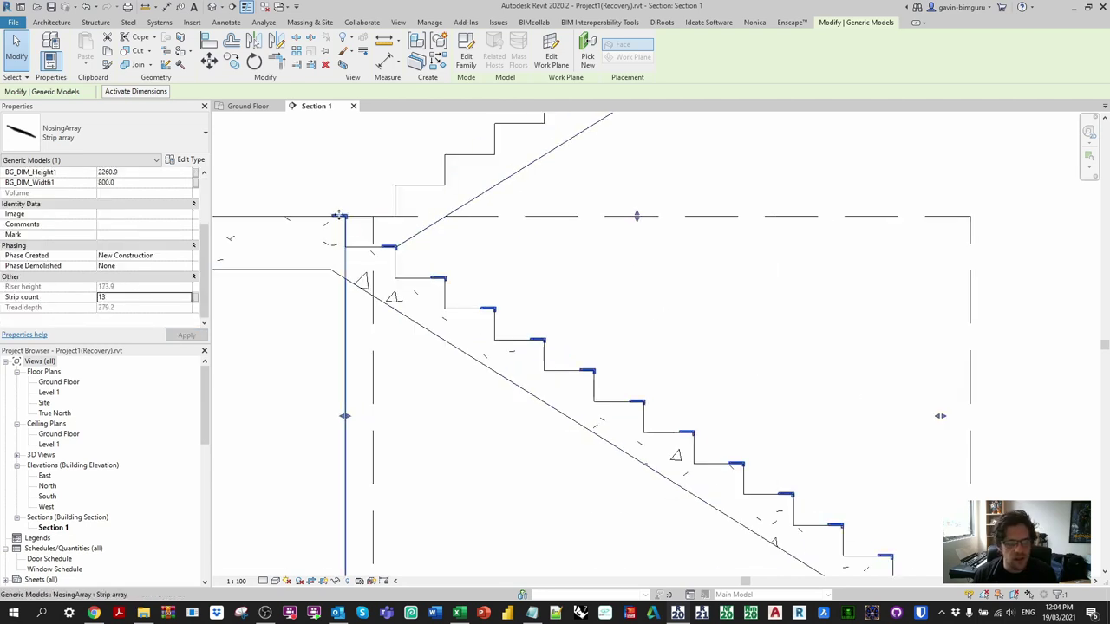
middle_drag(675, 398, 647, 399)
scroll(541, 427, up, 2)
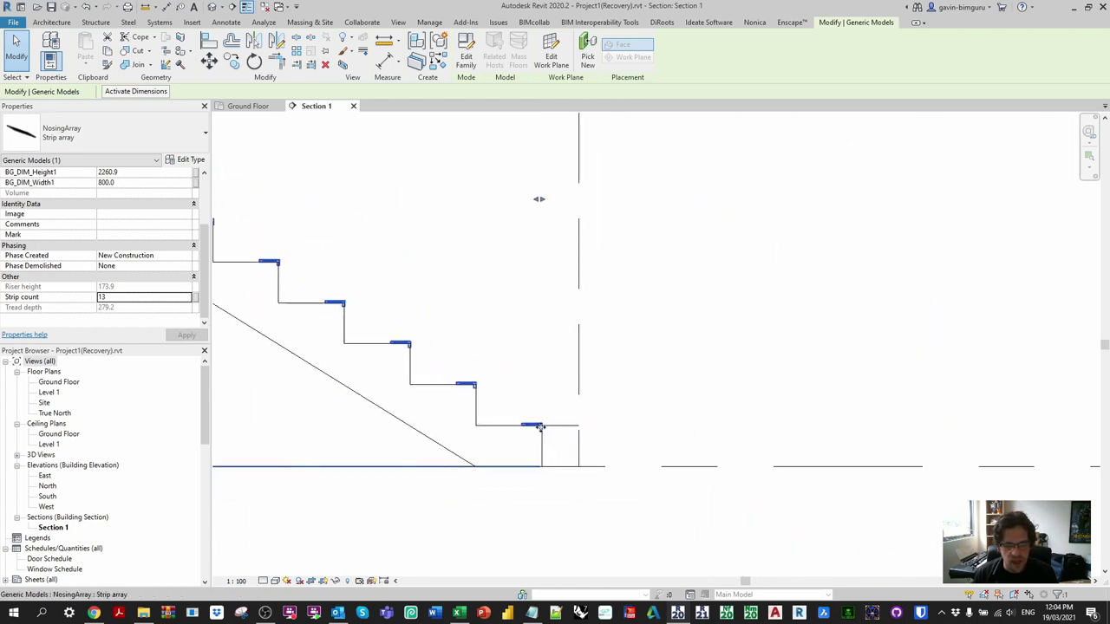
scroll(540, 430, up, 2)
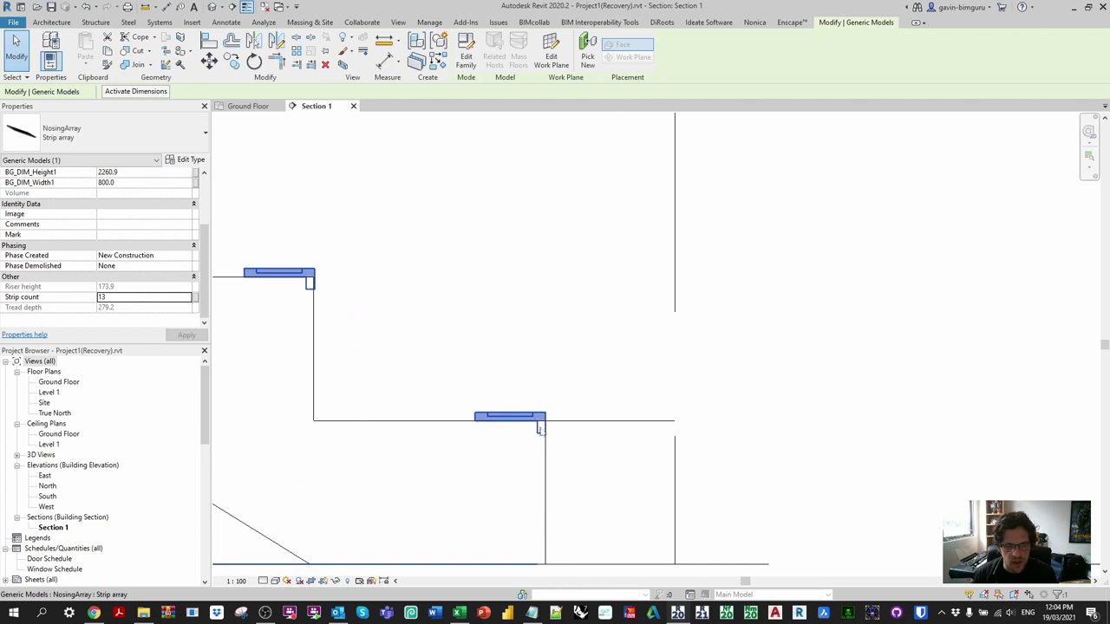
scroll(541, 432, down, 2)
scroll(539, 489, down, 2)
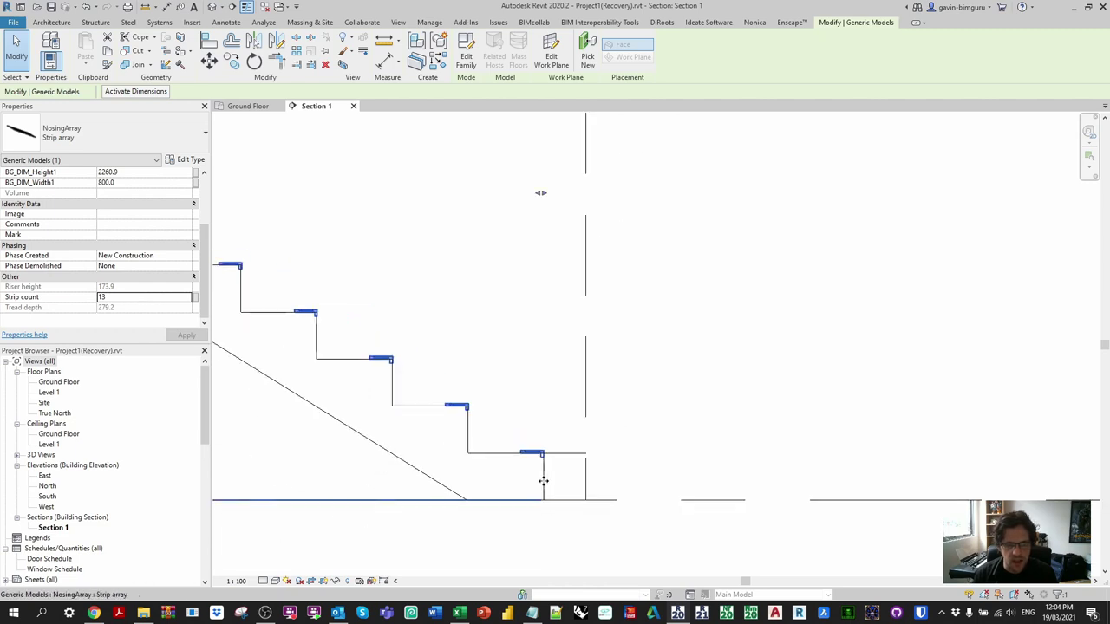
- Align the nosing array's lower front edge with the face of the stair's first riser
key(a)
key(l)
click(542, 280)
key(Escape)
scroll(669, 305, down, 2)
scroll(755, 384, down, 2)
scroll(533, 347, up, 3)
key(Escape)
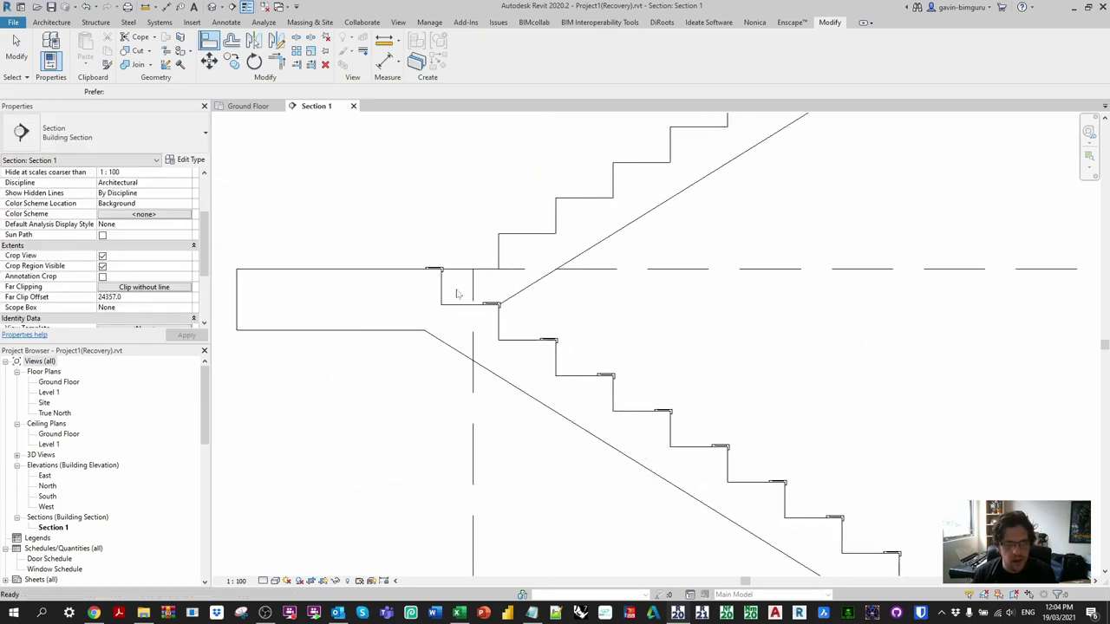
- Select the nosing array and copy it horizontally onto the second stair flight in the Ground Floor plan
scroll(457, 294, up, 2)
click(443, 271)
scroll(444, 276, down, 4)
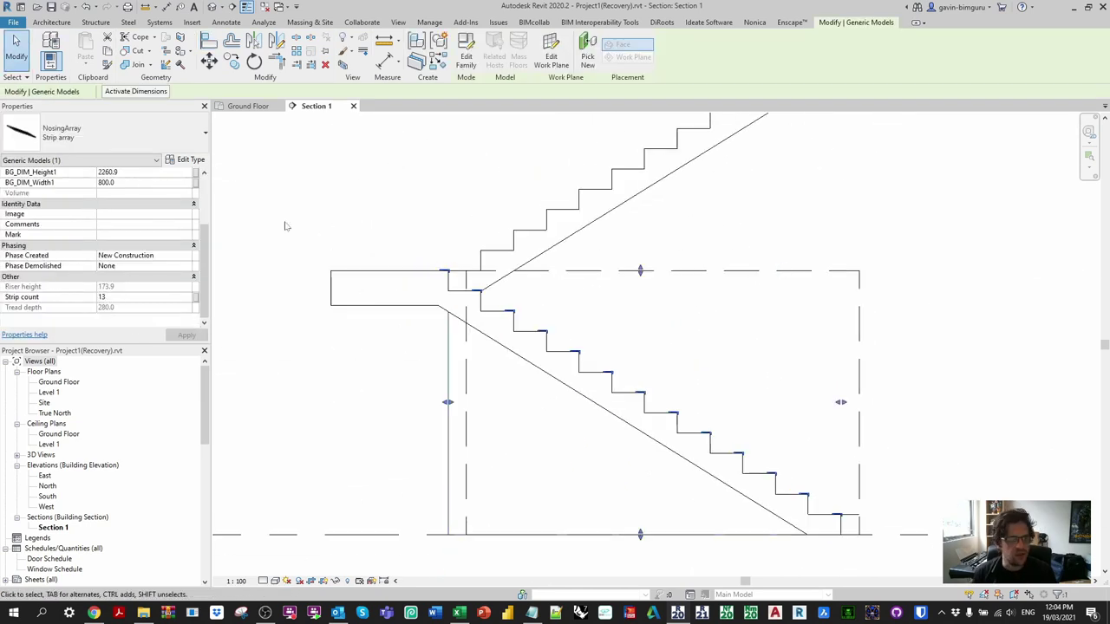
click(249, 106)
scroll(603, 303, up, 1)
middle_drag(613, 313, 544, 290)
scroll(543, 290, up, 1)
key(c)
key(o)
click(539, 287)
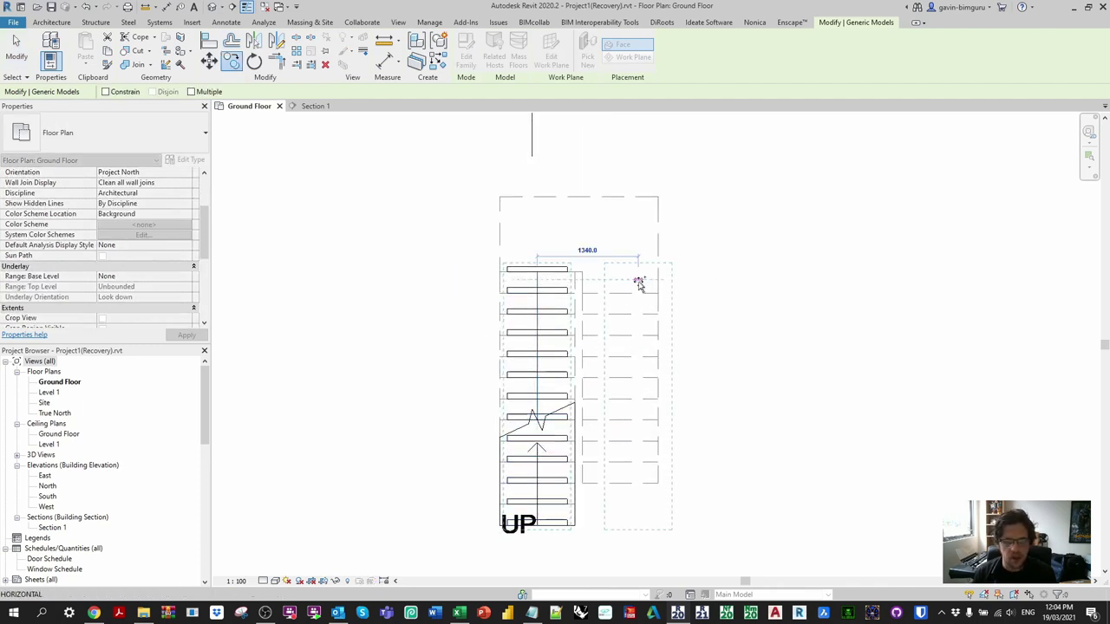
click(642, 284)
- Rotate the copied nosing array so it rises in the opposite direction
key(r)
key(o)
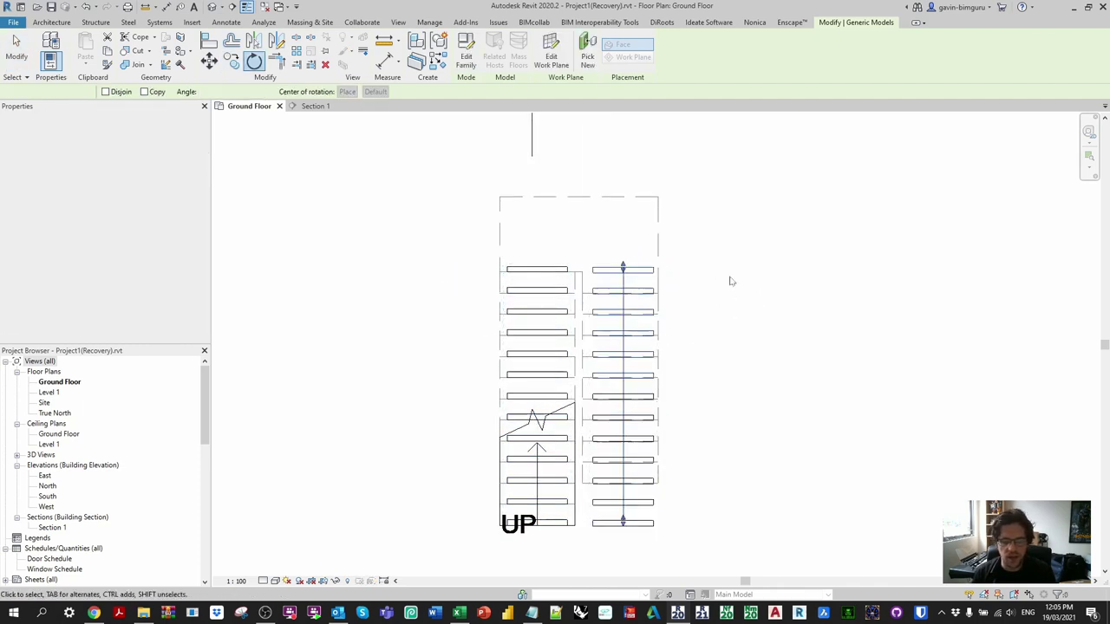
key(Escape)
- Move the rotated nosing array so its end strip meets the first riser line of the second flight
scroll(617, 273, up, 1)
scroll(617, 273, up, 1)
key(m)
key(v)
click(632, 259)
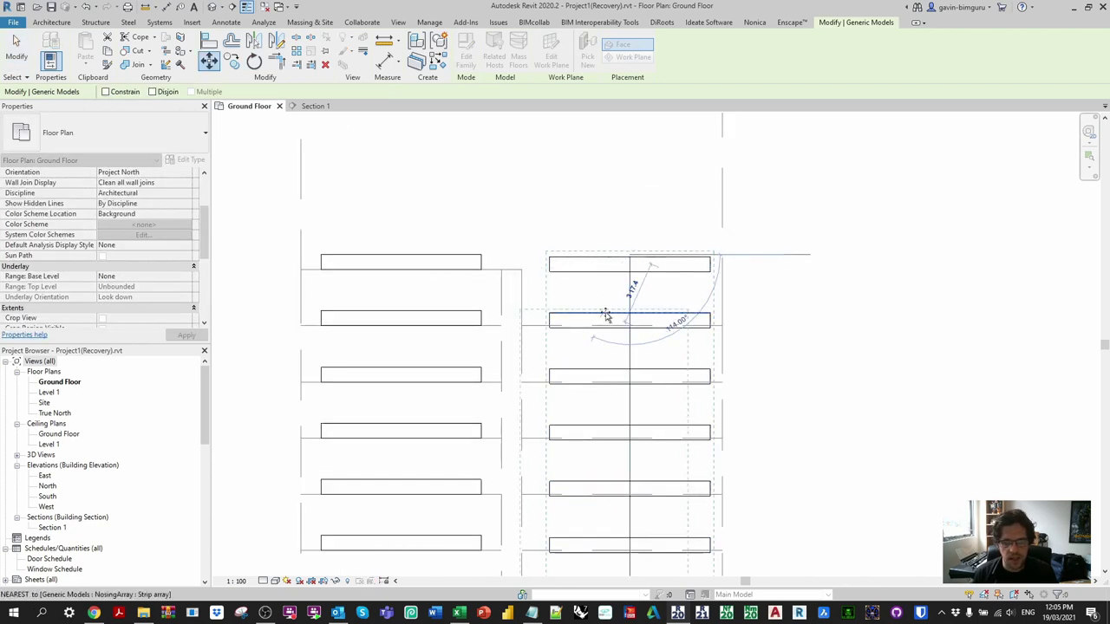
scroll(607, 315, up, 1)
click(624, 333)
scroll(624, 333, up, 2)
key(m)
key(v)
click(621, 330)
click(621, 330)
scroll(621, 330, down, 5)
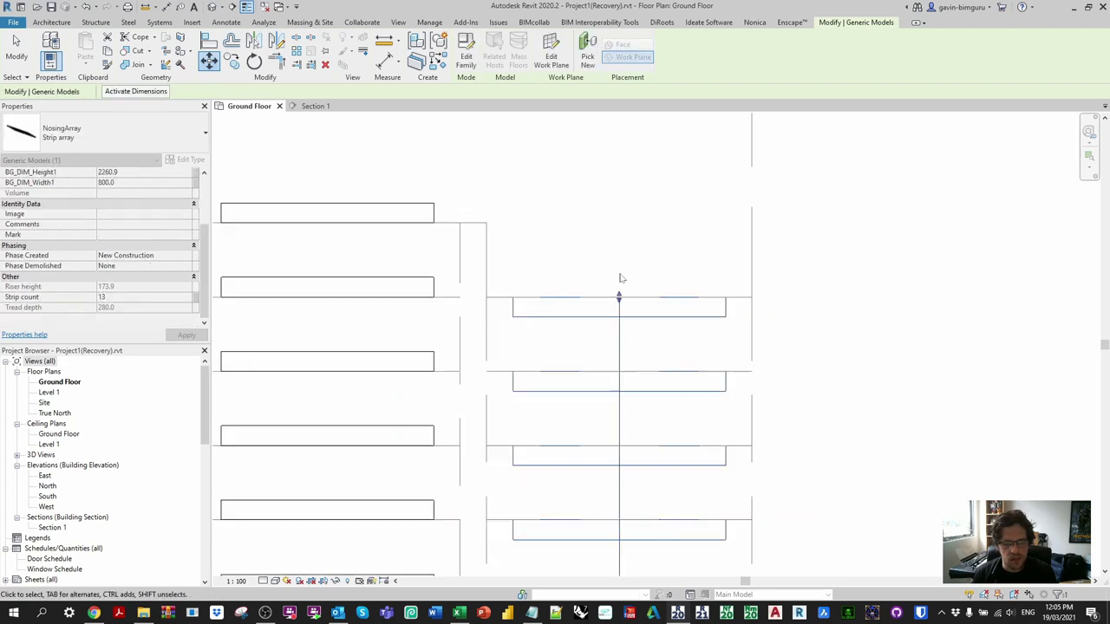
- In Section 1, move the rotated nosing array vertically from the Ground Floor level up to the landing's top surface
click(312, 107)
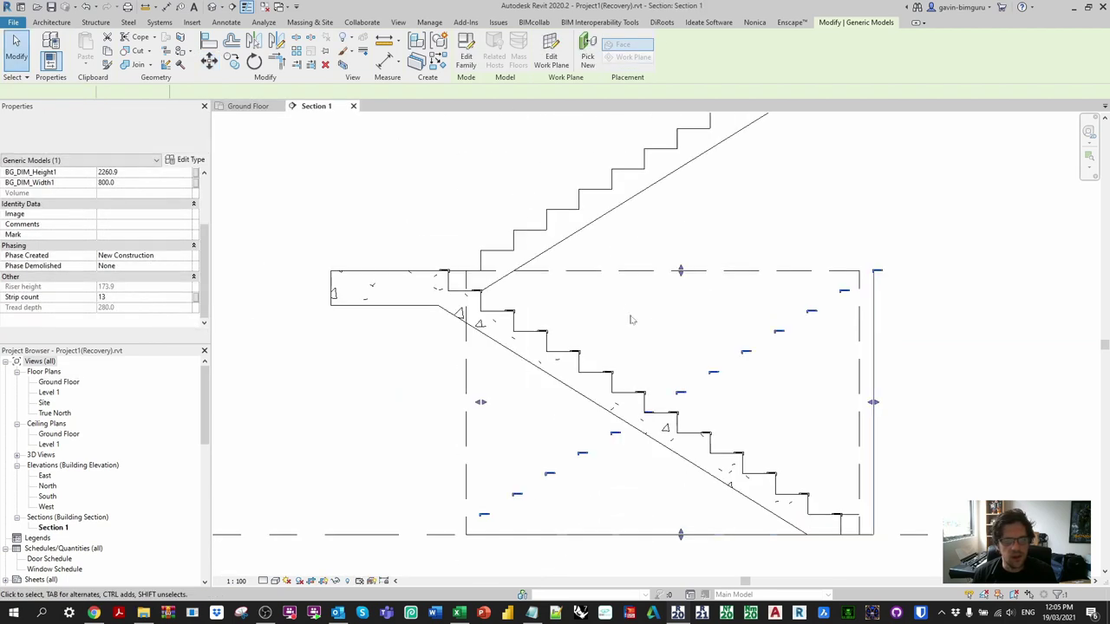
key(m)
key(v)
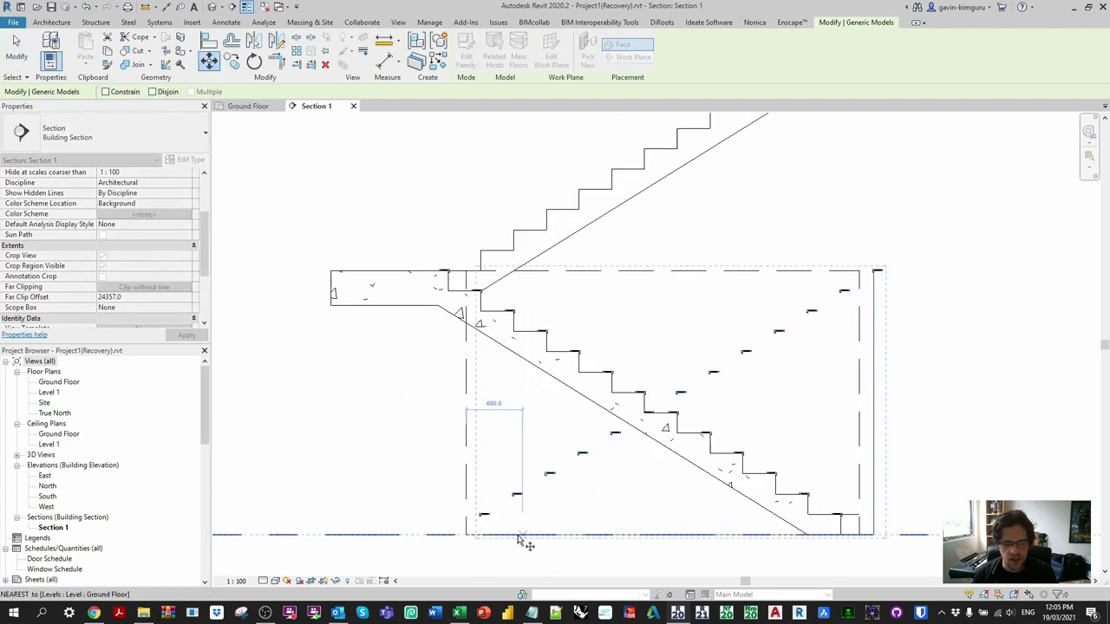
click(466, 534)
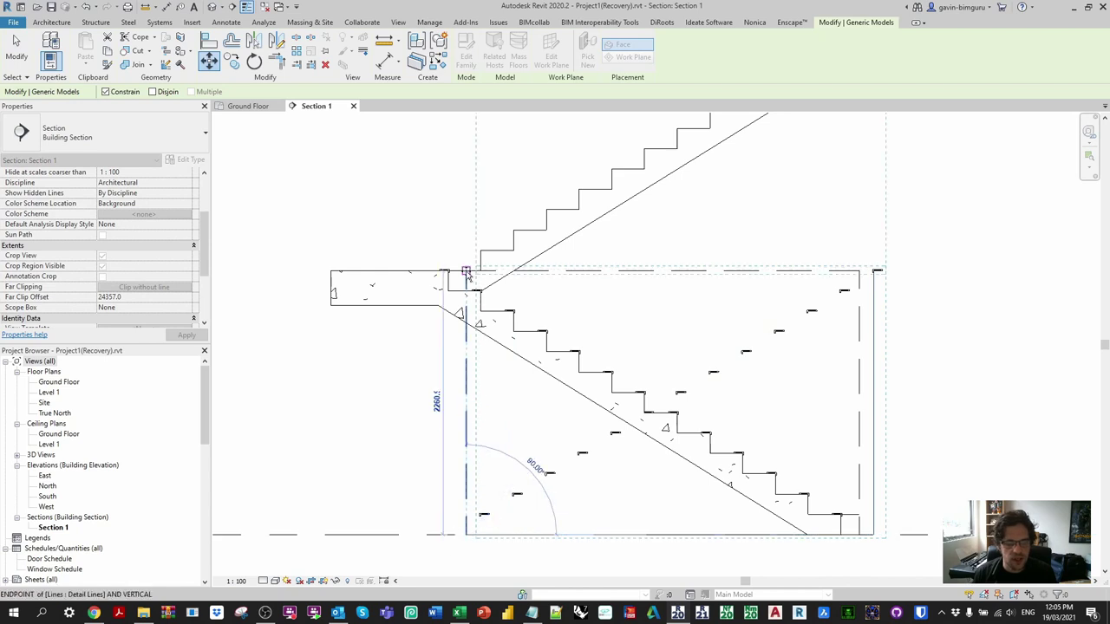
click(467, 274)
scroll(477, 273, up, 5)
scroll(478, 270, down, 5)
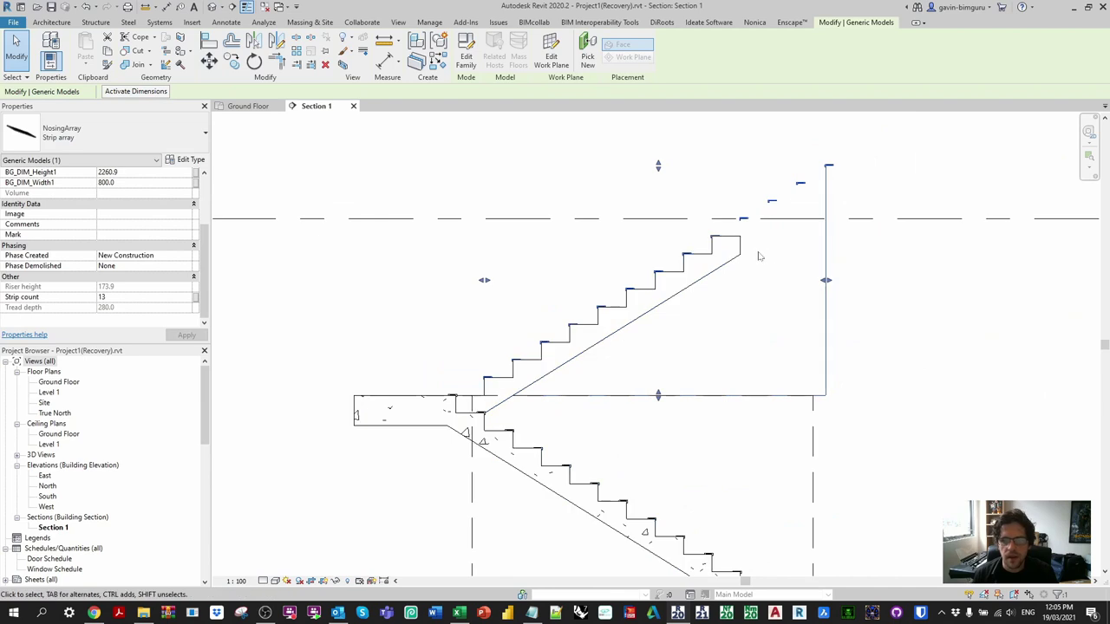
- Shorten the nosing array's depth to the upper flight's last riser and align its top with the flight's uppermost surface
drag(826, 281, 713, 260)
scroll(719, 267, up, 2)
key(a)
key(l)
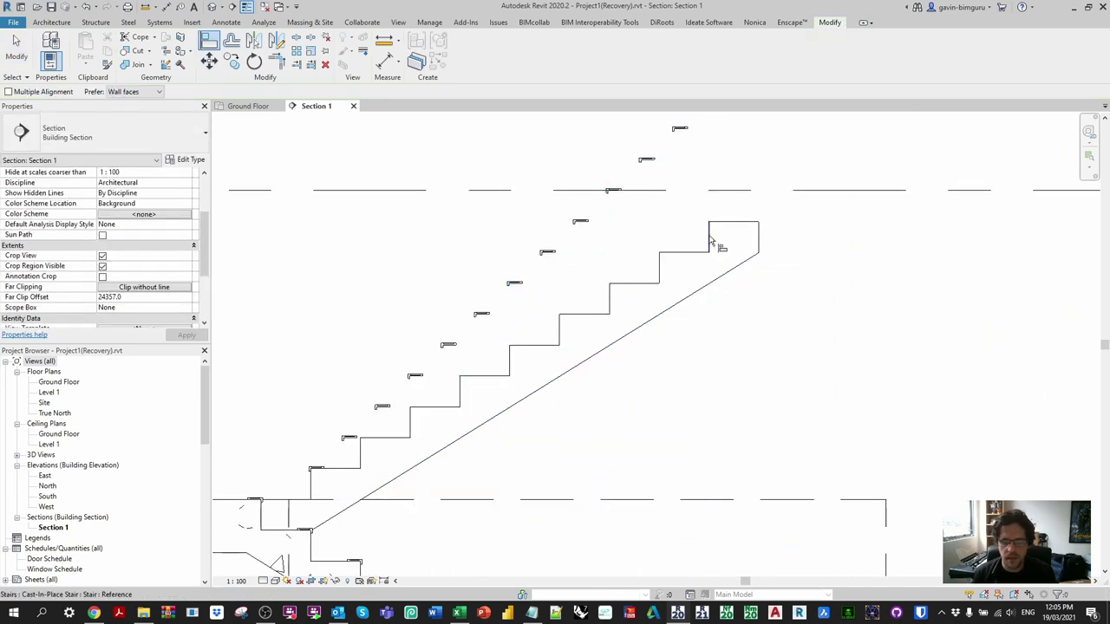
scroll(732, 260, down, 2)
click(732, 260)
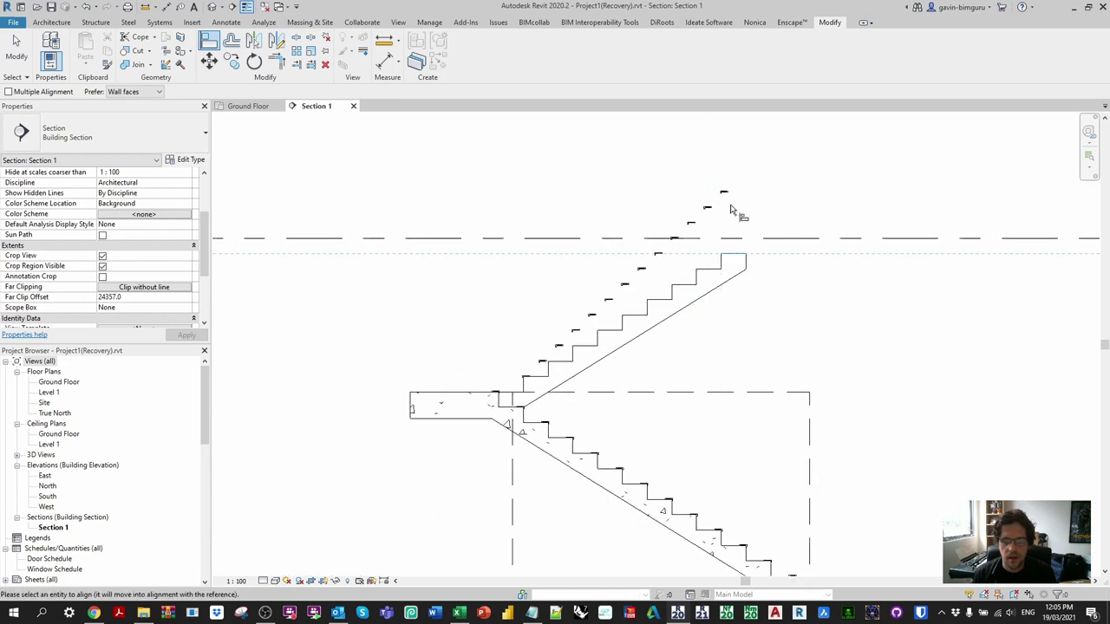
click(728, 200)
key(Escape)
click(691, 279)
key(Escape)
- Try strip counts of 8, 11 and 12 on the upper flight's nosing array
click(721, 355)
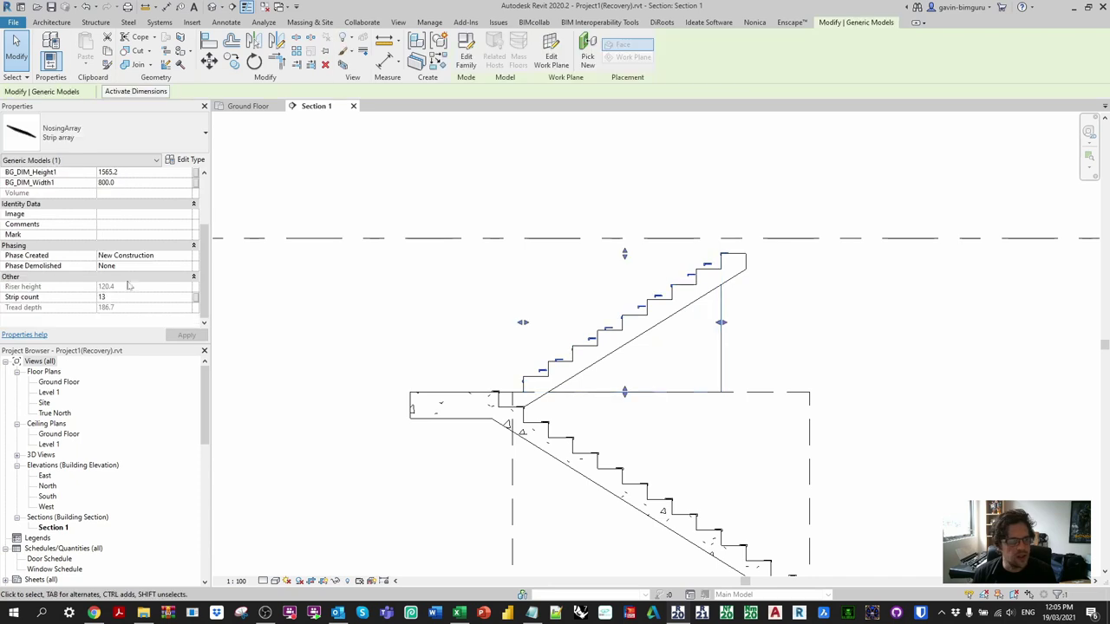
key(Return)
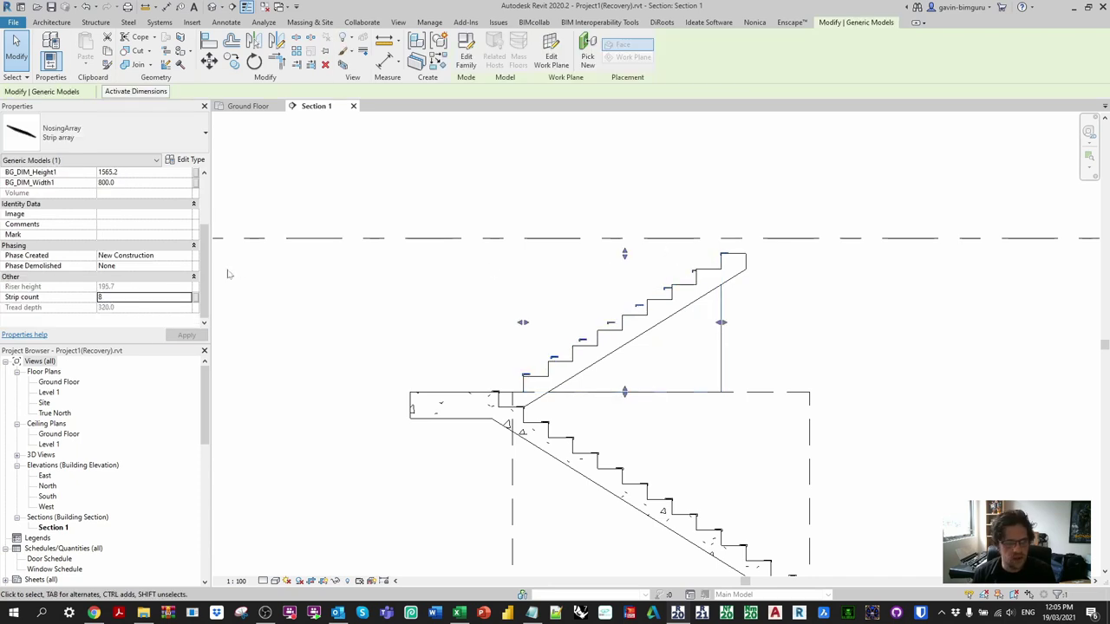
text(11)
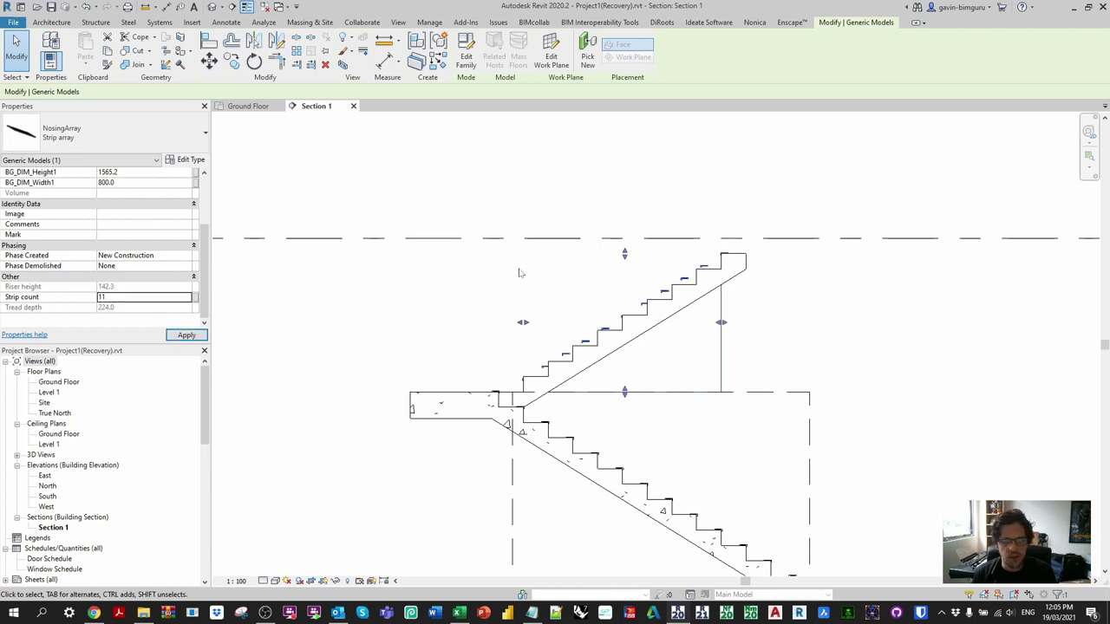
text(12)
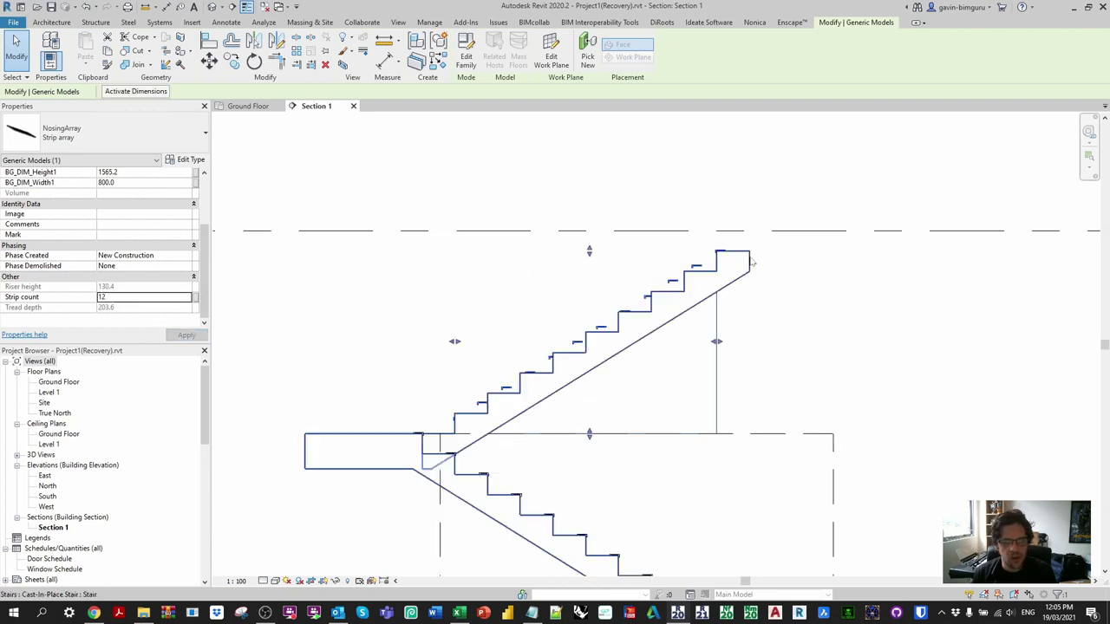
scroll(721, 271, up, 3)
key(Escape)
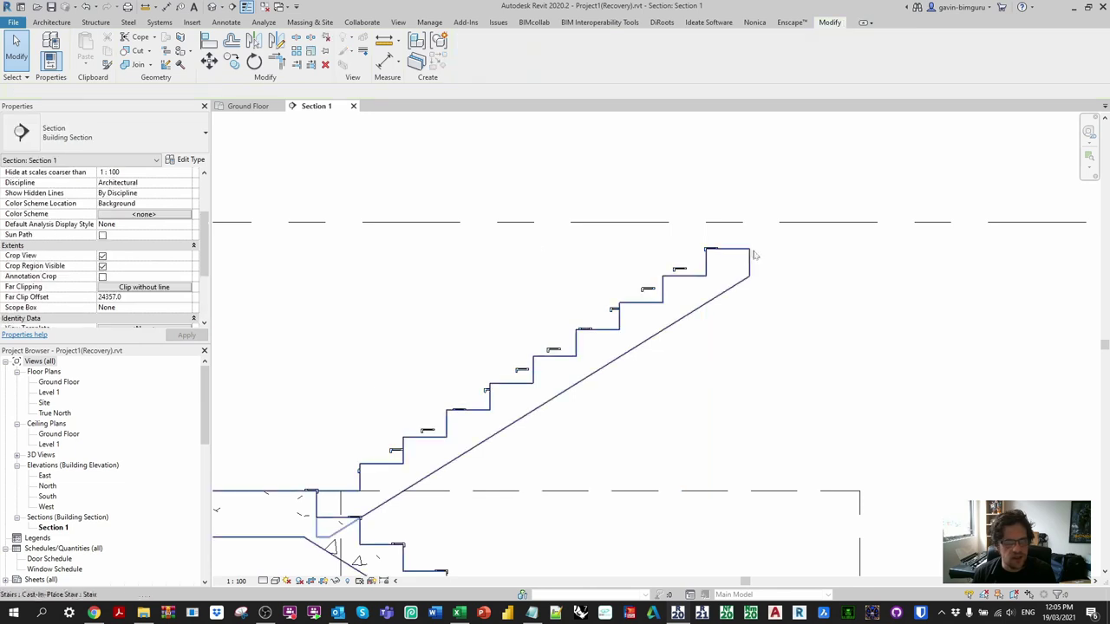
- Check the upper stair run's riser and tread counts and set its nosing array's strip count to 9
click(751, 259)
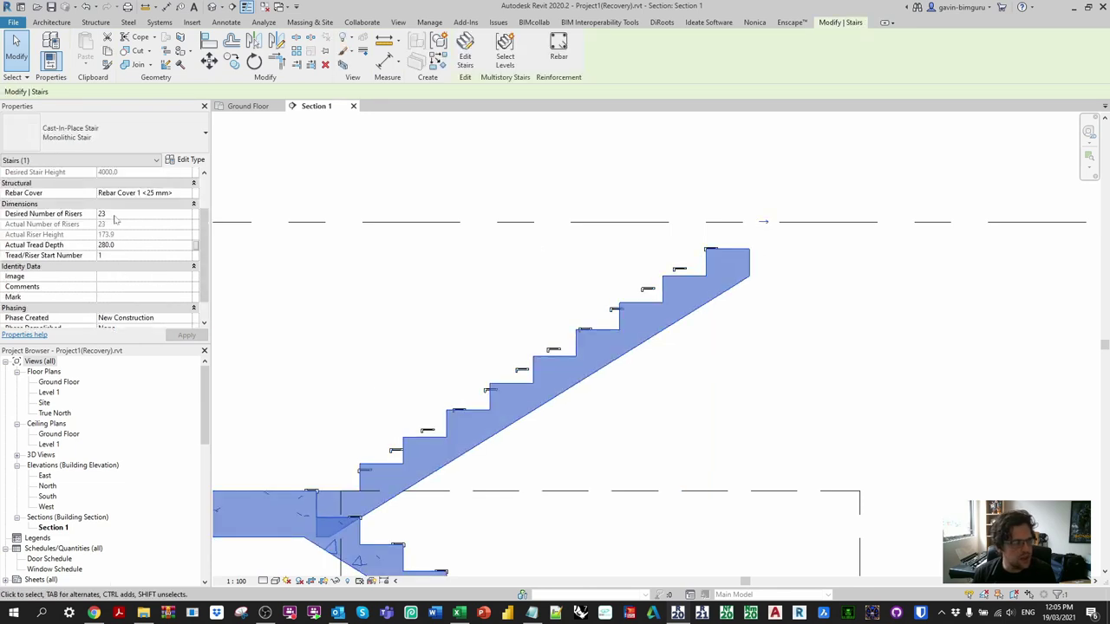
scroll(126, 217, up, 3)
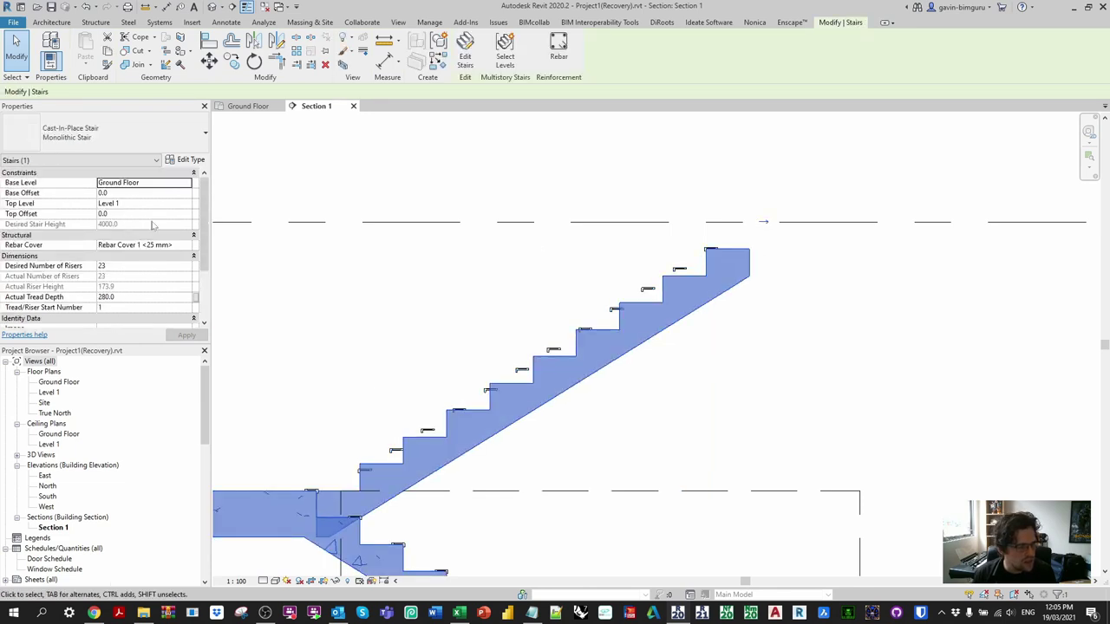
click(730, 291)
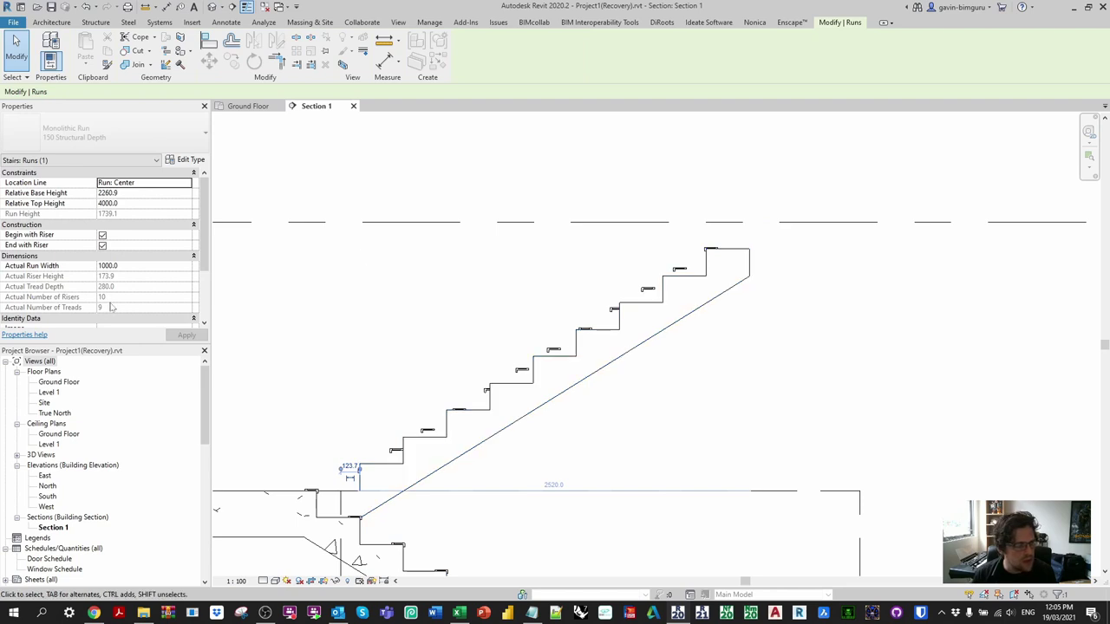
key(Escape)
click(613, 316)
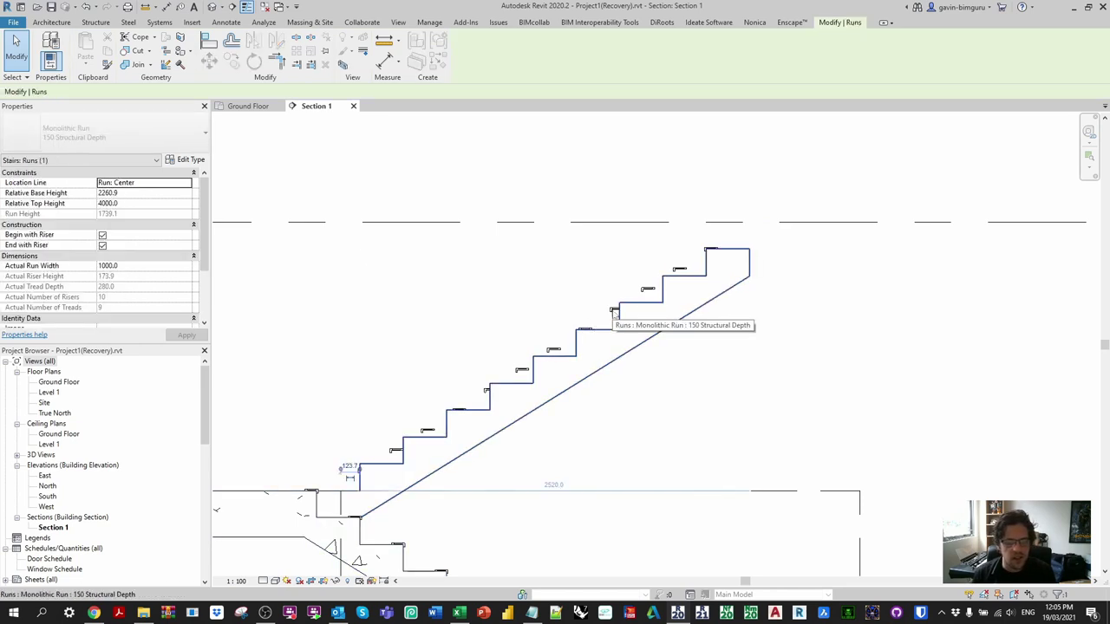
key(Tab)
click(613, 312)
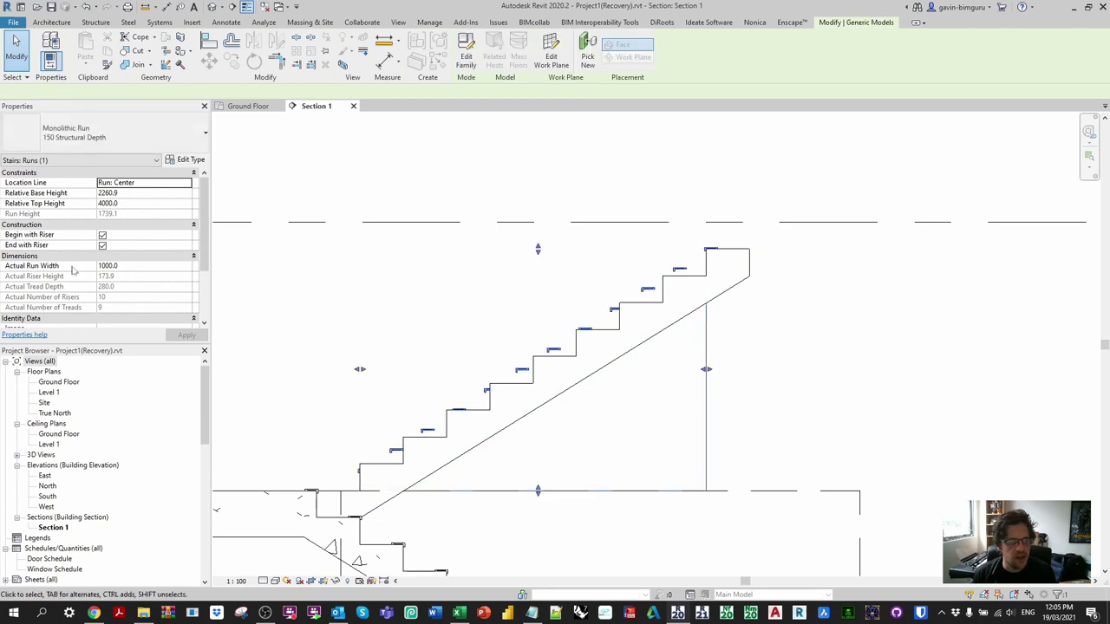
scroll(132, 270, down, 3)
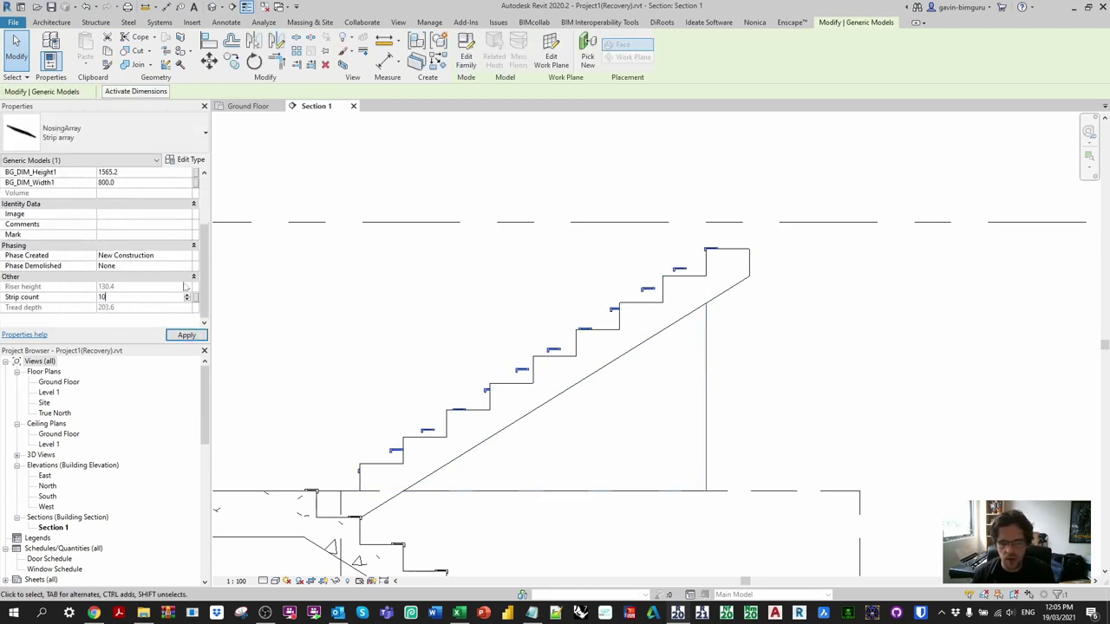
key(Return)
double_click(162, 300)
text(9)
middle_drag(418, 384, 468, 369)
click(657, 364)
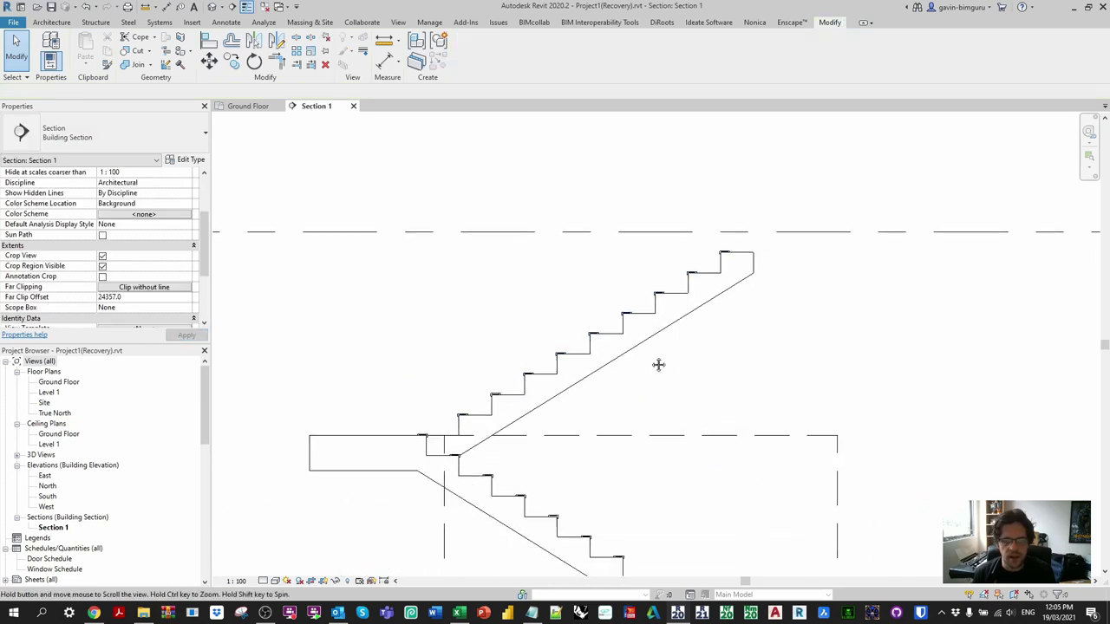
middle_drag(656, 364, 598, 246)
- In the 3D view, assign Aluminium to the Metal parameter of a nosing strip's NosingStrip type
click(245, 6)
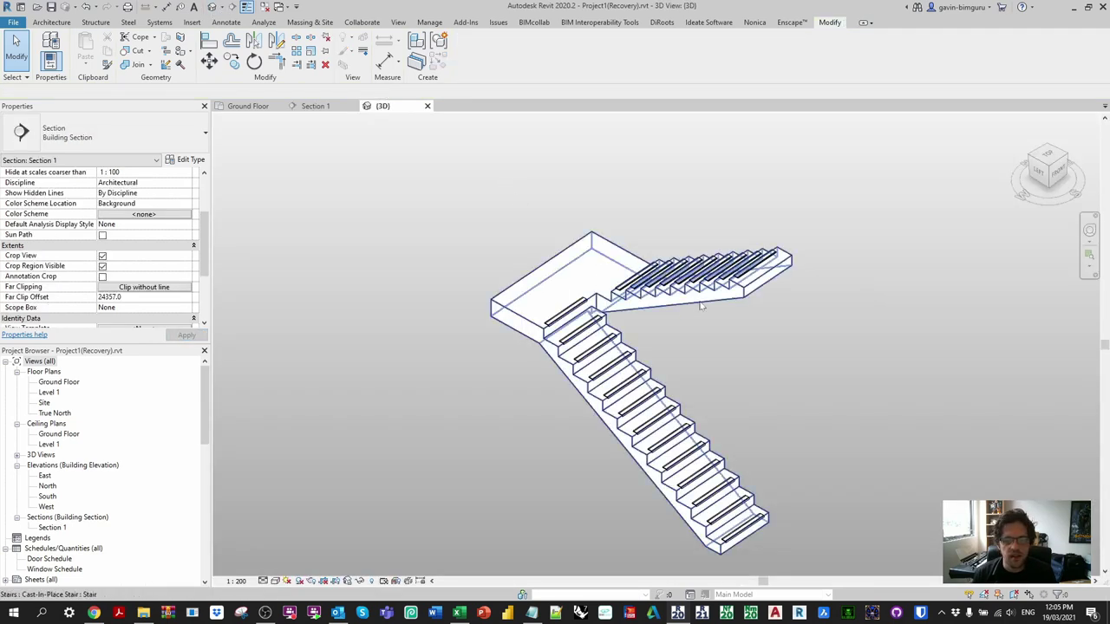
shift+middle_drag(867, 304, 939, 305)
scroll(633, 313, up, 3)
shift+middle_drag(631, 311, 659, 247)
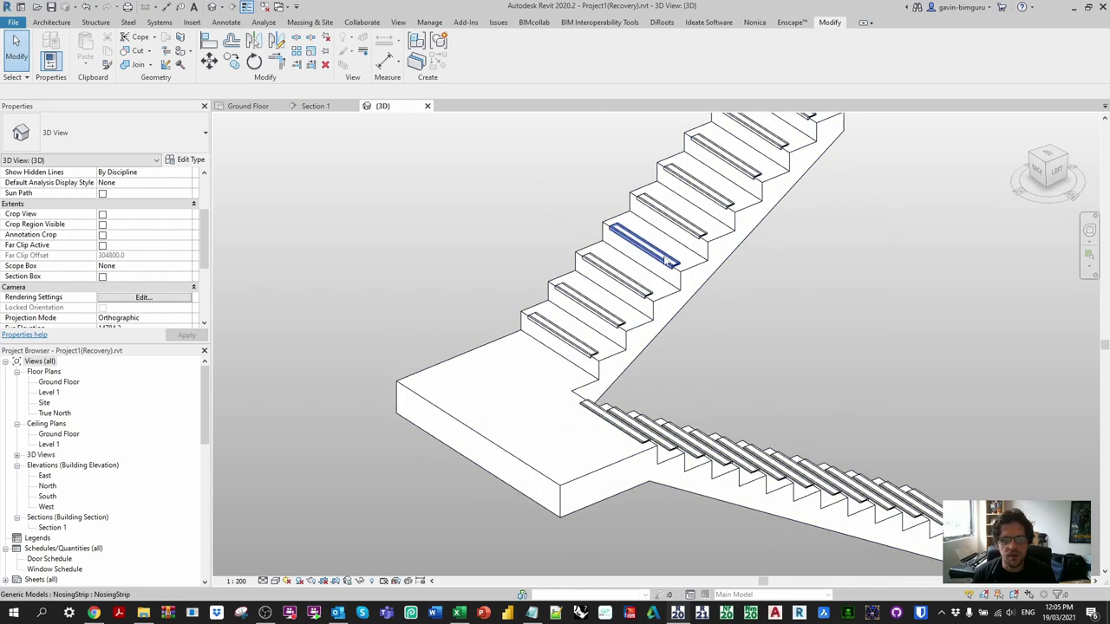
click(644, 245)
click(189, 160)
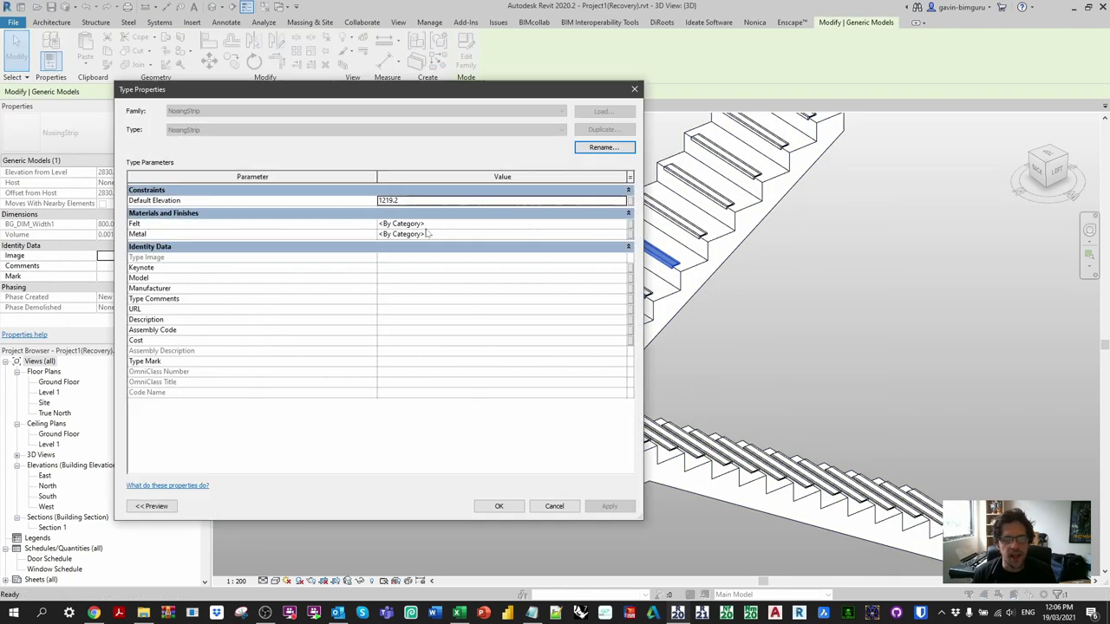
click(623, 235)
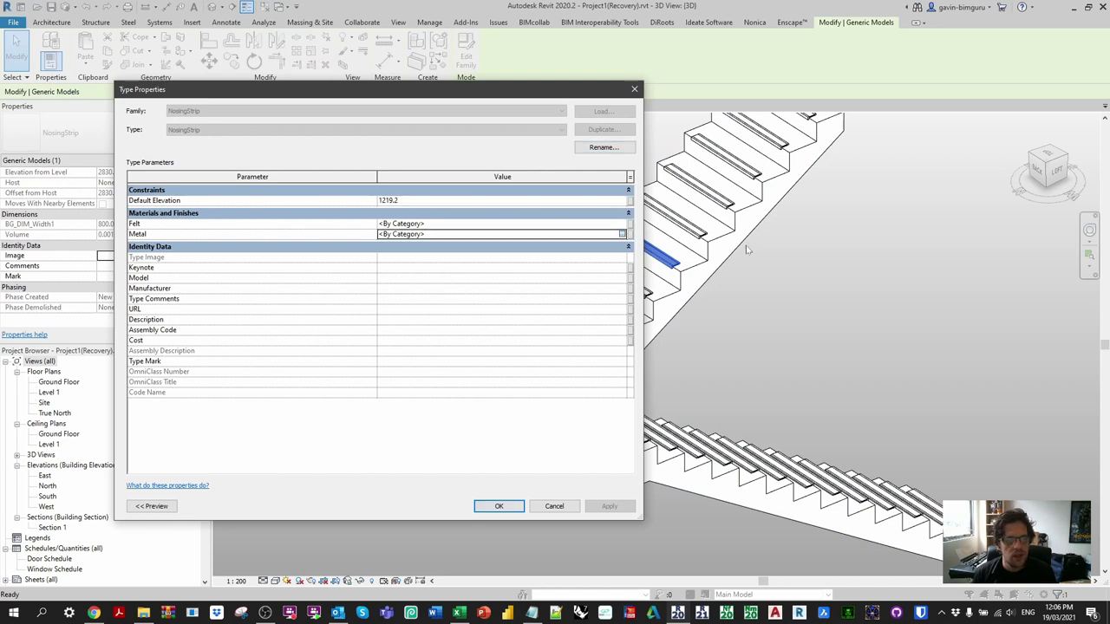
click(622, 234)
click(389, 216)
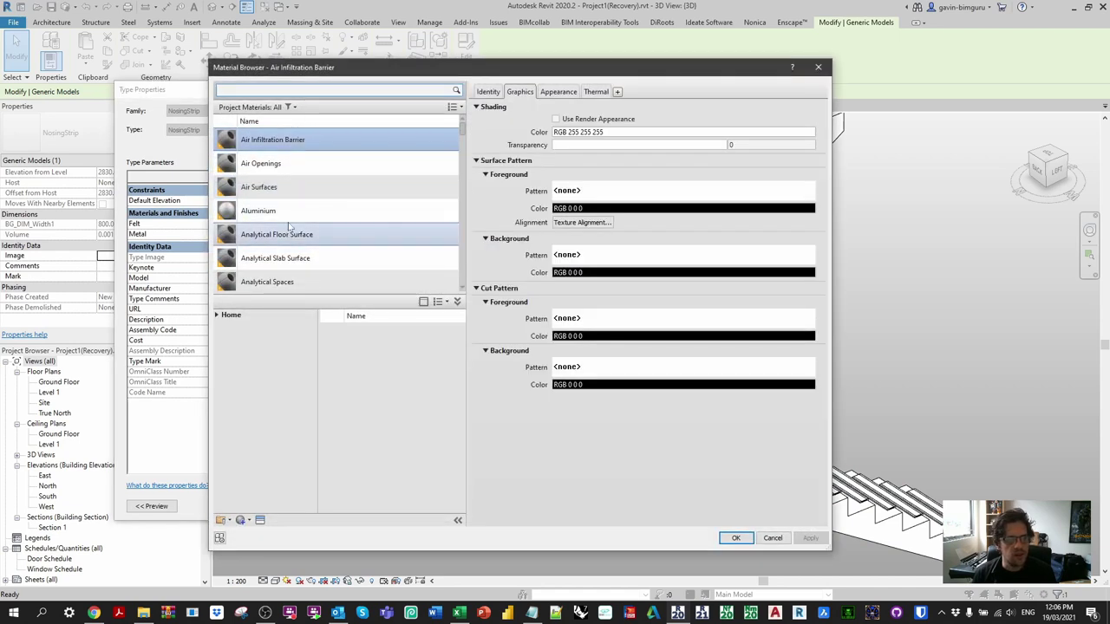
key(Return)
- Assign Copper to the NosingStrip type's Felt parameter and apply the type changes
click(622, 234)
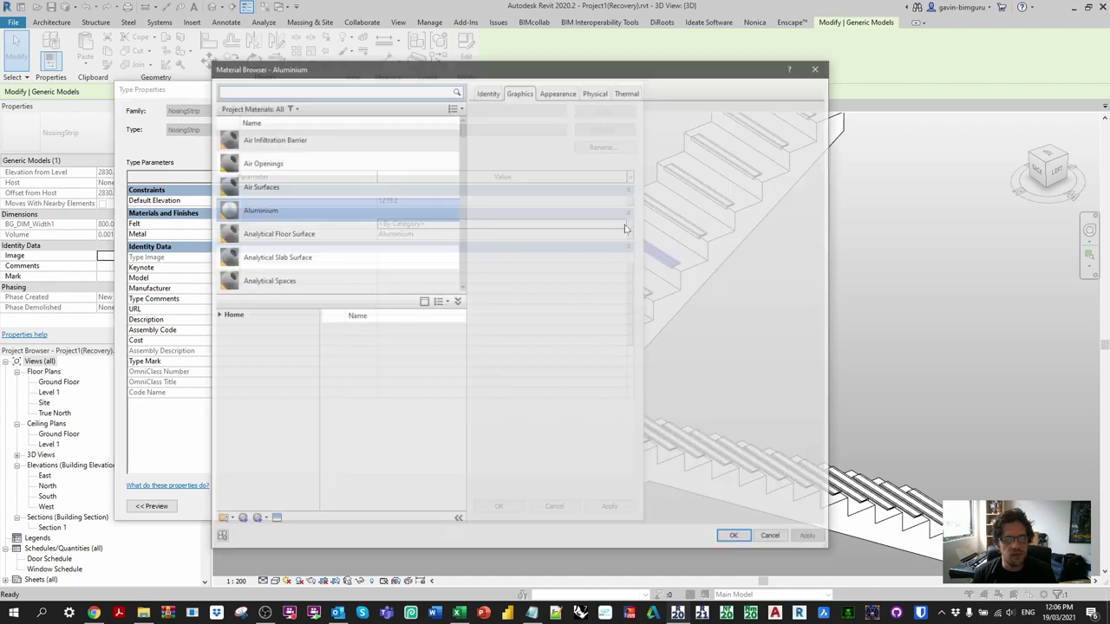
scroll(301, 227, down, 5)
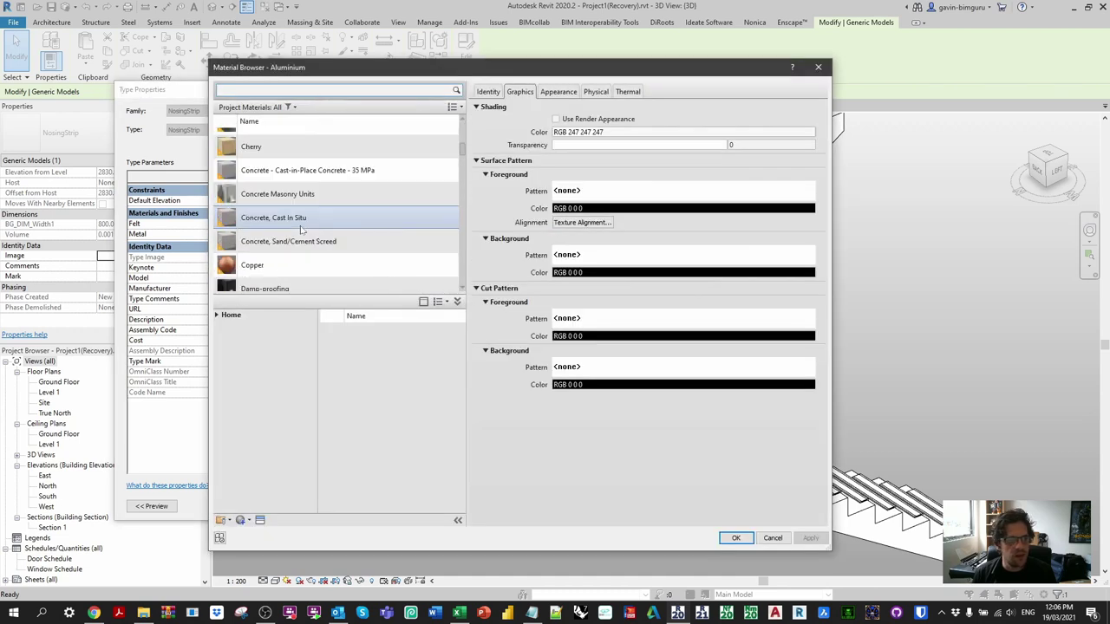
scroll(273, 251, down, 2)
click(256, 194)
key(Return)
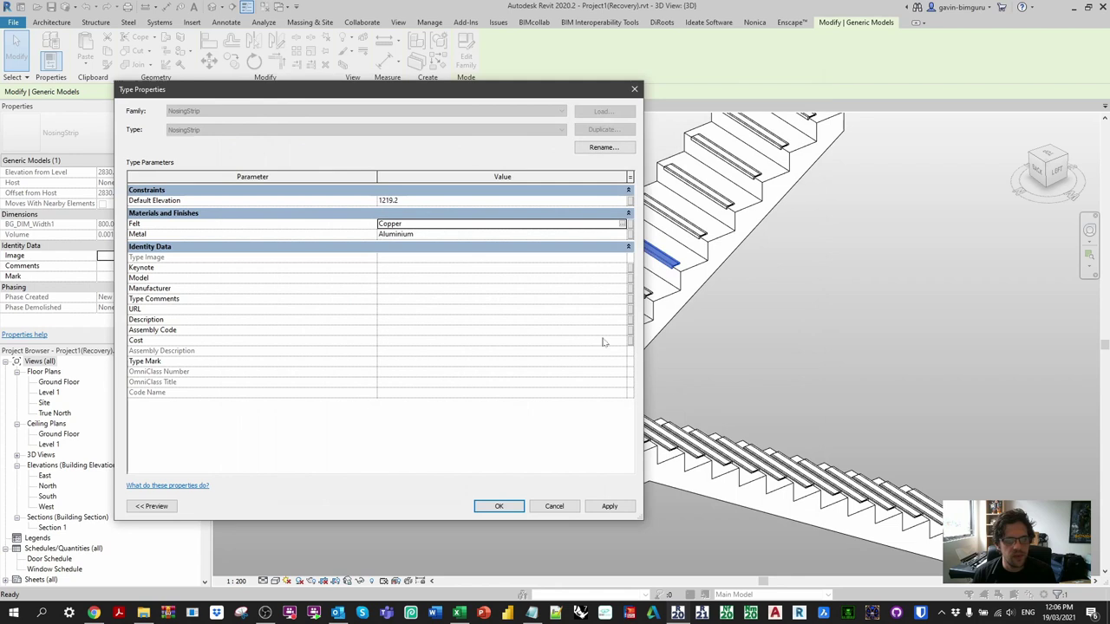
click(499, 506)
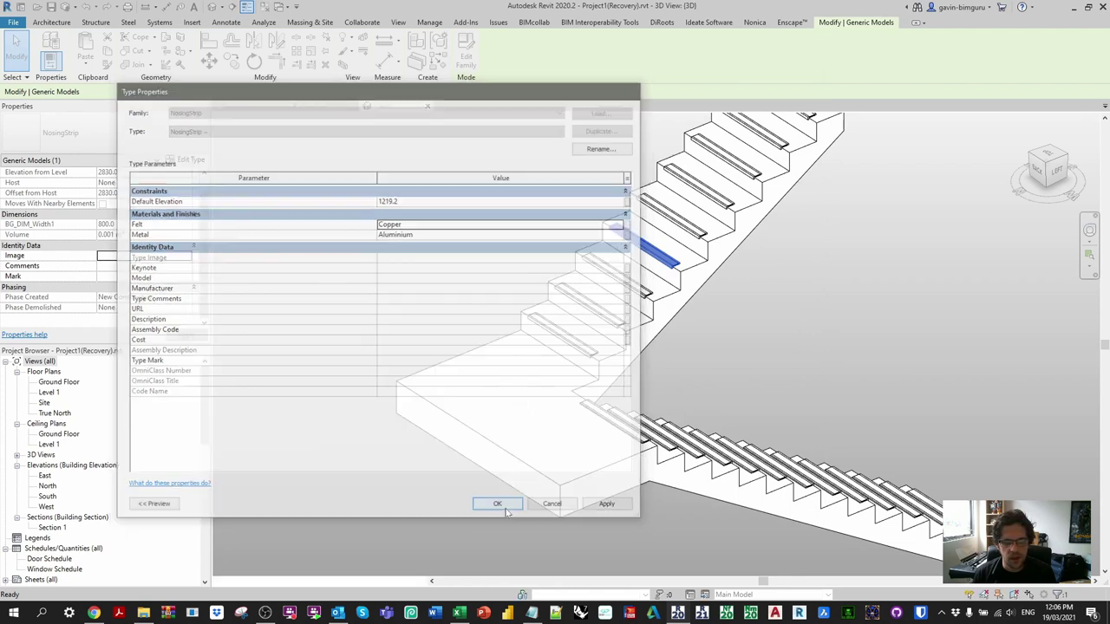
click(403, 510)
- Examine the strip materials in the Shaded and Realistic visual styles and return the 3D view to Hidden Line
click(276, 580)
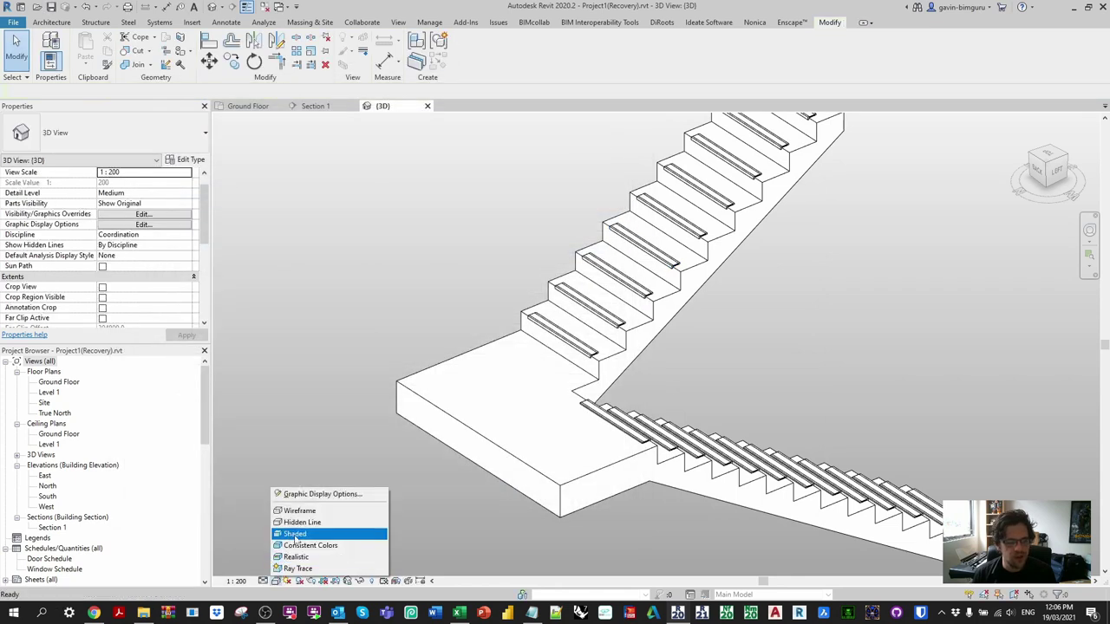
click(295, 533)
scroll(601, 304, up, 4)
shift+middle_drag(874, 382, 347, 538)
click(276, 581)
click(295, 557)
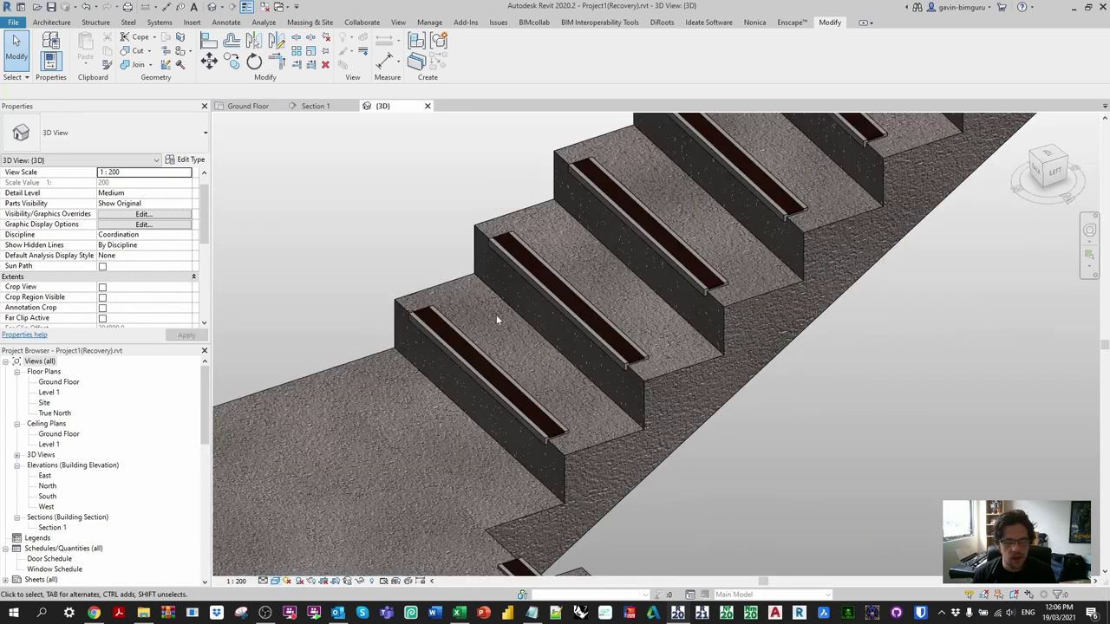
scroll(508, 373, down, 6)
shift+middle_drag(659, 408, 298, 559)
click(275, 581)
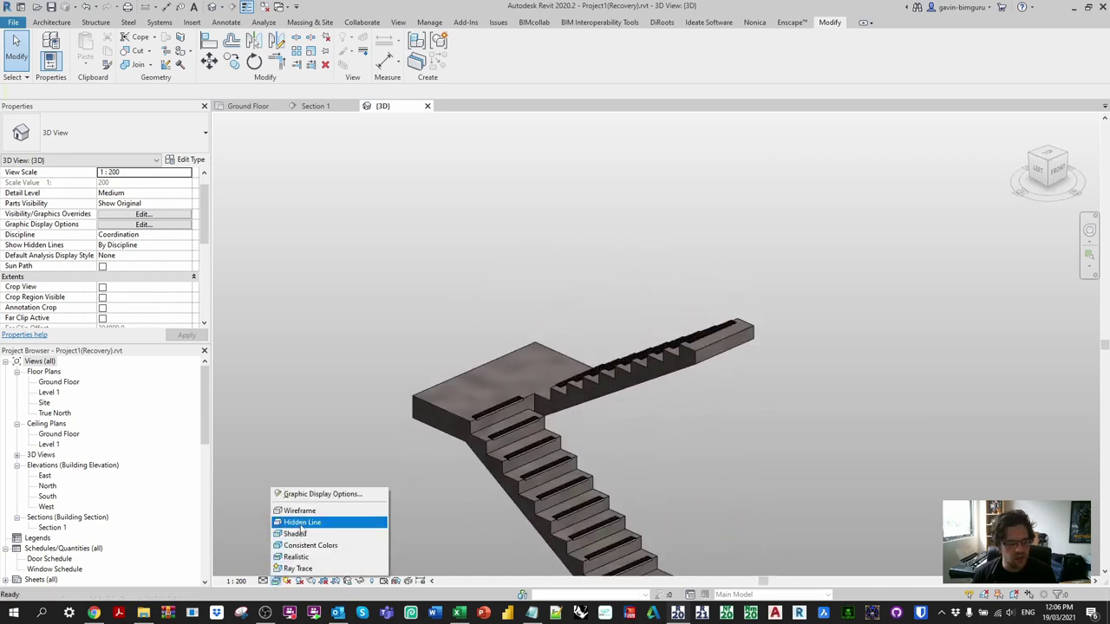
click(297, 521)
- Return to the Ground Floor plan and examine how the nosing strips display on both flights
click(316, 106)
click(247, 106)
scroll(572, 346, up, 2)
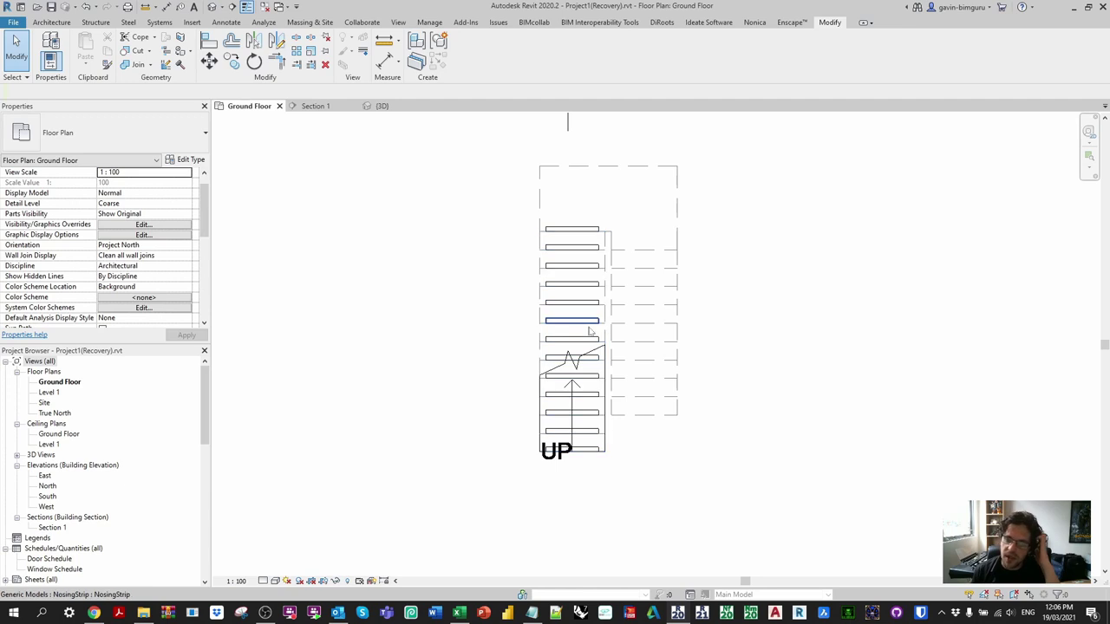
click(597, 230)
key(Escape)
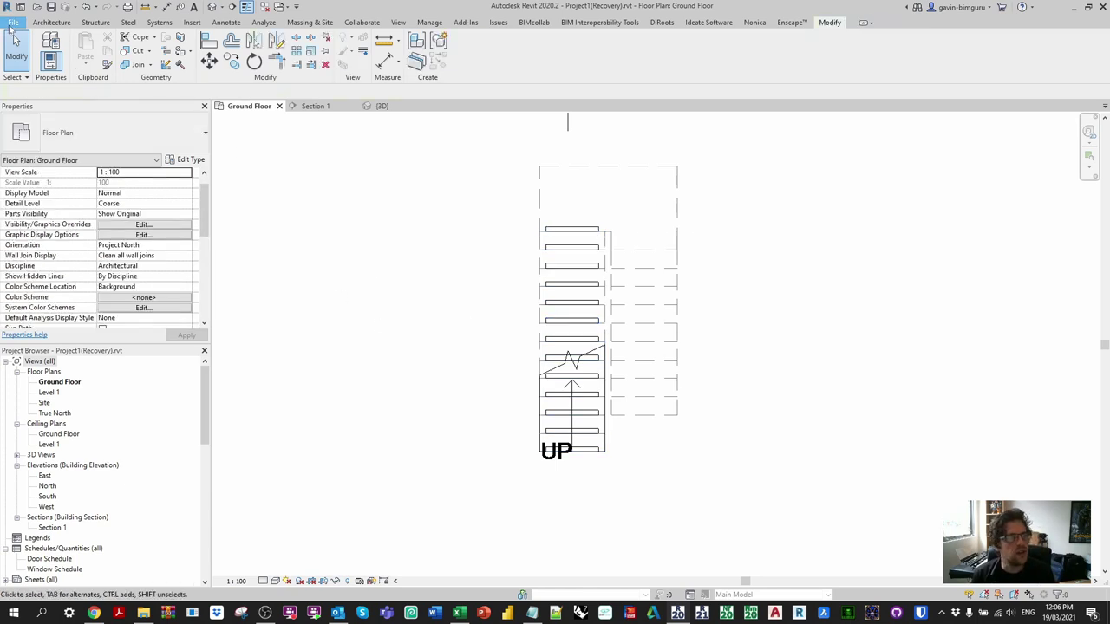
- Open the NosingStrip family's Ref. Level plan and review the visibility settings of the strip's symbolic outline lines
click(12, 24)
click(153, 139)
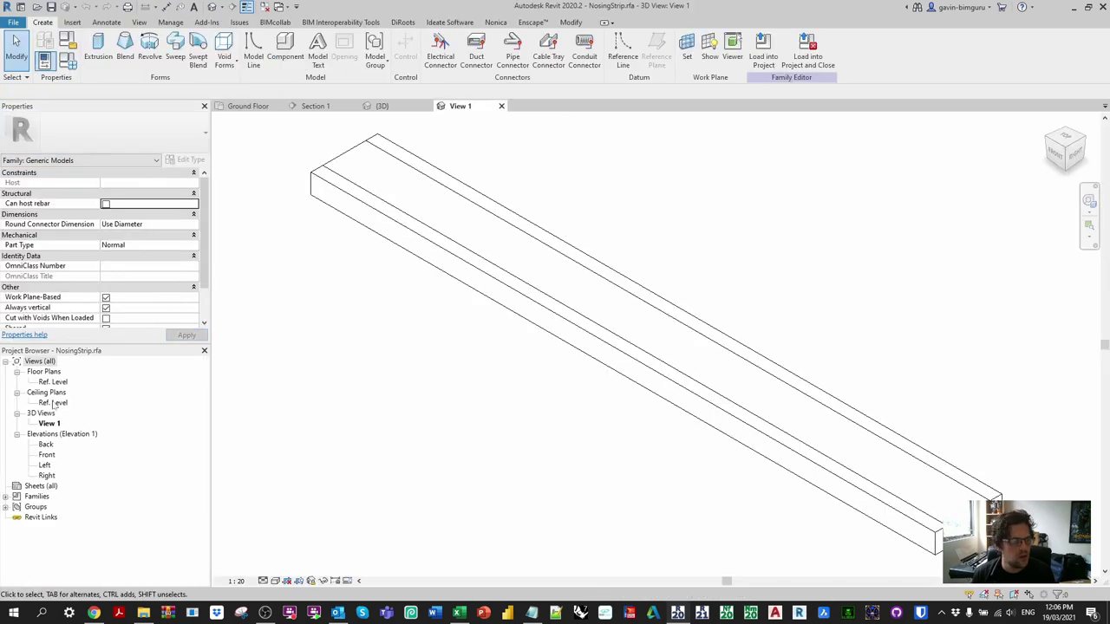
double_click(52, 382)
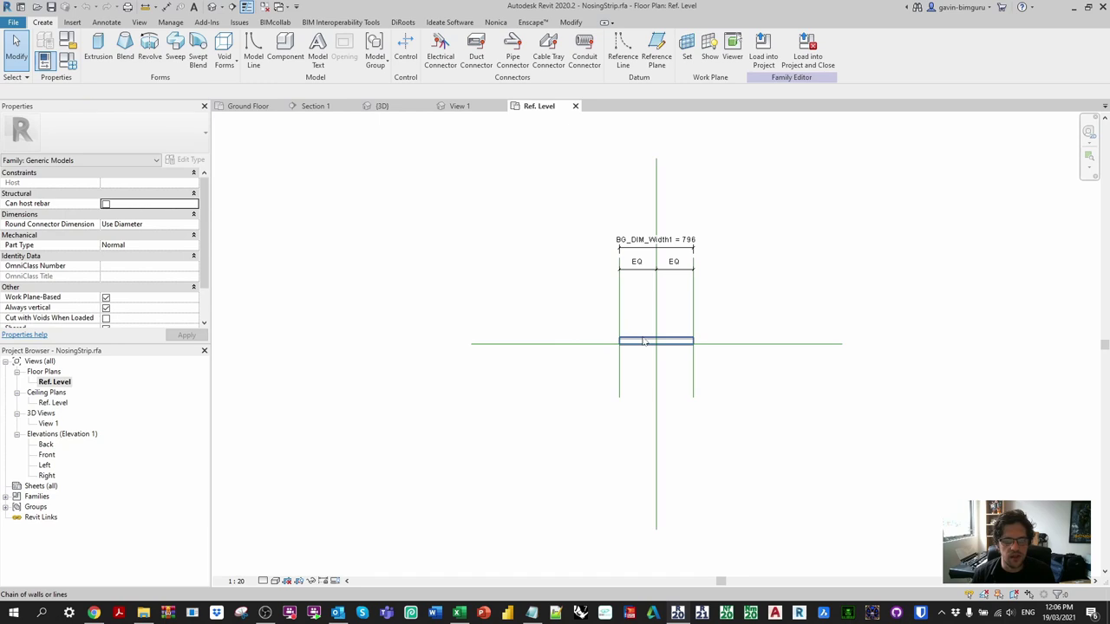
click(643, 341)
click(151, 225)
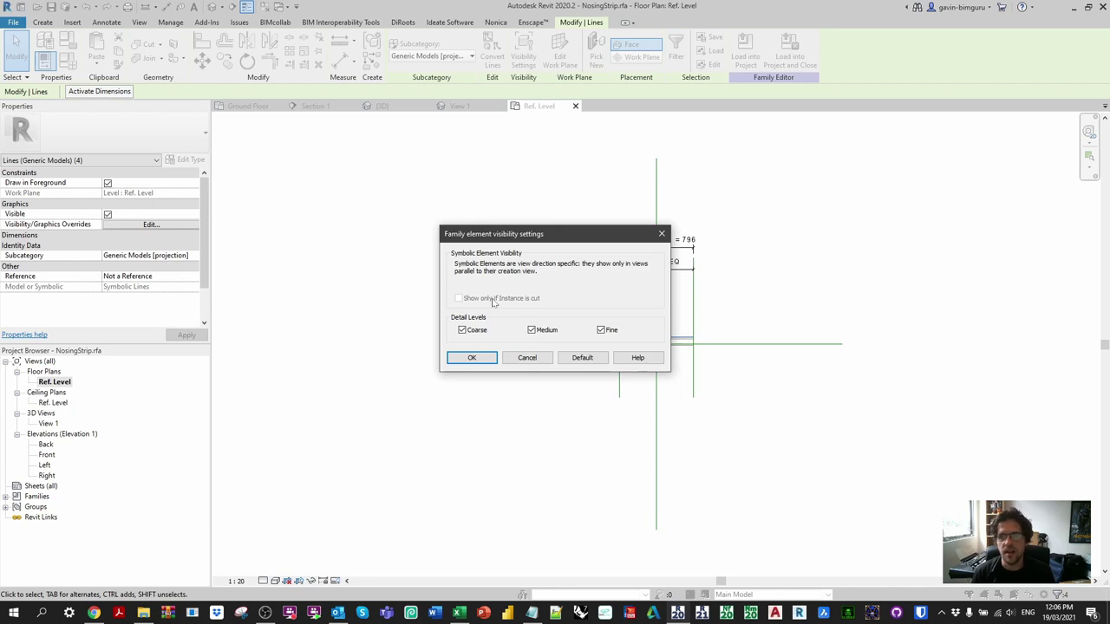
click(528, 357)
- Turn on plan display in the visibility settings of the strip's two extrusions
scroll(595, 375, up, 4)
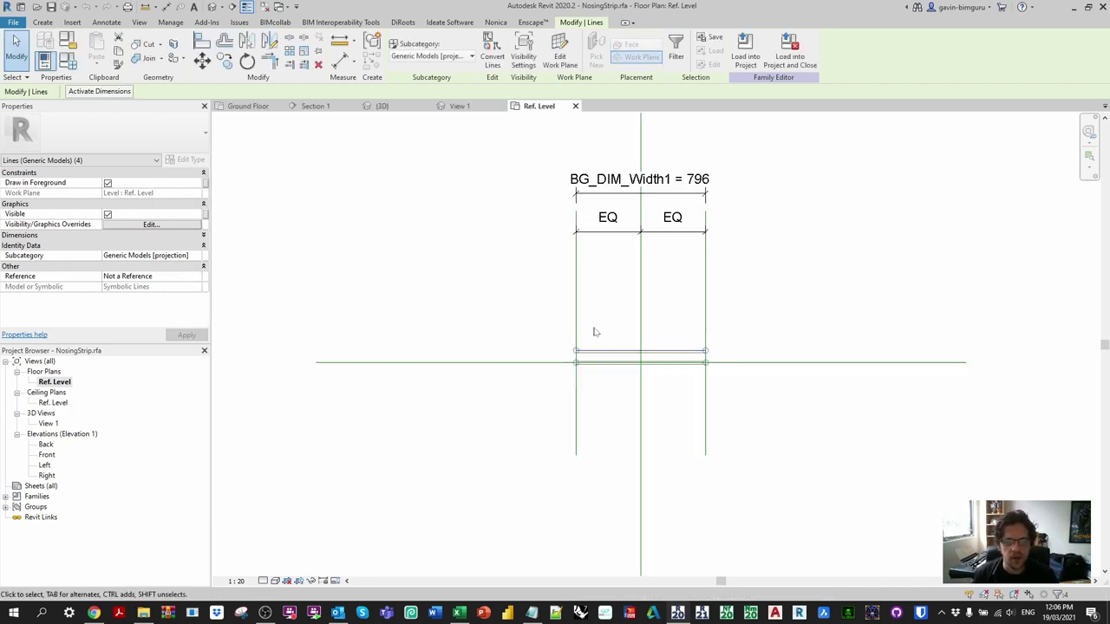
key(Escape)
click(683, 382)
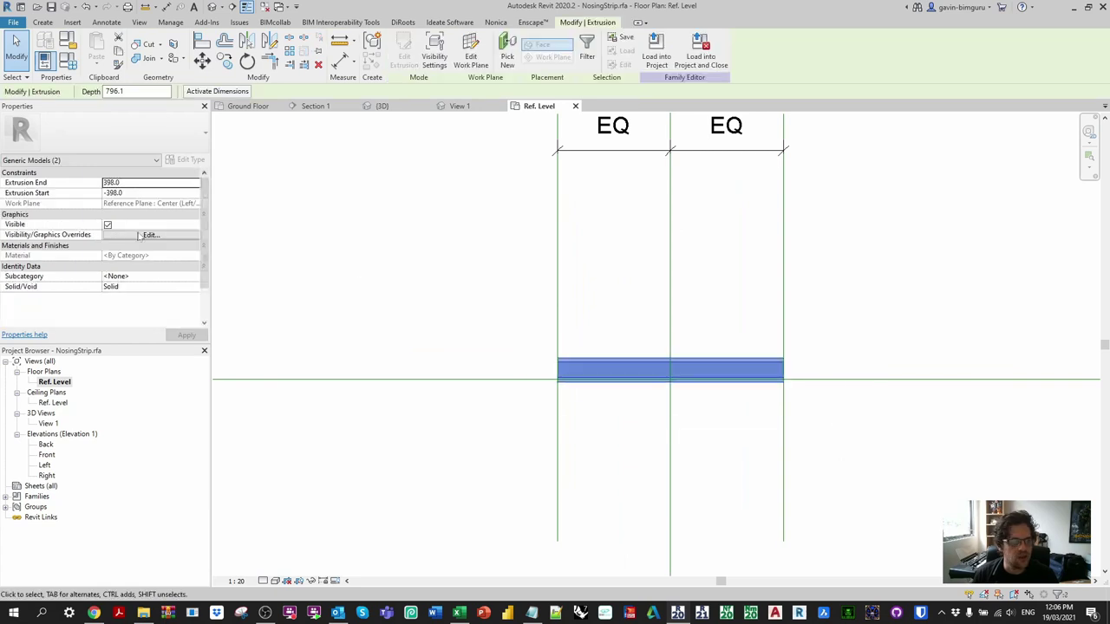
click(434, 59)
click(471, 364)
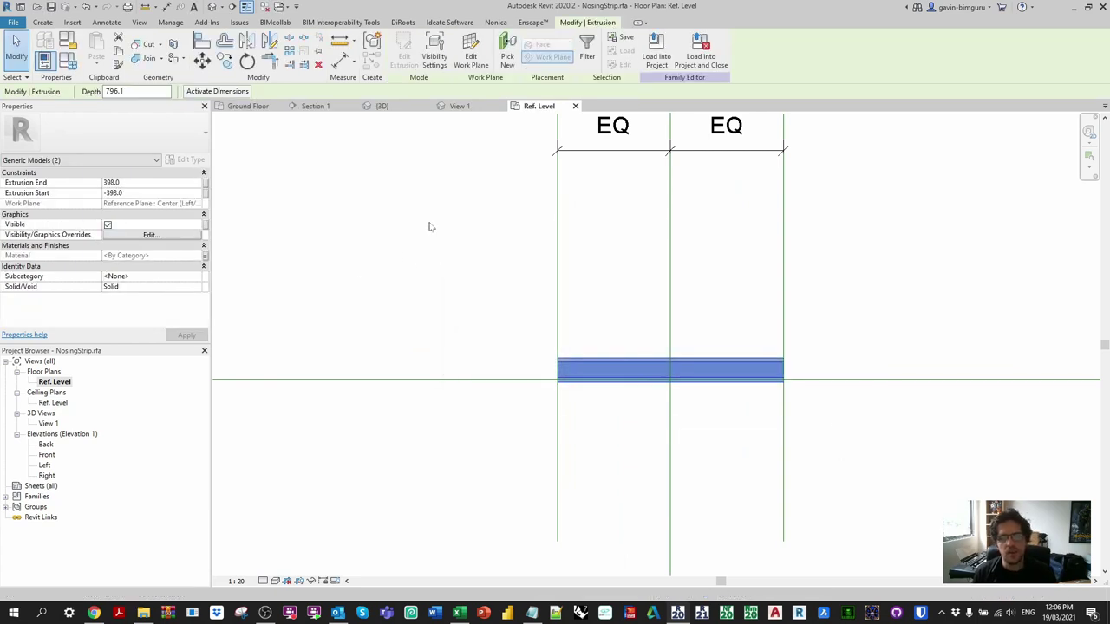
key(Escape)
- Load NosingStrip into the project over the existing version, close the family, and check the strips in the Ground Floor plan
click(404, 52)
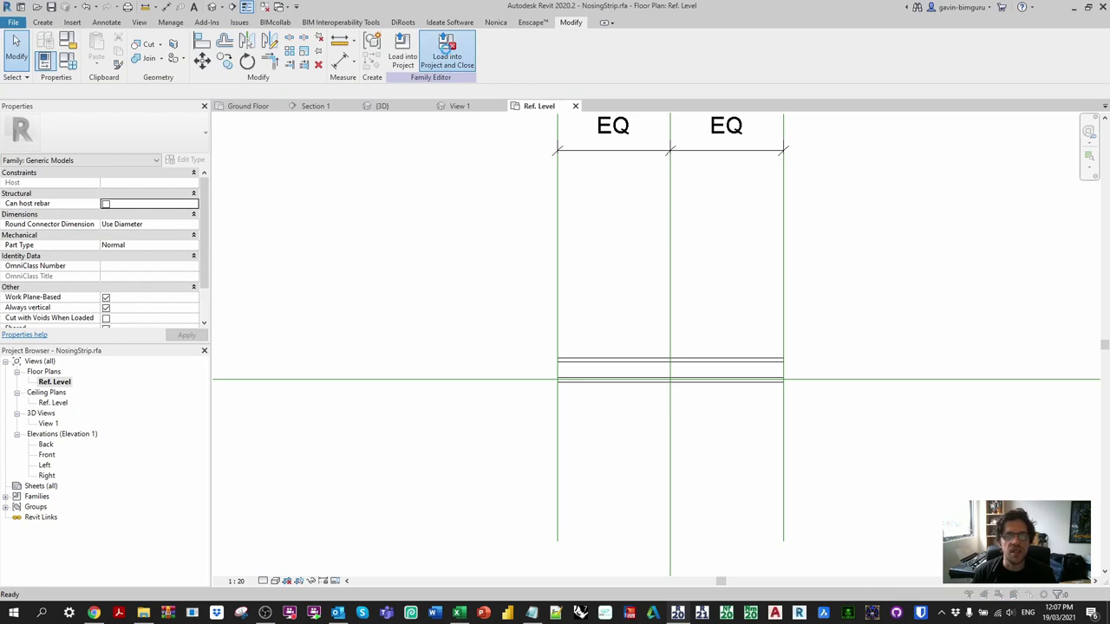
click(563, 295)
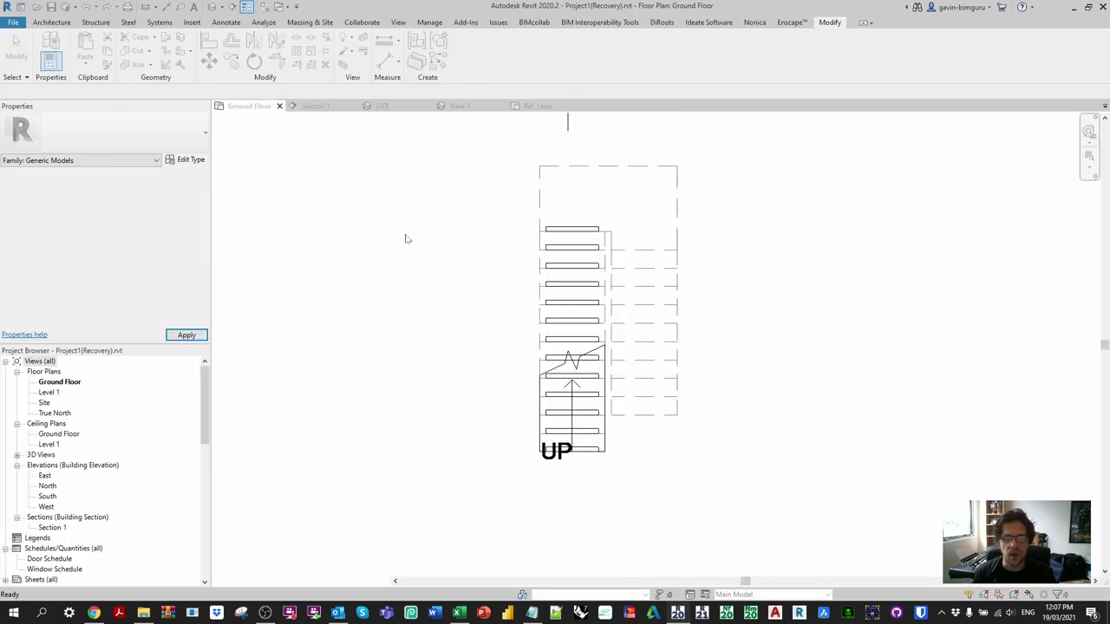
scroll(581, 234, up, 2)
click(589, 226)
click(347, 196)
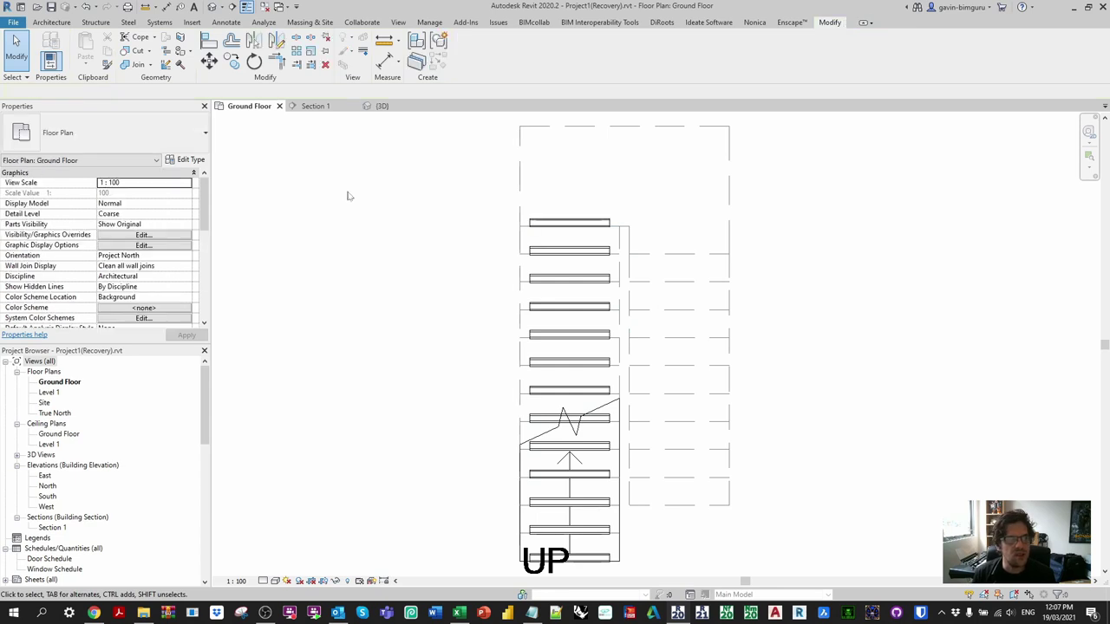
- Open the NosingArray family, edit the visibility settings of the nested NosingStrip inside its array group, and finish the group edit
click(386, 106)
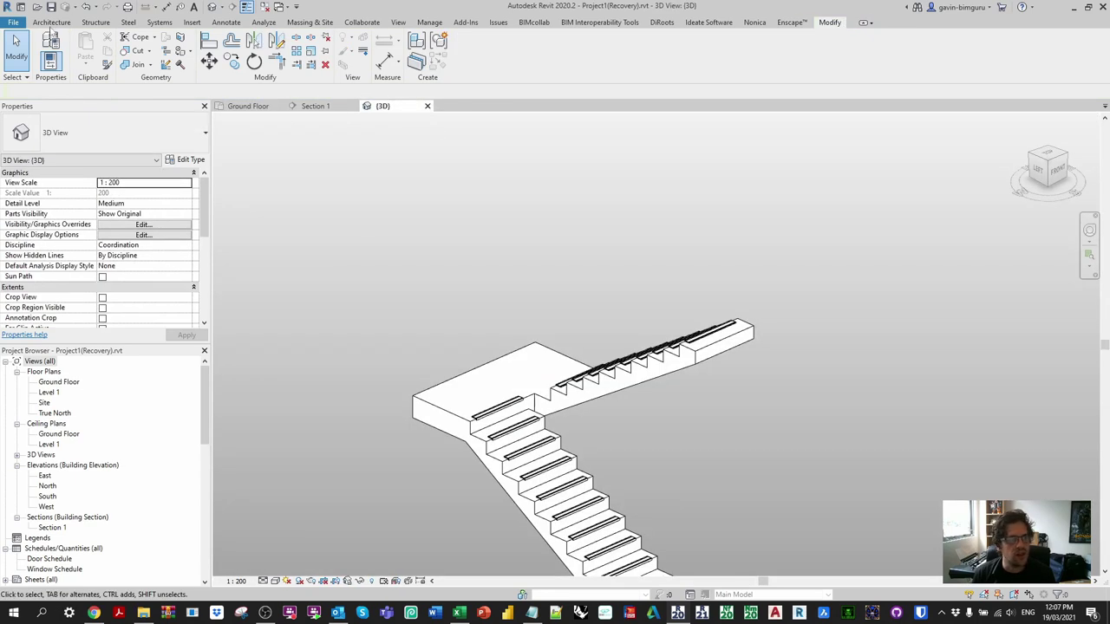
click(15, 23)
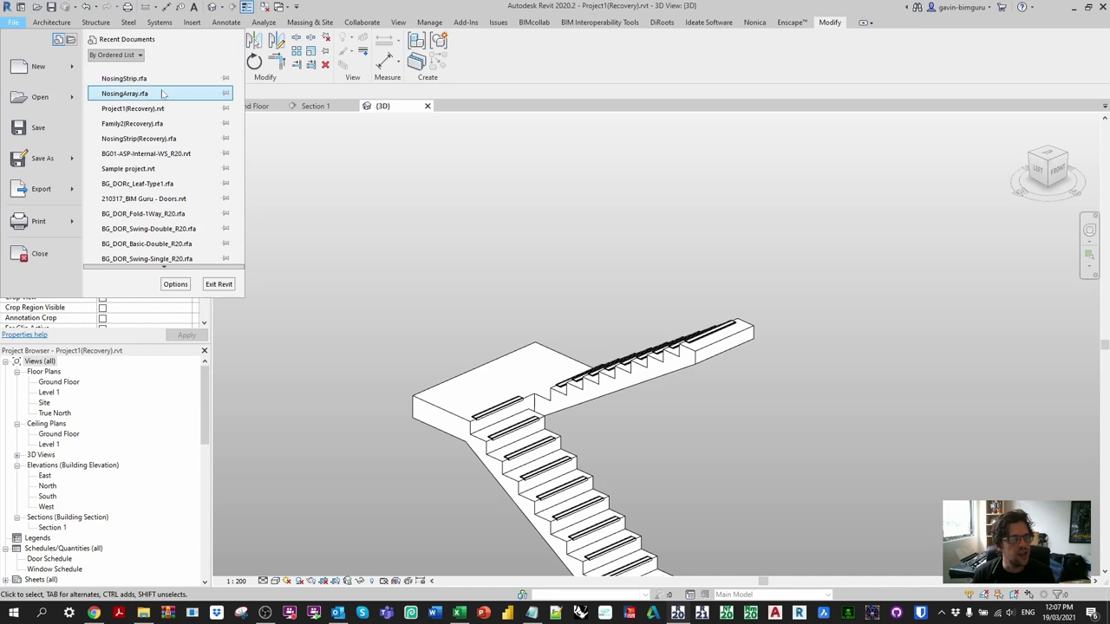
click(520, 219)
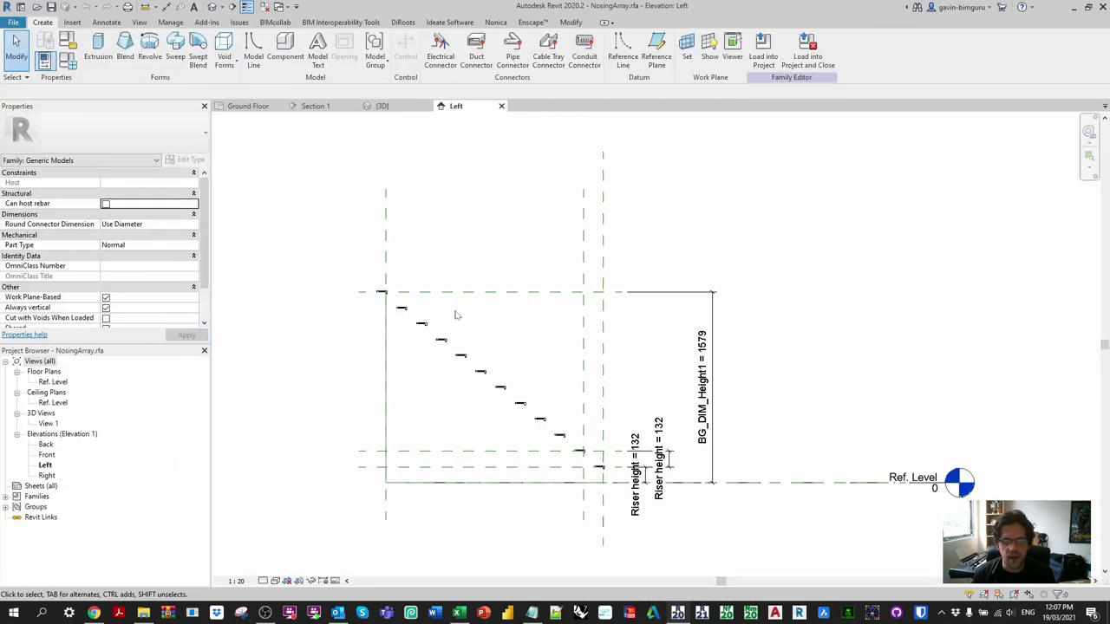
double_click(599, 469)
click(598, 469)
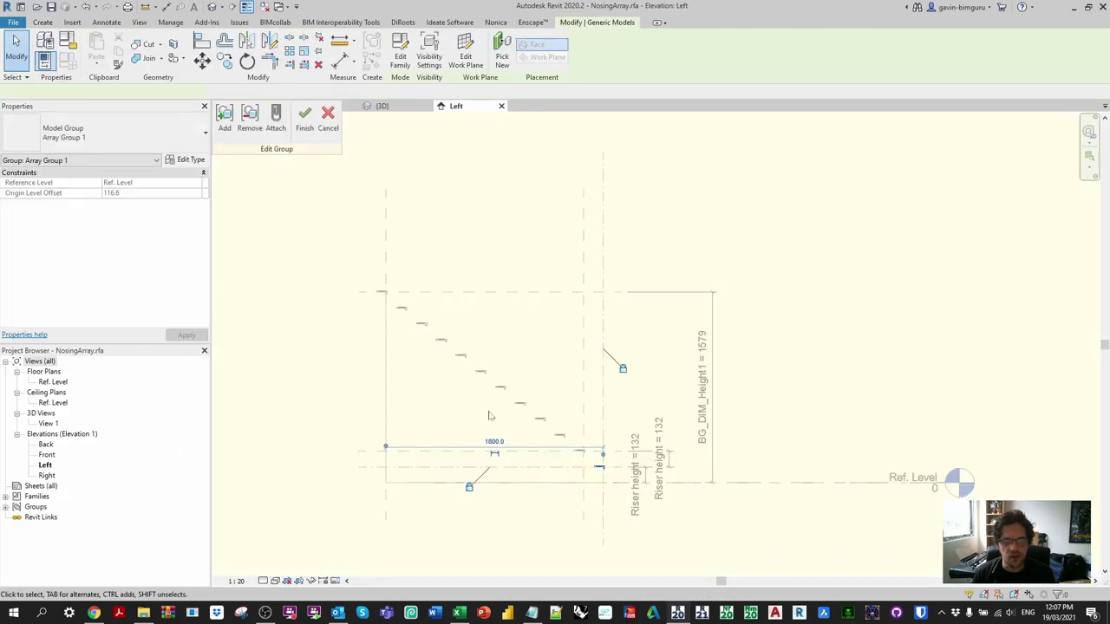
click(143, 236)
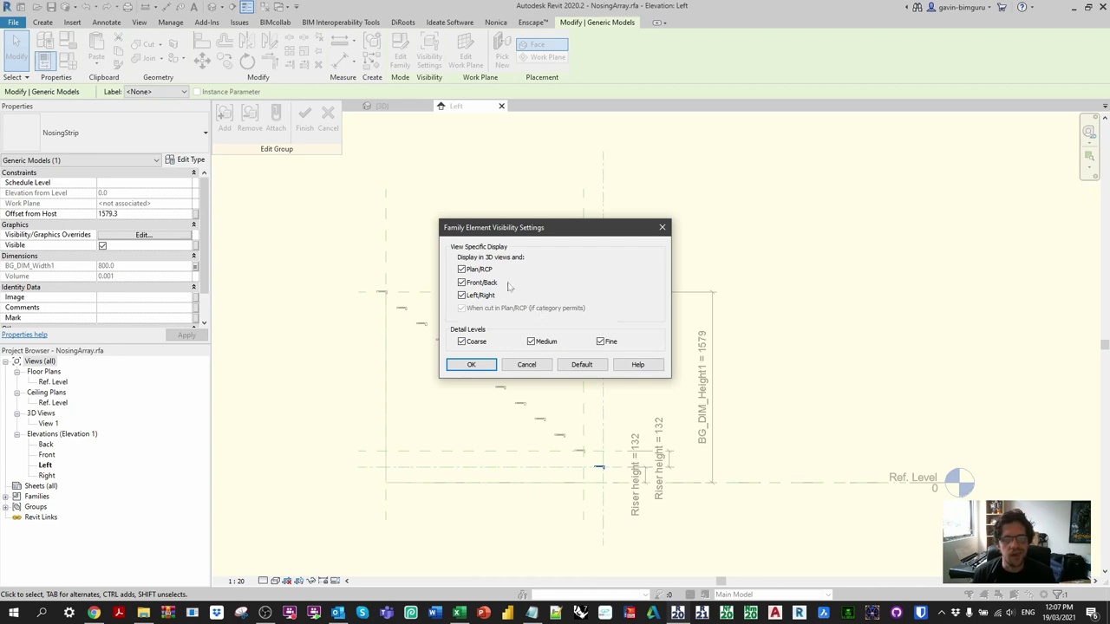
click(472, 365)
click(304, 120)
- Try loading NosingArray into the project, overwriting the shared NosingStrip and its parameter values, and check the Ground Floor plan
click(408, 56)
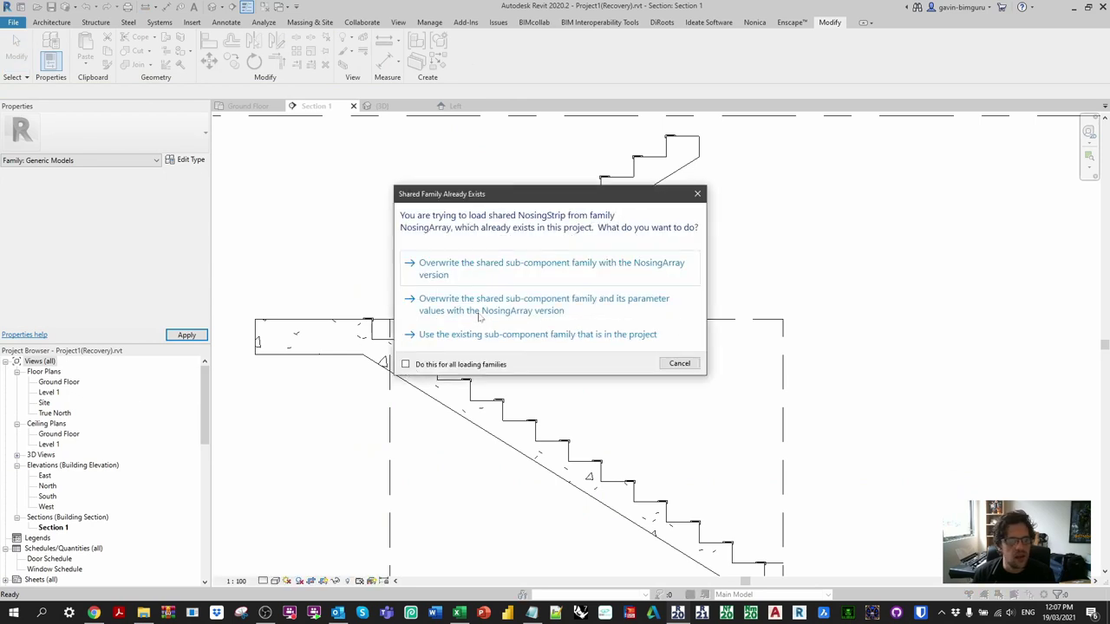
click(512, 310)
click(250, 106)
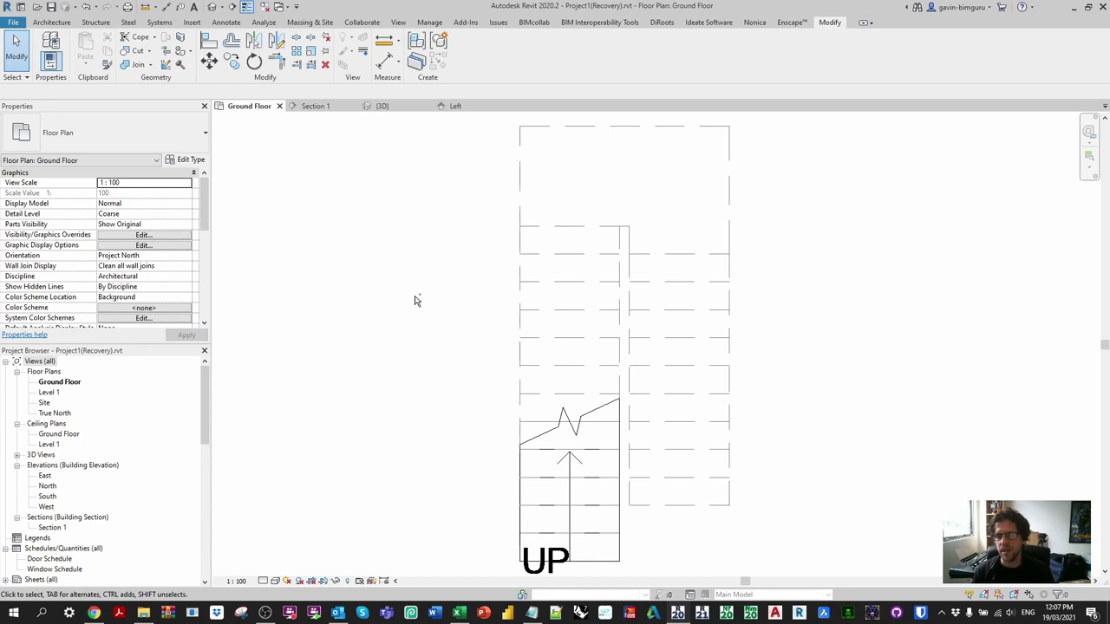
scroll(484, 339, down, 3)
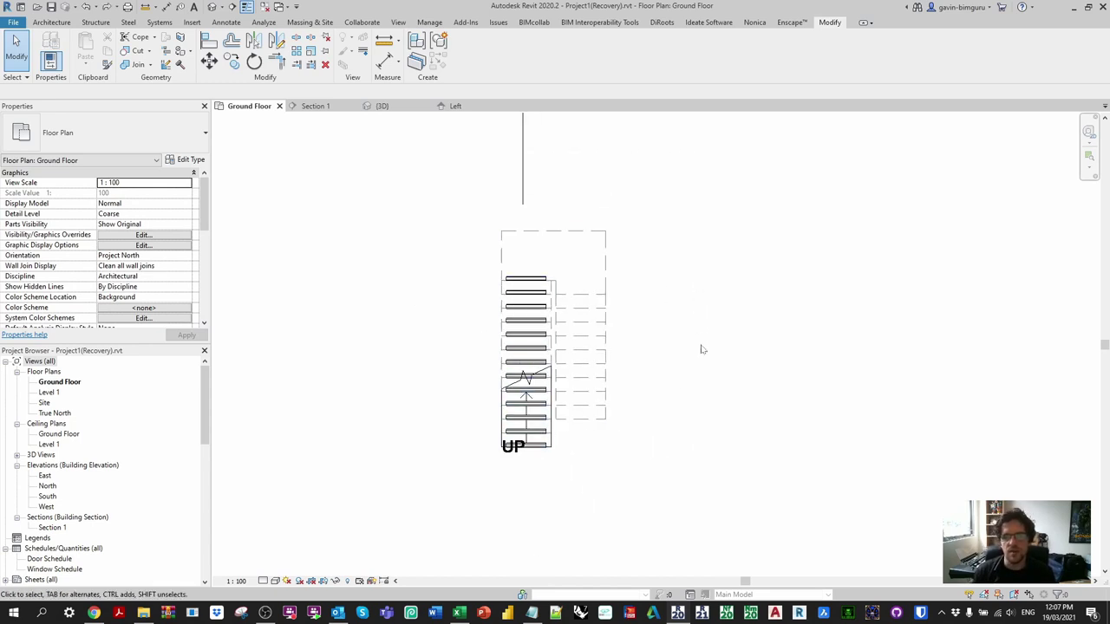
scroll(659, 337, down, 2)
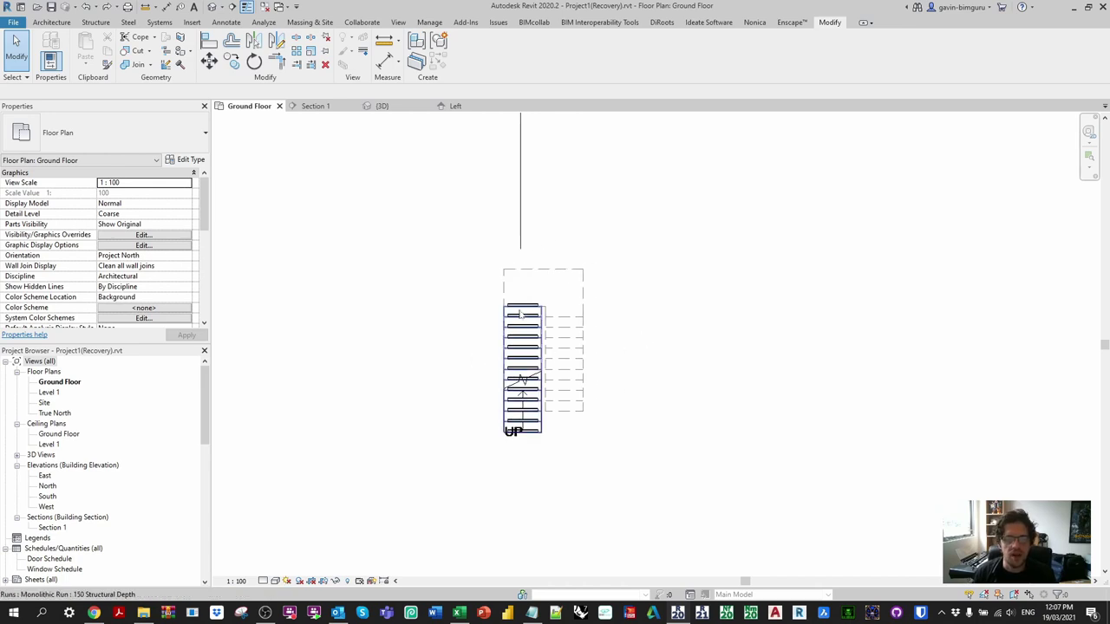
scroll(485, 295, up, 2)
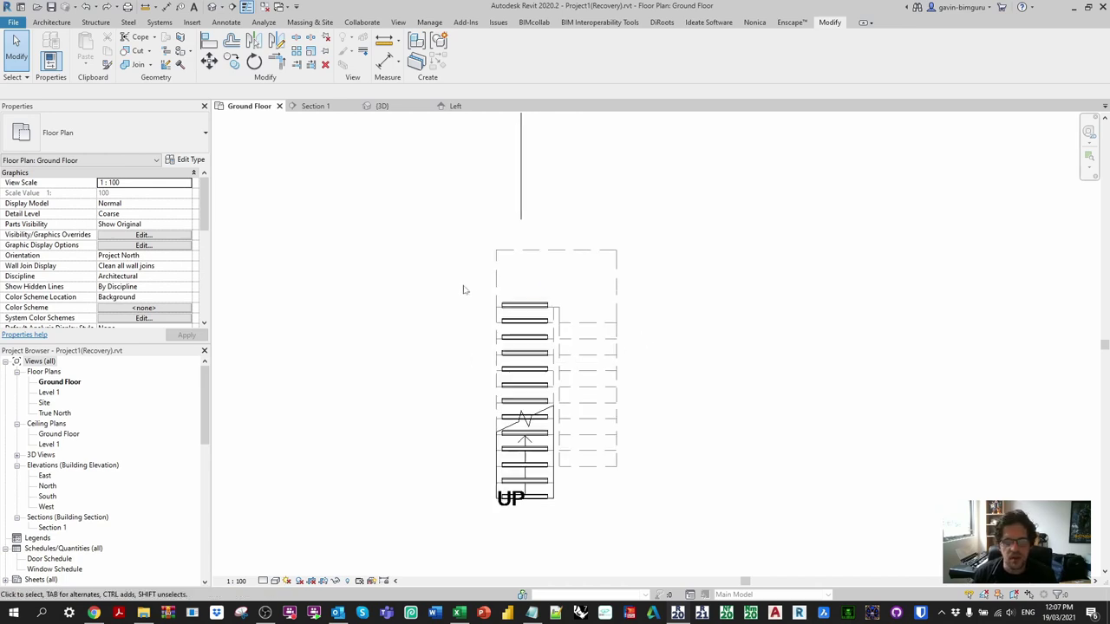
click(529, 402)
click(540, 384)
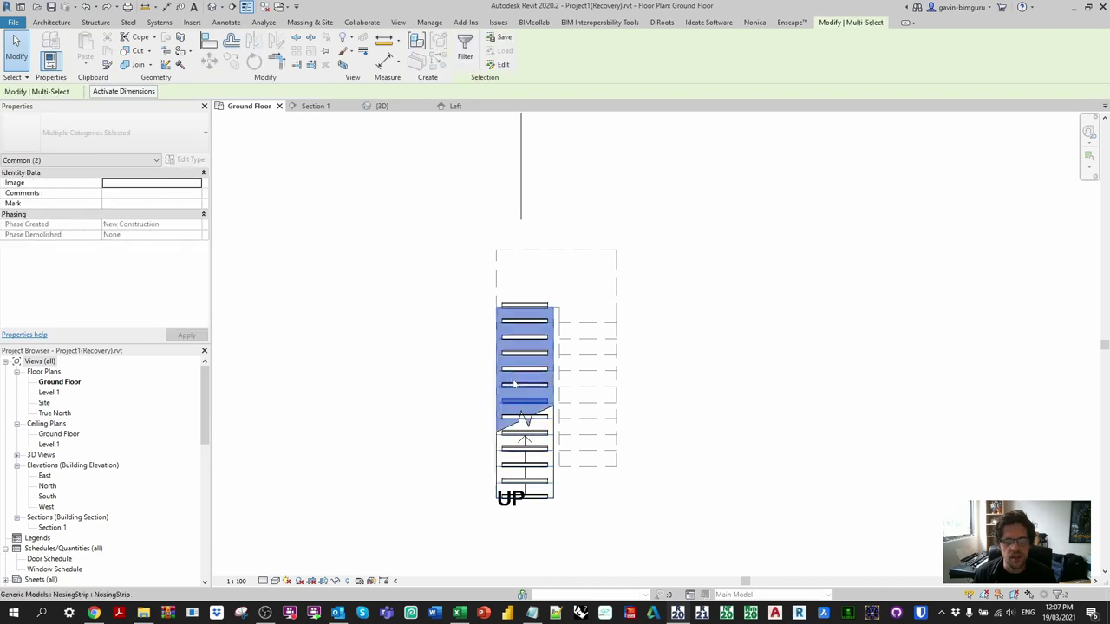
key(Escape)
- Try hiding the seven nosing strips above the break line as individual elements in the Ground Floor plan
click(519, 320)
ctrl+click(520, 322)
ctrl+click(525, 337)
ctrl+click(529, 353)
ctrl+click(537, 369)
ctrl+click(540, 385)
ctrl+click(542, 401)
right_click(547, 402)
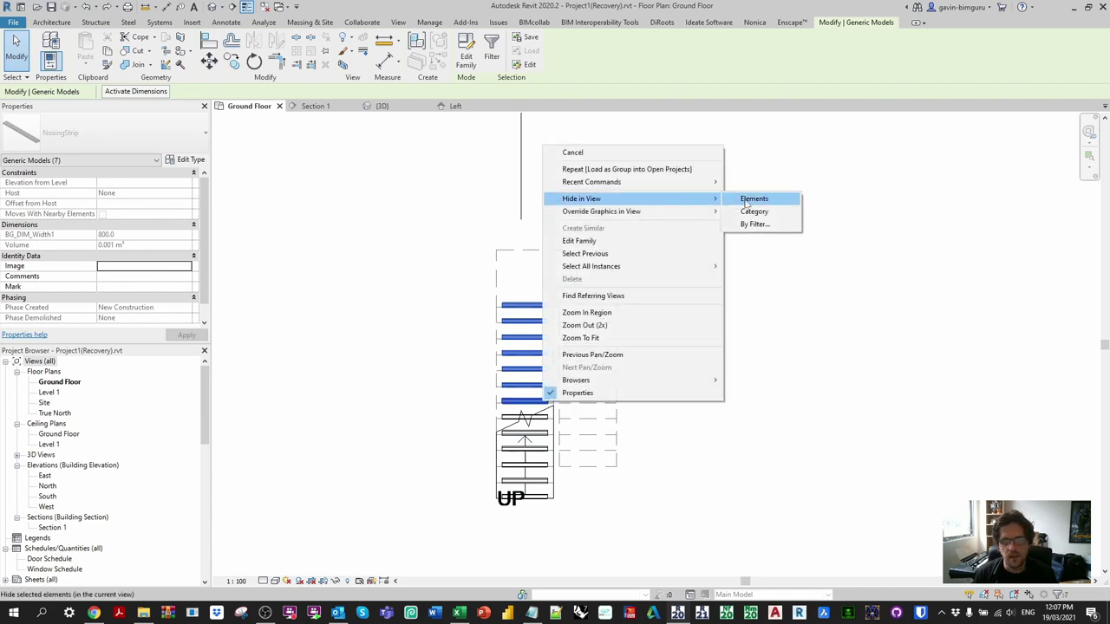
click(747, 199)
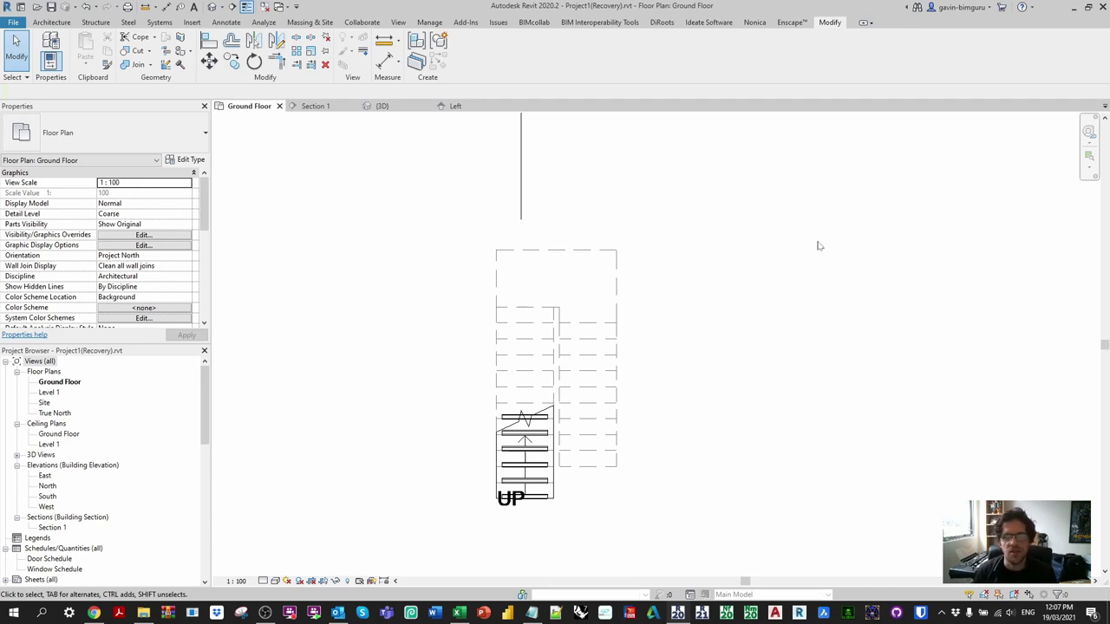
key(ctrl+z)
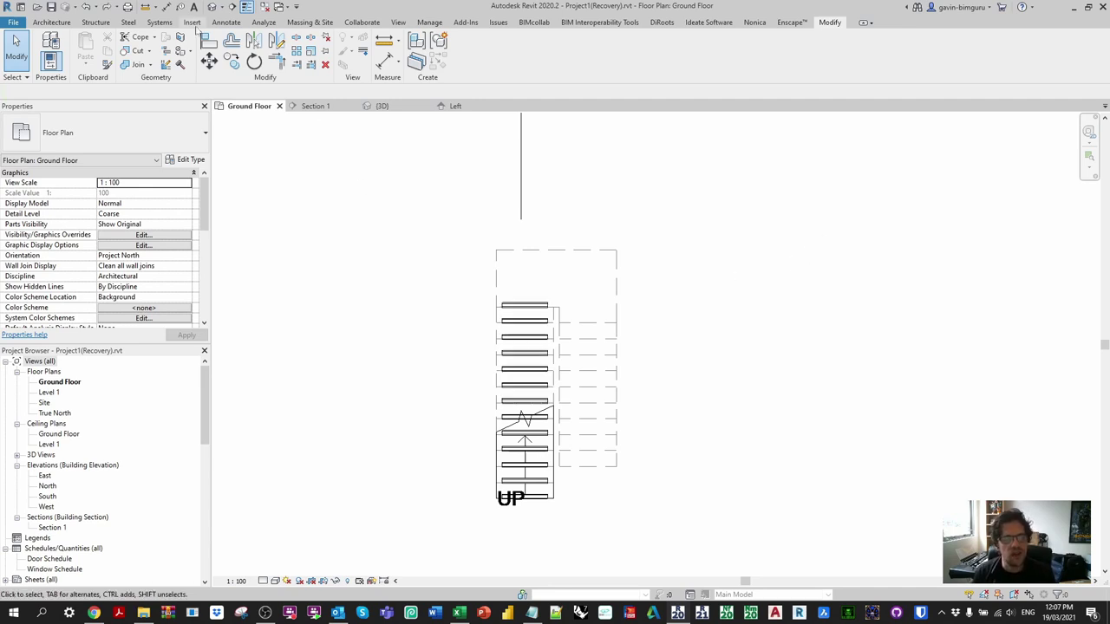
- Place a similar standalone NosingStrip on the stair landing in the 3D view and check it in the Ground Floor plan
click(213, 7)
shift+middle_drag(755, 359, 728, 276)
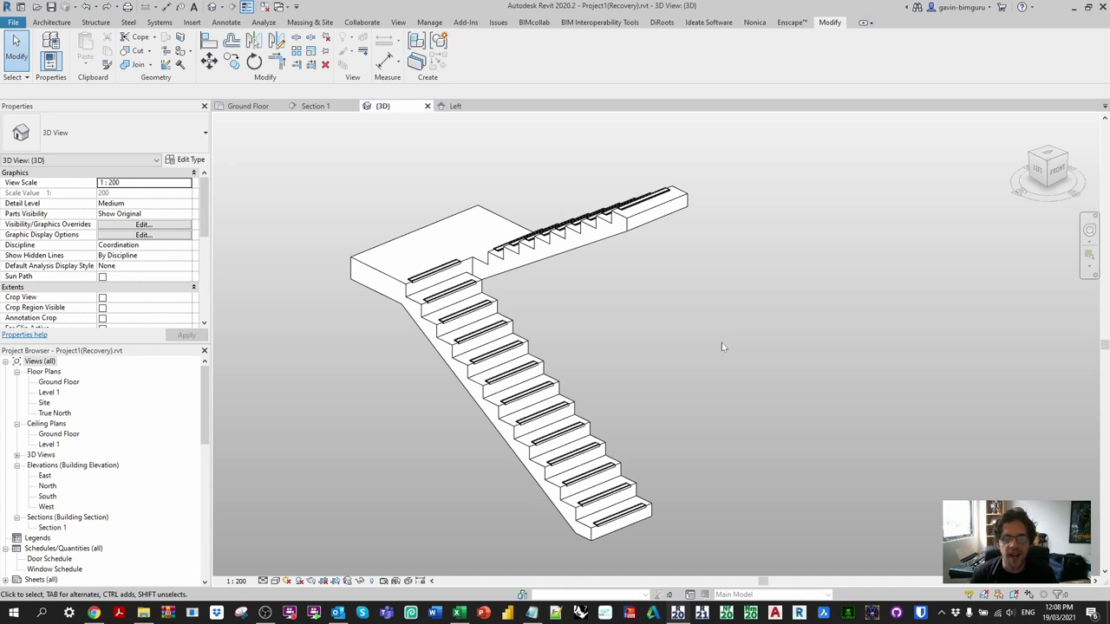
scroll(468, 235, up, 2)
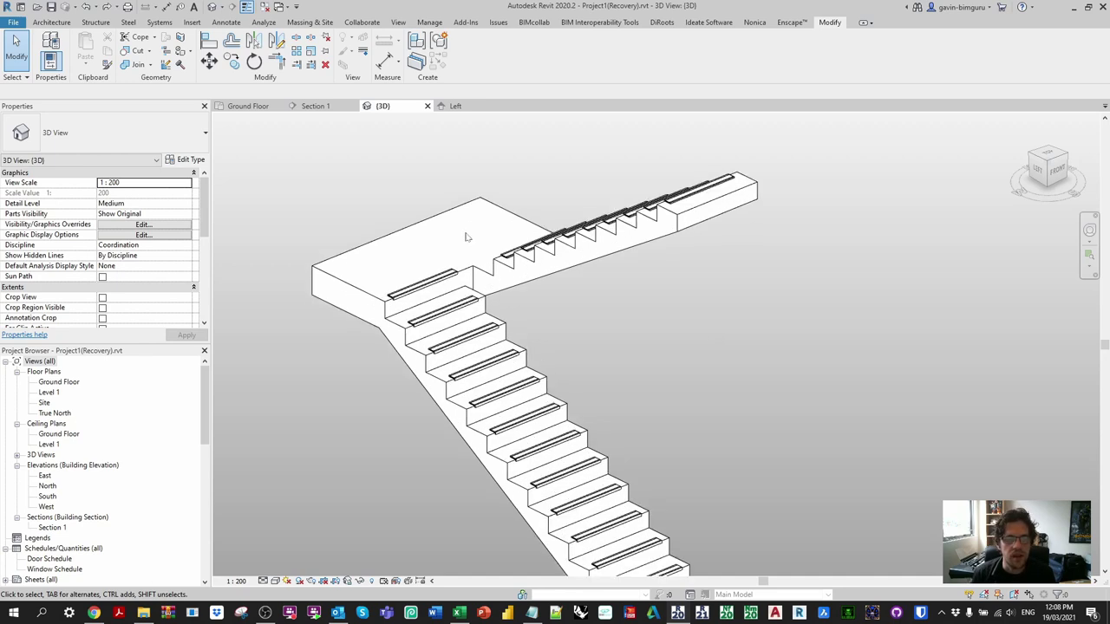
right_click(449, 277)
click(473, 359)
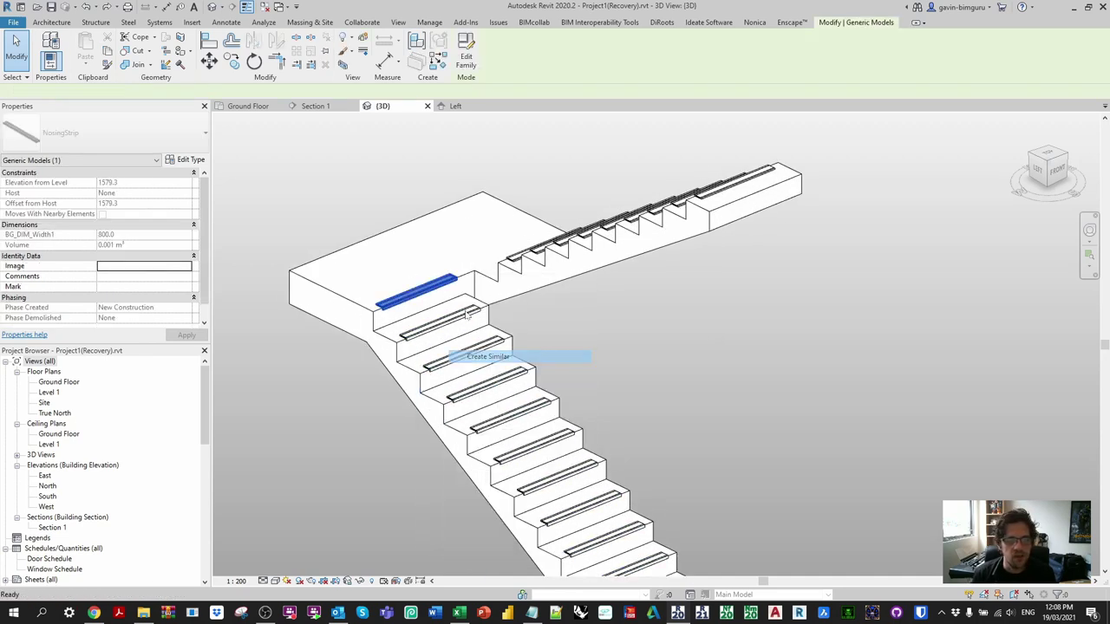
key(Escape)
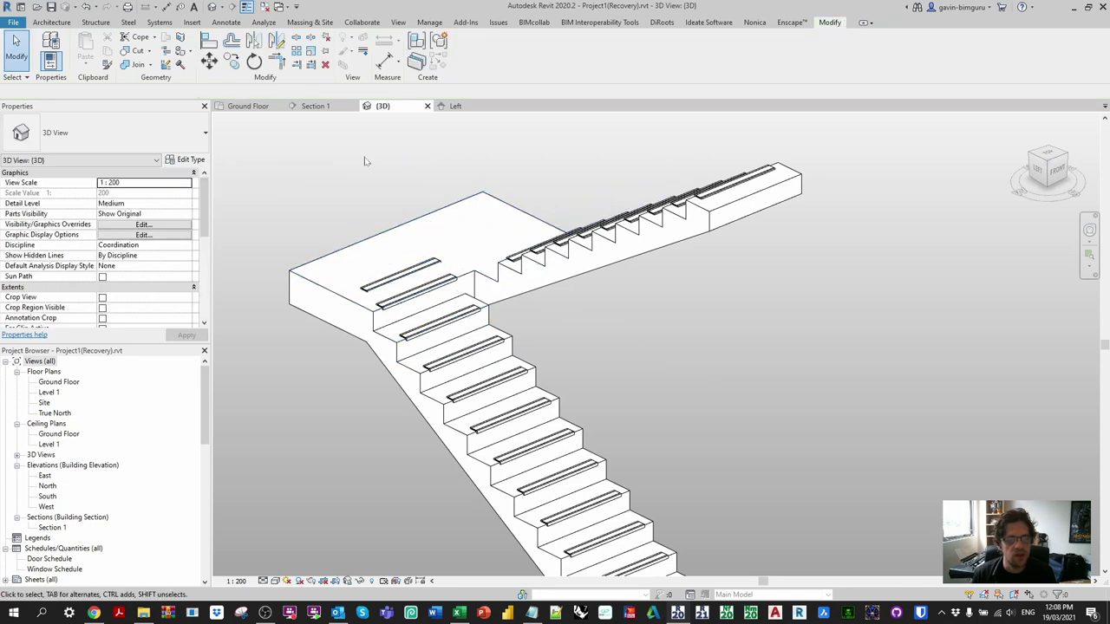
click(248, 106)
click(539, 289)
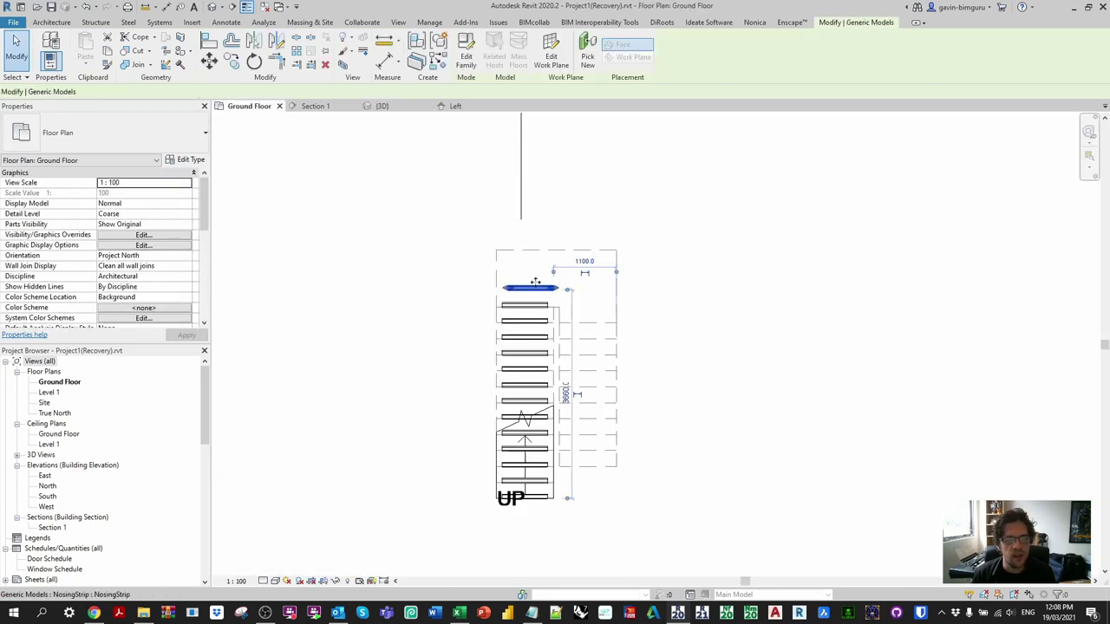
scroll(421, 477, up, 1)
click(257, 265)
- Try a view range cut plane offset of 699 for the Ground Floor plan
scroll(158, 296, down, 3)
click(157, 288)
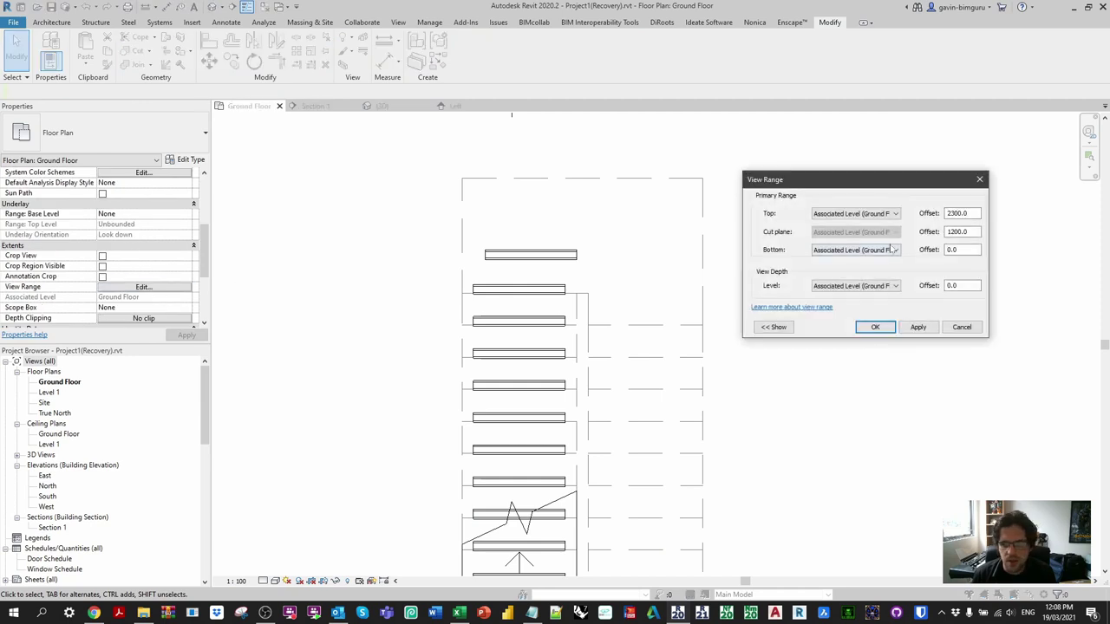
double_click(962, 231)
text(6)
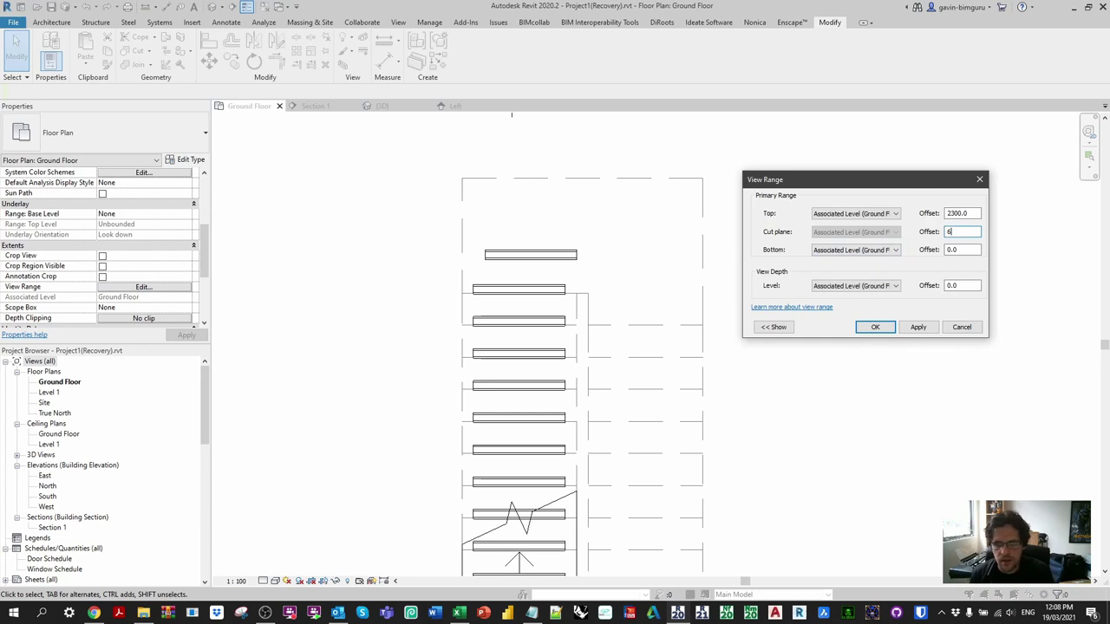
text(99)
key(Return)
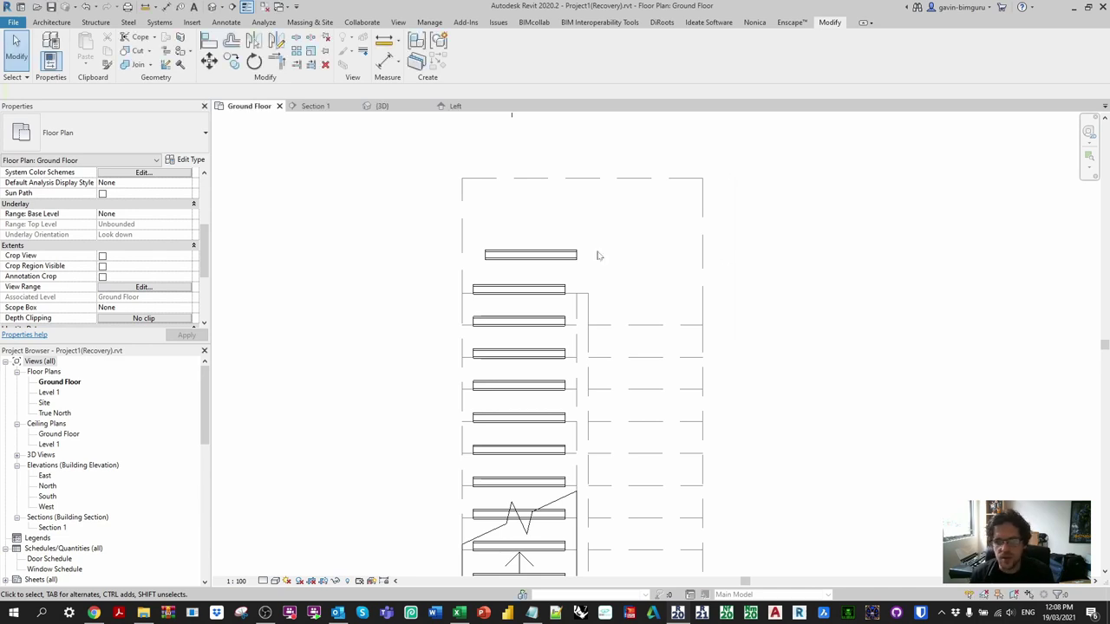
- Try a view range top offset of 1800 for the Ground Floor plan and examine which nosing strips display
click(143, 288)
double_click(960, 214)
text(1)
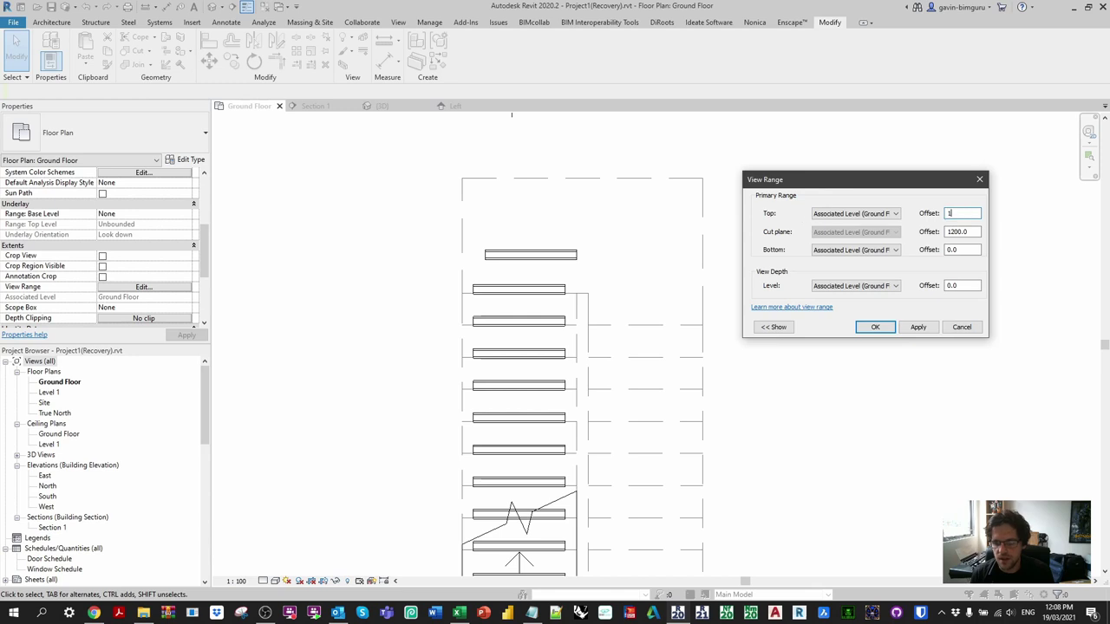
text(800)
click(875, 327)
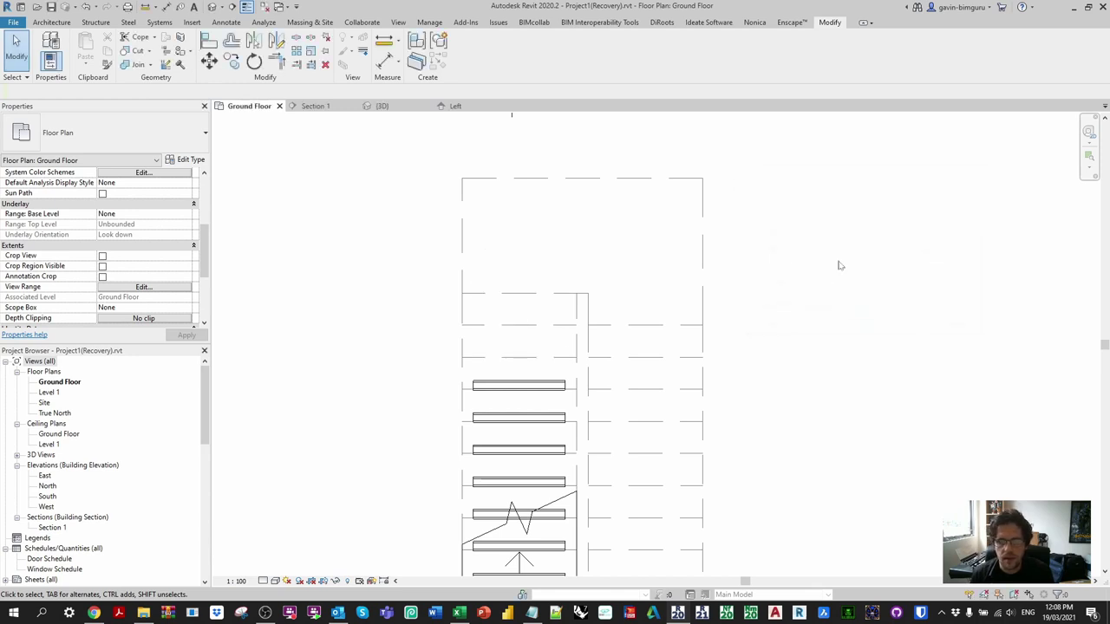
scroll(561, 368, down, 2)
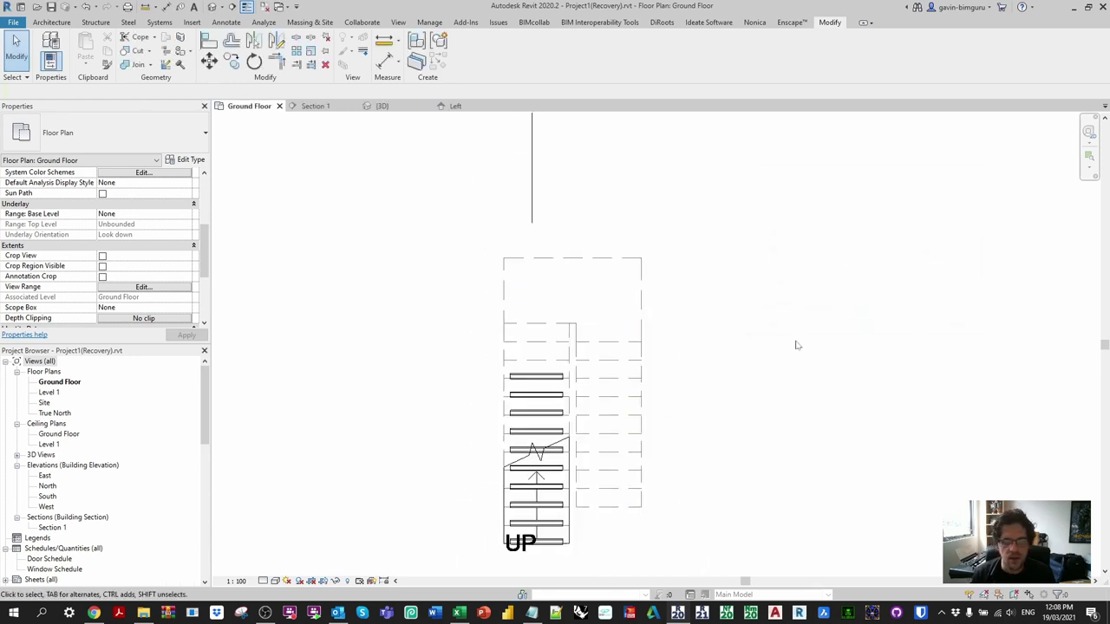
- Remove the standalone NosingStrip from the stair landing in the Ground Floor plan
click(562, 304)
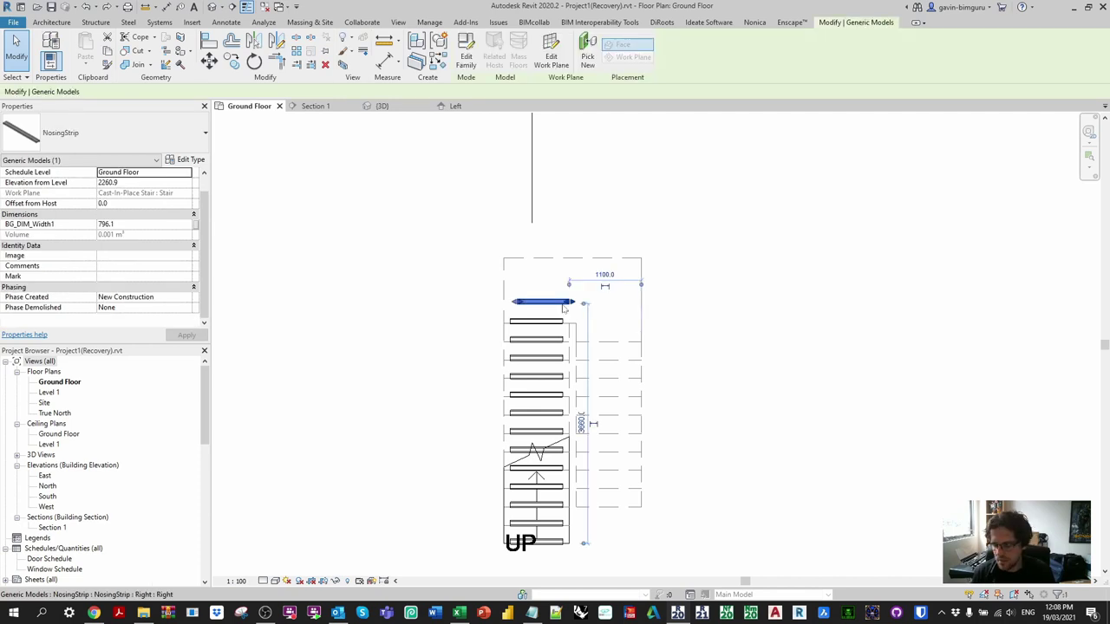
key(Escape)
scroll(552, 326, up, 2)
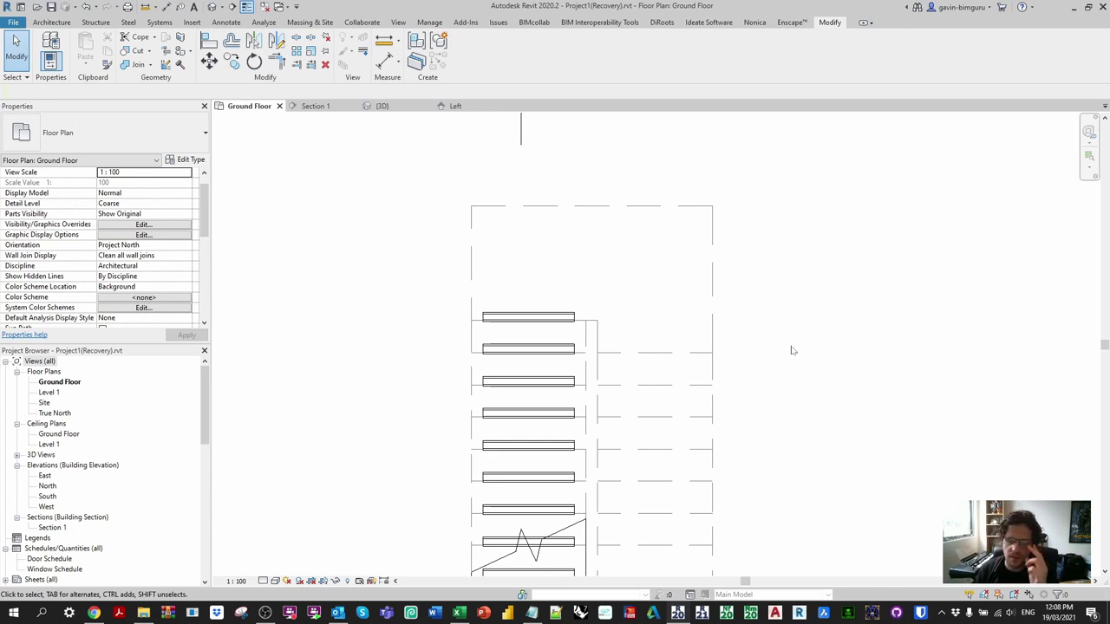
- Close the inactive views and open the NosingStrip.rfa family for editing
click(265, 6)
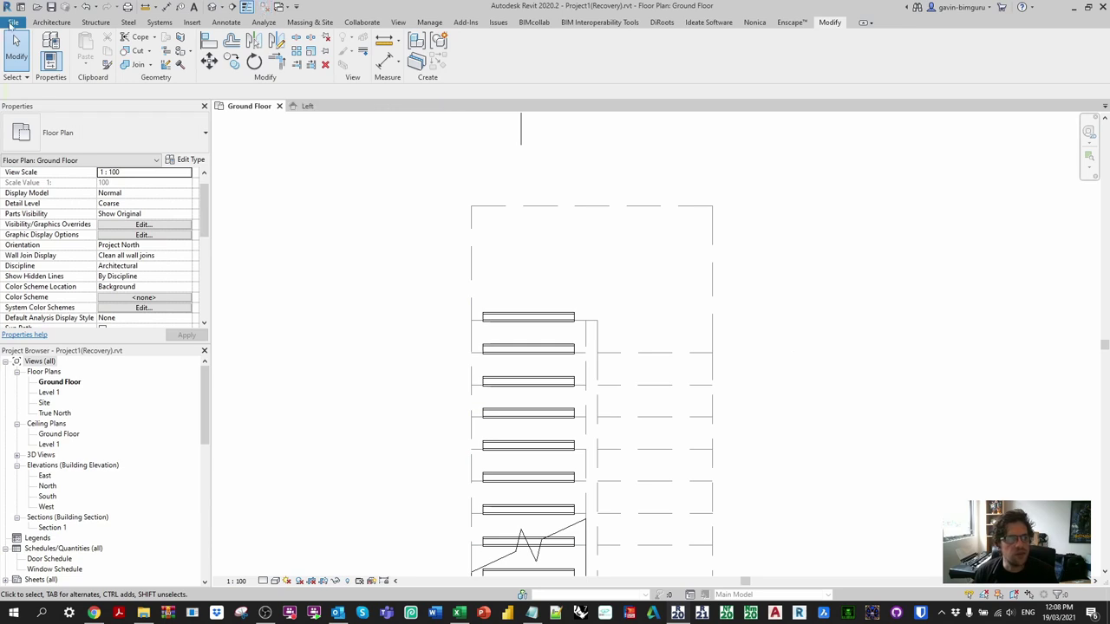
click(11, 23)
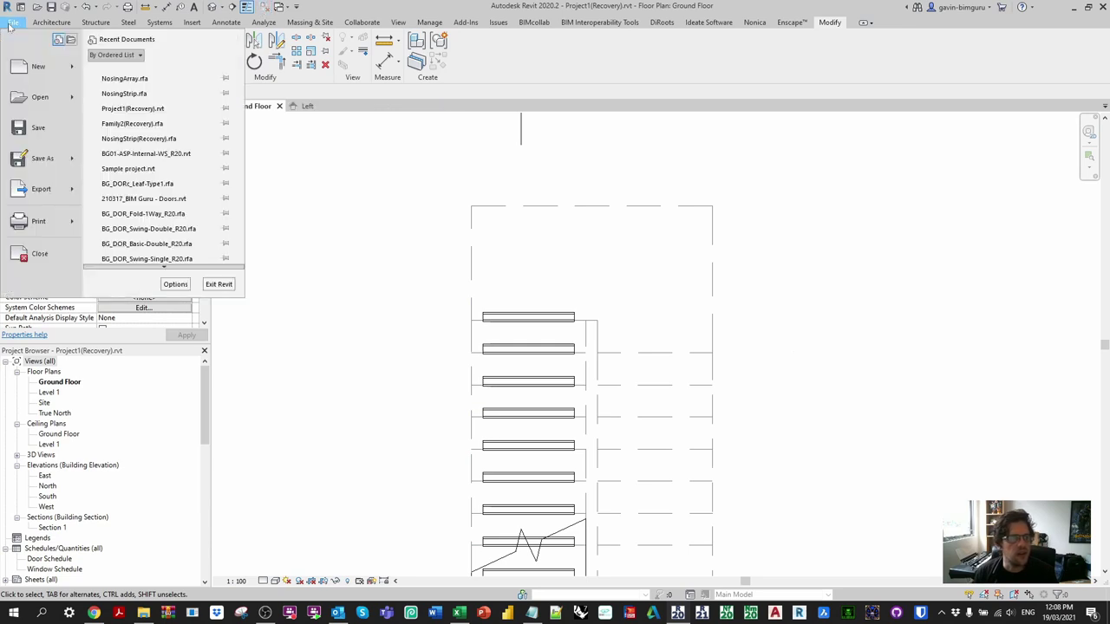
click(150, 93)
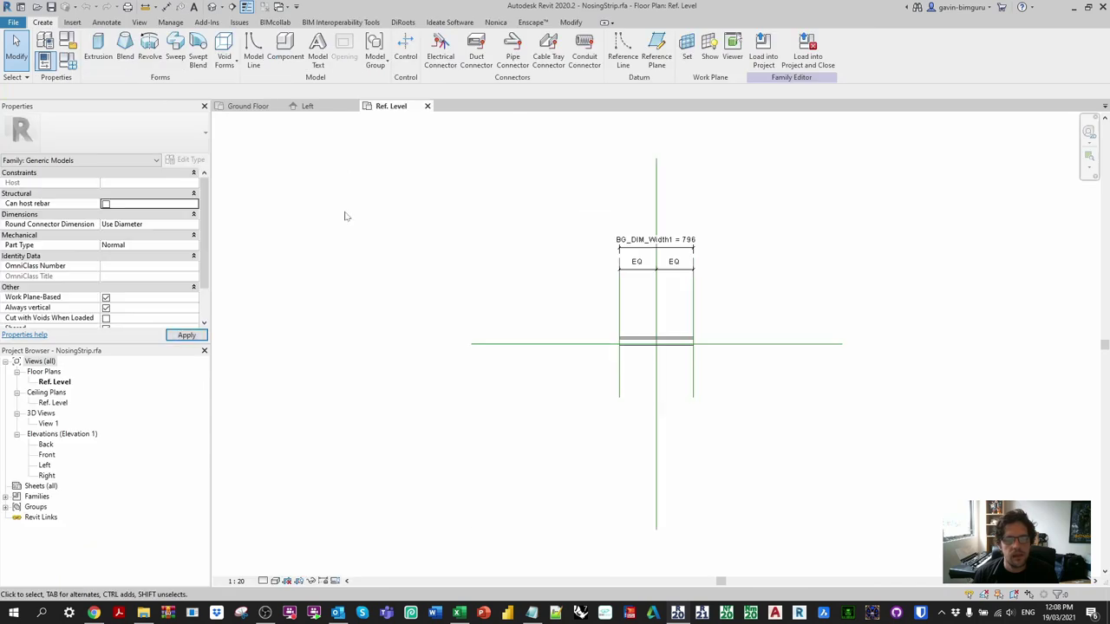
- Change the NosingStrip family's category to Specialty Equipment
click(66, 40)
scroll(523, 305, down, 3)
click(520, 304)
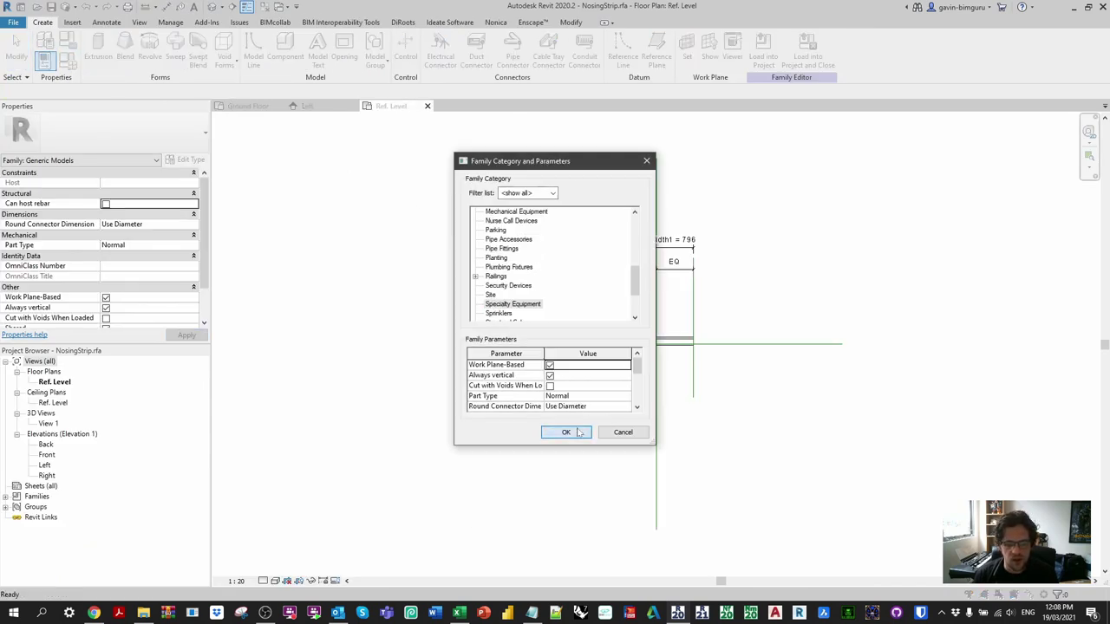
click(578, 432)
- Load the NosingStrip family into Project1(Recovery).rvt, replacing its existing version, and check the strips in the Ground Floor plan
click(794, 60)
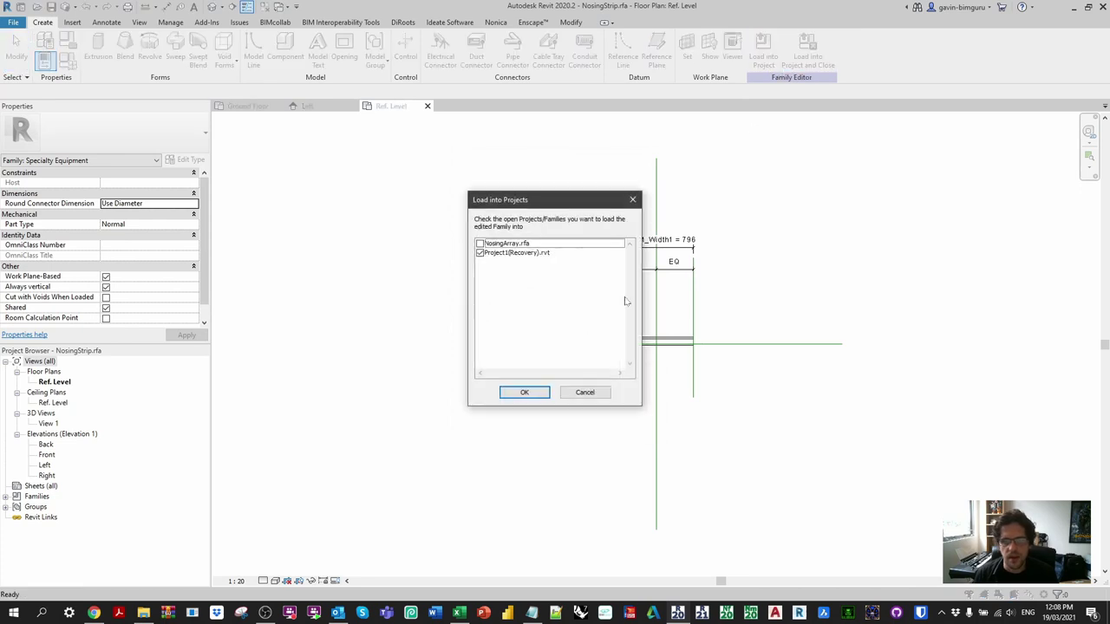
click(523, 392)
click(530, 313)
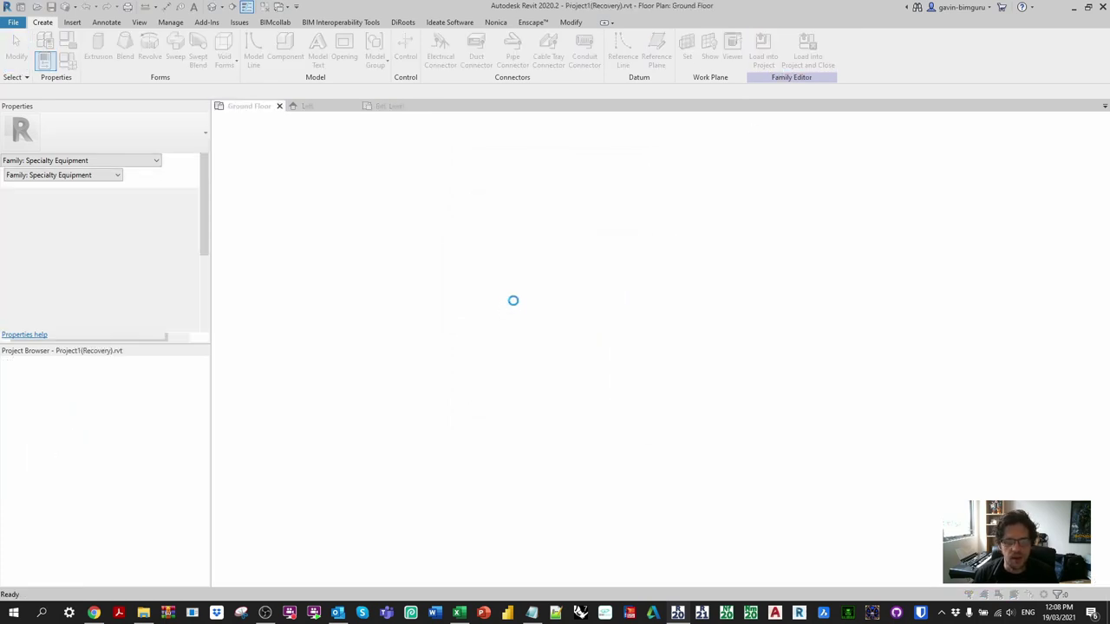
click(532, 273)
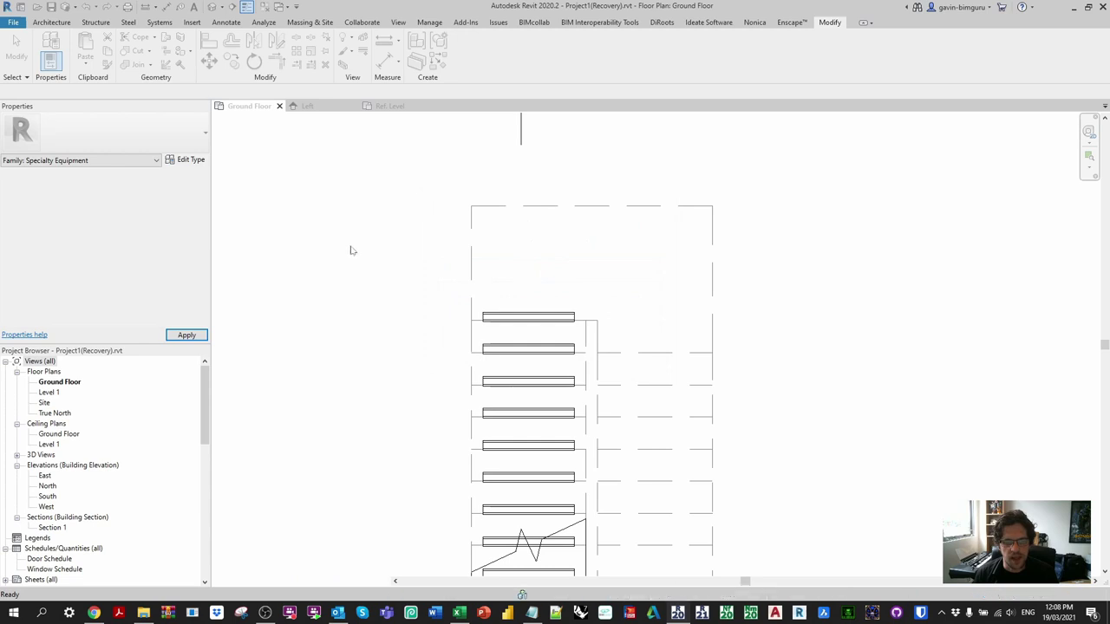
scroll(416, 300, down, 4)
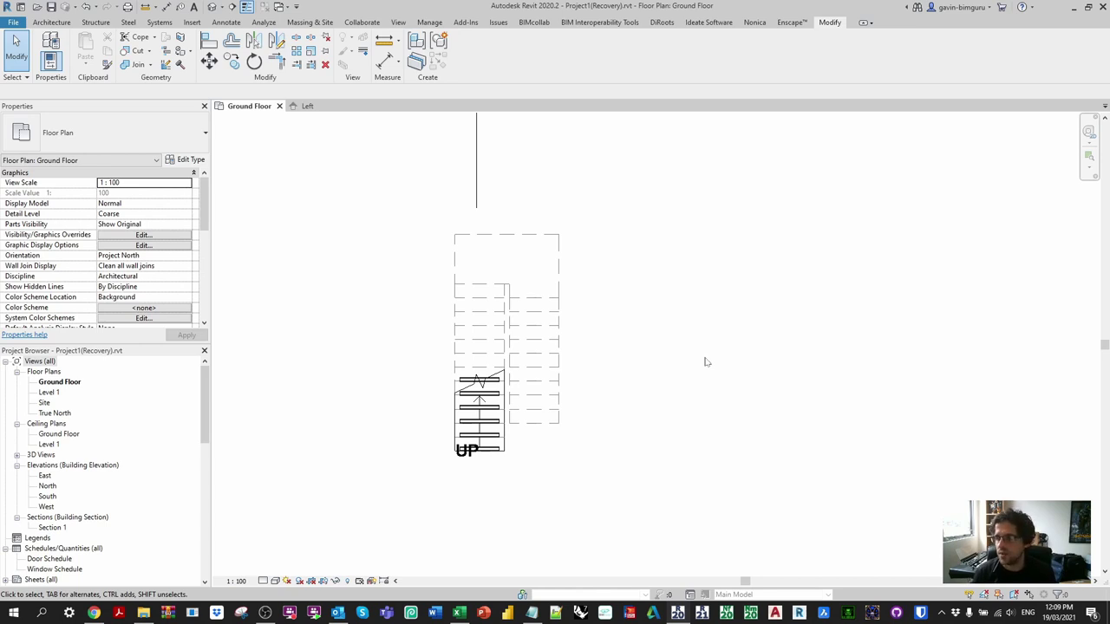
- Select the lower flight's NosingArray in the 3D view and examine its strips along the stair from several angles
click(213, 6)
shift+middle_drag(501, 401, 507, 355)
click(574, 302)
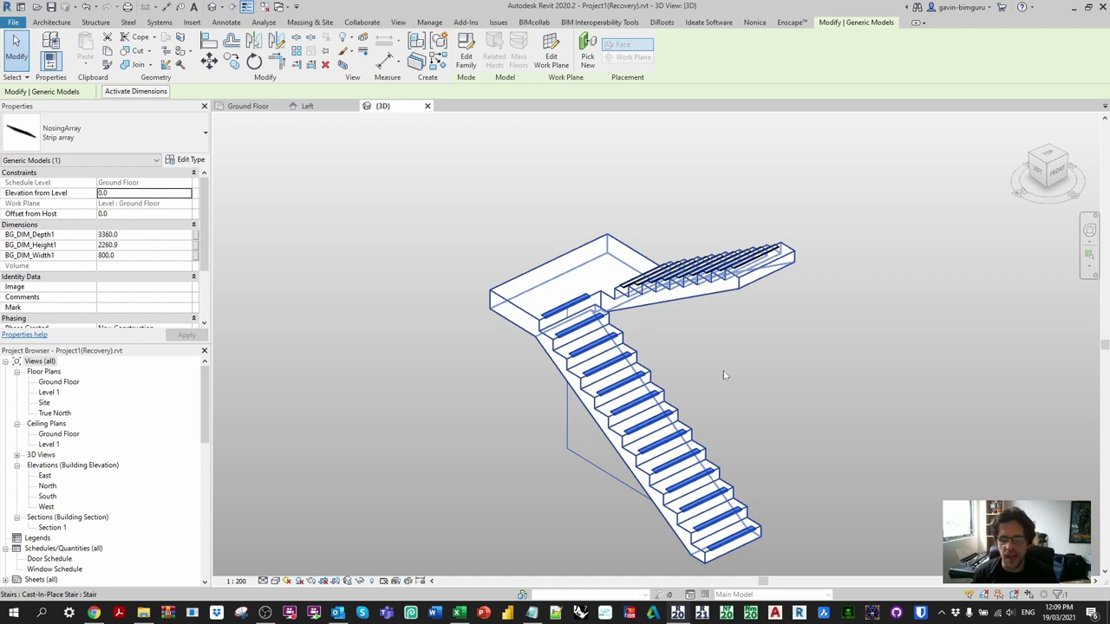
shift+middle_drag(842, 419, 794, 404)
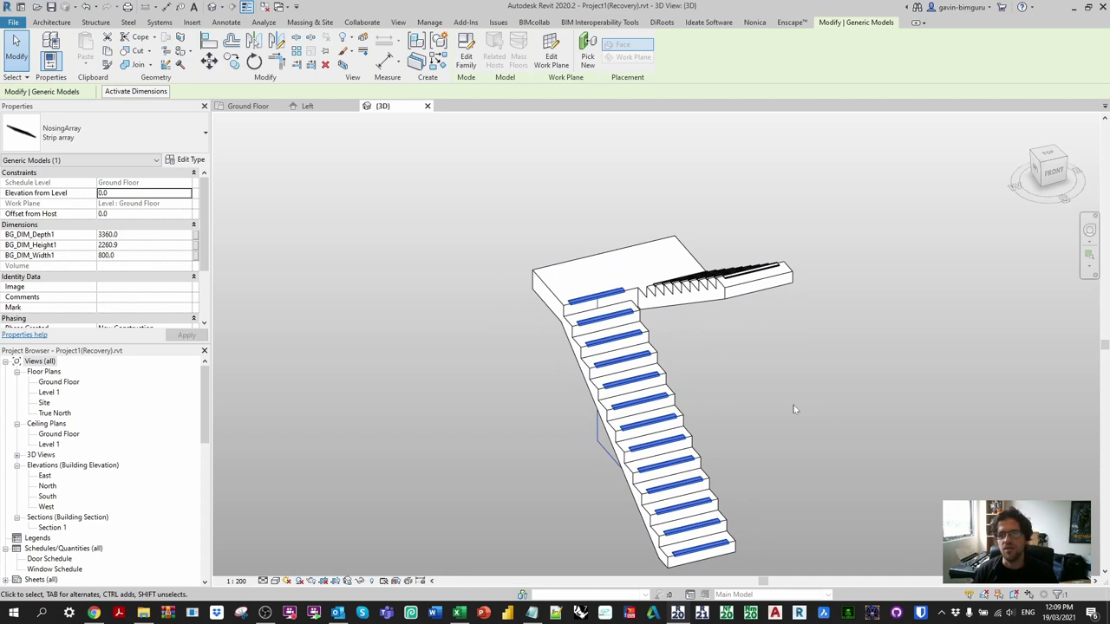
shift+middle_drag(794, 405, 932, 387)
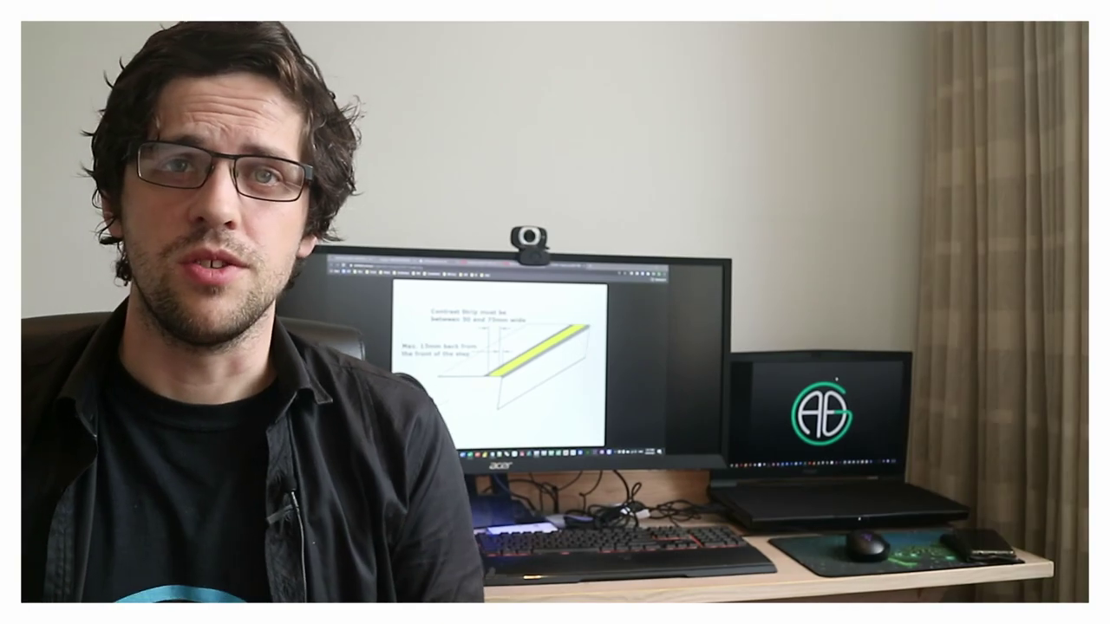